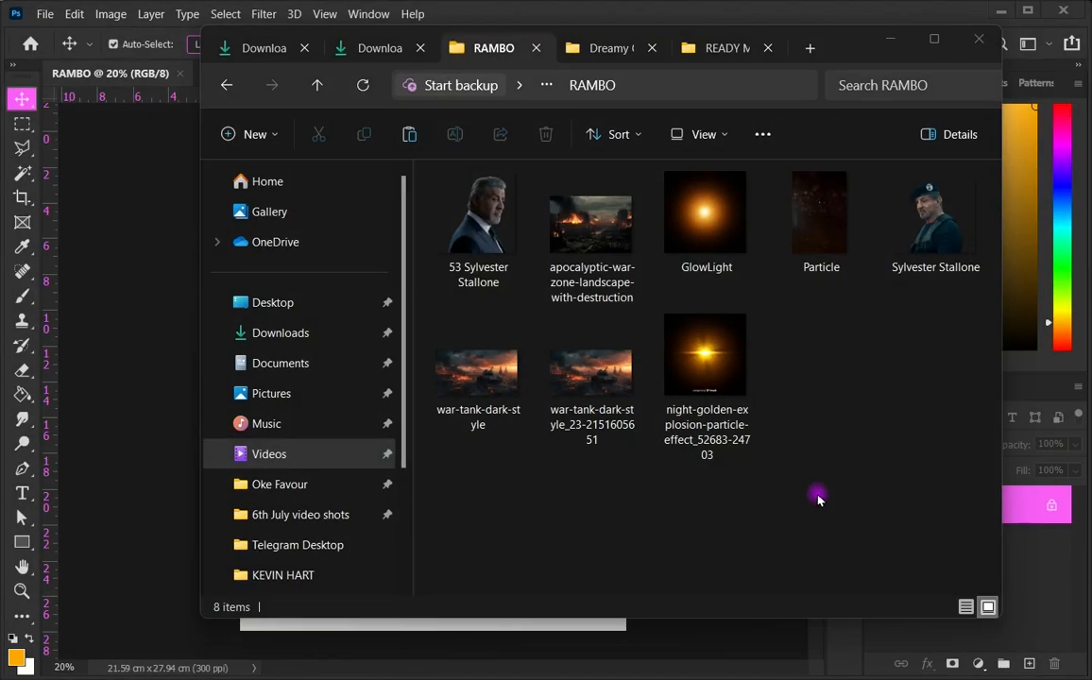
Step: Place the apocalyptic war-zone landscape image into the RAMBO document at about 90% scale, shifted so the large fire sits inside the canvas
left_click_drag(602, 227, 380, 347)
key("alt+Tab")
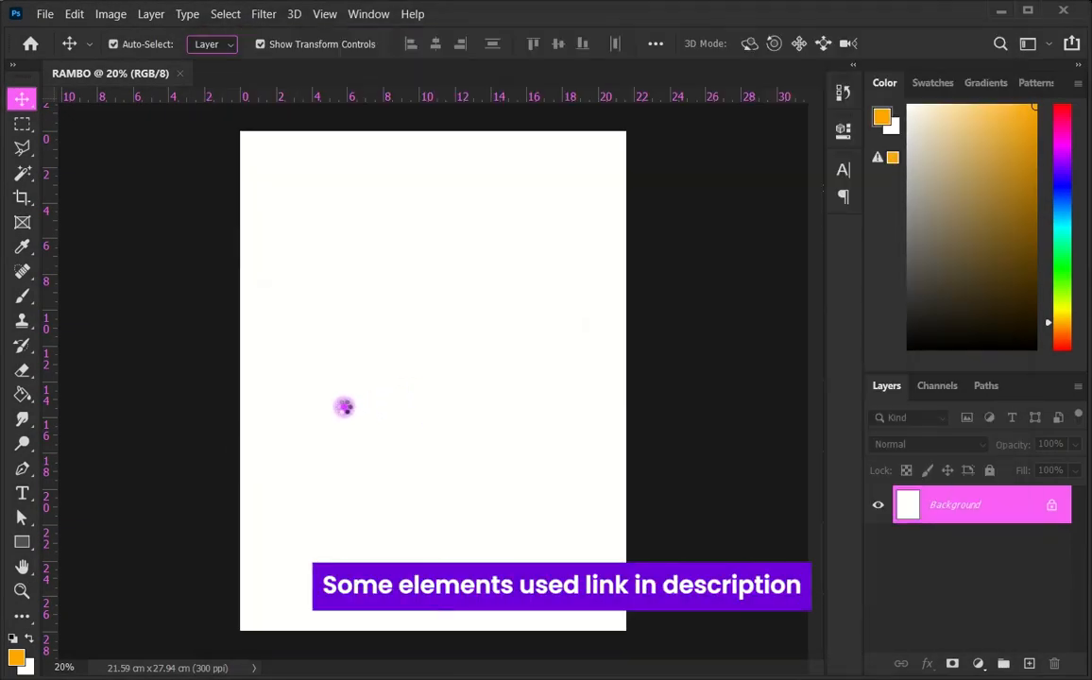
left_click_drag(603, 500, 790, 629)
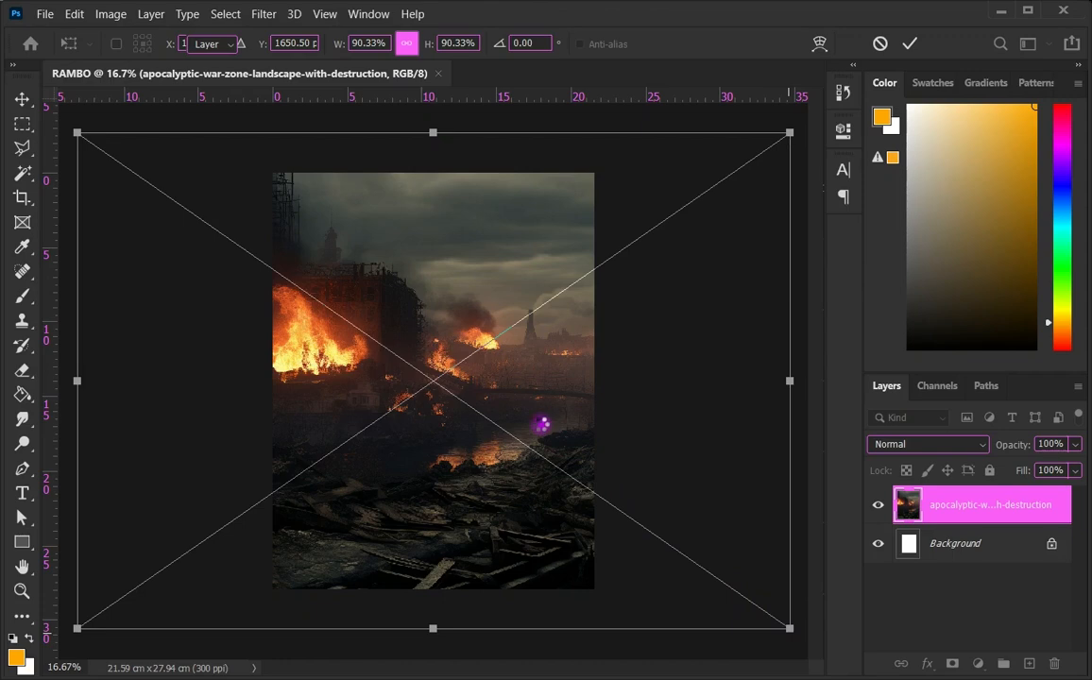
key("Return")
left_click_drag(531, 424, 629, 421)
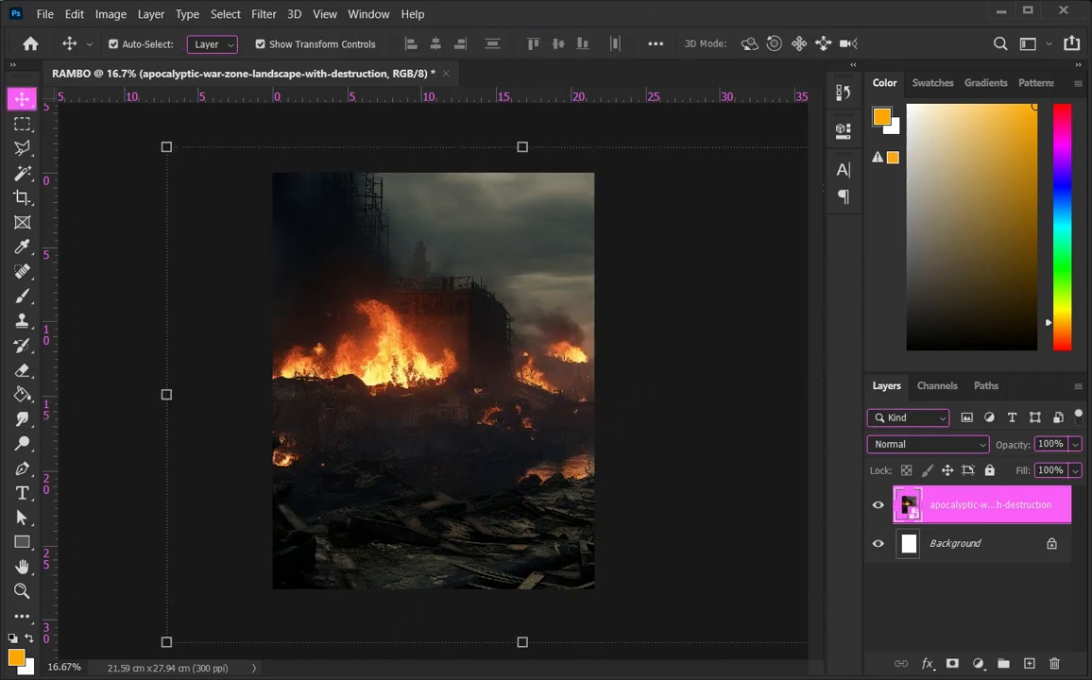
Step: Place the Sylvester Stallone beret cutout over the background, scaled to about 68% and moved slightly upward
key("alt+Tab")
left_click(855, 407)
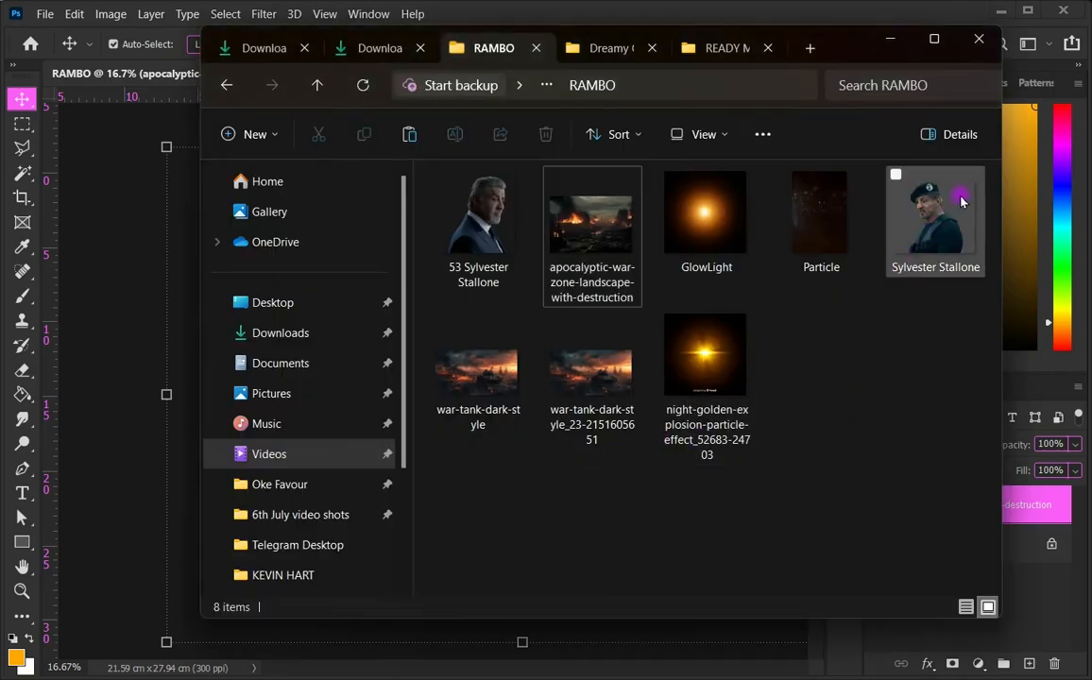
left_click(932, 227)
left_click_drag(932, 226, 102, 274)
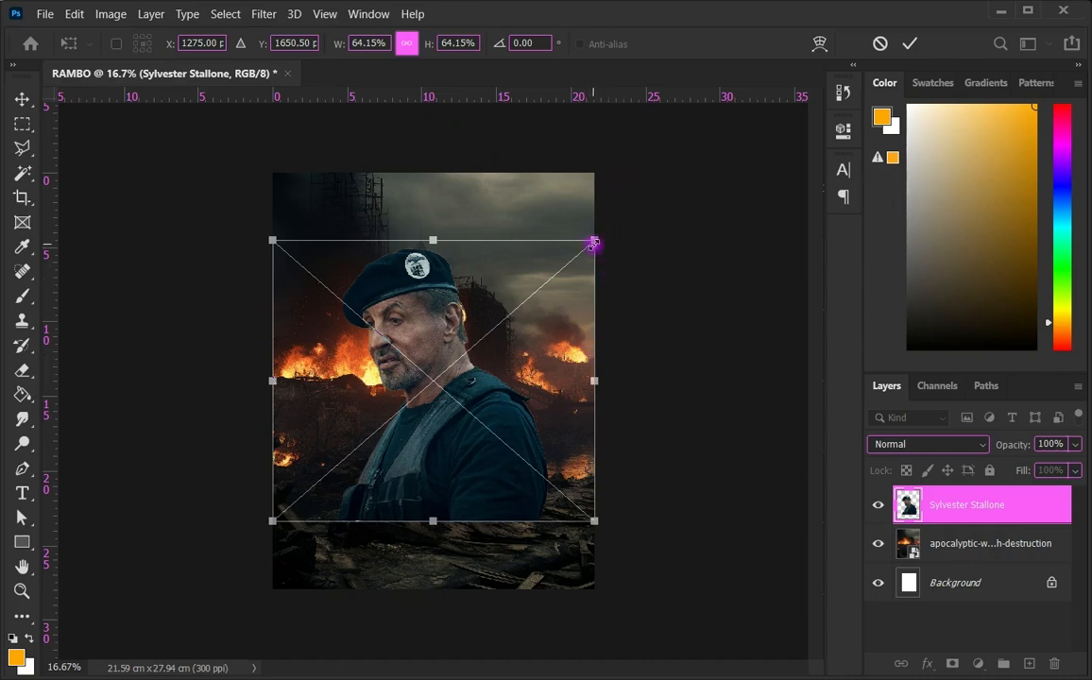
left_click_drag(593, 243, 602, 231)
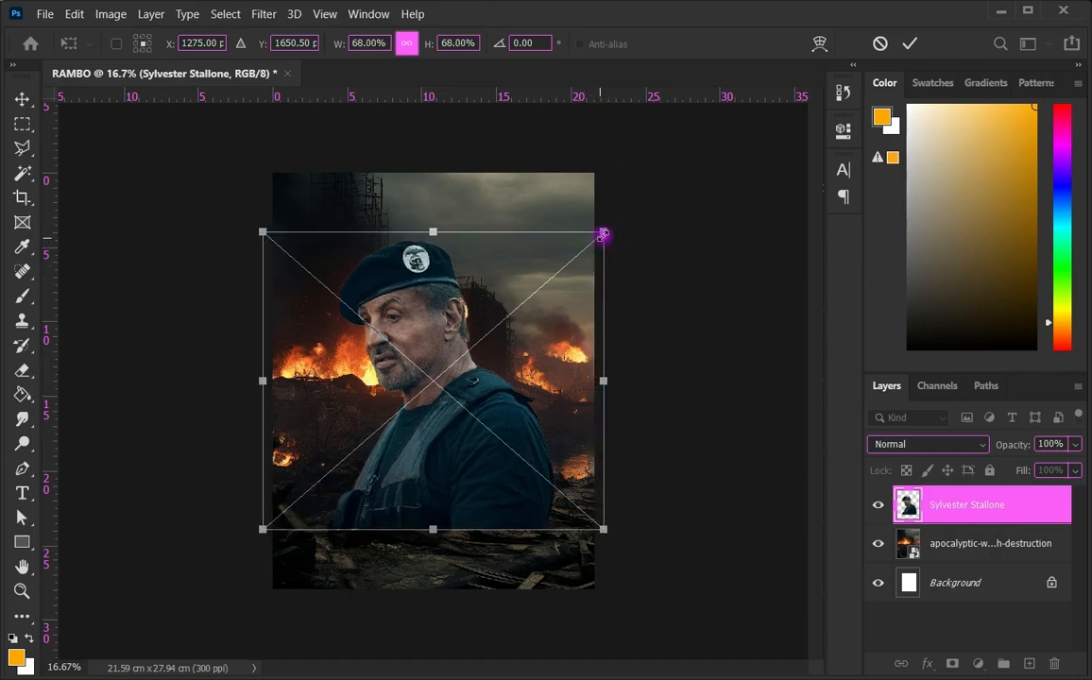
left_click_drag(471, 338, 471, 315)
key("Return")
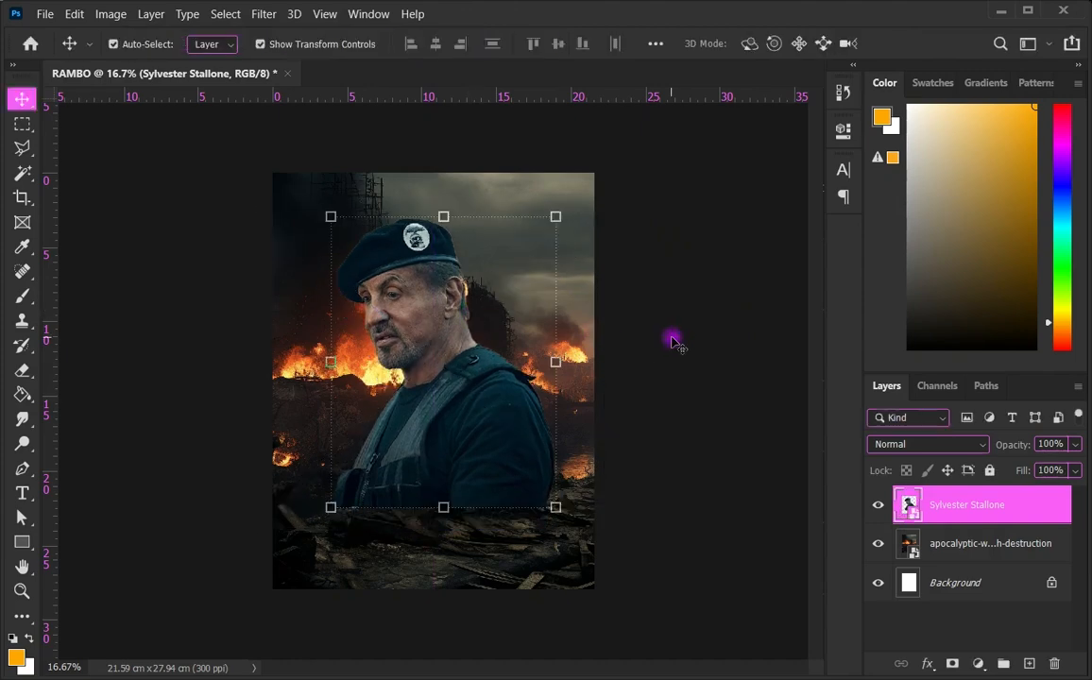
Step: Enlarge the war-zone background image to about 107% and shift it slightly to the right
left_click(550, 358)
key("ctrl+0")
left_click_drag(713, 546, 738, 597)
mouse_move(509, 507)
left_mouse_down()
mouse_move(529, 532)
mouse_move(529, 502)
left_mouse_up()
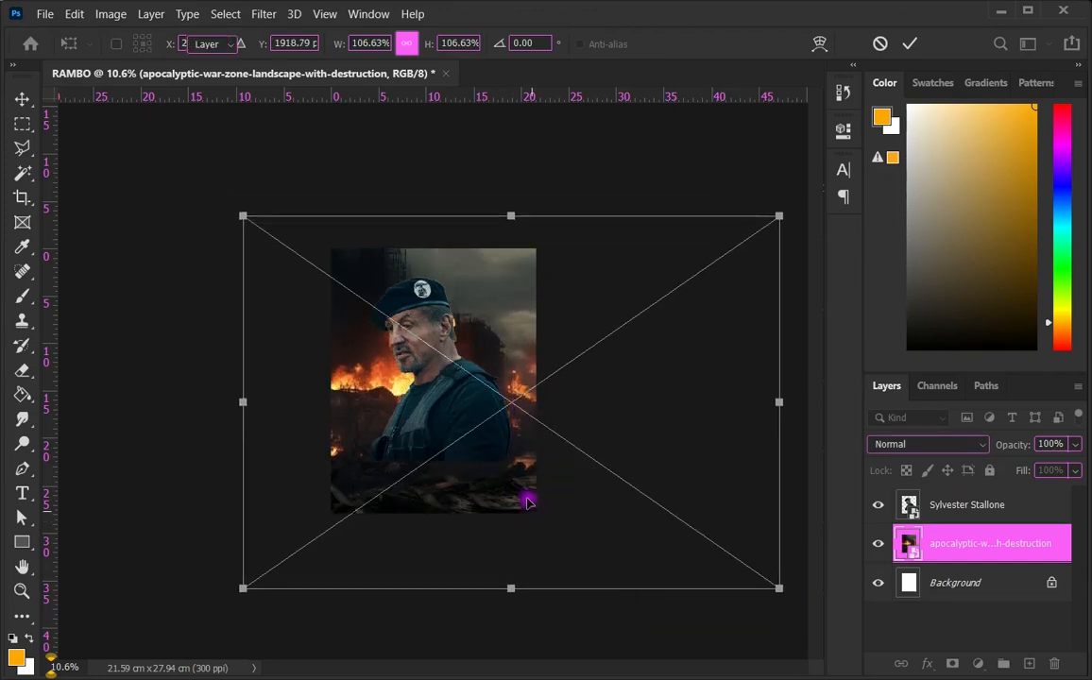
key("Return")
Step: Hide the Sylvester Stallone layer and add a Levels adjustment above the war-zone image with the white output level at 64
scroll(570, 377, "up", 2)
left_click(489, 380)
left_click(878, 504)
left_click(973, 547)
left_click(978, 663)
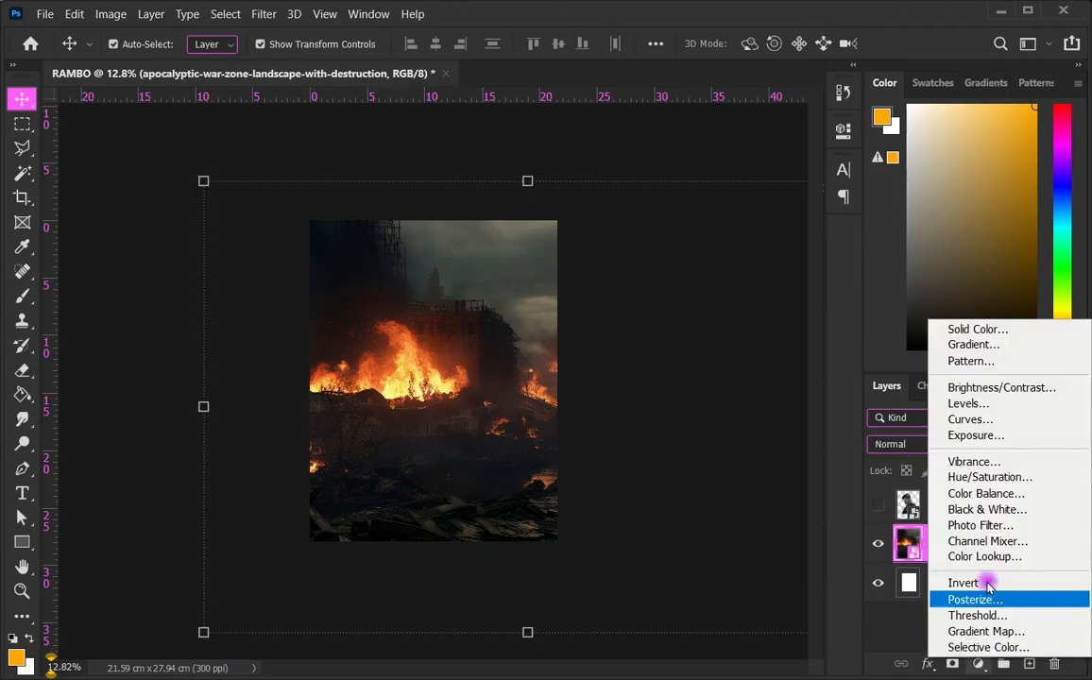
left_click(974, 404)
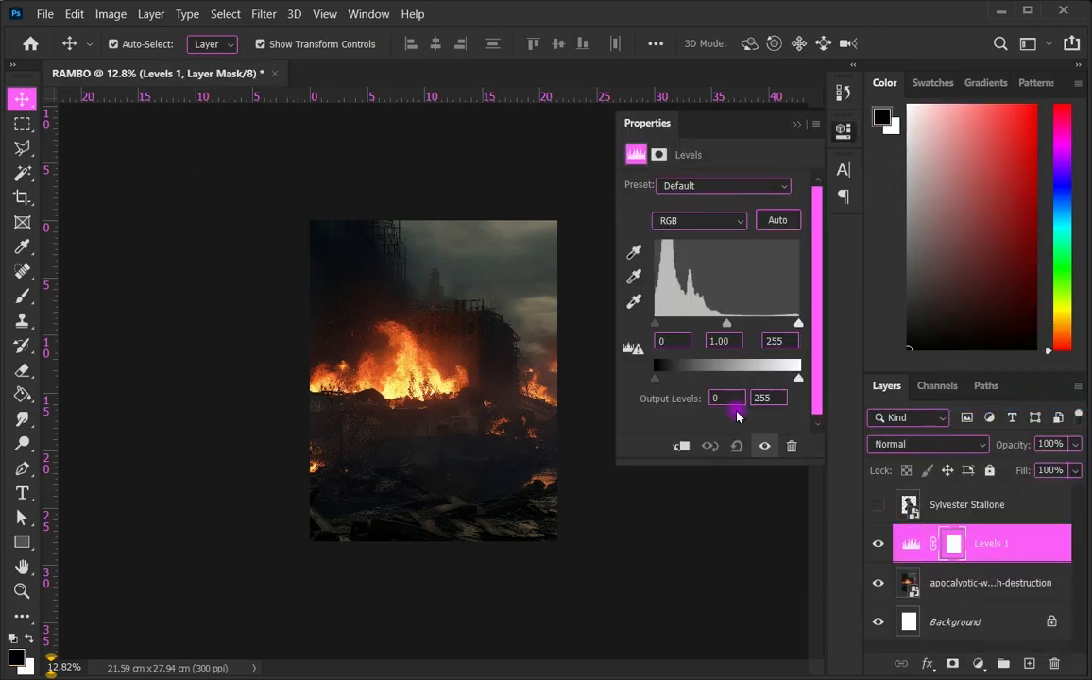
left_click_drag(796, 381, 692, 404)
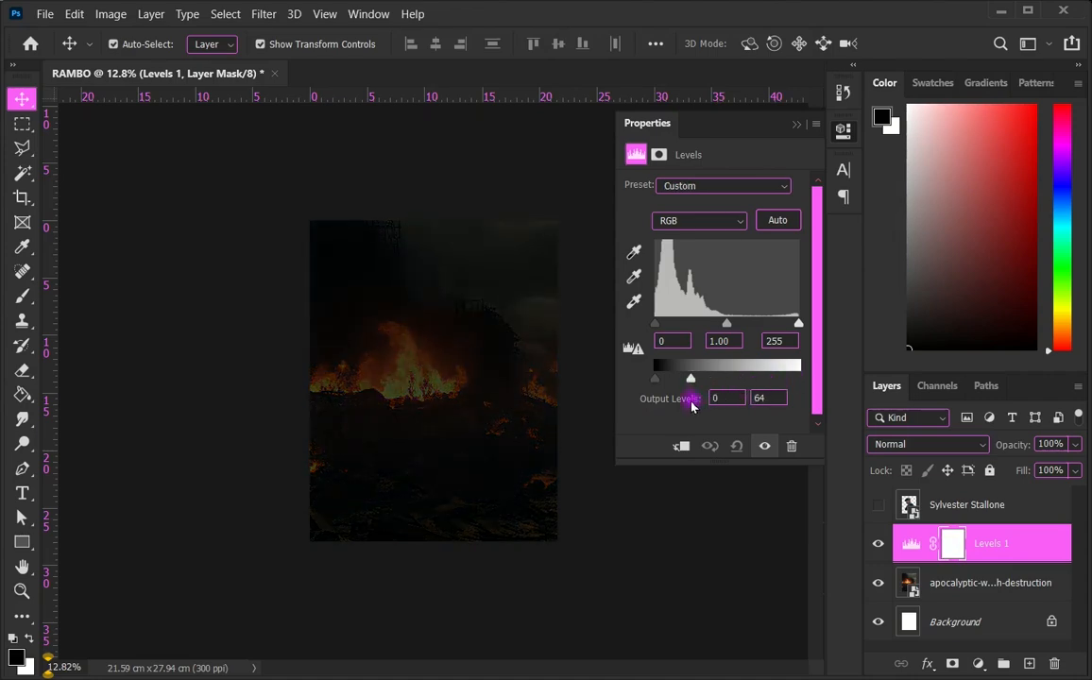
Step: Invert the Levels 1 mask and paint white over the lower ground with a soft brush of 2741 px to darken it
left_click(951, 543)
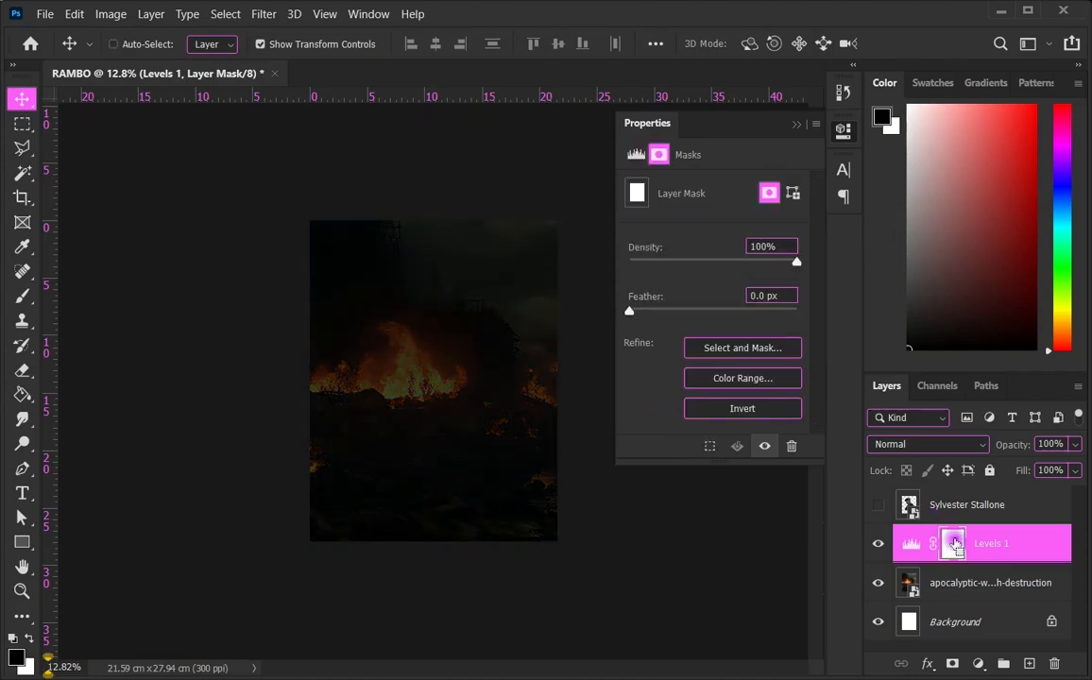
key("ctrl+i")
left_click(22, 296)
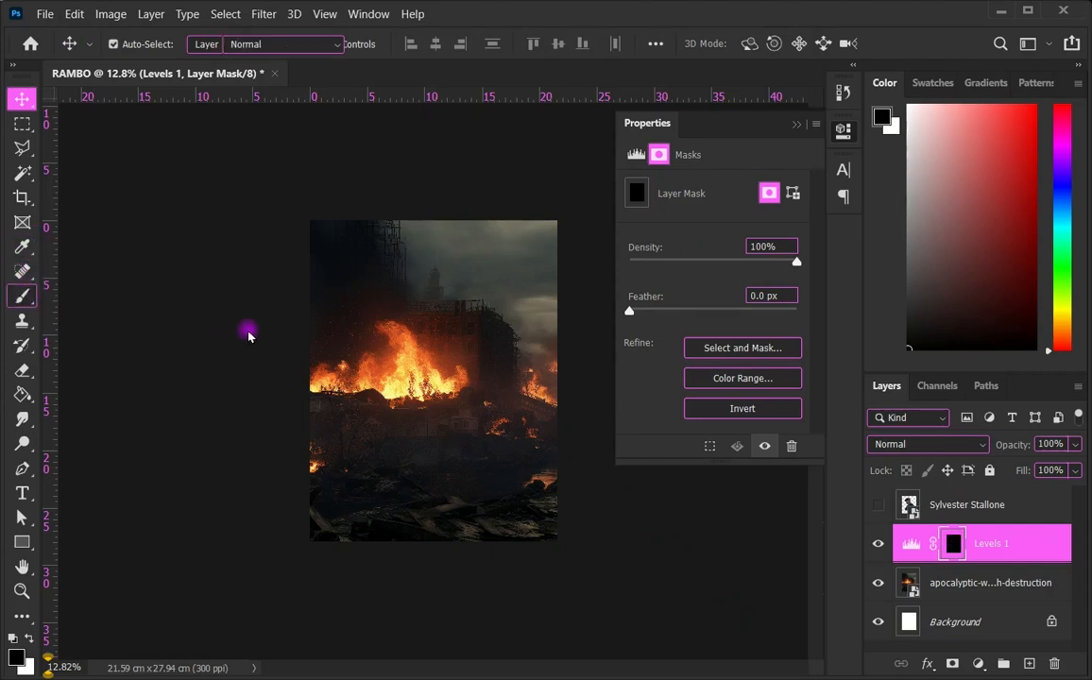
left_click(28, 642)
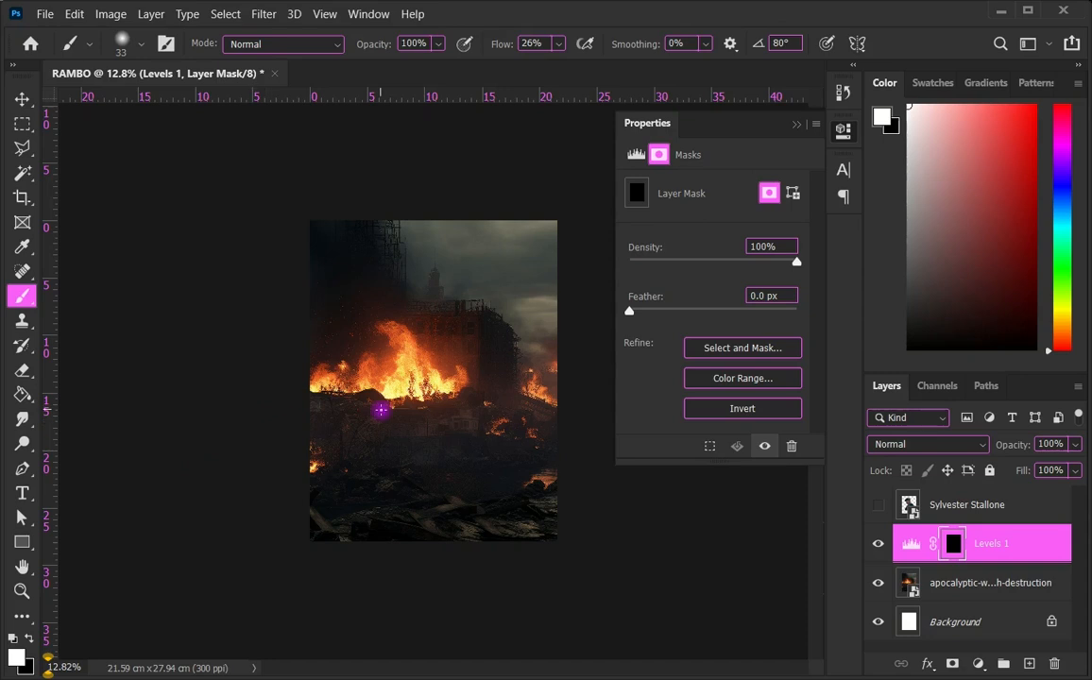
left_click_drag(374, 406, 438, 433)
left_click_drag(385, 392, 425, 404)
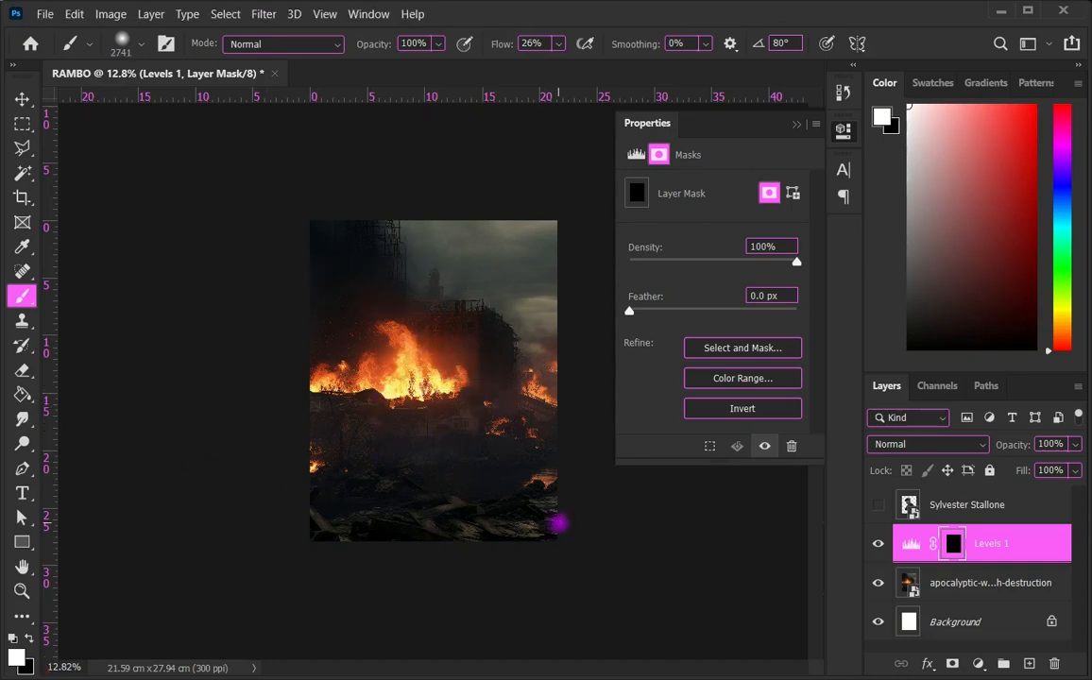
mouse_move(255, 537)
left_mouse_down()
mouse_move(348, 519)
mouse_move(479, 517)
mouse_move(567, 481)
mouse_move(516, 451)
mouse_move(536, 518)
mouse_move(349, 523)
mouse_move(390, 515)
left_mouse_up()
scroll(380, 483, "down", 1)
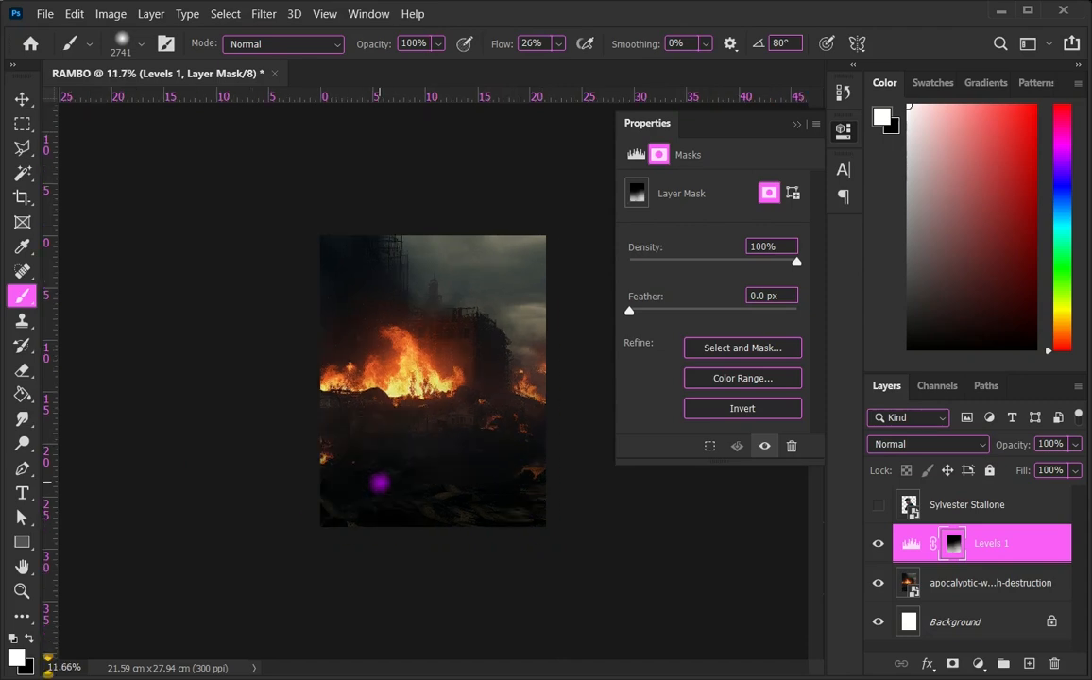
scroll(377, 472, "up", 2)
left_click(794, 124)
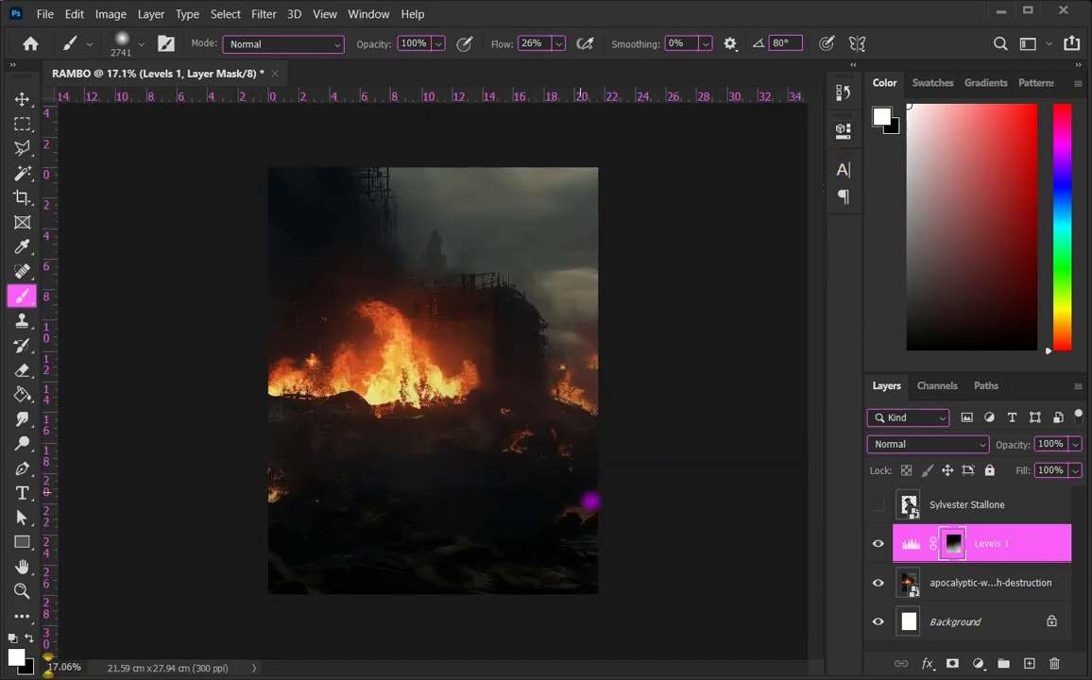
Step: Paint white on the Levels 1 mask across the sky to darken the upper part of the scene
scroll(485, 544, "down", 2)
mouse_move(357, 217)
left_mouse_down()
mouse_move(561, 173)
mouse_move(628, 244)
left_mouse_up()
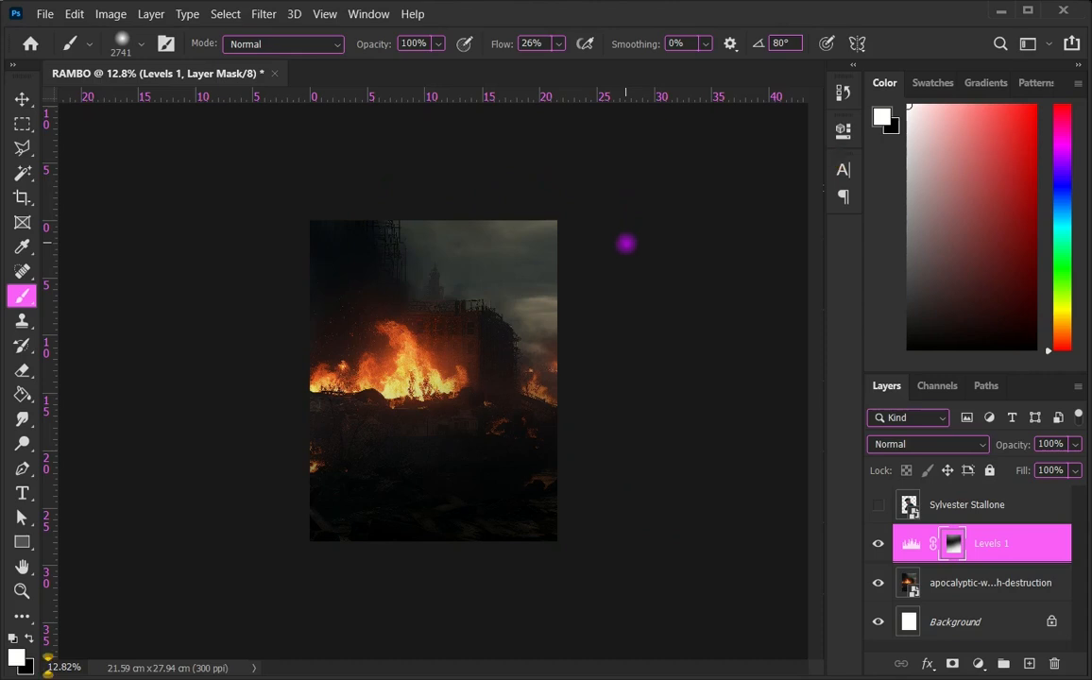
scroll(536, 256, "down", 3)
scroll(516, 158, "up", 5)
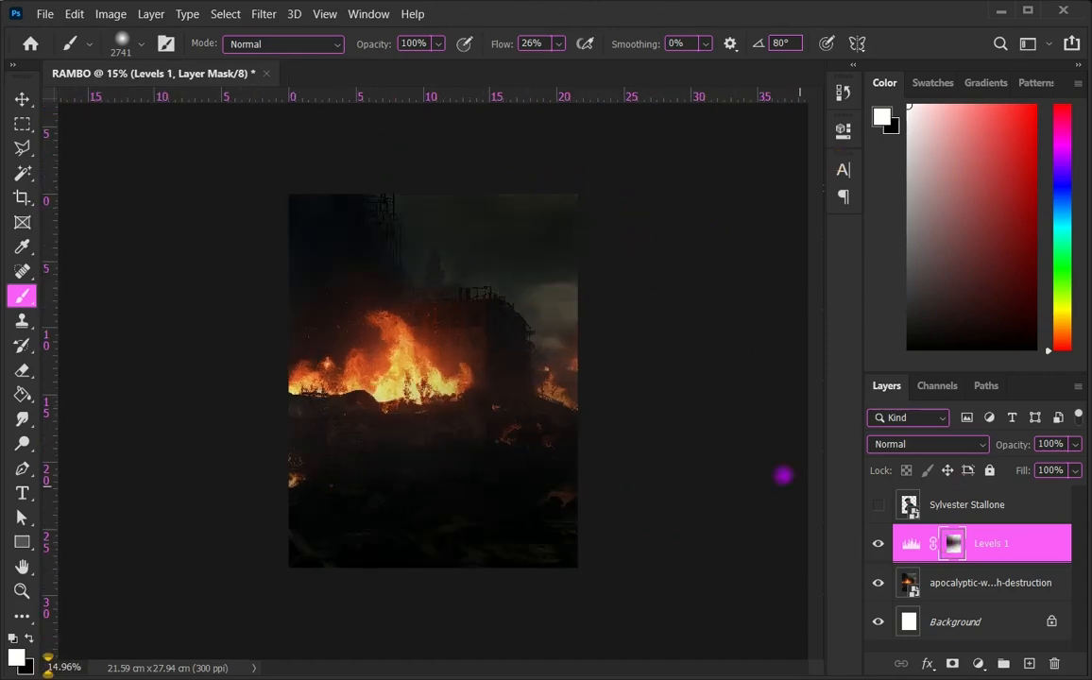
Step: Brush black on the Levels 1 mask over the sky beside the building to lighten it, and compare with the adjustment hidden
left_click(29, 640)
left_click_drag(483, 255, 552, 270)
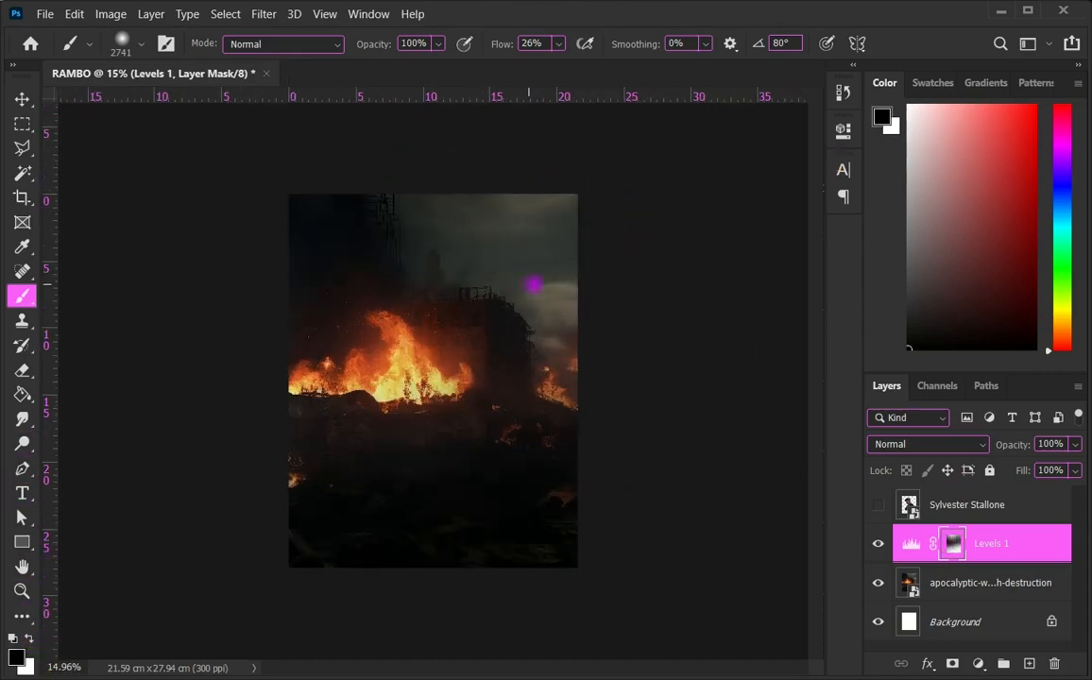
left_click(29, 640)
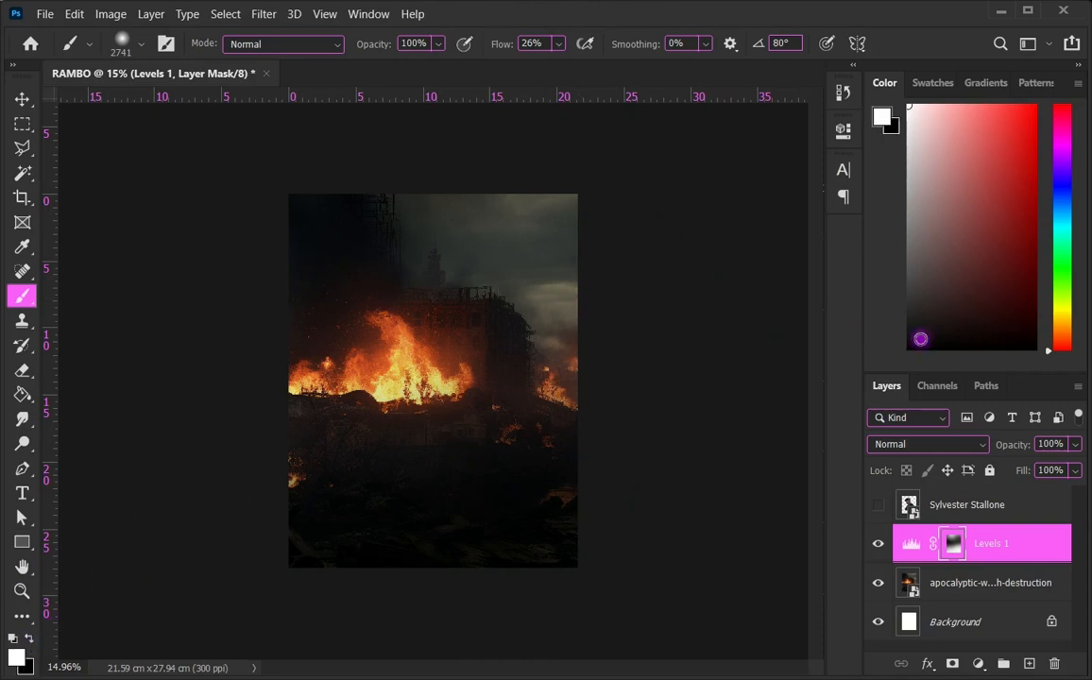
left_click(877, 544)
left_click(877, 544)
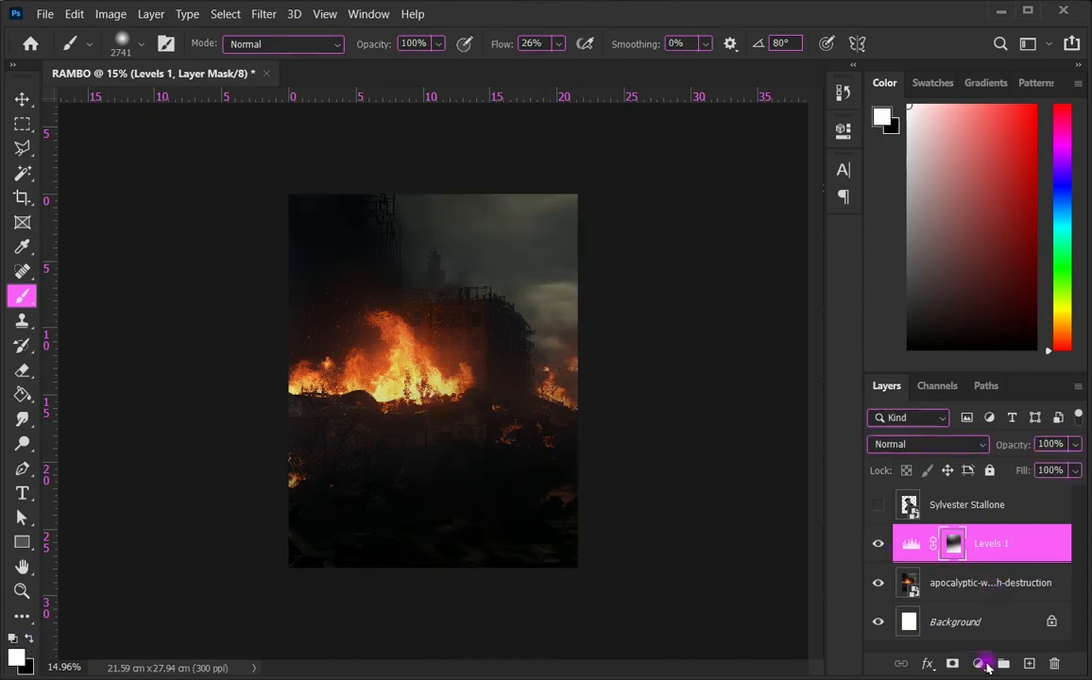
Step: Add a second, unclipped Levels adjustment above Levels 1 with midtones at 0.87 and the white output level at 168
left_click(985, 665)
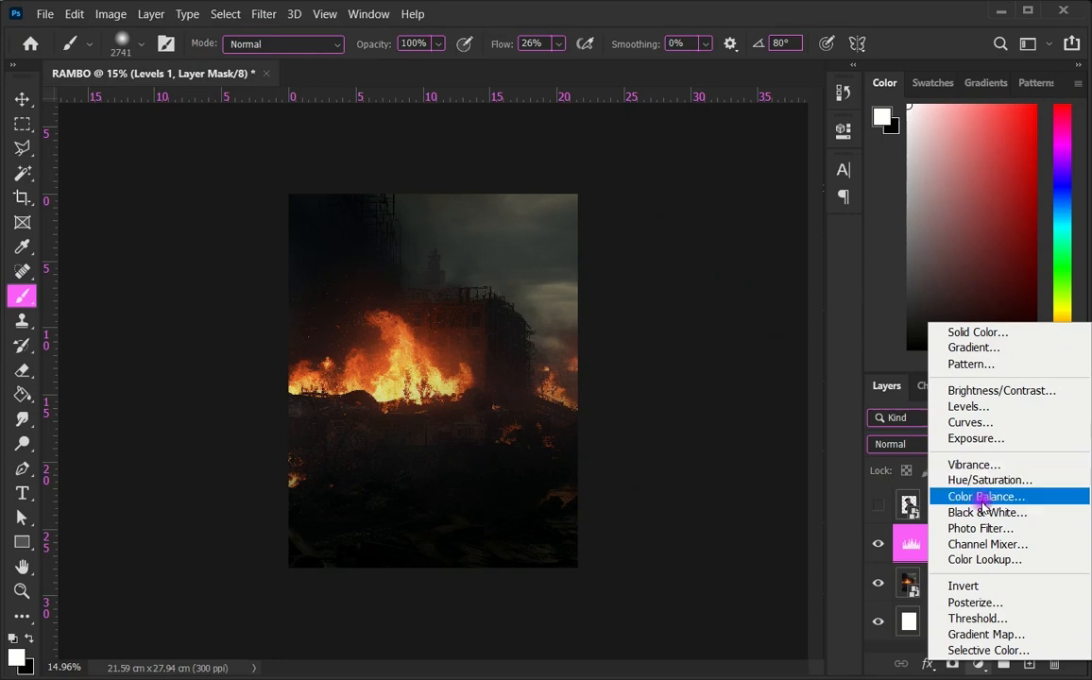
left_click(966, 408)
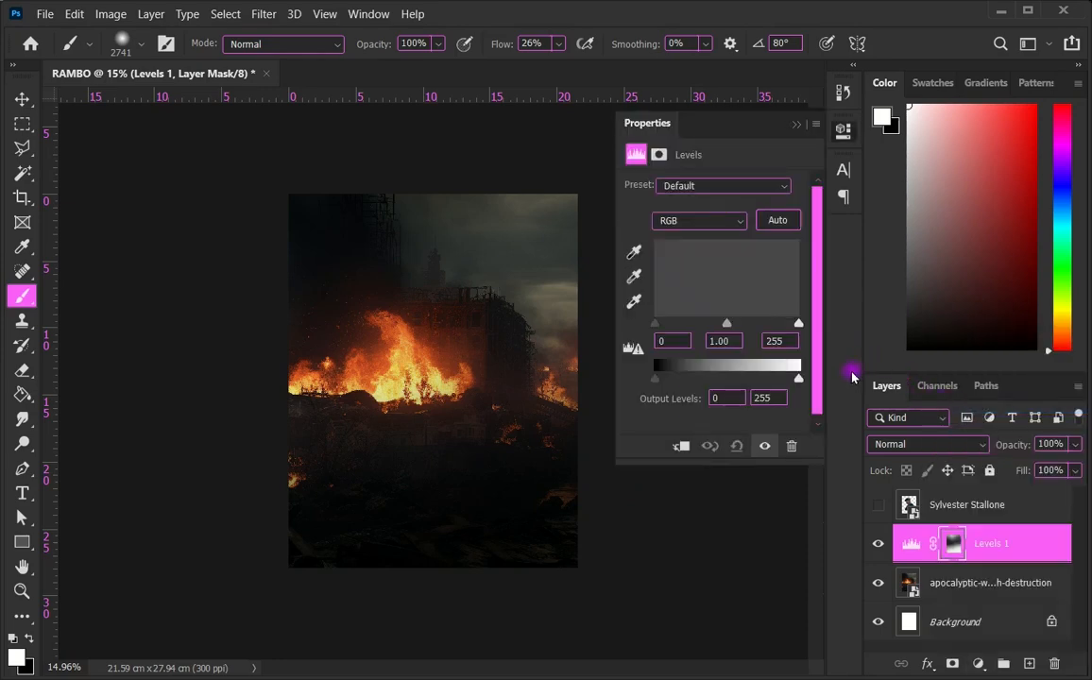
left_click(686, 452)
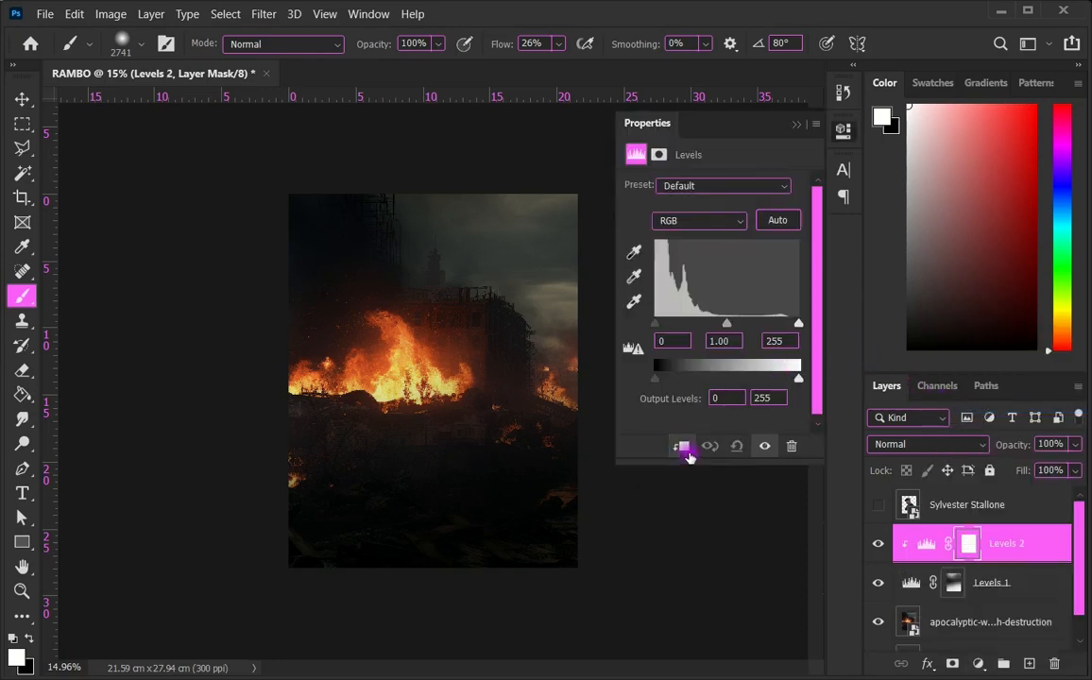
left_click(682, 446)
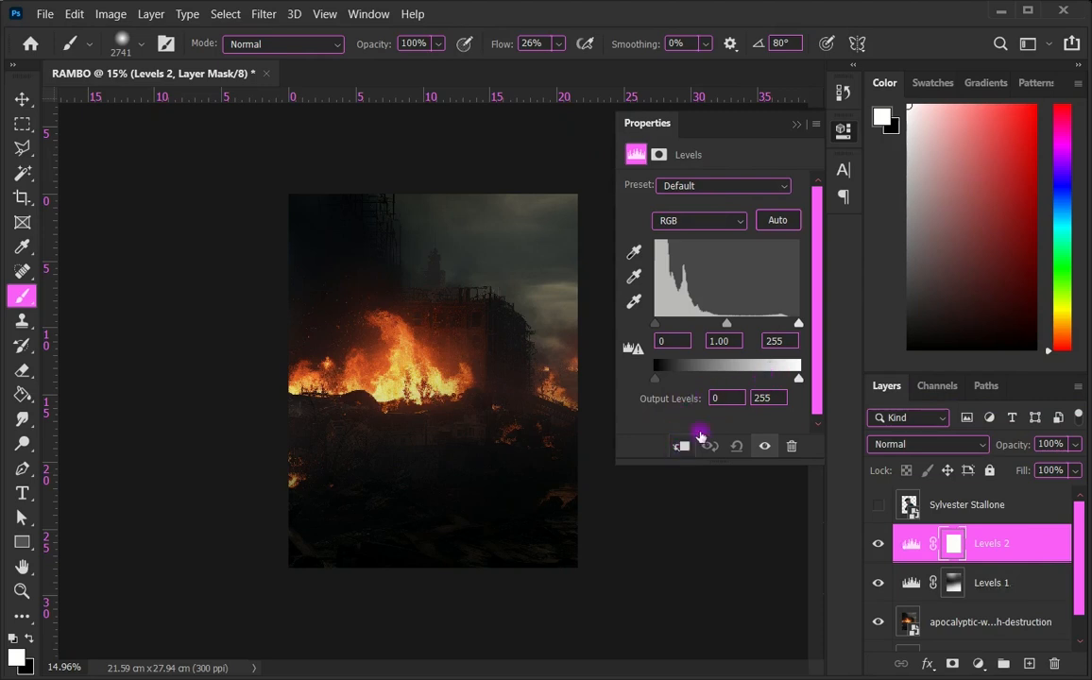
left_click_drag(793, 383, 754, 389)
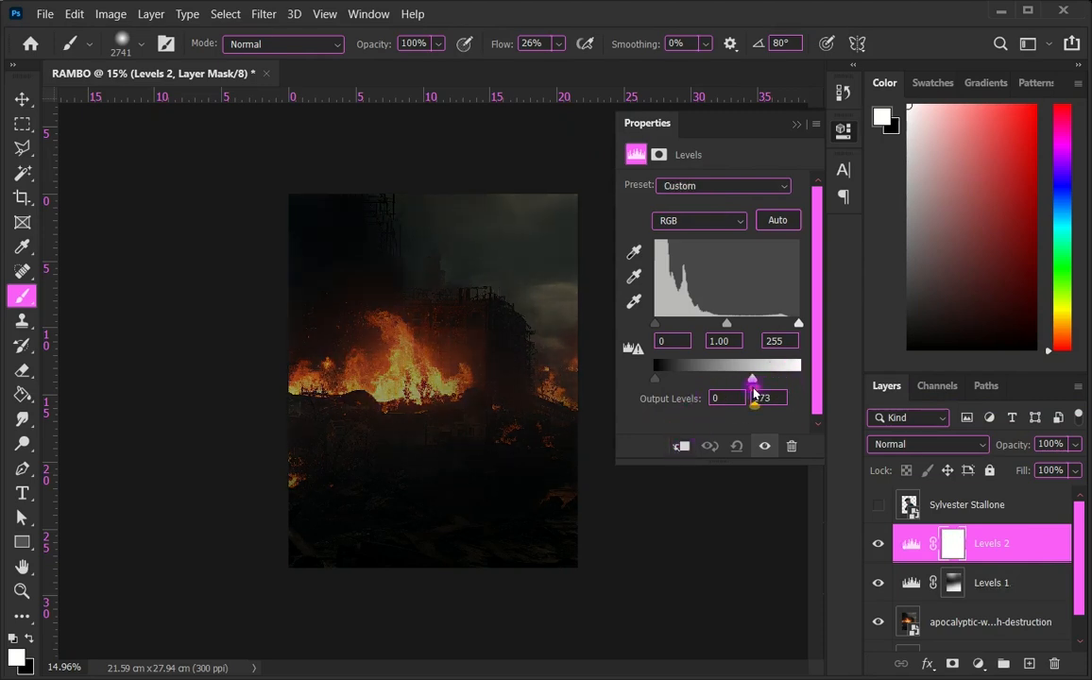
left_click_drag(729, 328, 738, 326)
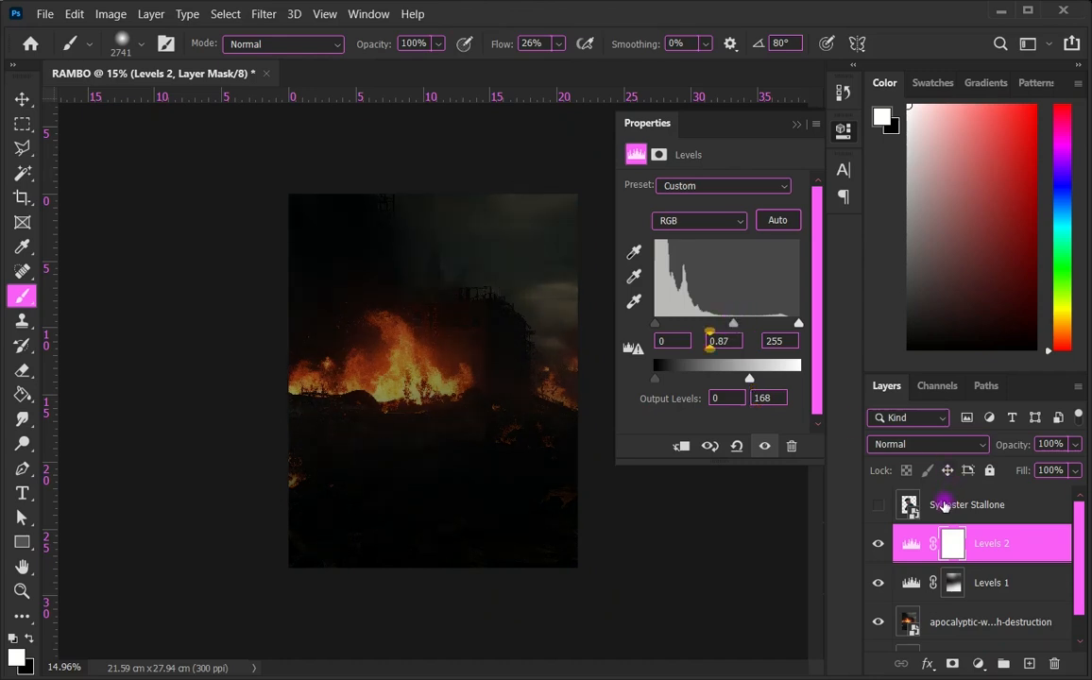
Step: Invert the Levels 2 mask and paint white along the lower ground to darken it further
key("ctrl+i")
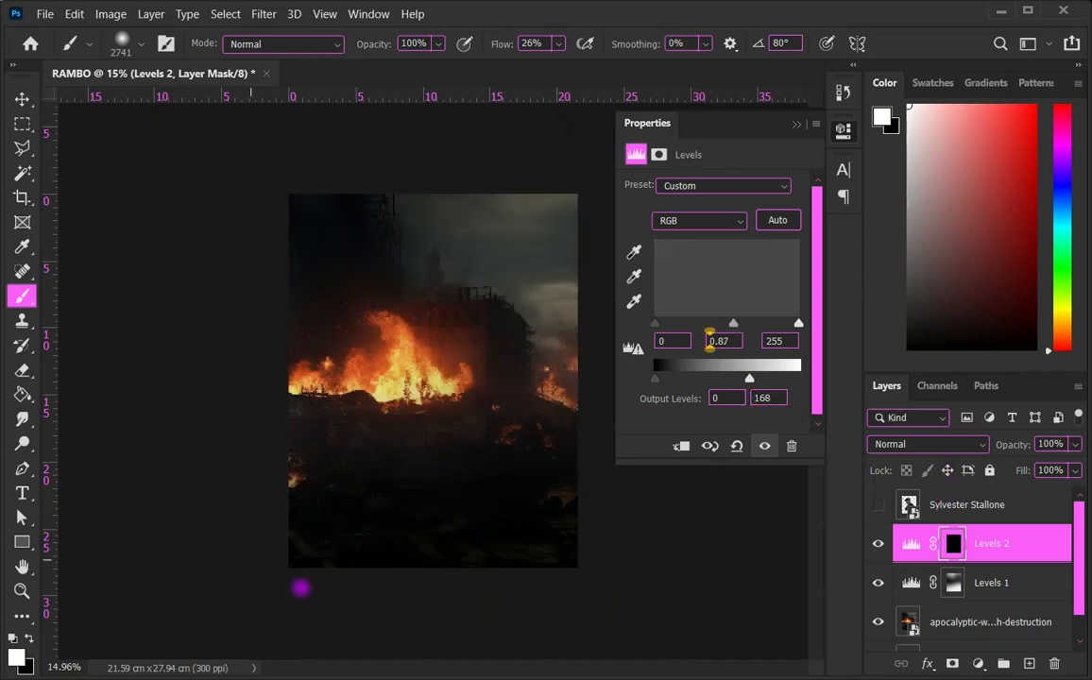
mouse_move(593, 548)
left_mouse_down()
mouse_move(357, 494)
mouse_move(378, 495)
left_mouse_up()
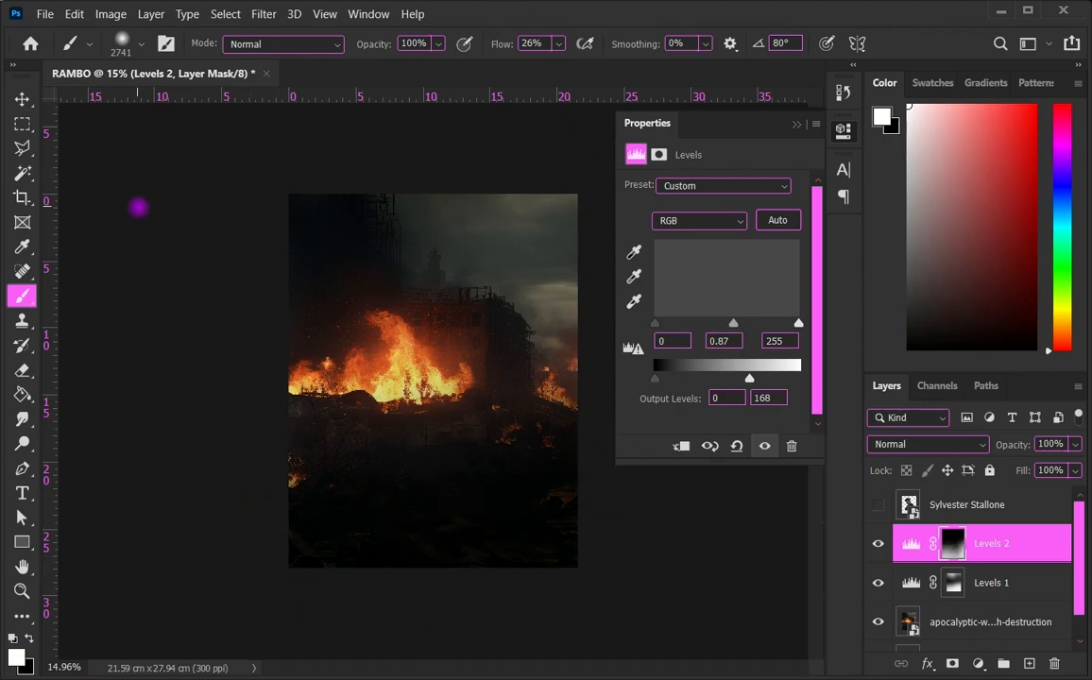
left_click(30, 99)
left_click(109, 159)
scroll(383, 344, "up", 2)
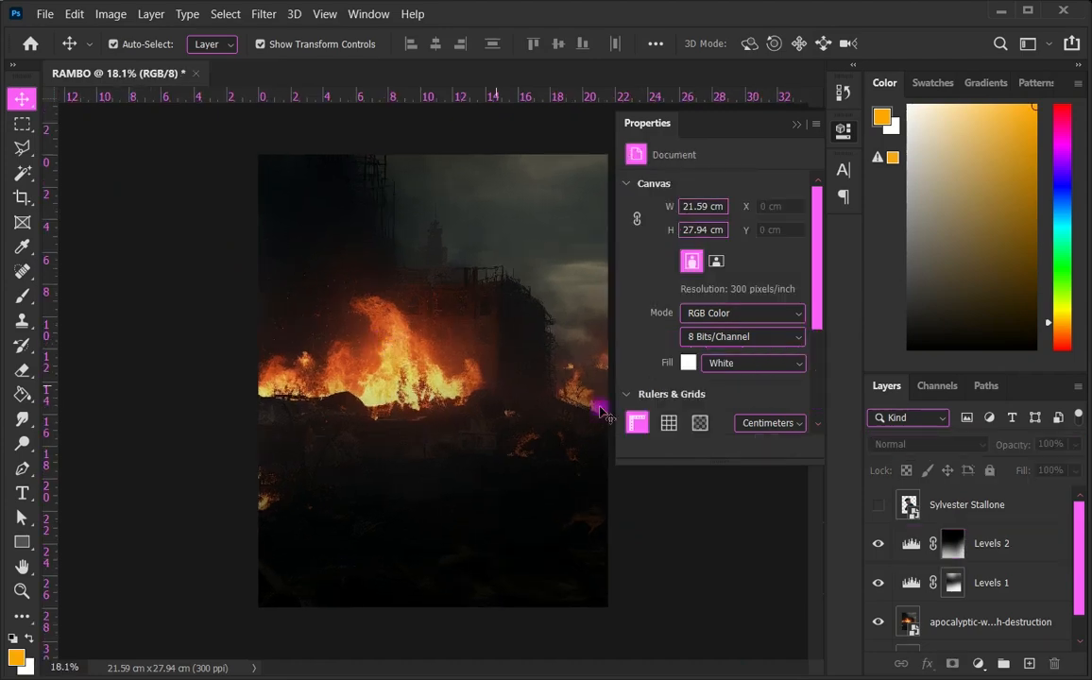
Step: Add a Color Balance adjustment above Levels 2 with the midtones shifted toward blue by +23
left_click(1019, 563)
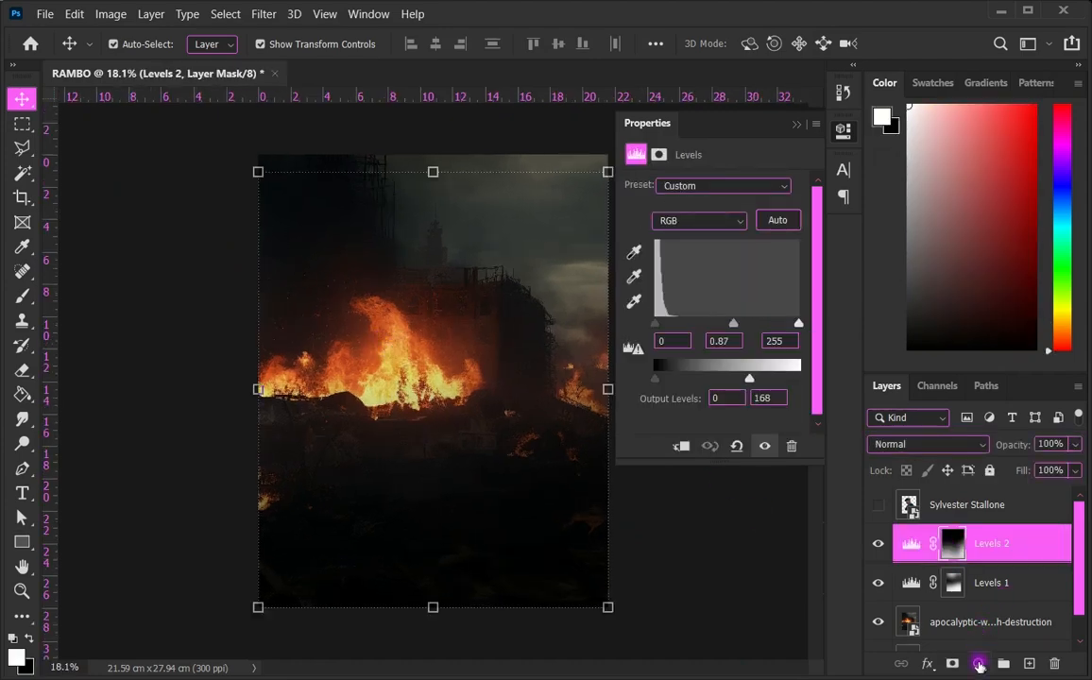
left_click(977, 663)
left_click(985, 505)
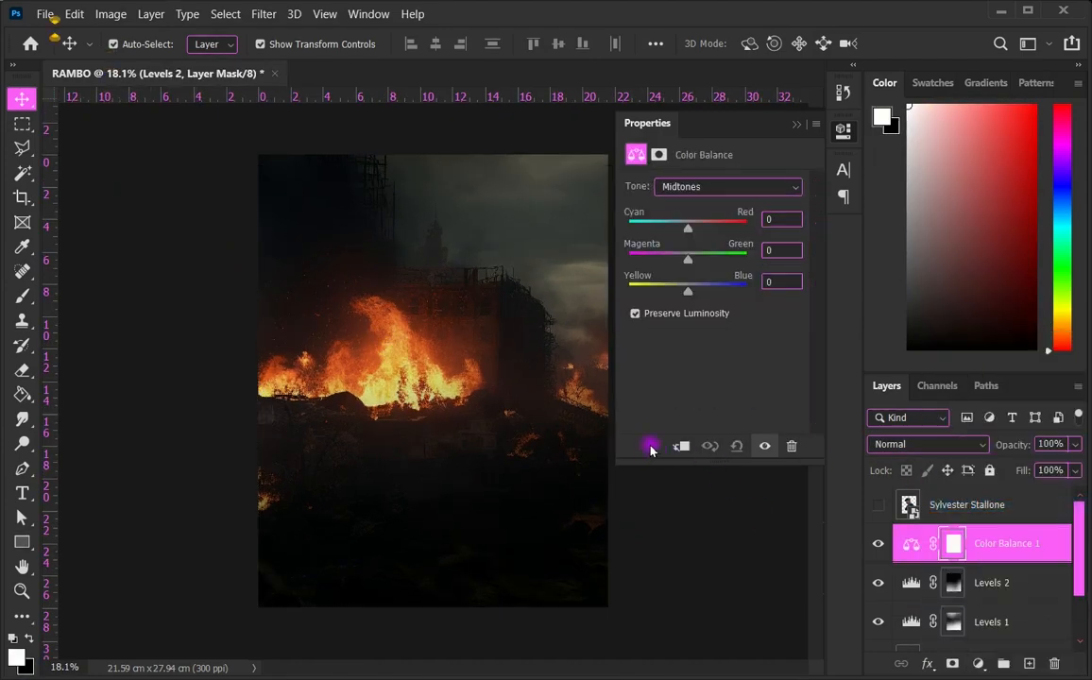
left_click_drag(688, 291, 704, 291)
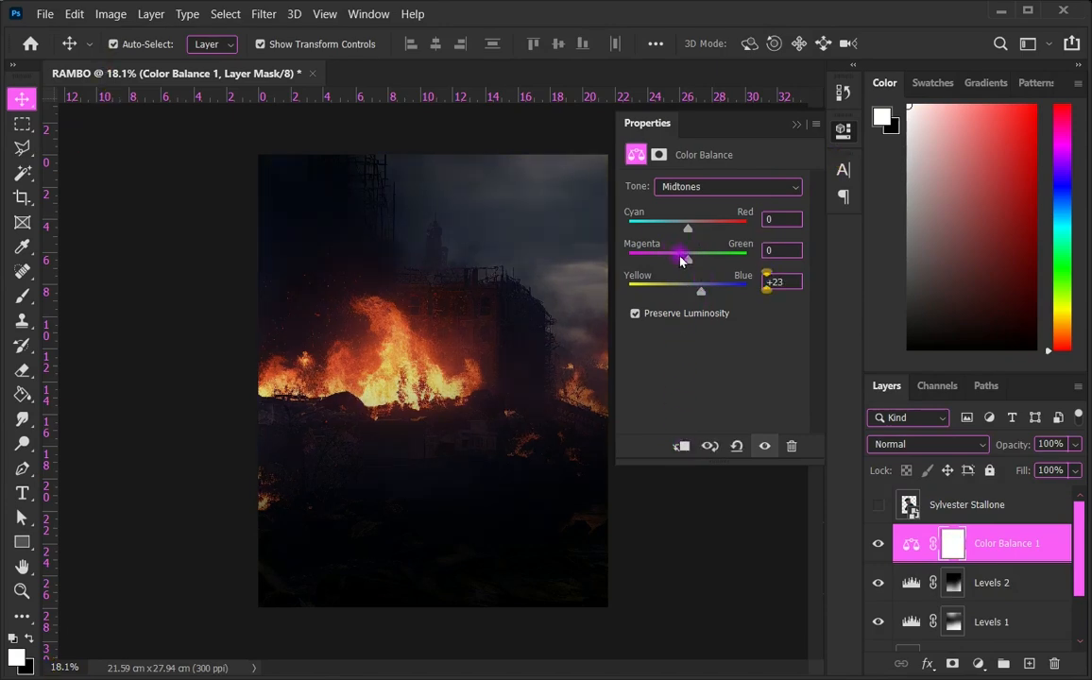
left_click(799, 128)
left_click(676, 408)
scroll(673, 405, "up", 1)
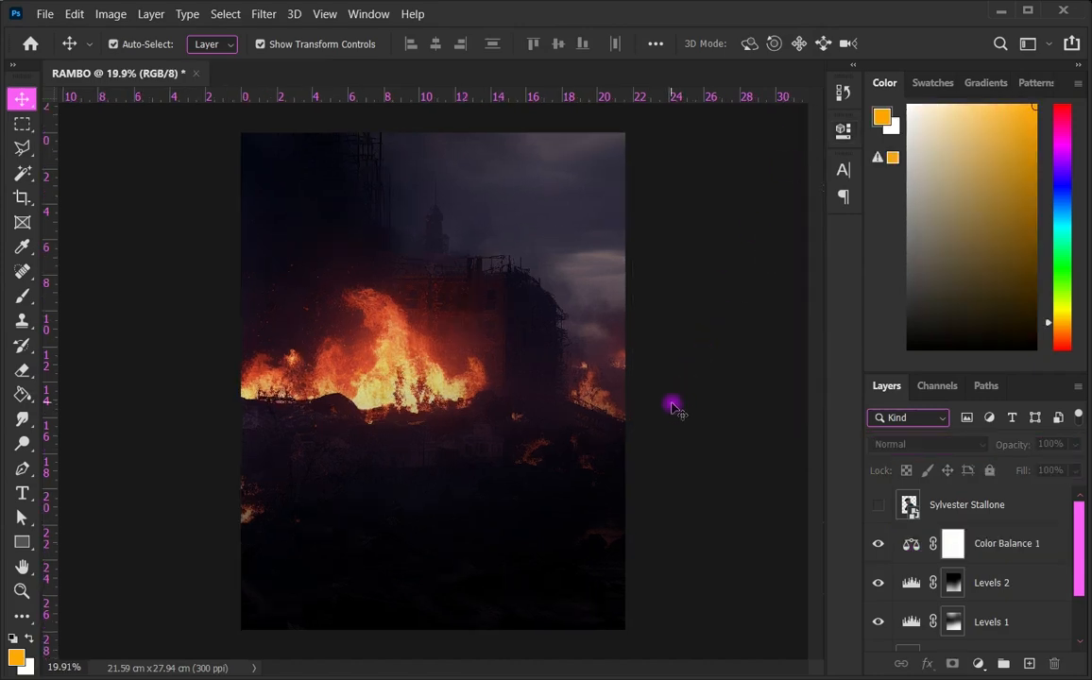
Step: Place the GlowLight image from the RAMBO folder as the uppermost layer at its default size and hide it
left_click(313, 677)
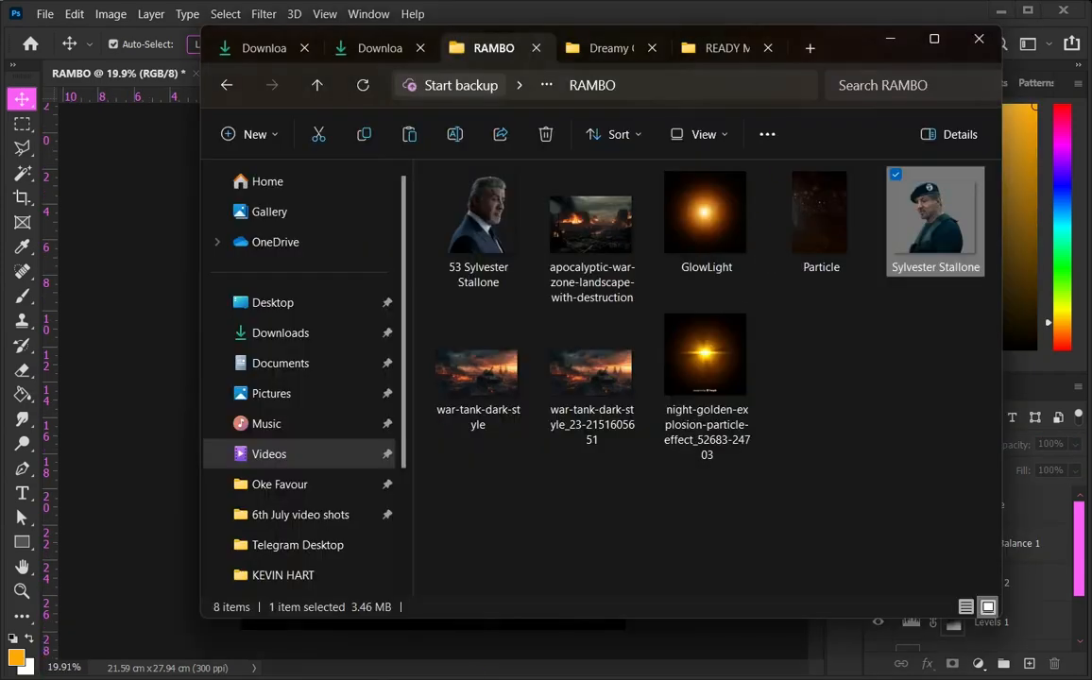
left_click(780, 358)
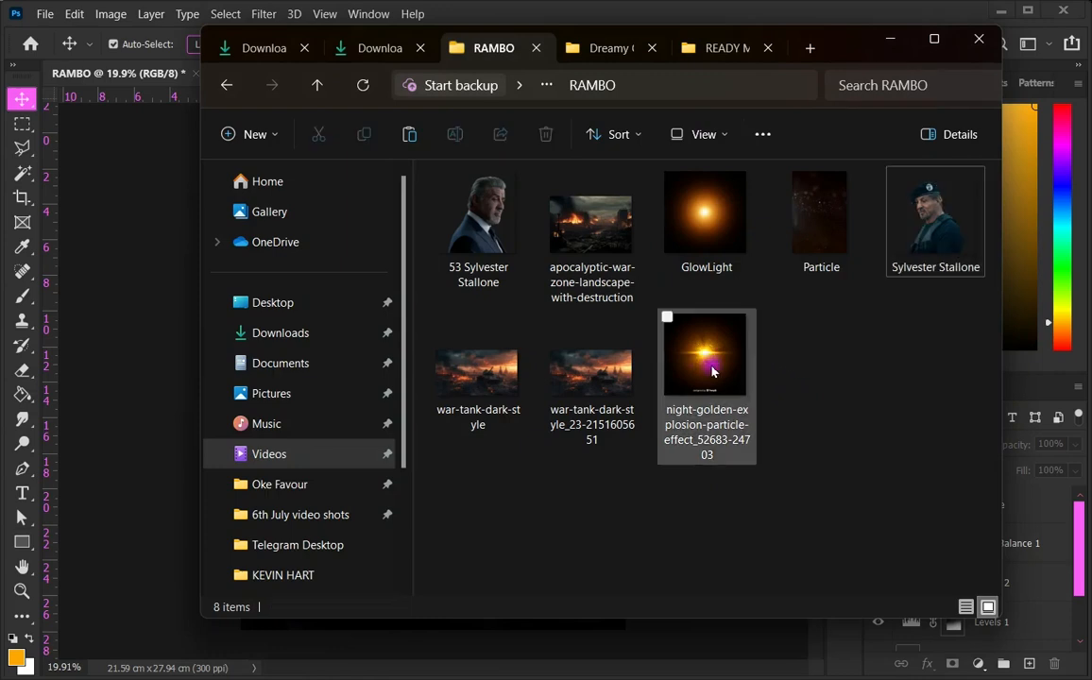
left_click_drag(675, 184, 134, 292)
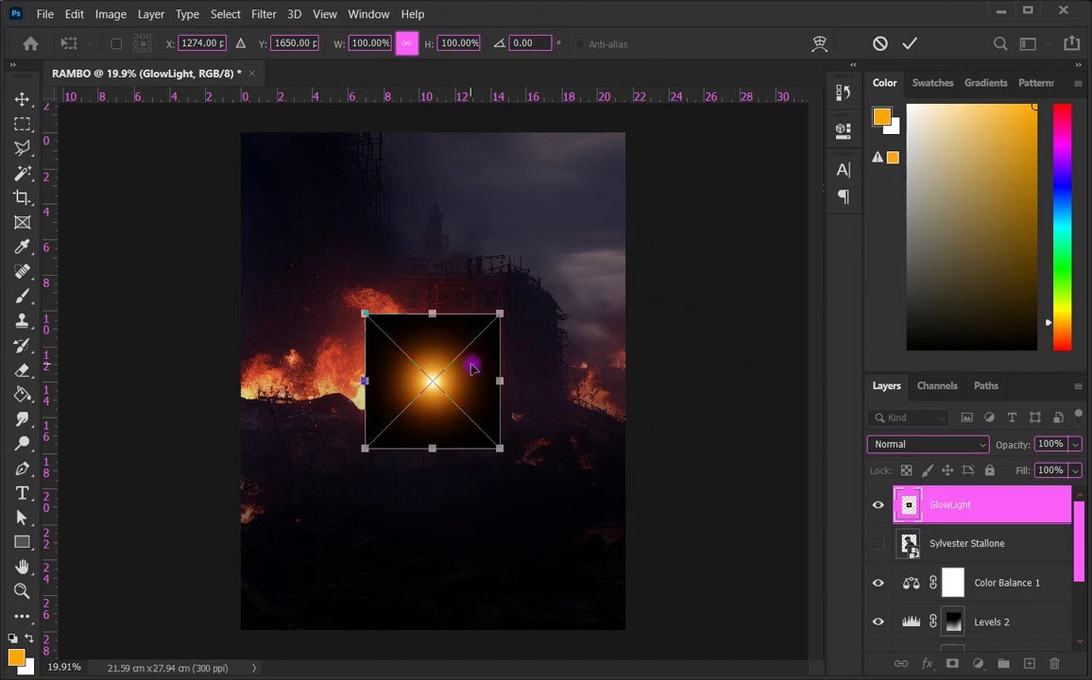
key("Return")
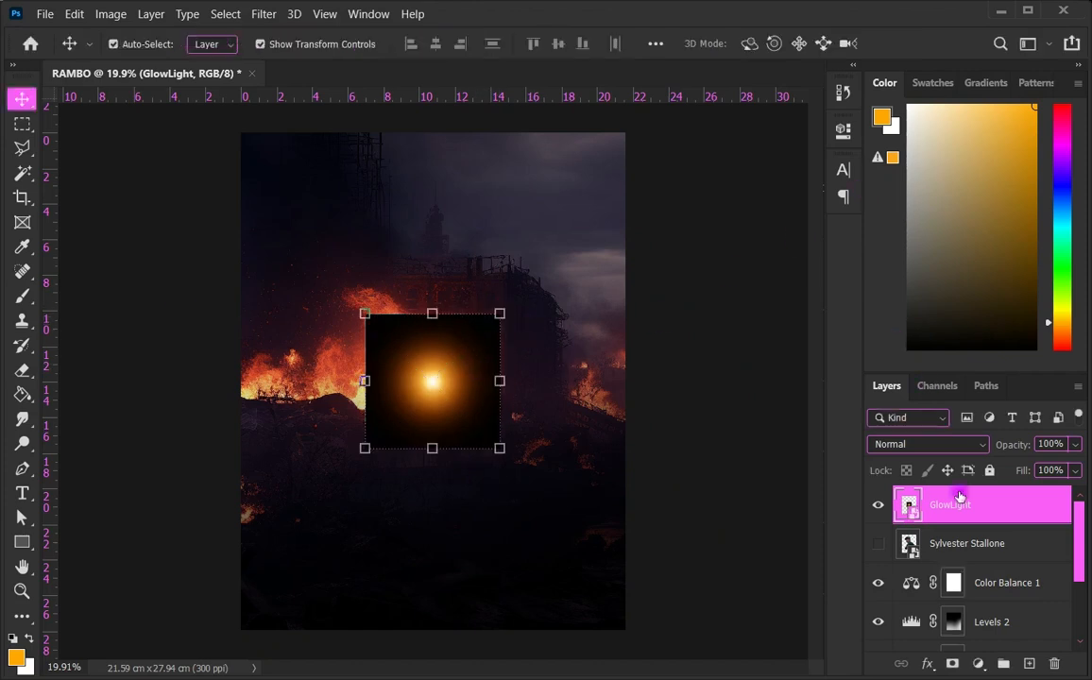
left_click(877, 508)
Step: Add a Solid Color fill layer in orange fe8f00 directly above Color Balance 1
left_click(993, 578)
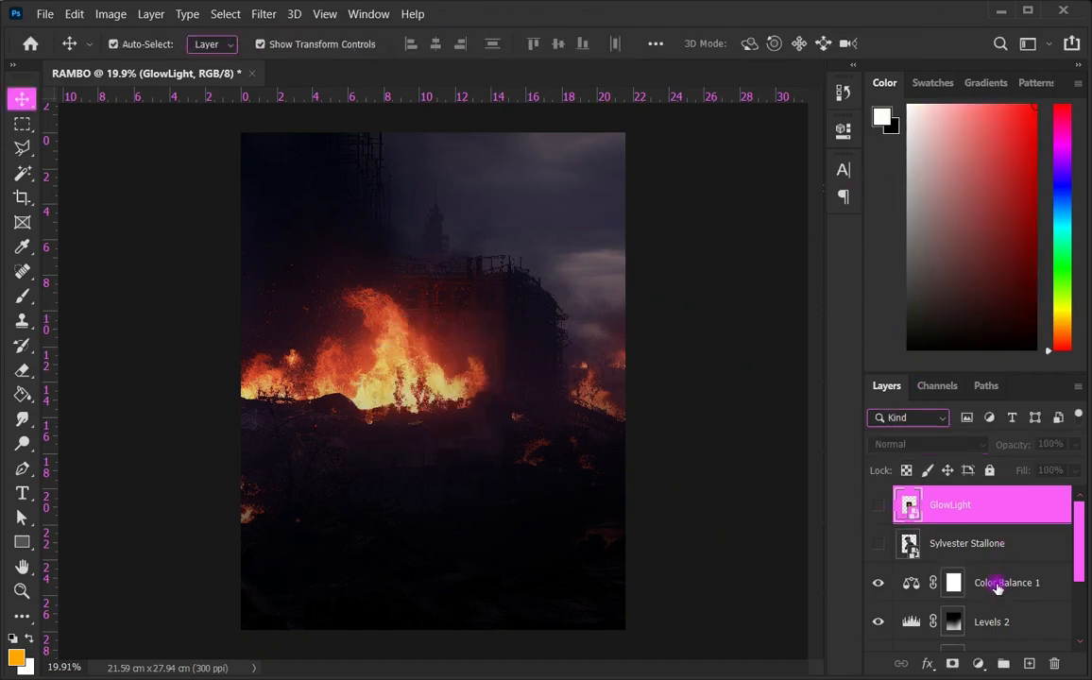
left_click(977, 662)
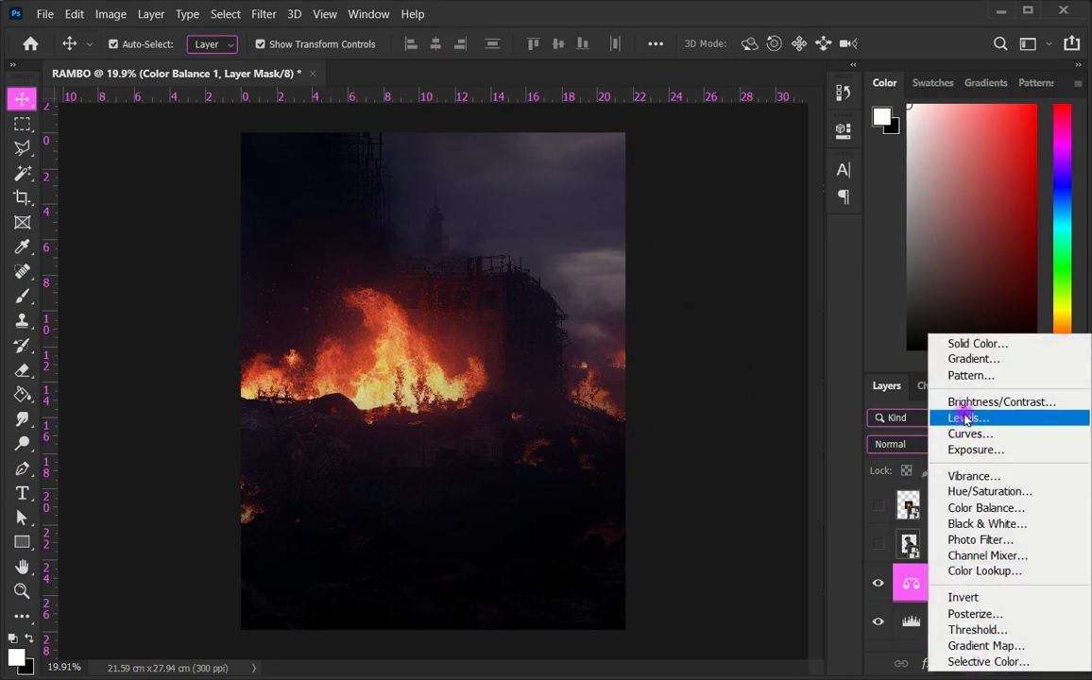
left_click(944, 343)
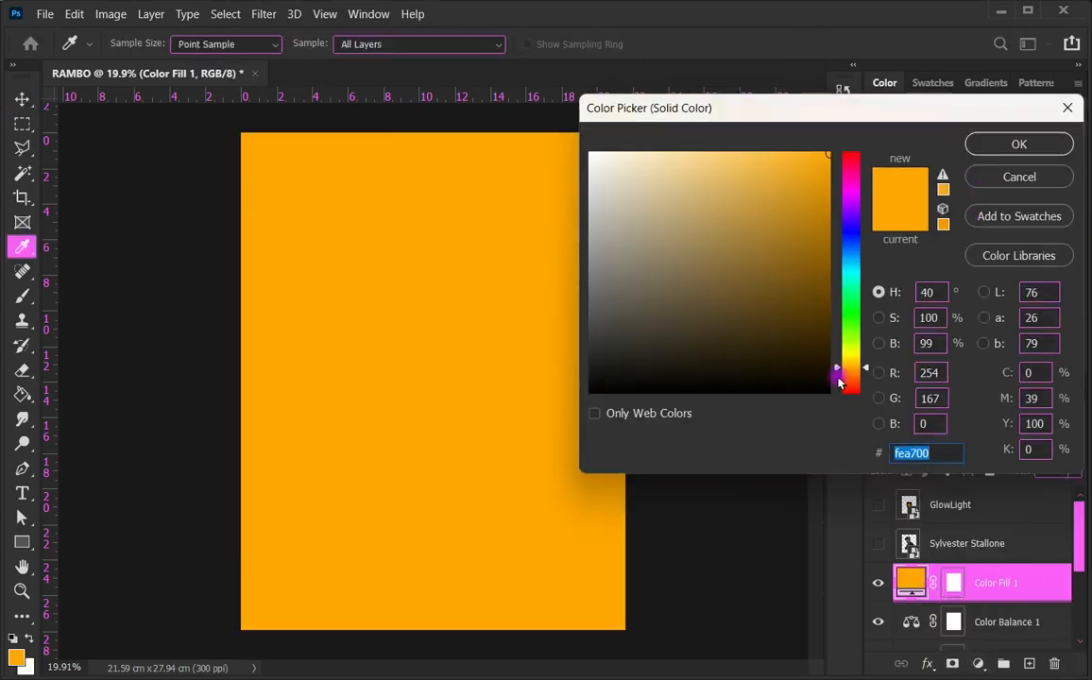
left_click(846, 376)
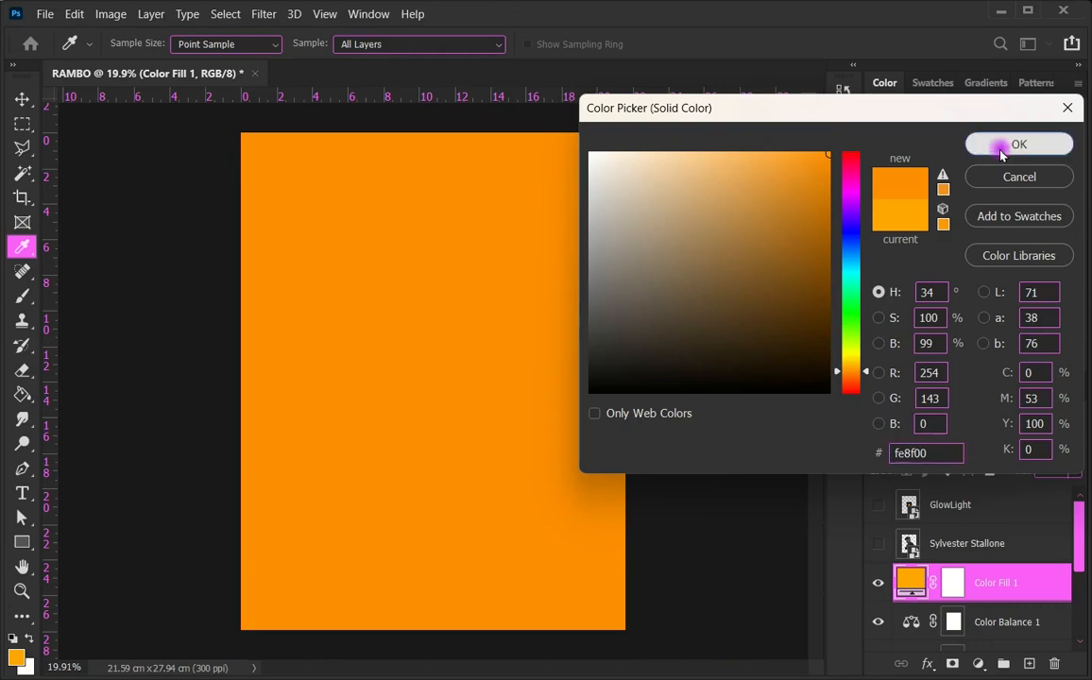
left_click(996, 144)
Step: Set Color Fill 1 to Linear Dodge (Add) blending and invert its mask to black
left_click(946, 449)
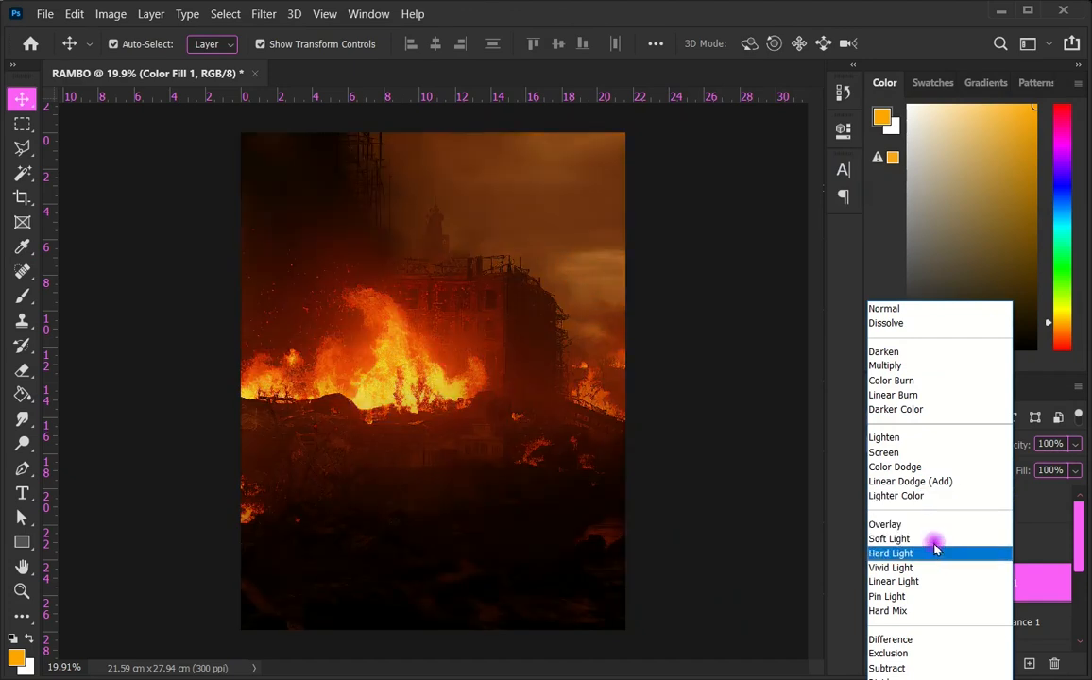
left_click(933, 482)
left_click(952, 582)
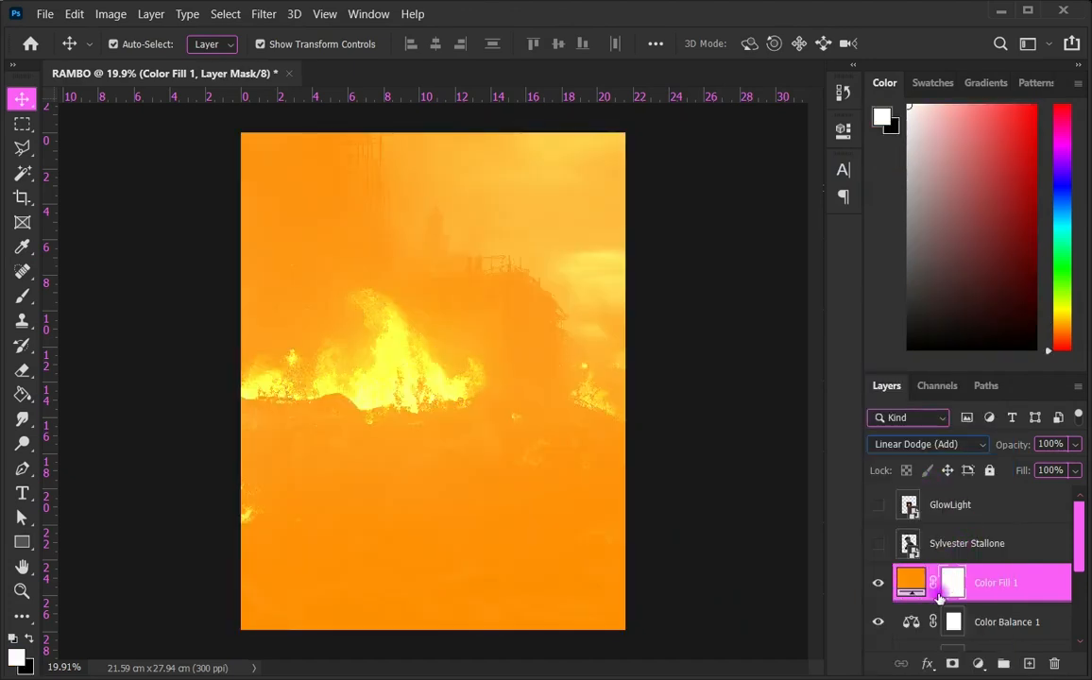
key("ctrl+i")
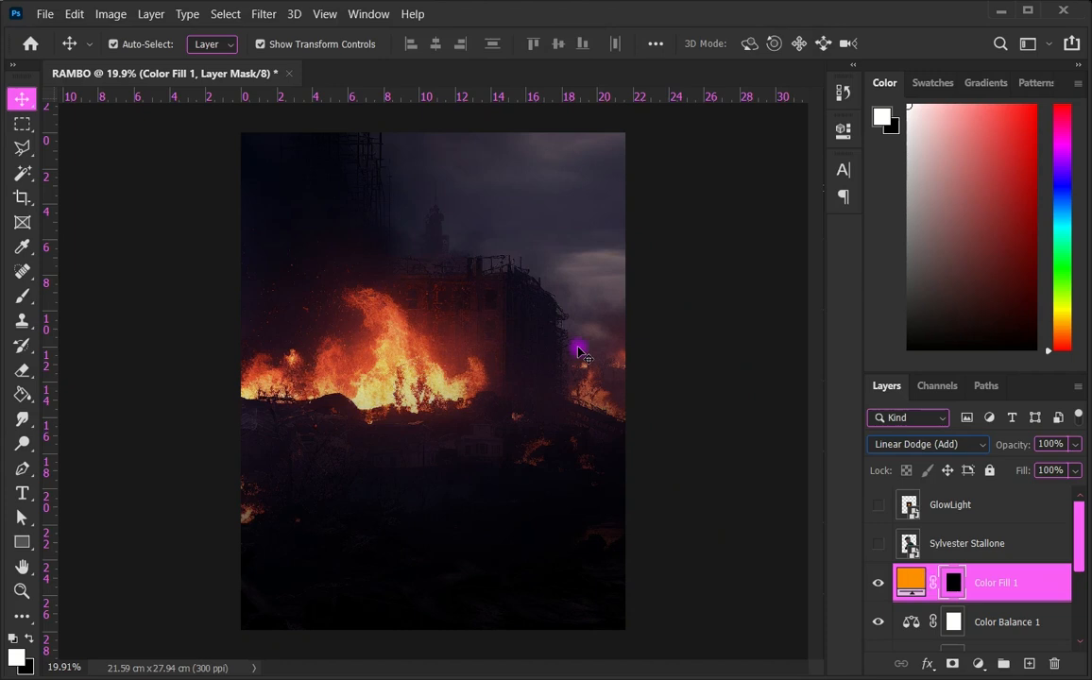
Step: Paint white on the Color Fill 1 mask over the central flames with a soft 1190 px brush at 26% flow
left_click(33, 296)
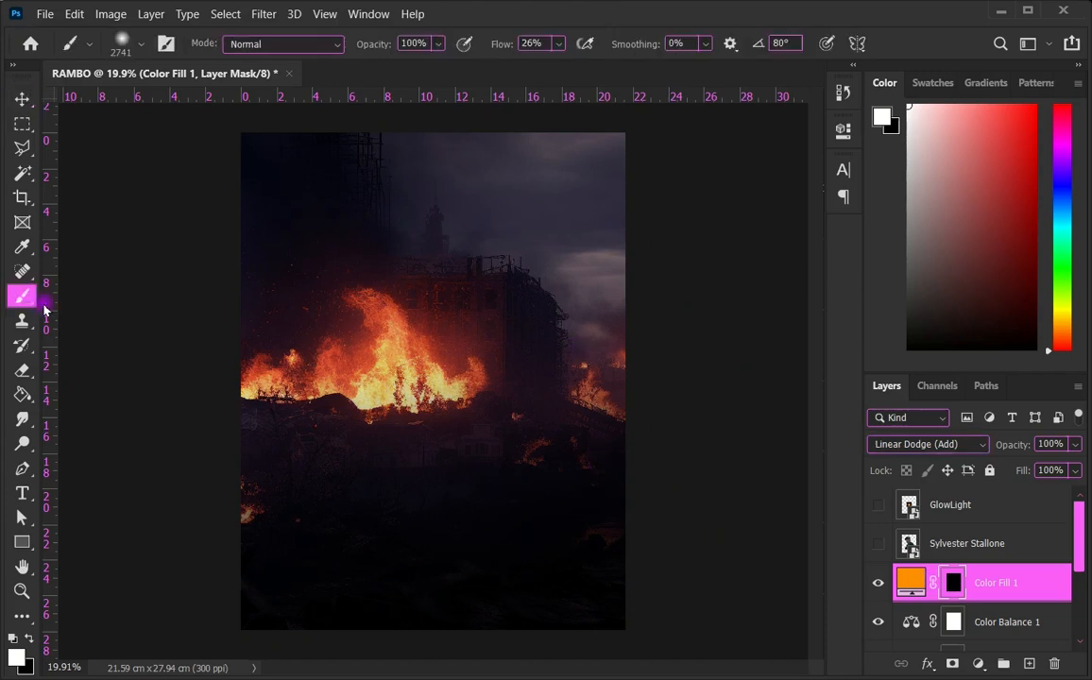
left_click_drag(374, 366, 234, 403)
left_click(385, 369)
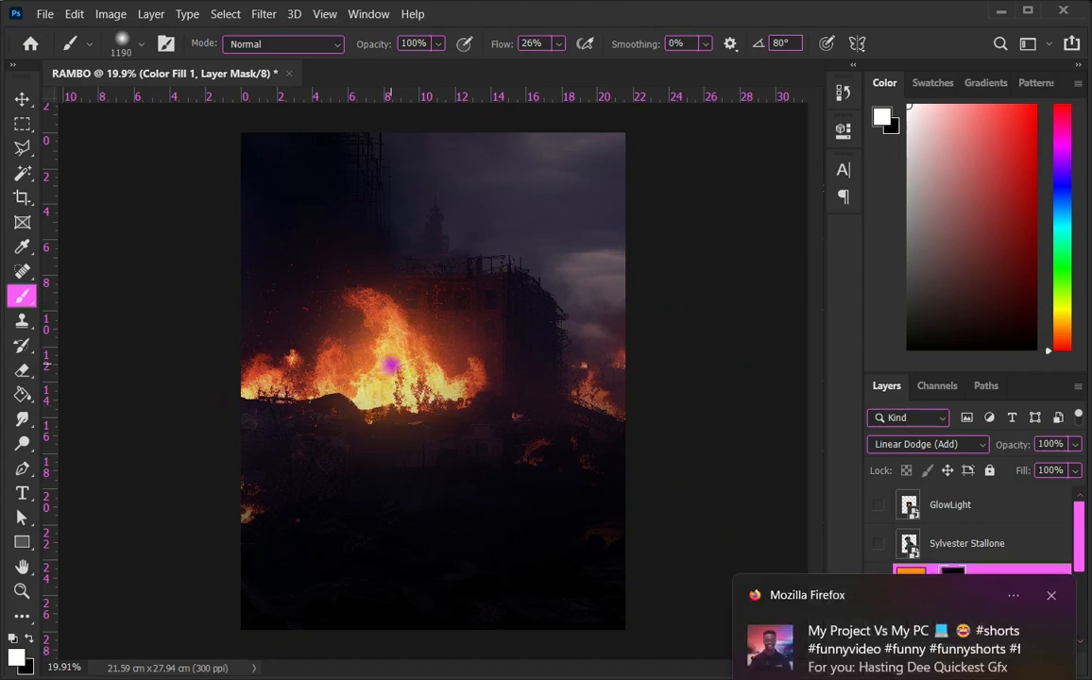
key("ctrl+z")
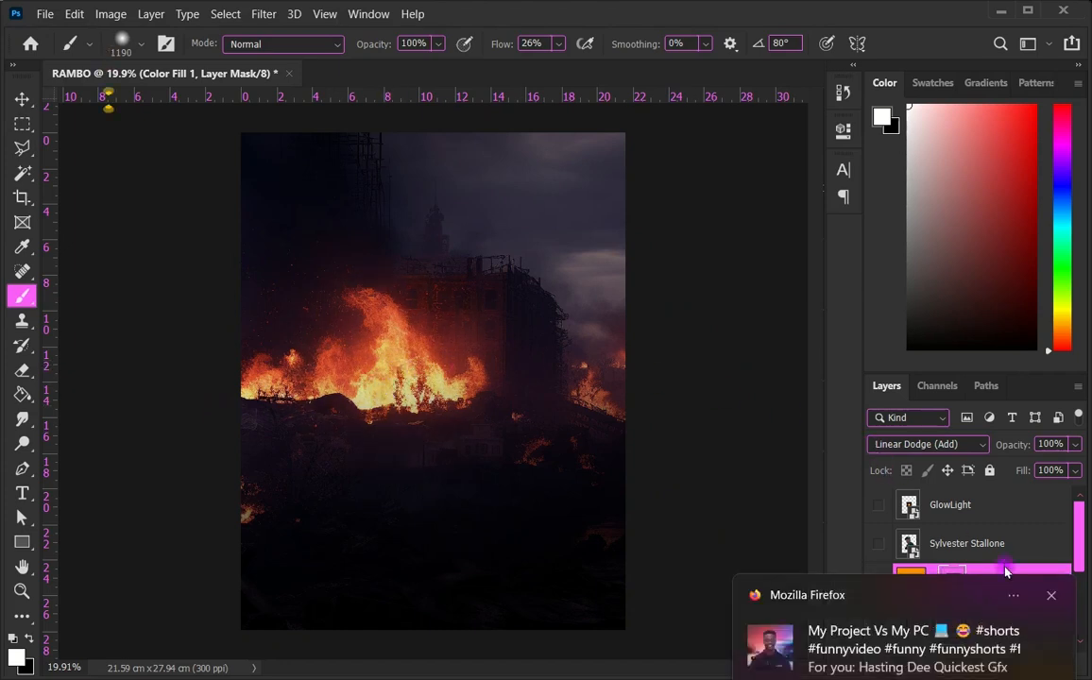
left_click(1054, 595)
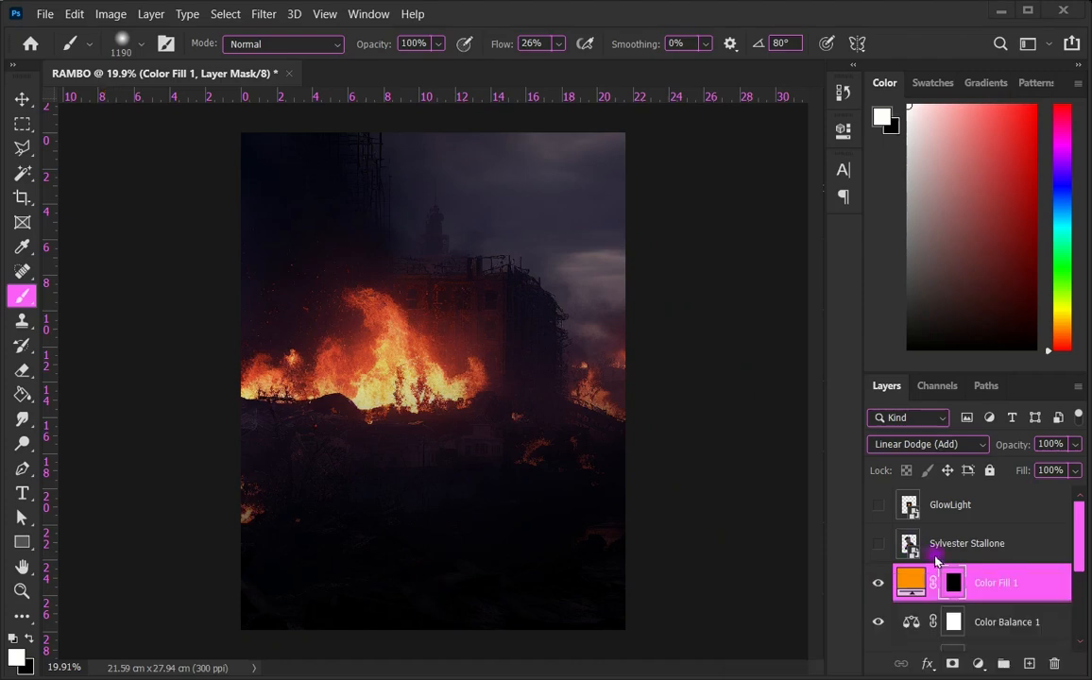
left_click(396, 361)
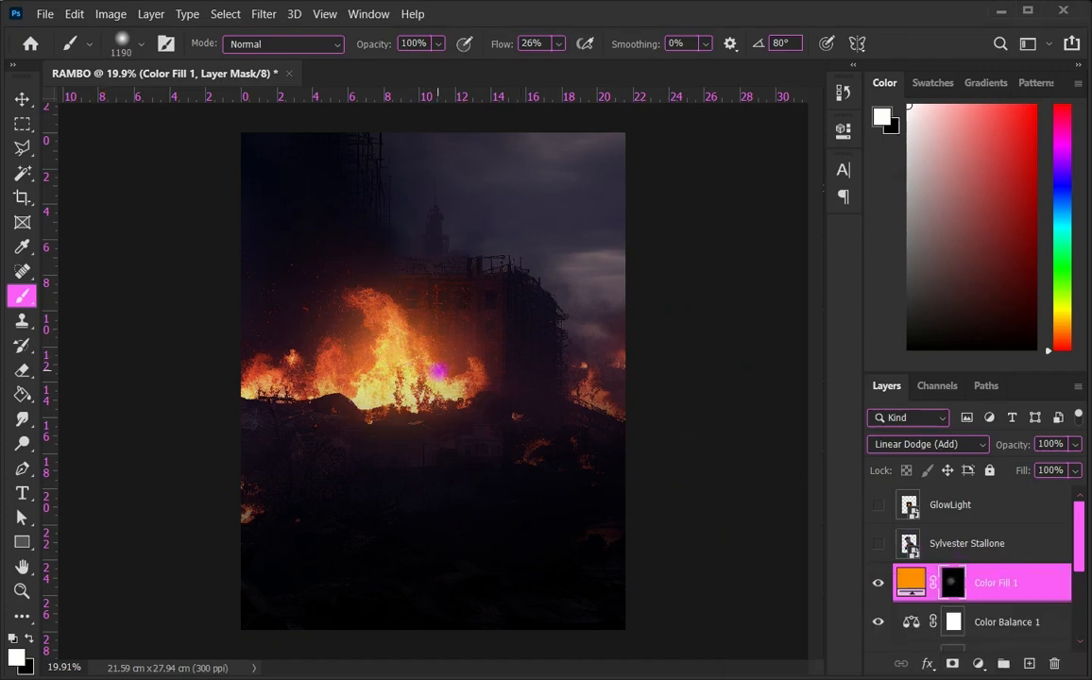
left_click(439, 370)
Step: Enlarge the brush to 1841 px and widen the orange glow around the main fire on the Color Fill 1 mask
left_click_drag(377, 372, 404, 372)
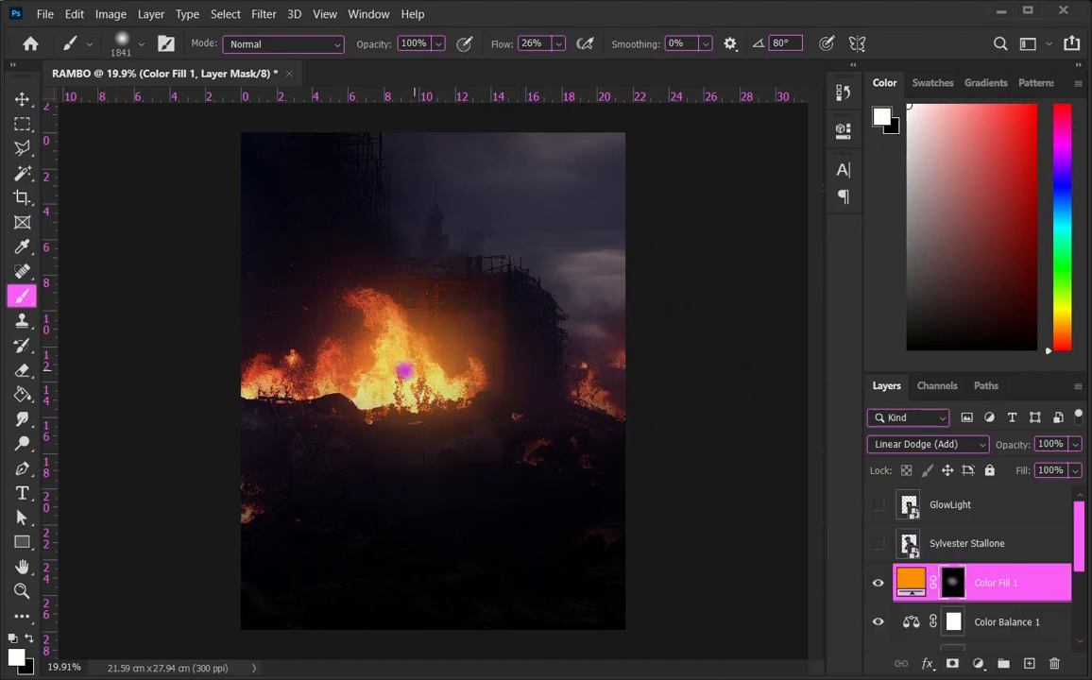
left_click(320, 346)
left_click(443, 349)
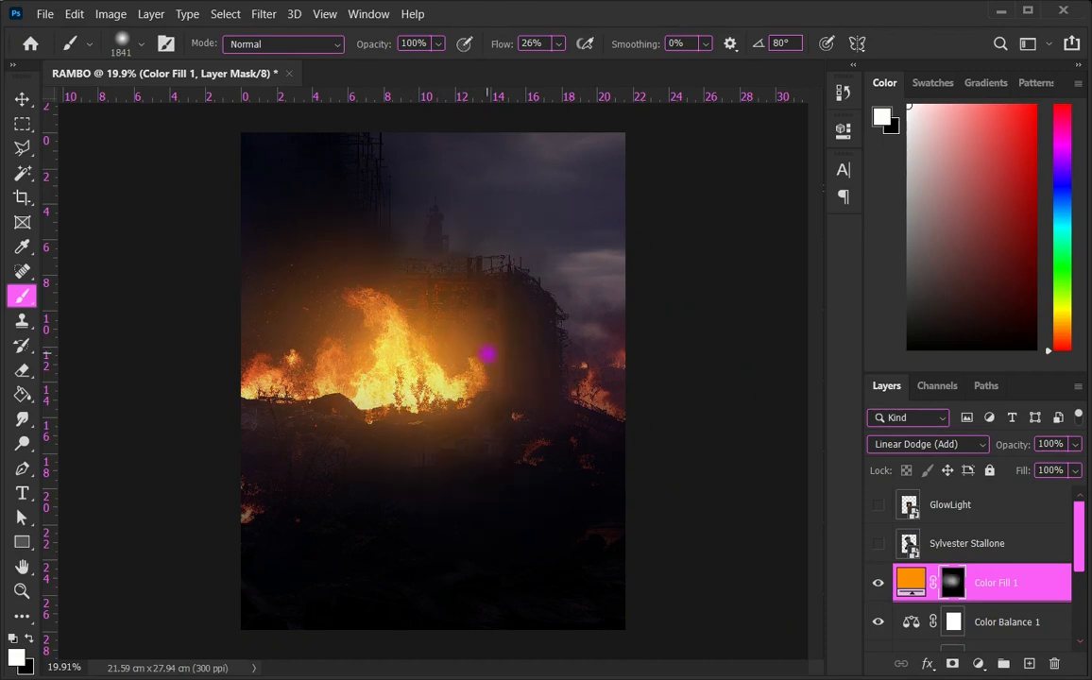
left_click(601, 372)
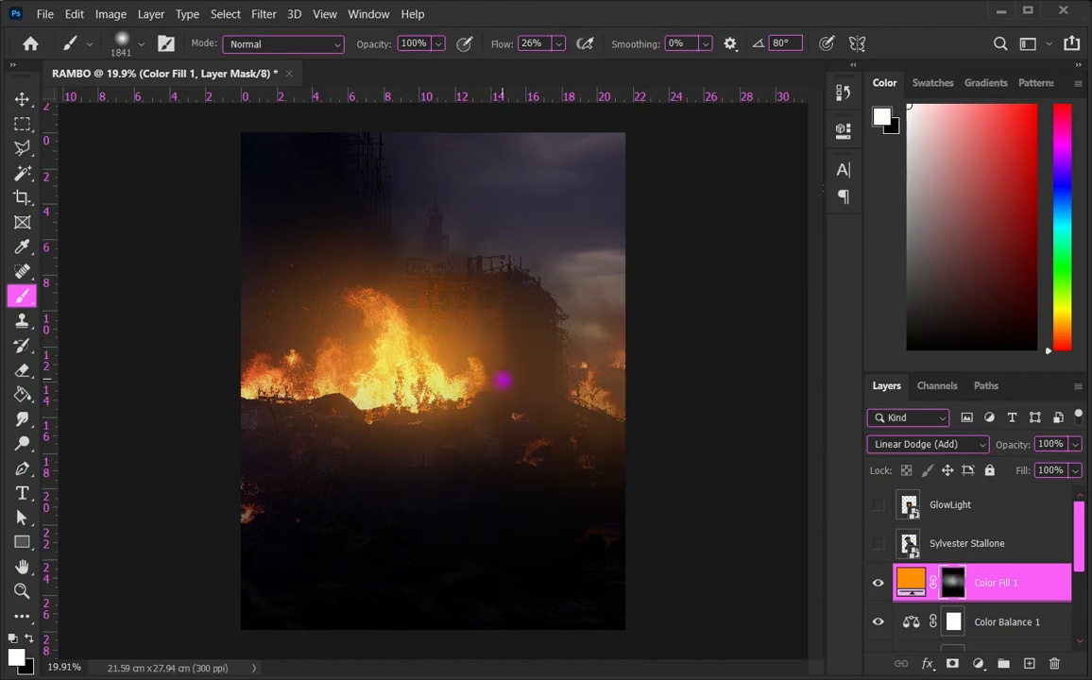
key("ctrl+z")
left_click(448, 343)
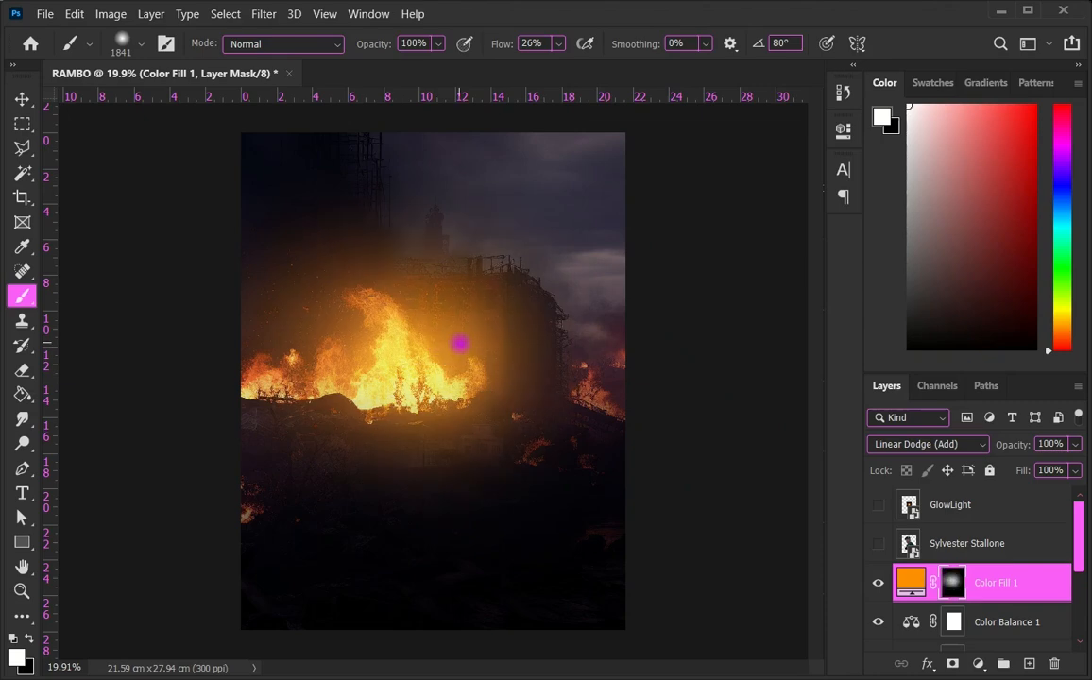
Step: Switch Color Fill 1 to Overlay blending and shift its fill color to a more yellow orange
left_click(982, 447)
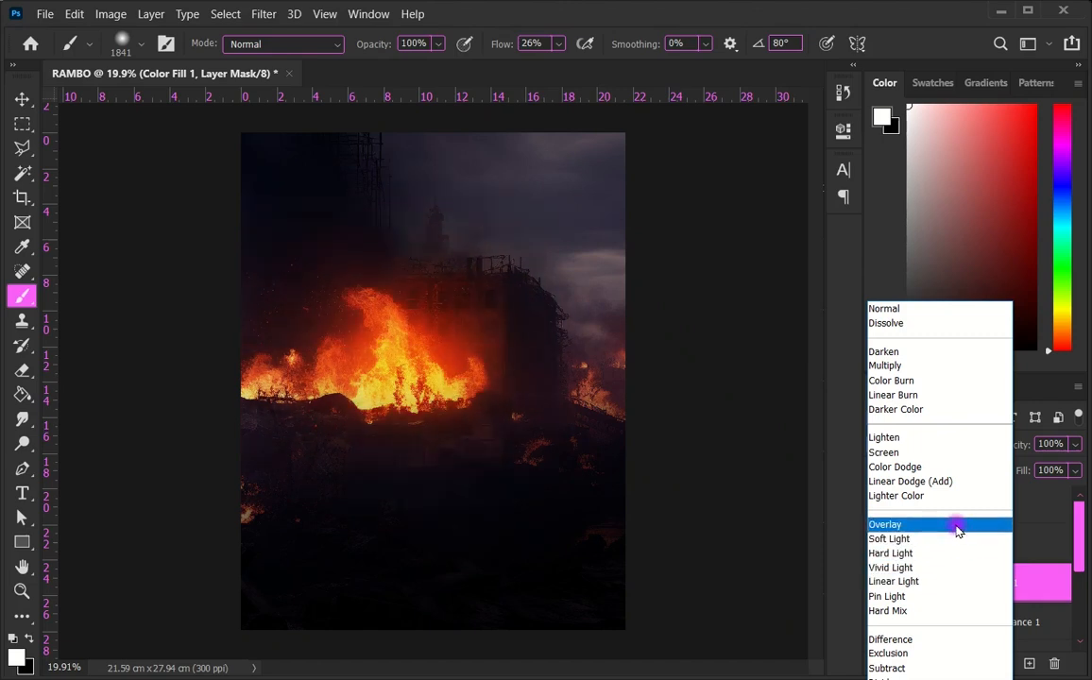
left_click(952, 527)
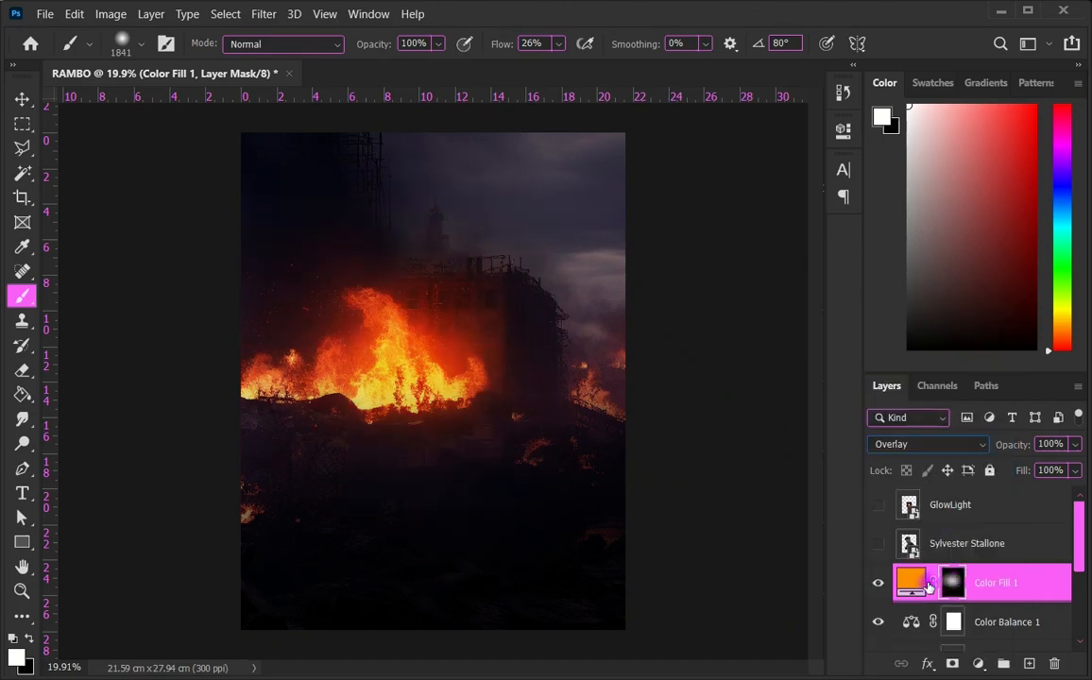
double_click(920, 588)
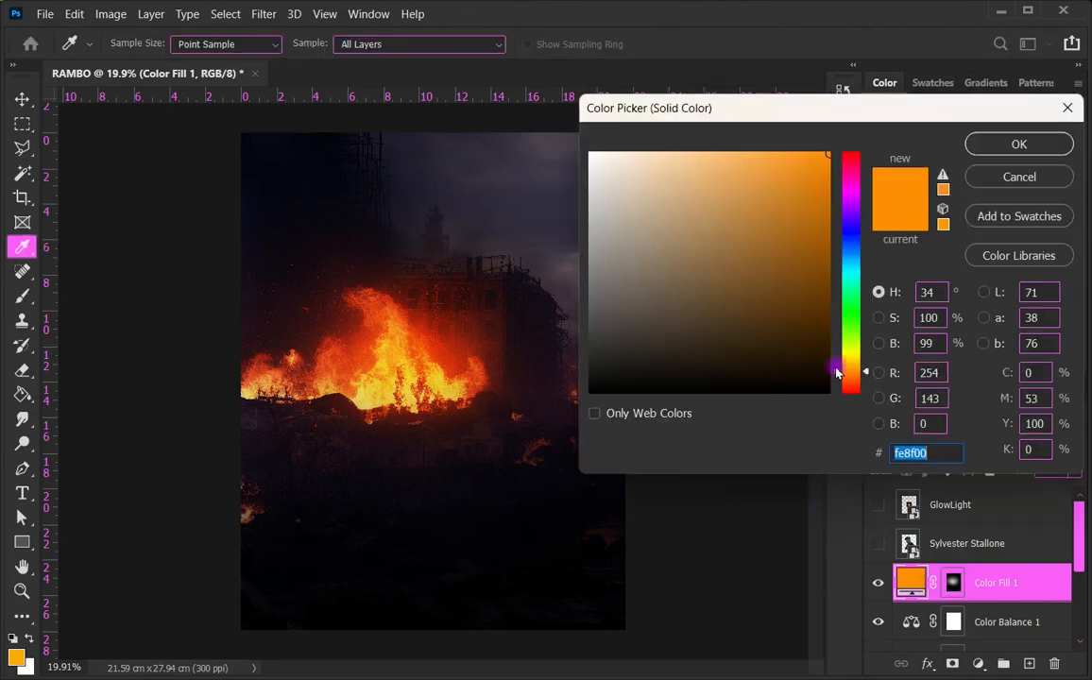
left_click(860, 362)
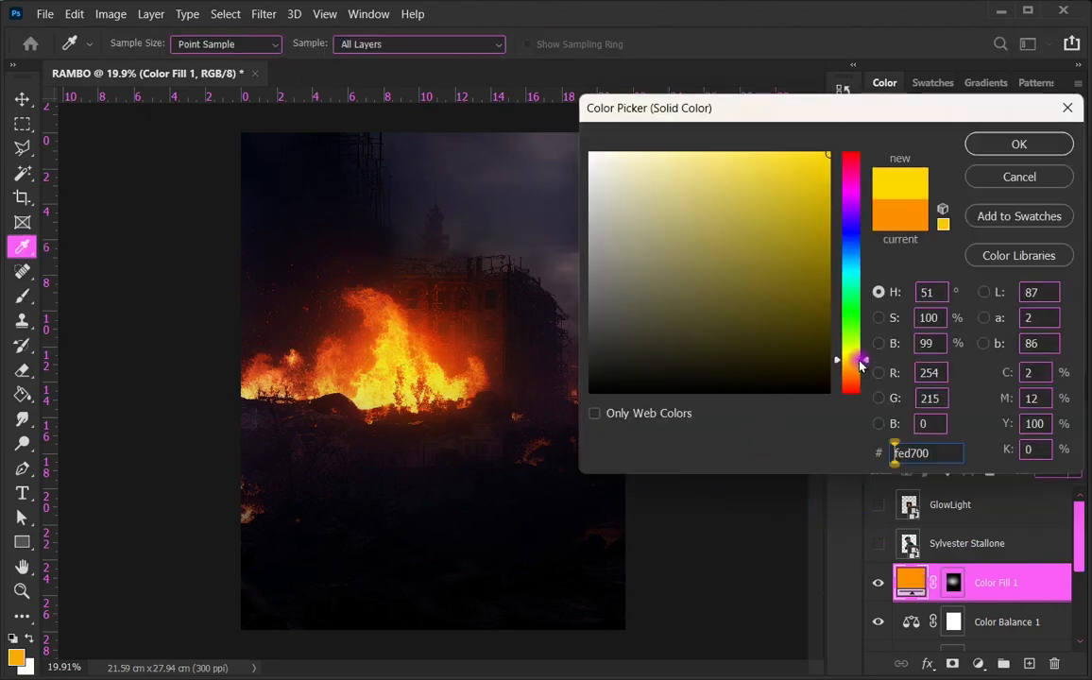
left_click(861, 366)
left_click(1020, 151)
Step: Set Color Fill 1 to Linear Dodge (Add) and split its underlying-layer Blend If black point to 0 / 54
left_click(933, 442)
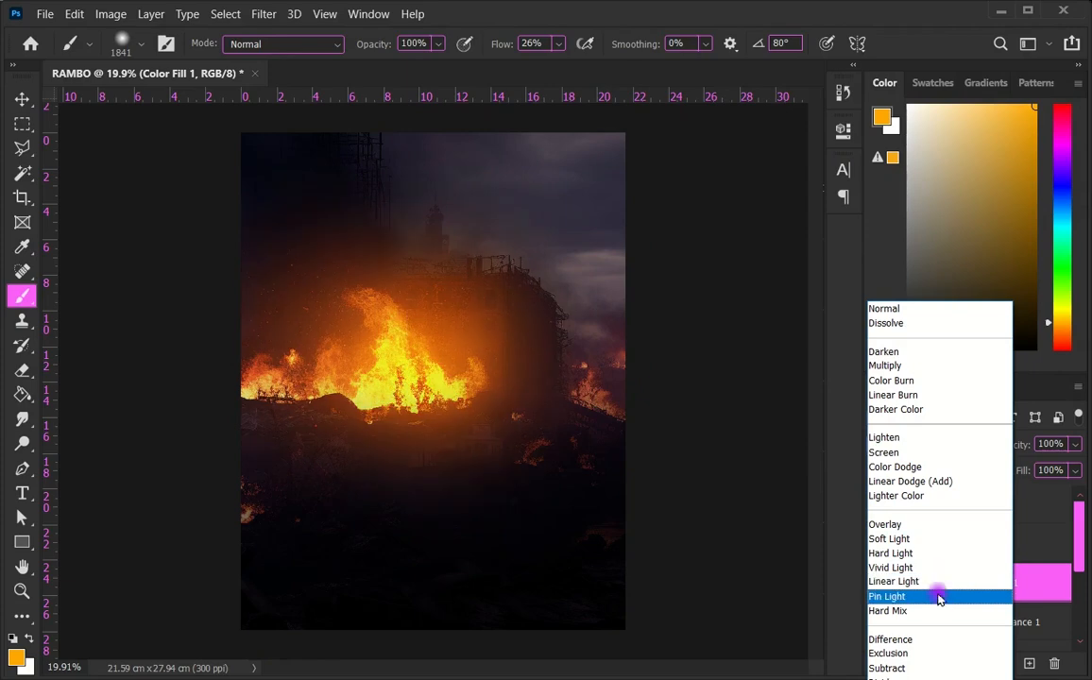
left_click(952, 486)
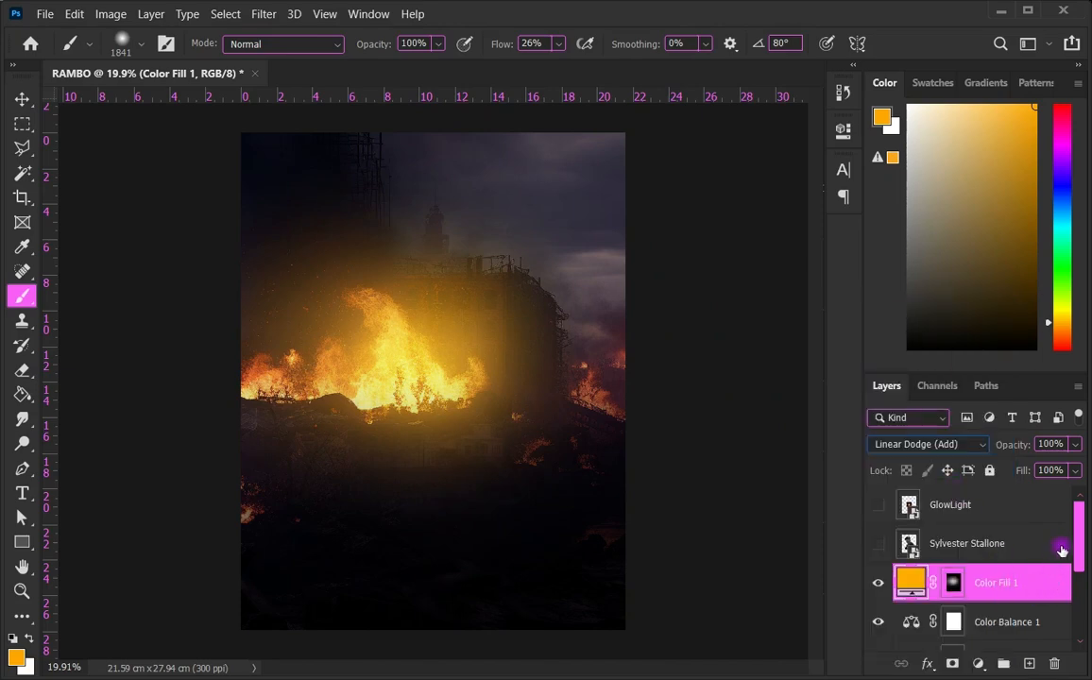
double_click(1048, 583)
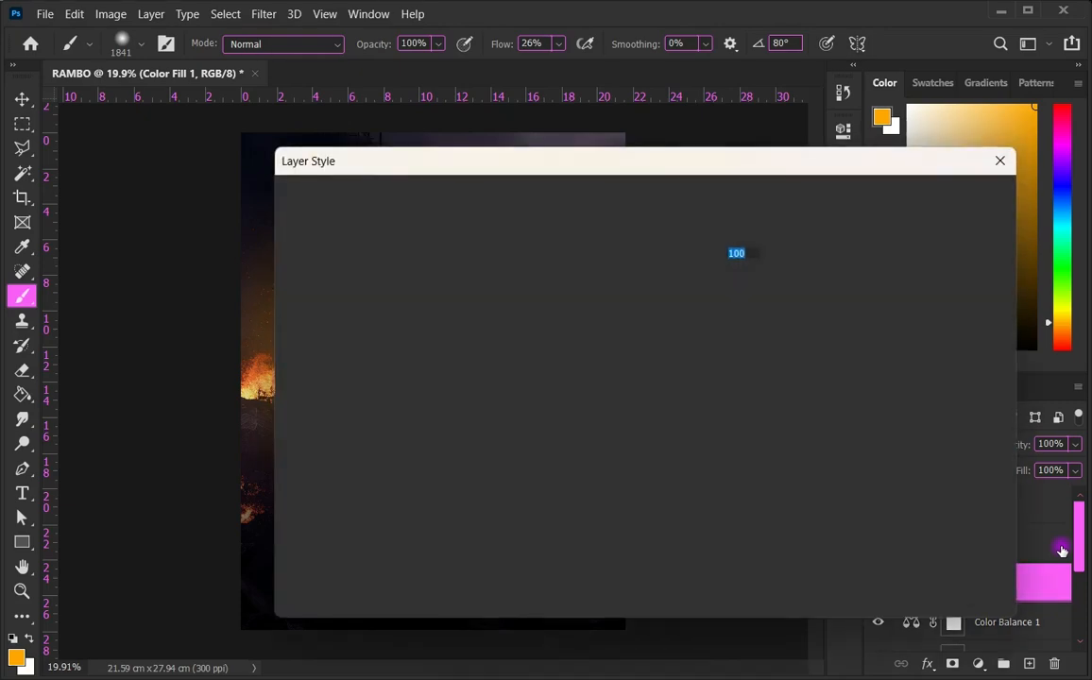
left_click_drag(545, 166, 806, 67)
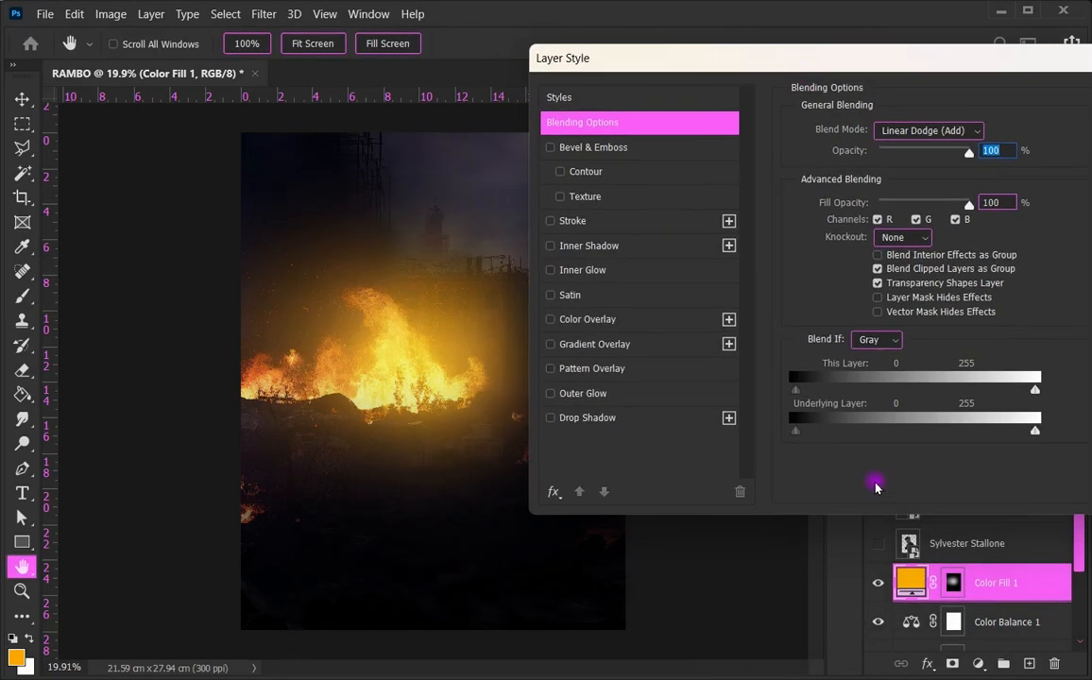
left_click_drag(796, 434, 845, 453)
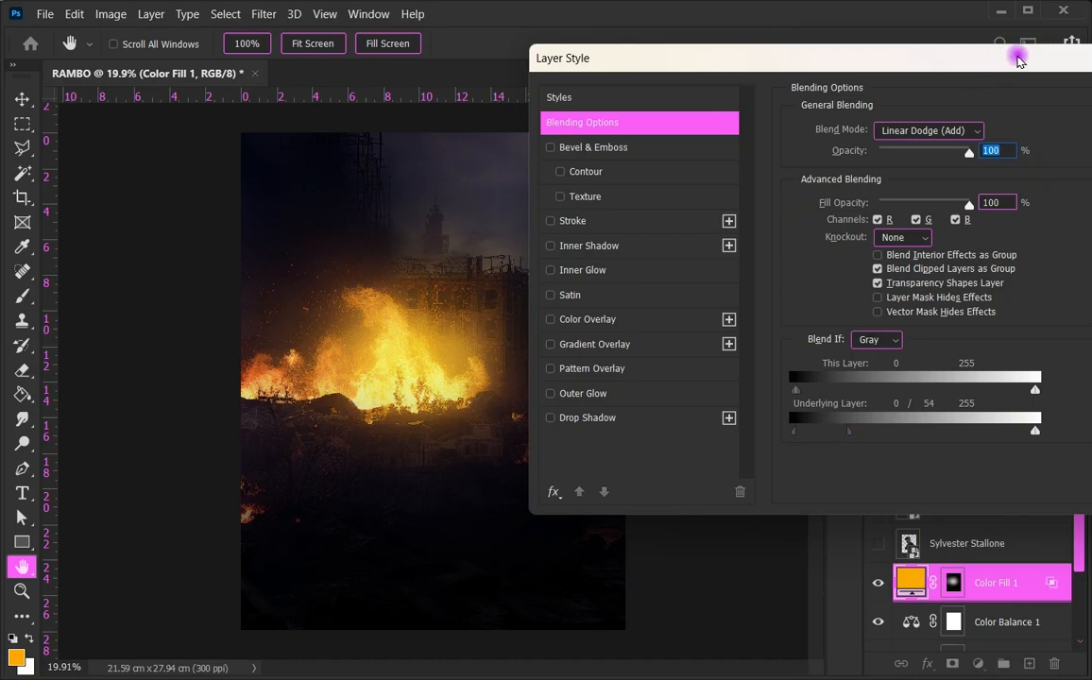
left_click_drag(1018, 60, 816, 126)
left_click(905, 162)
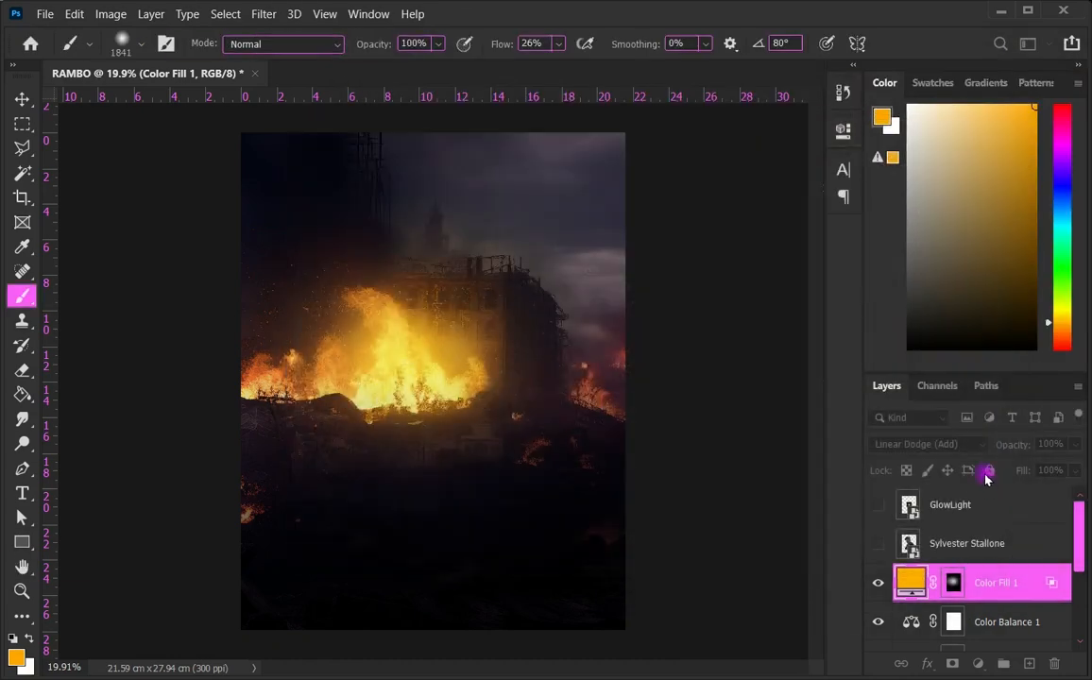
Step: Change the Color Fill 1 blend mode to Linear Light and compare the image with the layer hidden
left_click(979, 449)
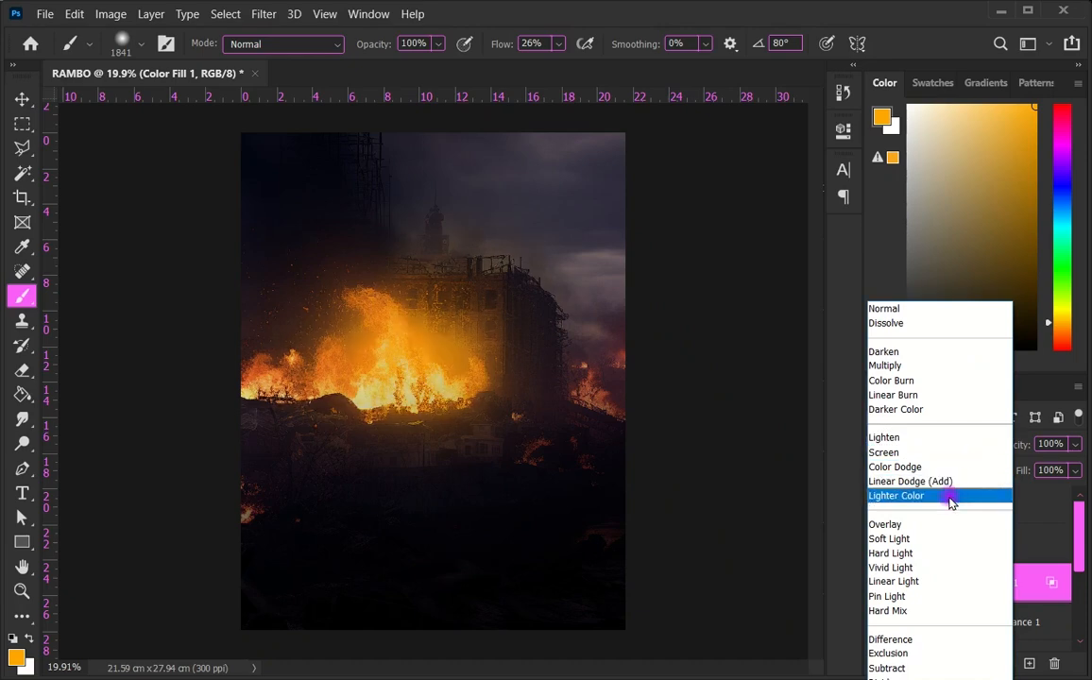
left_click(939, 583)
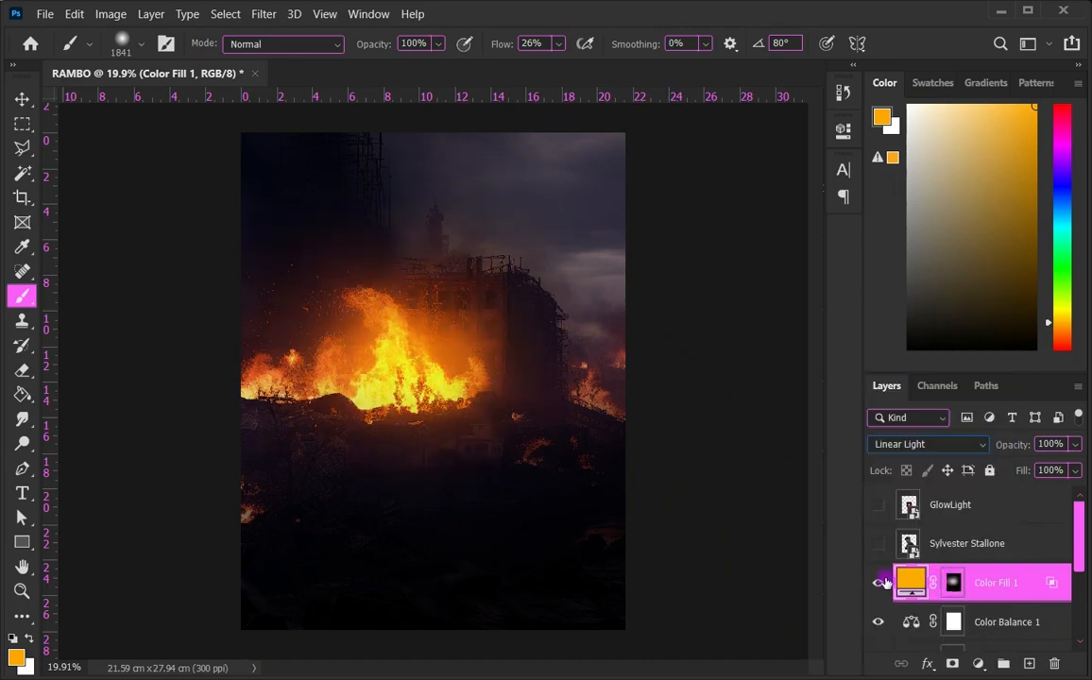
left_click(877, 584)
left_click(877, 584)
Step: Brush white on the Color Fill 1 mask with a 3029 px soft brush to spread the glow above the fire into the sky
scroll(557, 439, "down", 2)
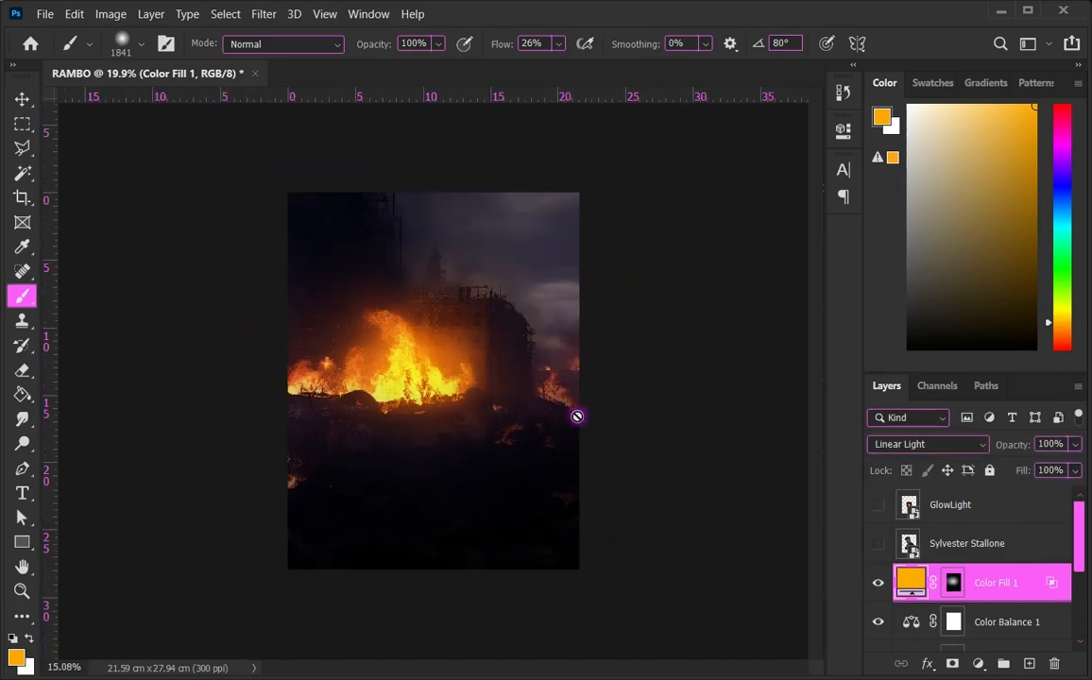
left_click(951, 585)
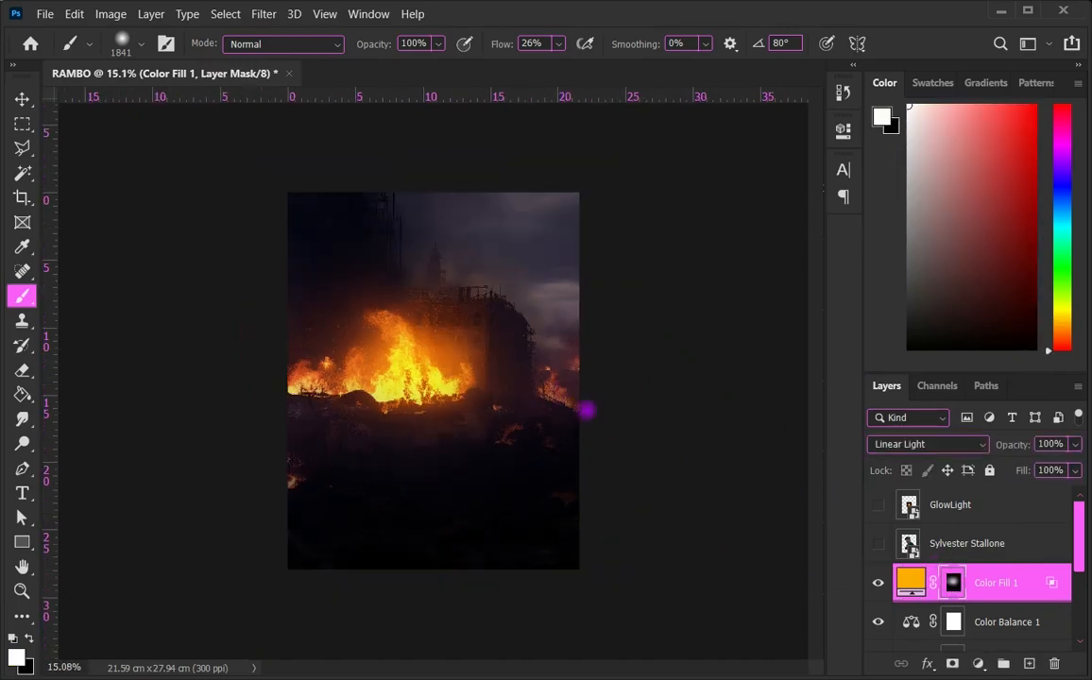
left_click_drag(564, 387, 554, 409)
key("ctrl+z")
left_click_drag(446, 285, 527, 287)
left_click_drag(449, 301, 371, 306)
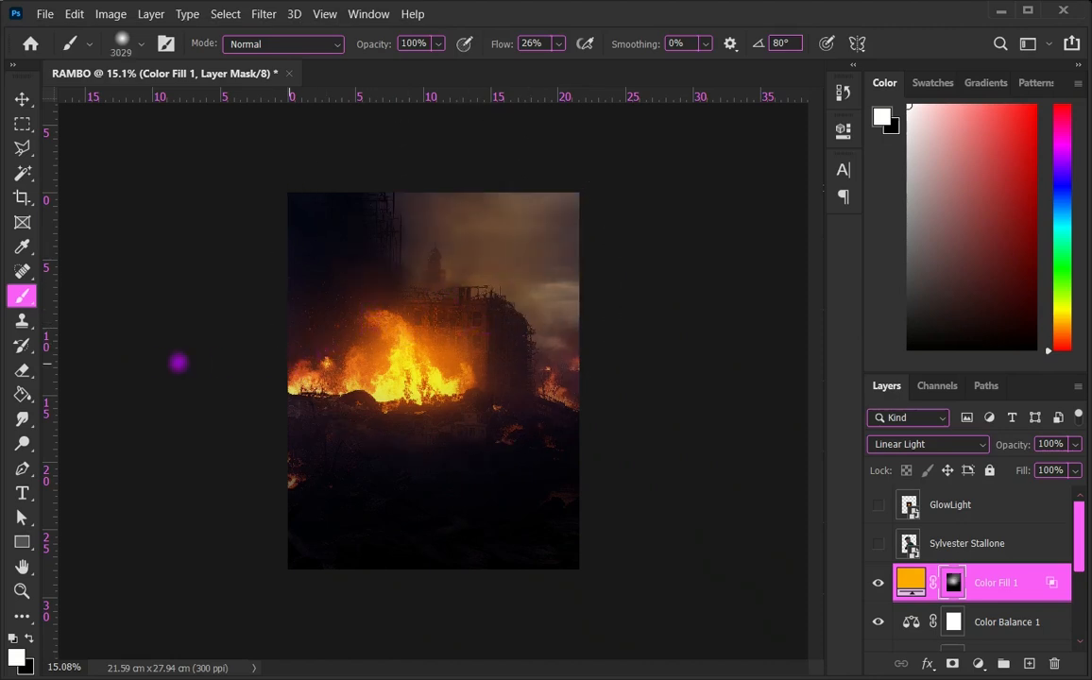
Step: Brush more white on the Color Fill 1 mask to widen the orange glow around the flames
left_click_drag(139, 363, 422, 339)
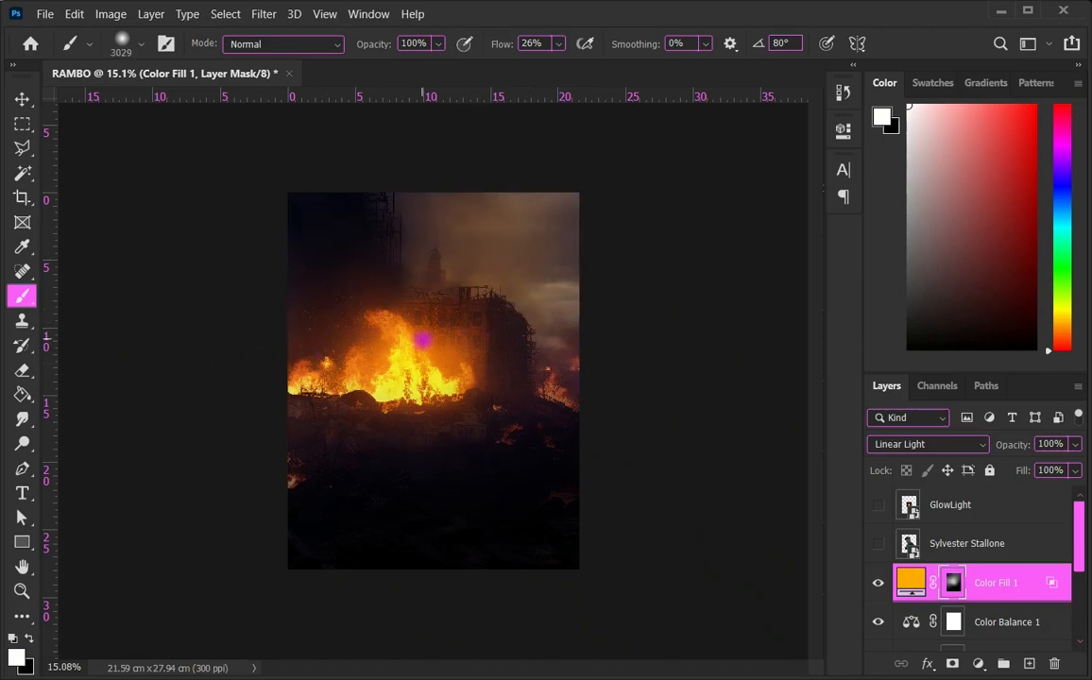
left_click(26, 102)
left_click(139, 193)
scroll(411, 357, "up", 2)
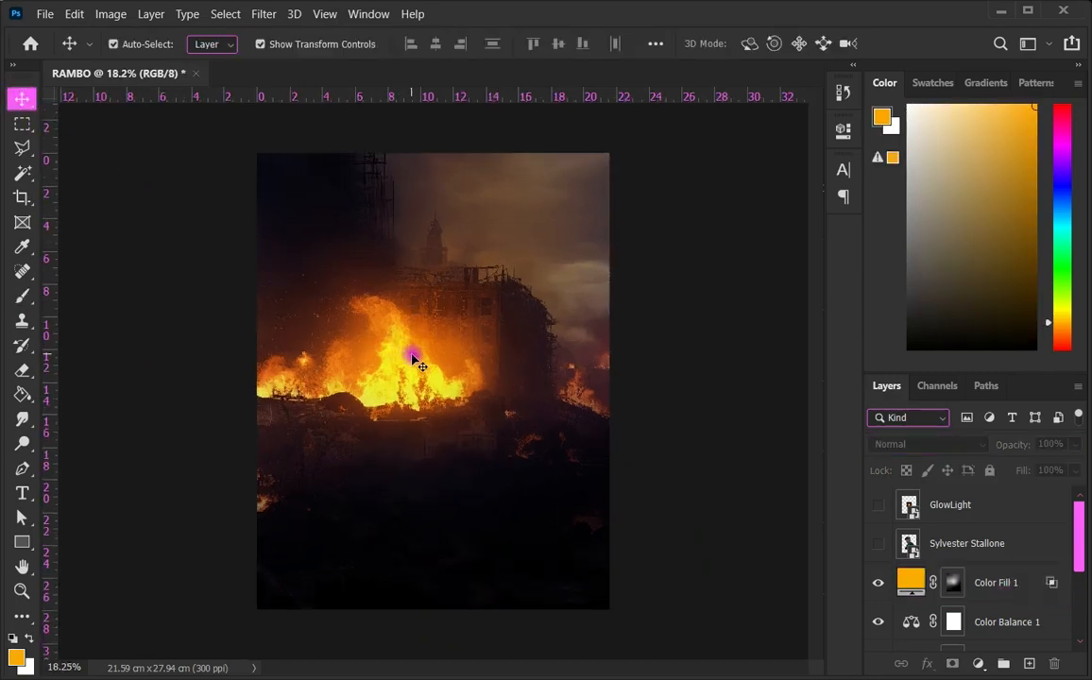
scroll(755, 382, "down", 1)
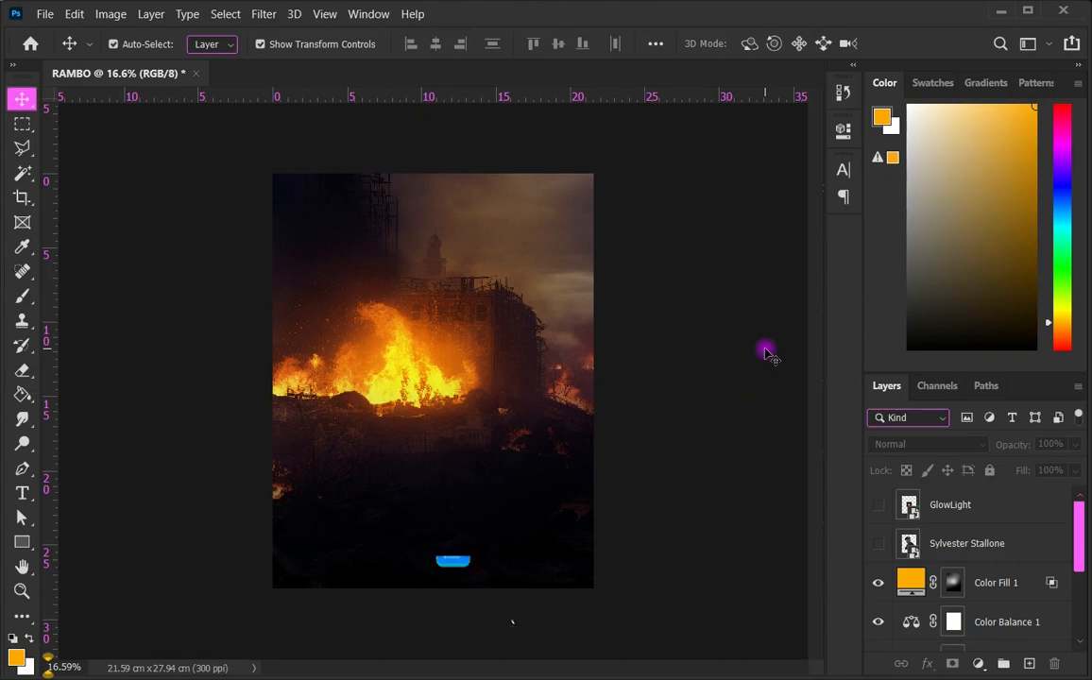
scroll(434, 401, "up", 1)
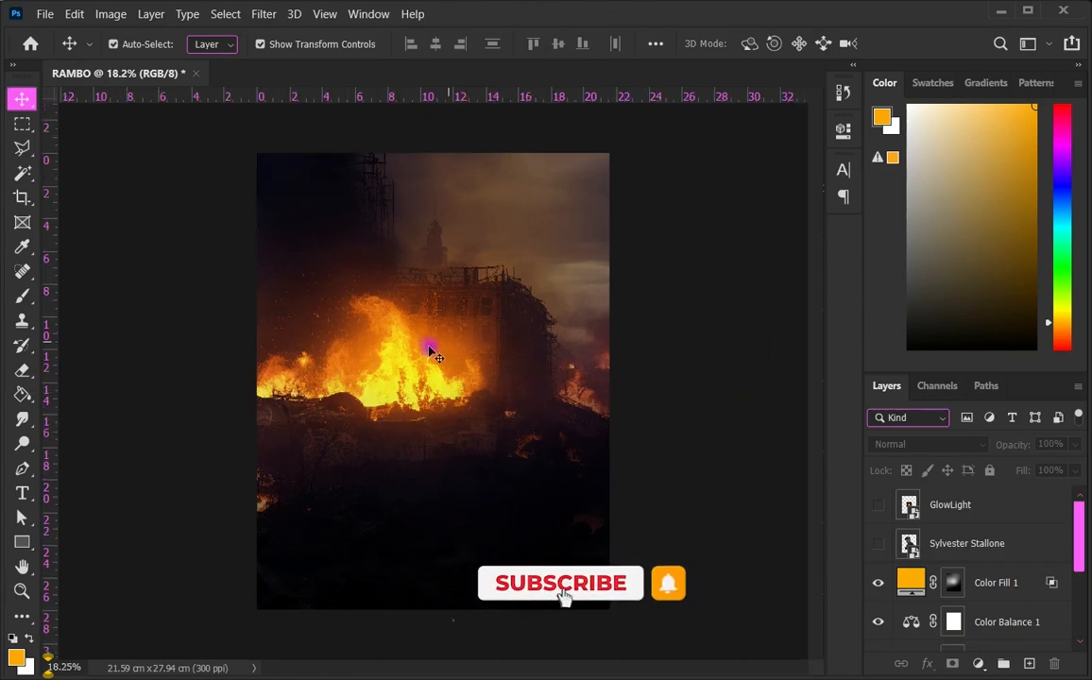
Step: Place the fire-sparks-photoshop_193985 image from the RAMBO folder over the burning building and main fire
left_click(557, 676)
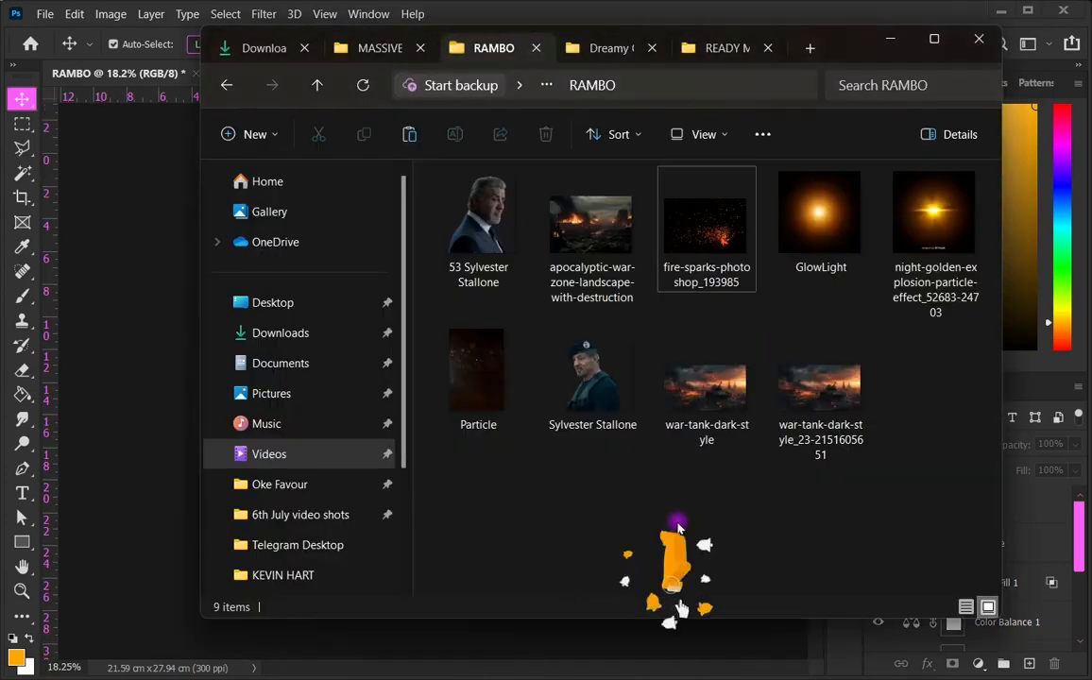
left_click(715, 238)
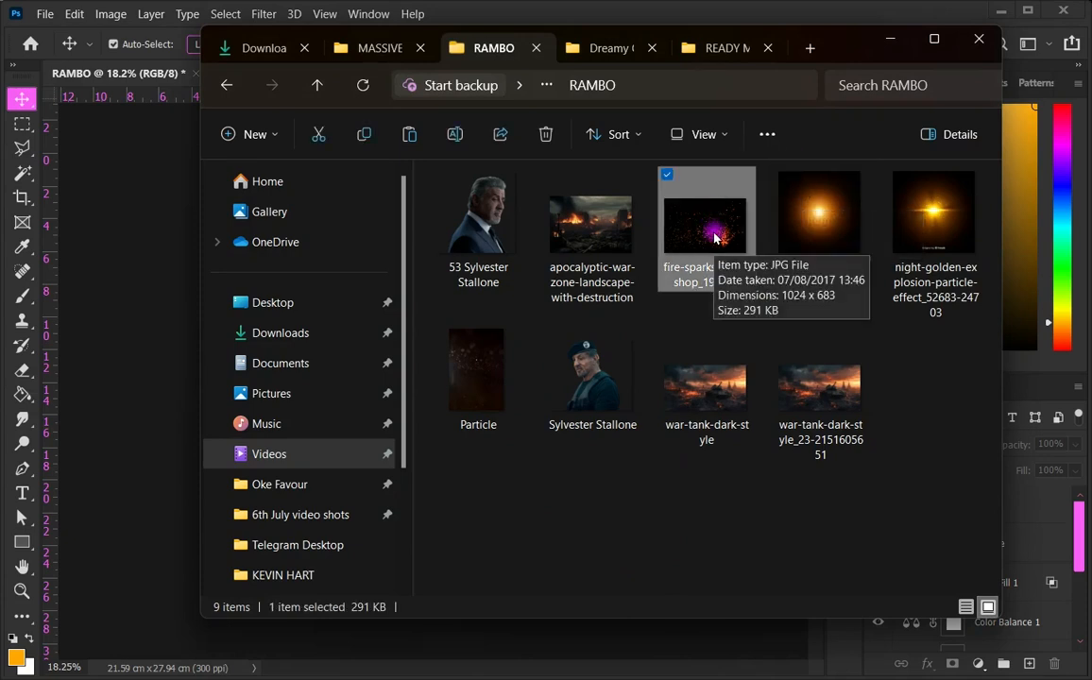
left_click_drag(713, 238, 123, 267)
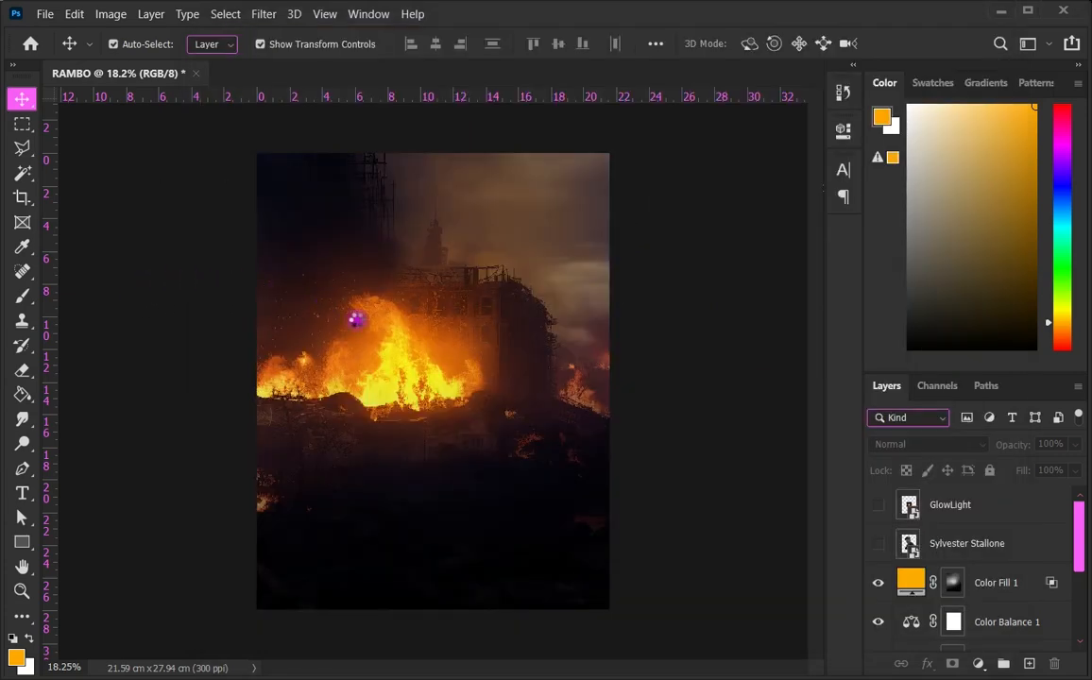
left_click_drag(355, 319, 390, 329)
left_click_drag(497, 418, 431, 394)
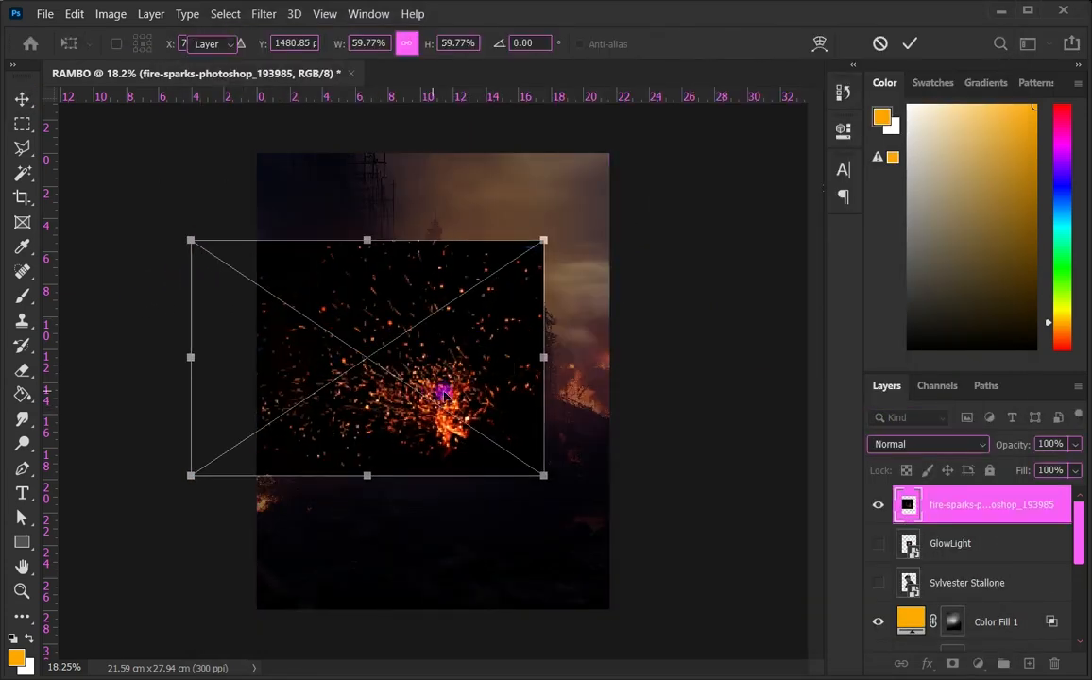
key("Return")
Step: Set the fire-sparks layer to Screen blending and scale it to 47.75% over the main flames
left_click(887, 443)
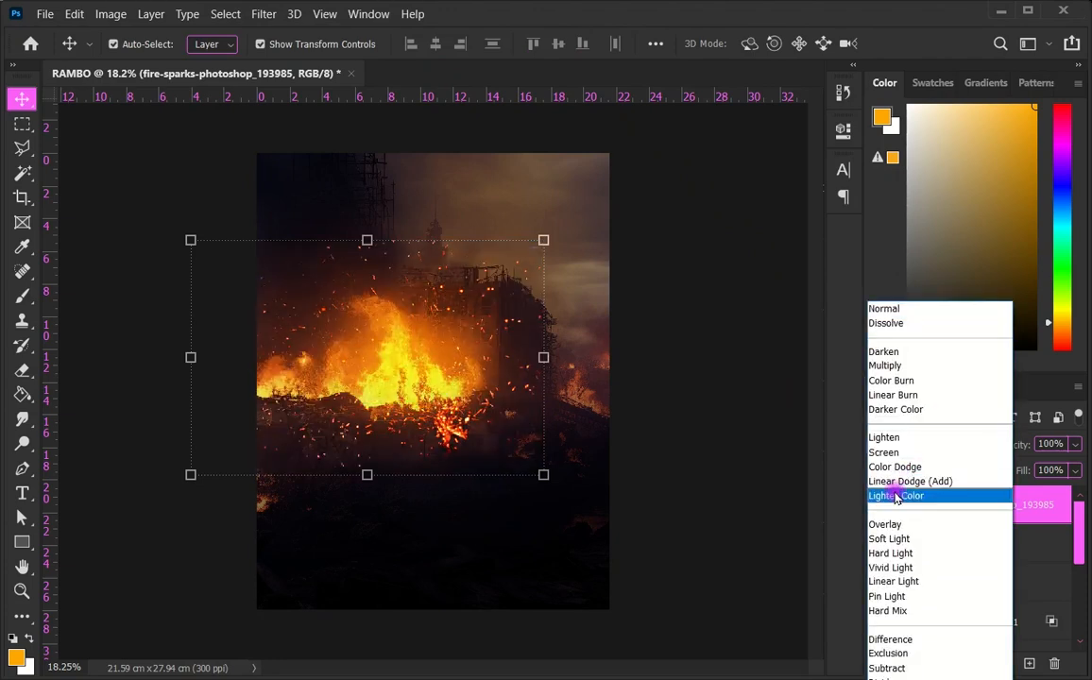
left_click(902, 453)
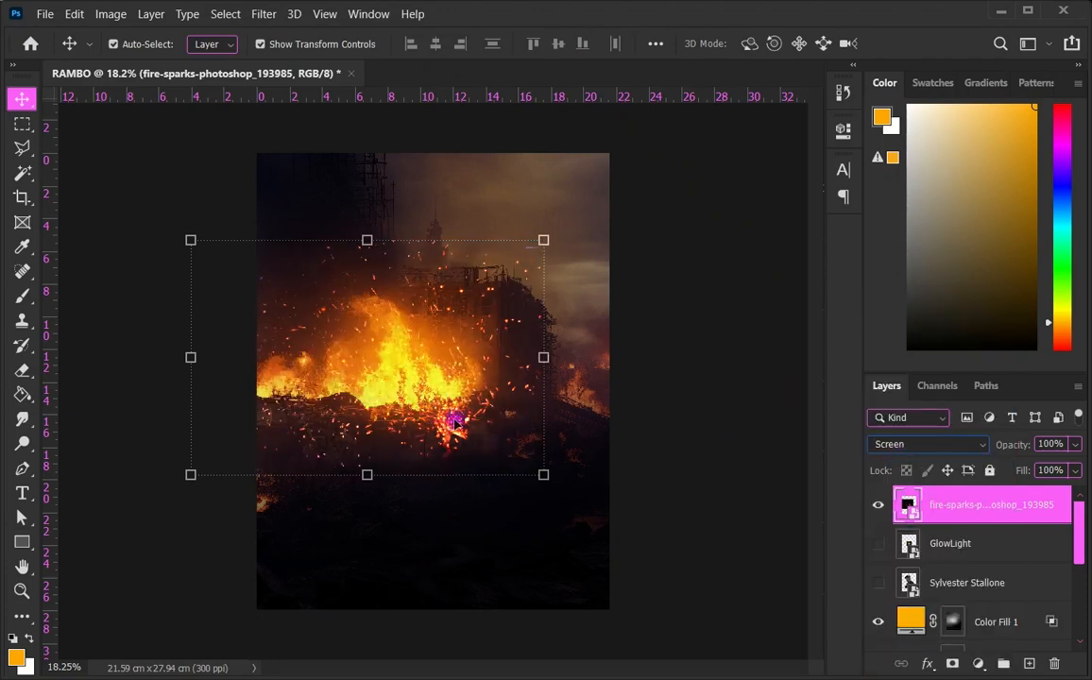
left_click_drag(545, 474, 455, 448)
left_click_drag(414, 382, 424, 388)
key("Return")
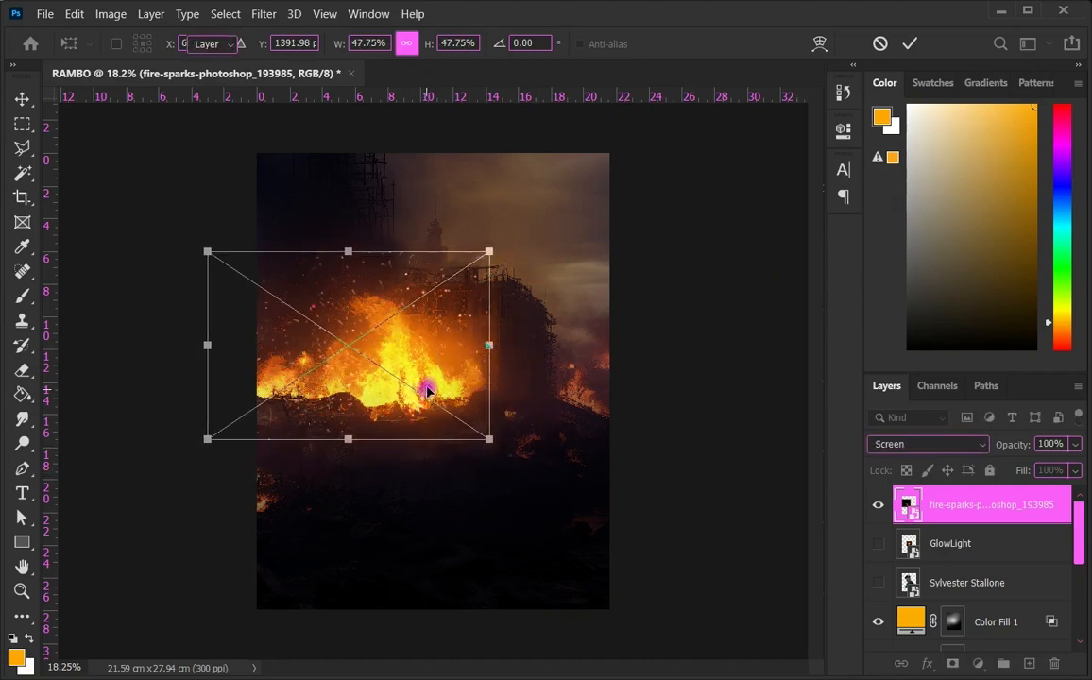
Step: Duplicate the fire-sparks layer, flip the copy horizontally, and shrink and move it over the smaller fire at the poster's right edge
key("ctrl")
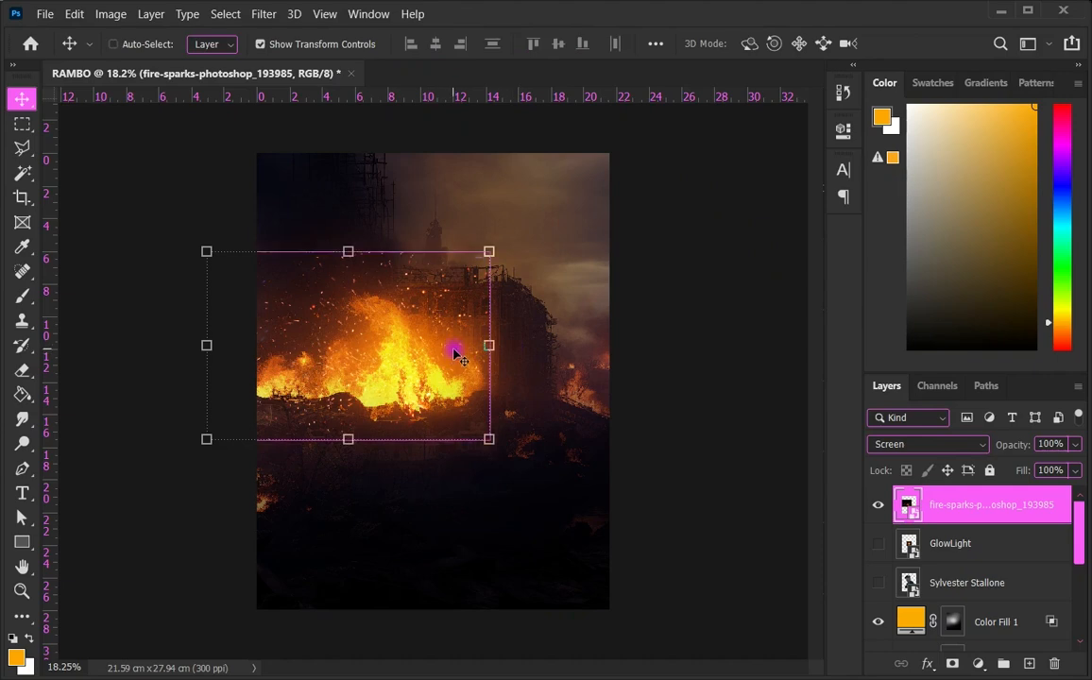
key("ctrl+j")
left_click(207, 436)
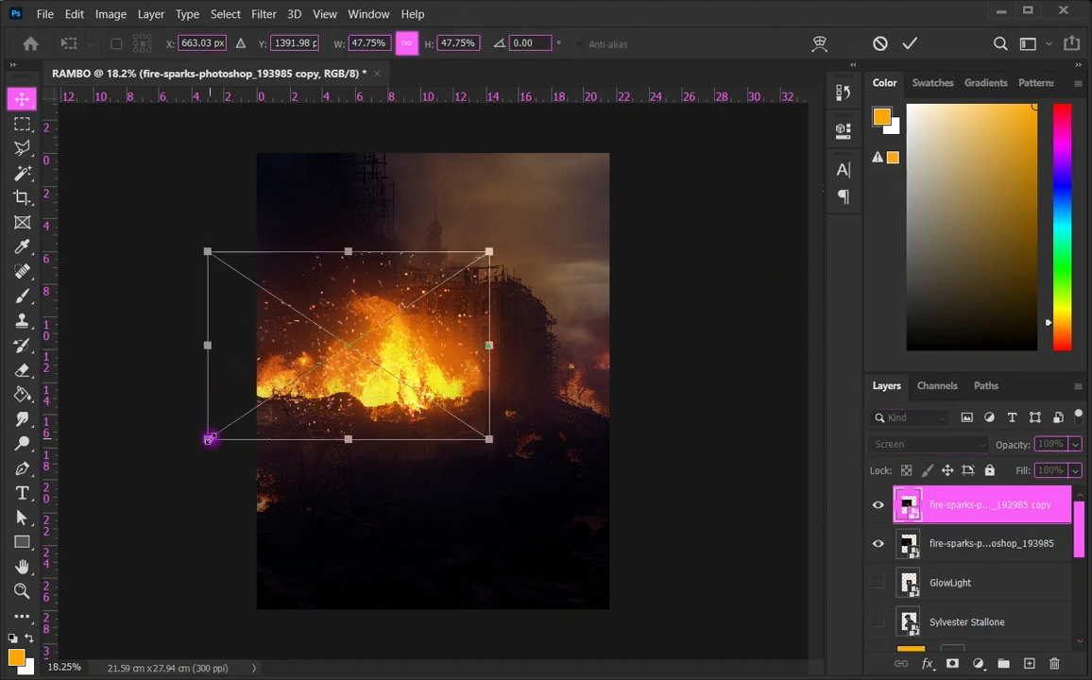
right_click(336, 373)
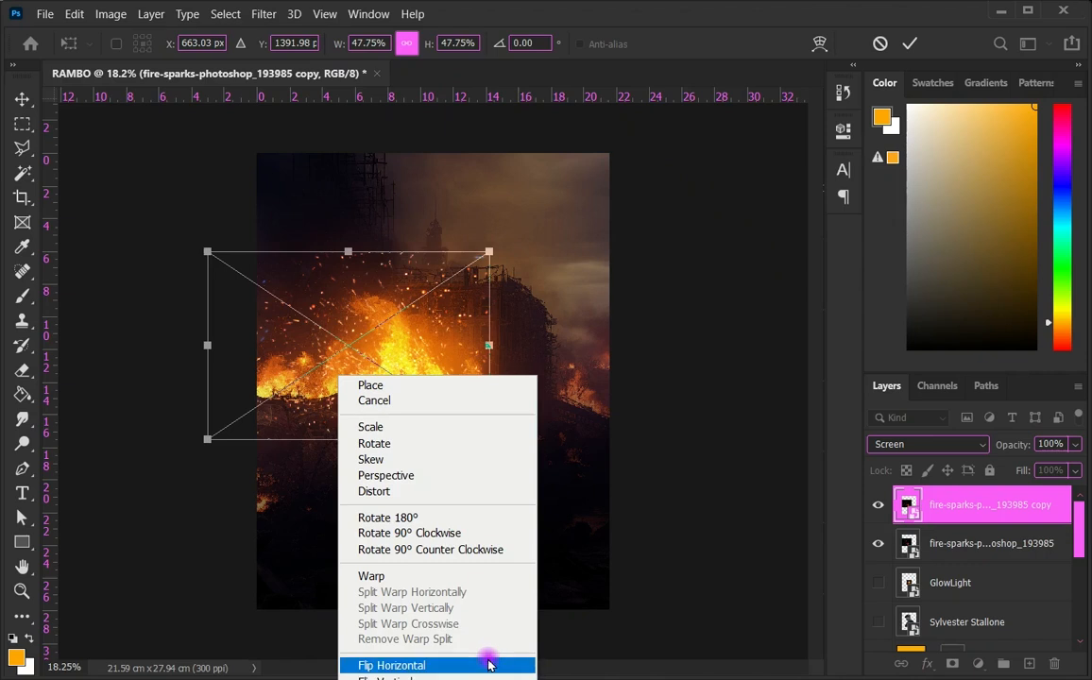
left_click(484, 664)
left_click_drag(236, 434, 285, 387)
left_click_drag(411, 360, 646, 405)
key("Return")
mouse_move(583, 383)
left_mouse_down()
mouse_move(581, 405)
mouse_move(590, 401)
left_mouse_up()
left_click(685, 501)
scroll(579, 416, "up", 2)
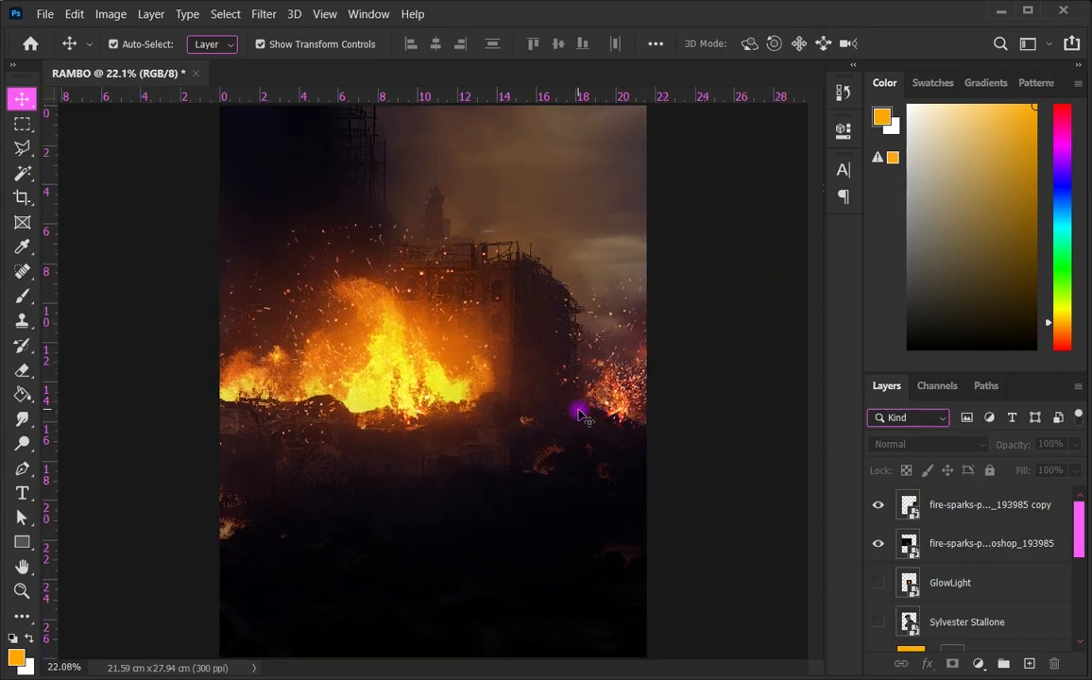
scroll(560, 371, "down", 1)
scroll(1009, 568, "down", 2)
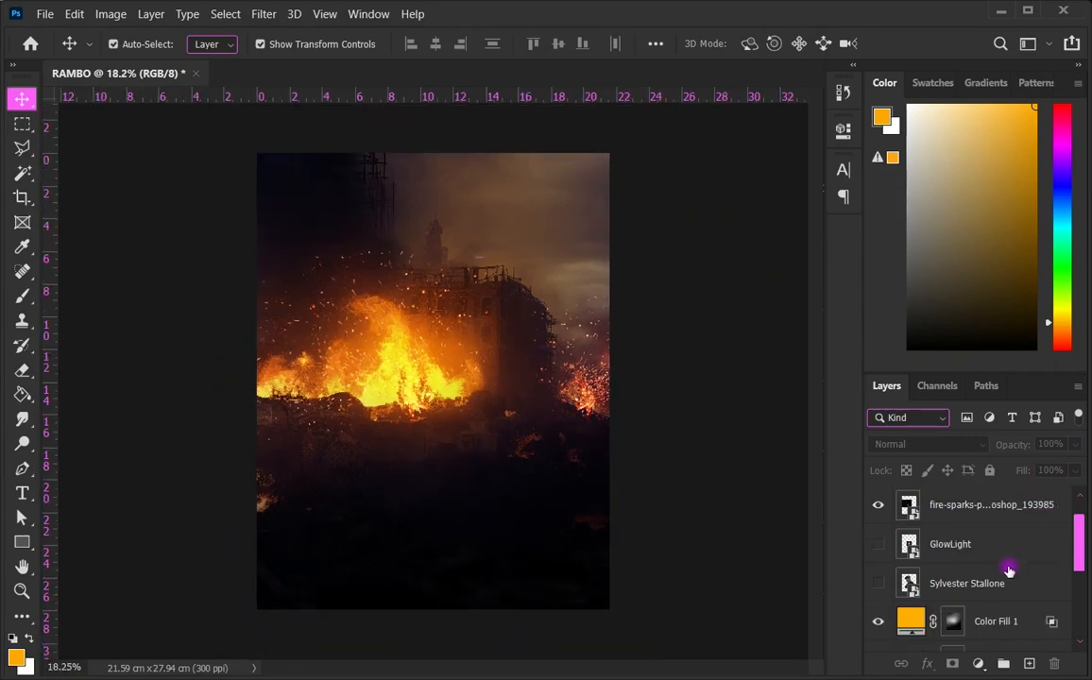
Step: Move both fire-sparks layers below the Sylvester Stallone layer, directly above Color Fill 1
scroll(1011, 578, "up", 2)
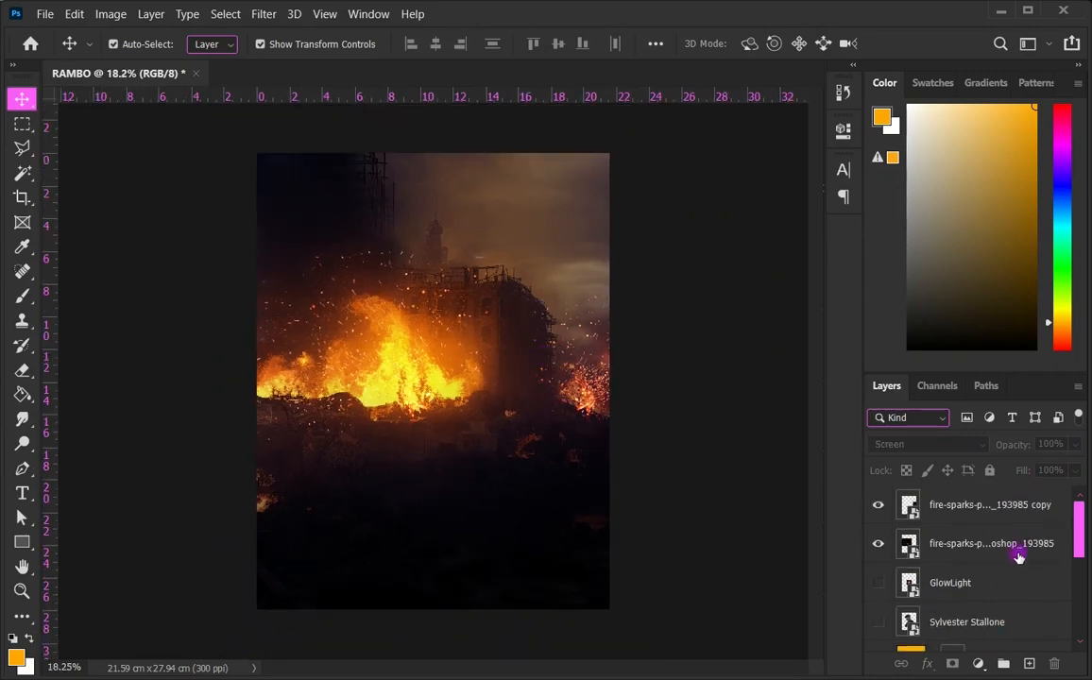
left_click(1017, 557)
left_click(1022, 513, "shift")
scroll(1002, 529, "down", 1)
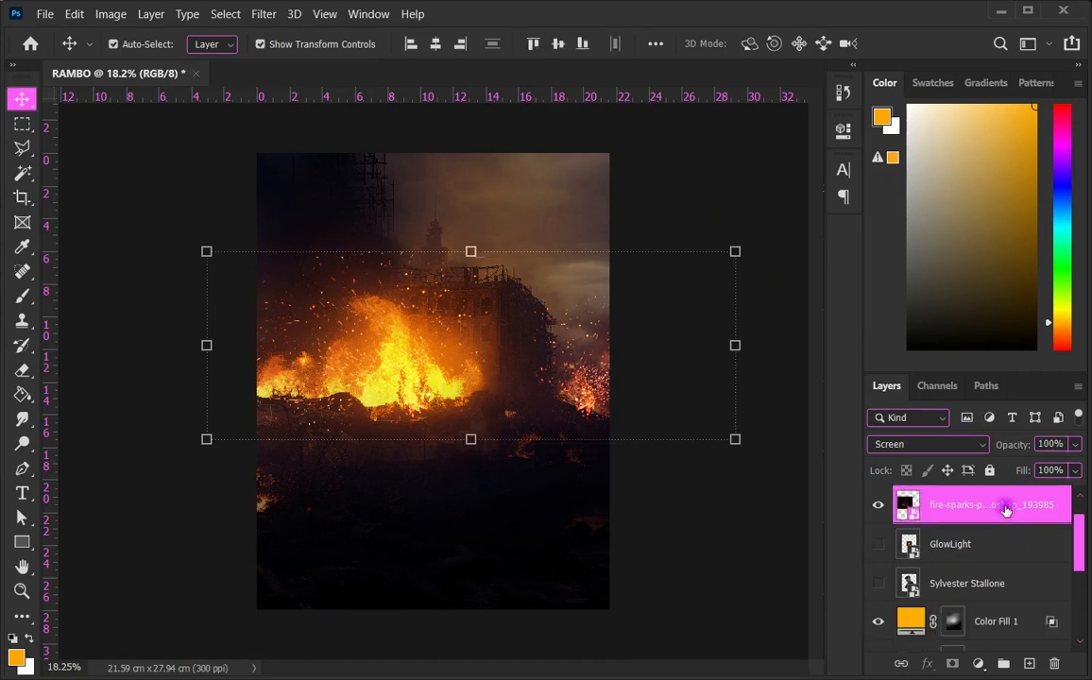
left_click_drag(1005, 510, 991, 595)
scroll(991, 597, "down", 1)
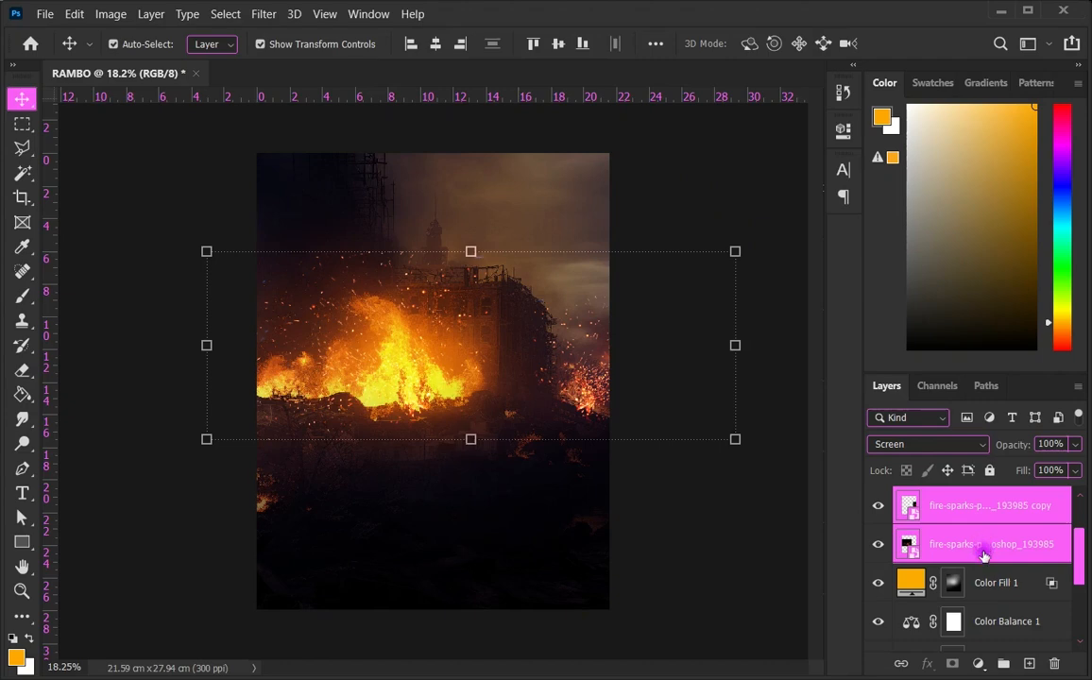
Step: Move the Color Balance 1 layer above both fire-sparks layers, just under the Sylvester Stallone layer
left_click(997, 623)
scroll(1001, 621, "up", 1)
left_click_drag(1009, 643, 1003, 543)
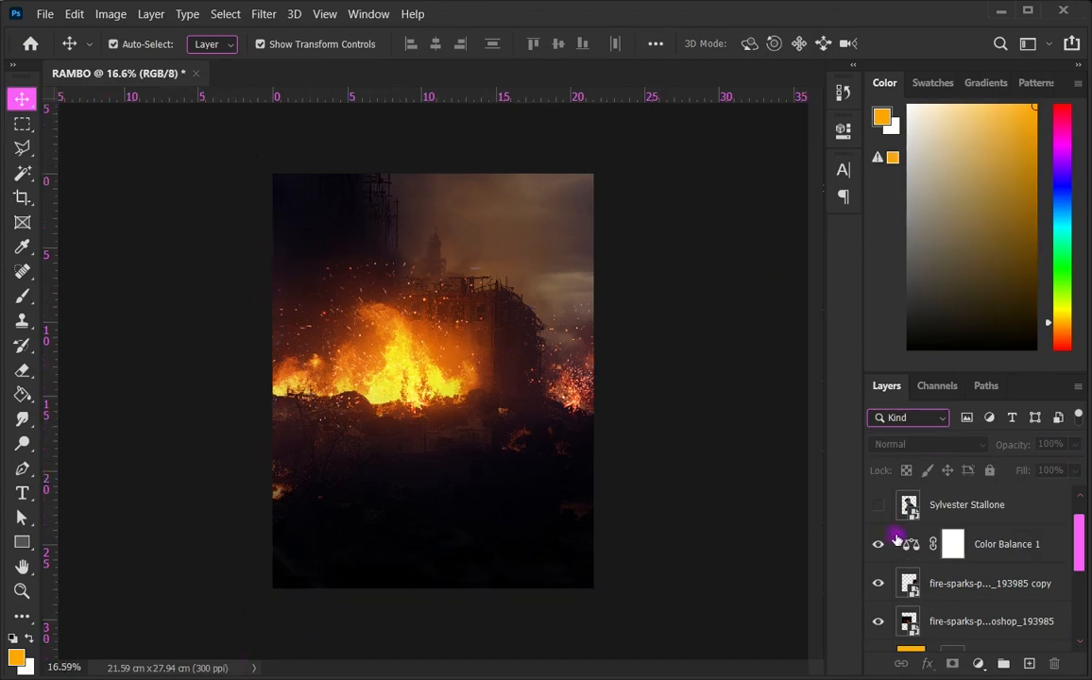
Step: Show the Sylvester Stallone layer, enlarge the cutout to 74.31% and center it on the poster
left_click(881, 507)
left_click(984, 515)
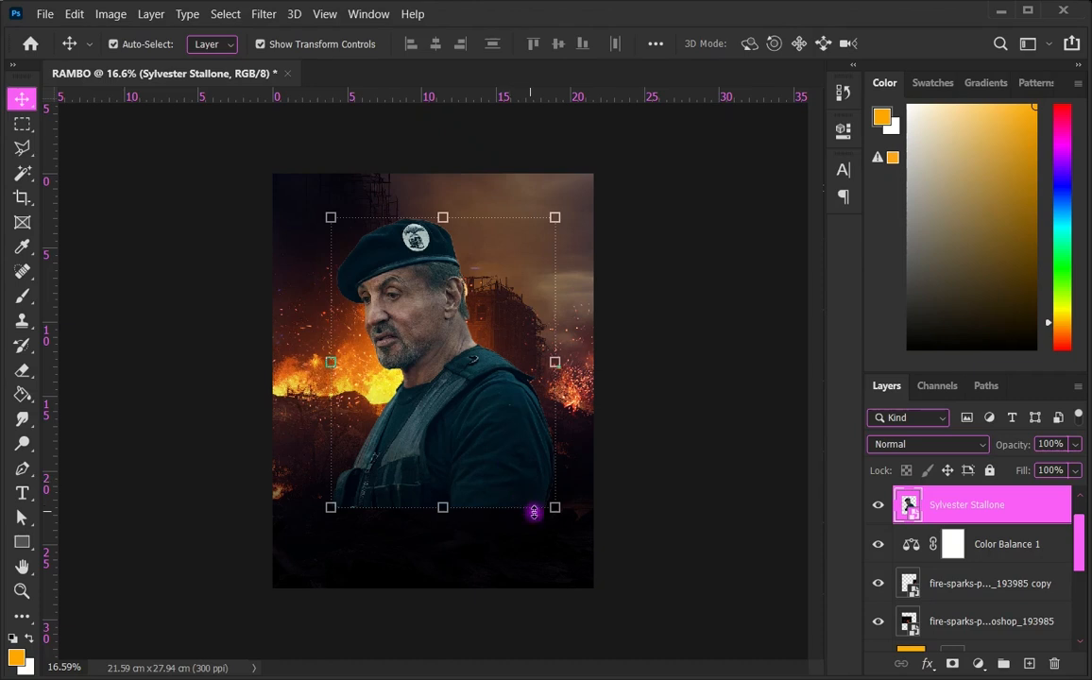
left_click_drag(557, 508, 619, 526)
left_click_drag(497, 464, 502, 458)
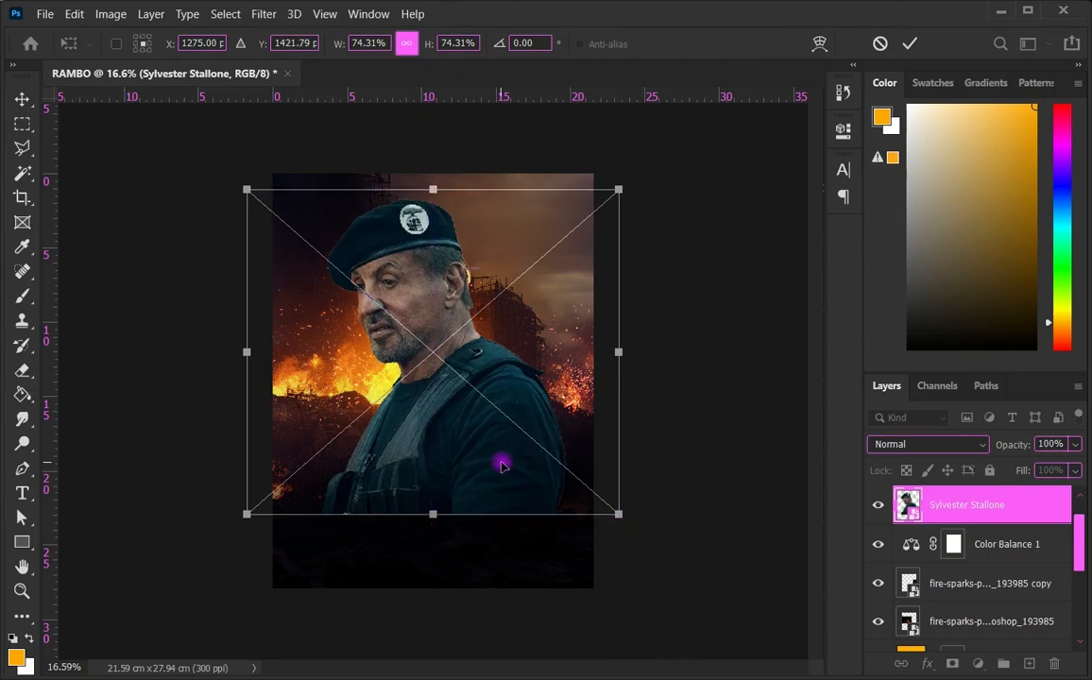
key("Return")
Step: Add a mask to the Sylvester Stallone layer and fade his lower body into the ground with a 2080 px soft black brush
key("ctrl+0")
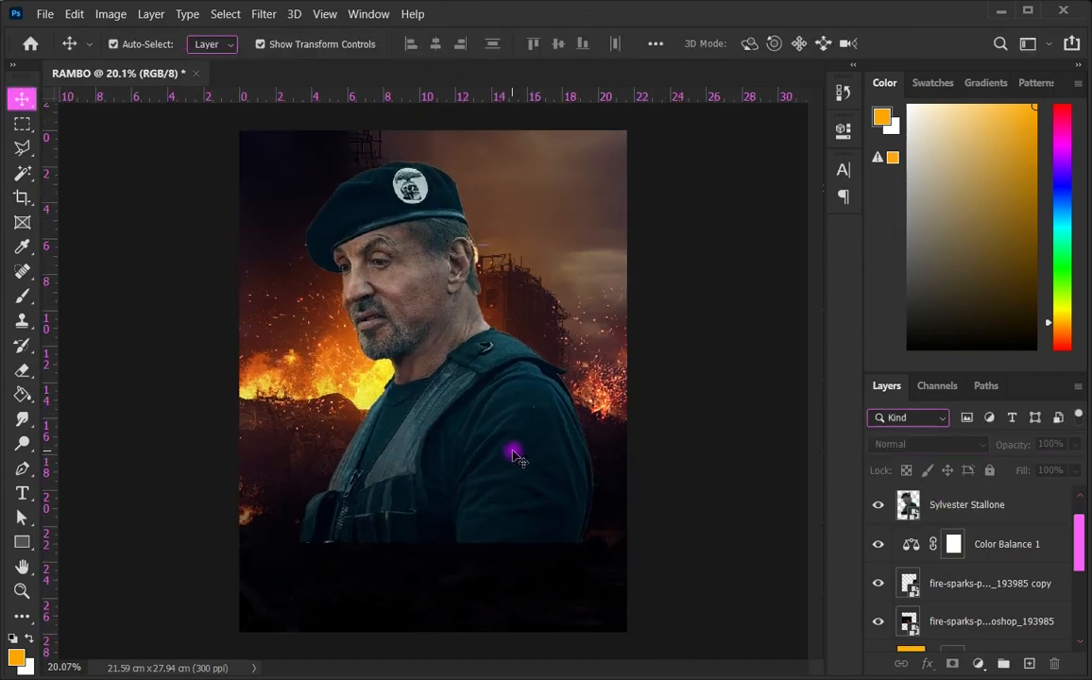
left_click_drag(513, 458, 513, 458)
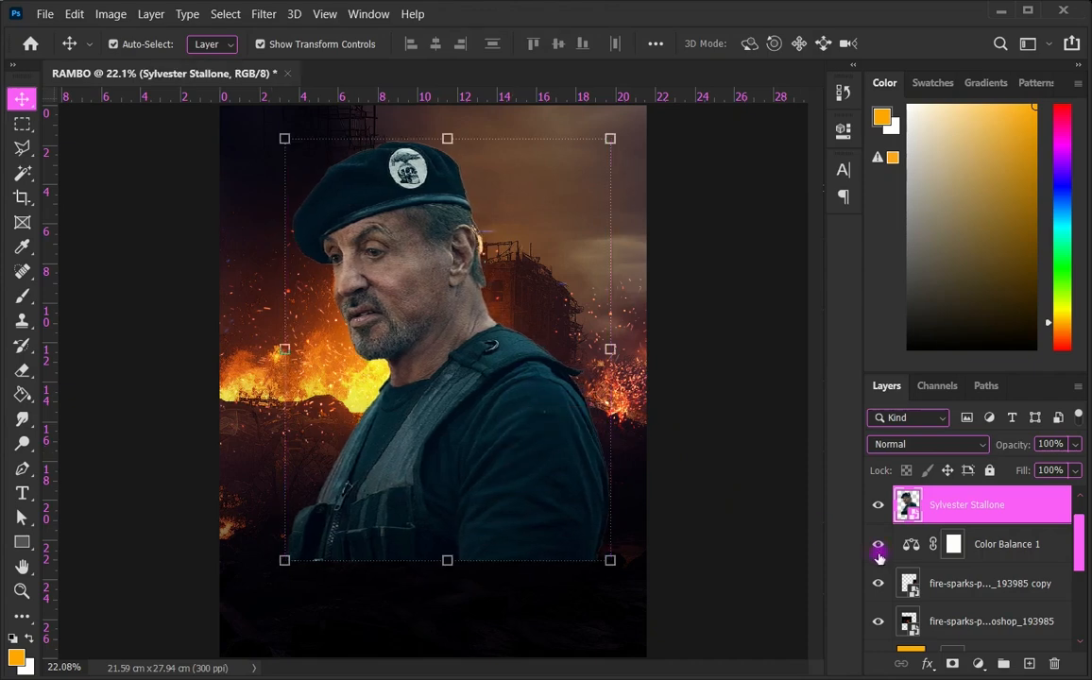
left_click(951, 664)
left_click(32, 296)
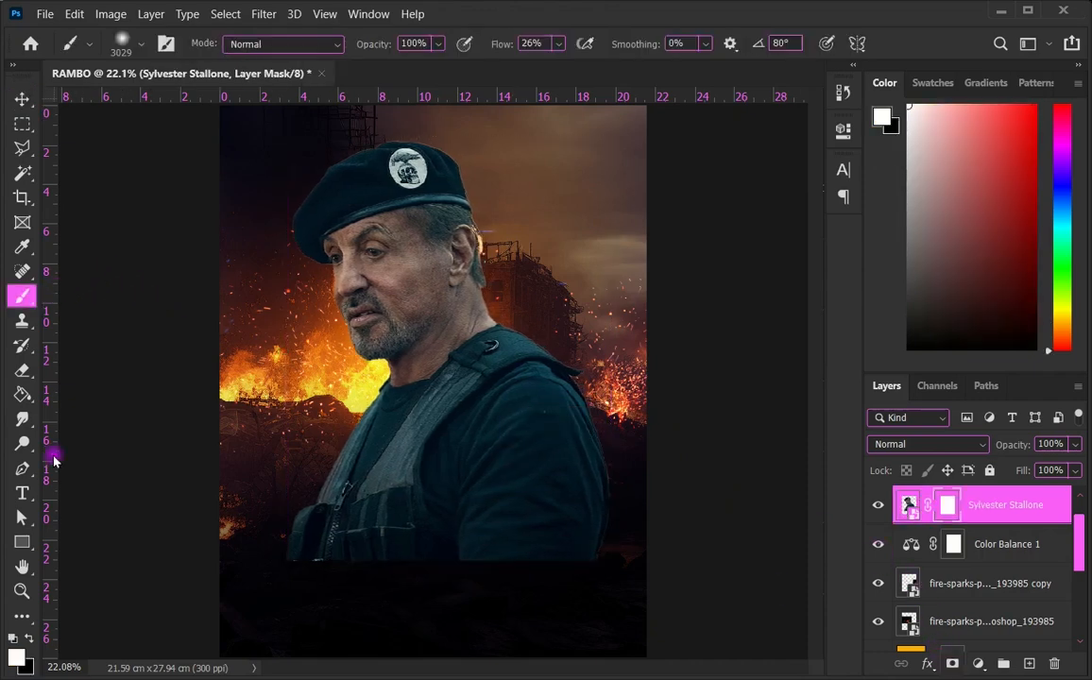
left_click(28, 639)
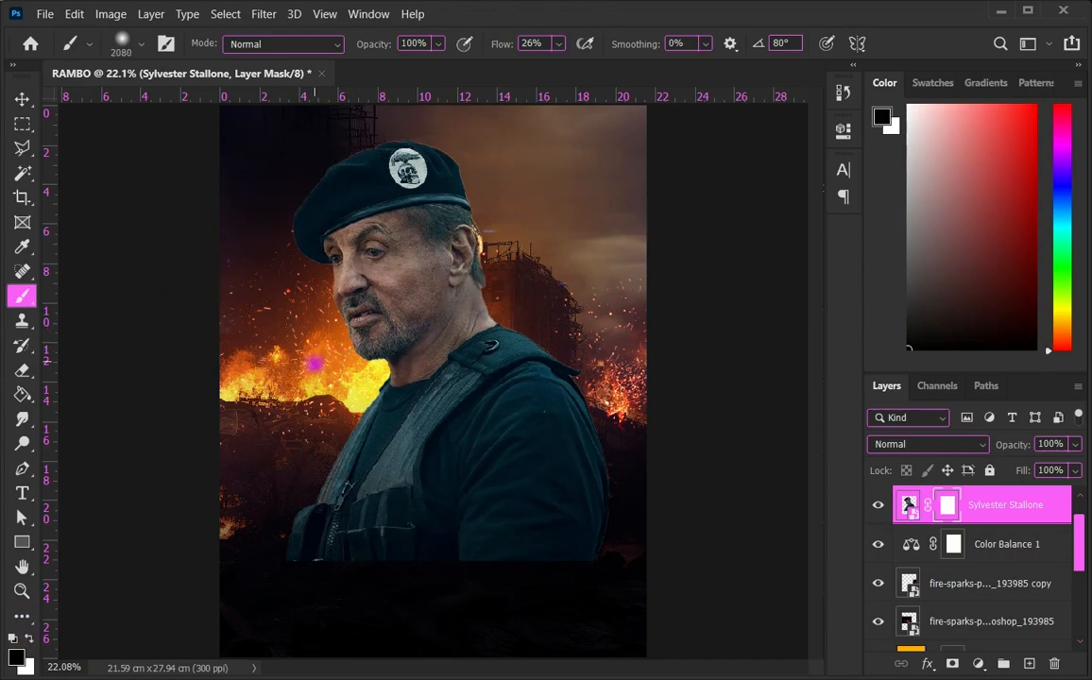
scroll(433, 378, "down", 2)
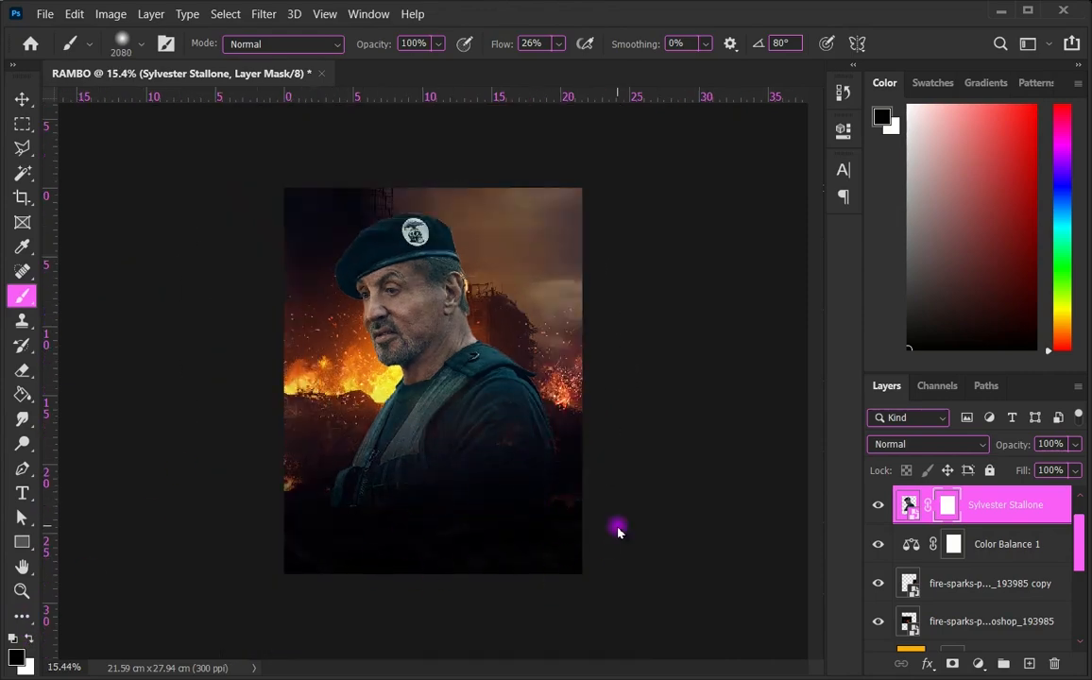
Step: Refine the Sylvester Stallone mask with an 1147 px soft brush, painting white to restore his arm and shoulder
scroll(617, 527, "up", 2)
left_click_drag(563, 407, 484, 420)
left_click(28, 639)
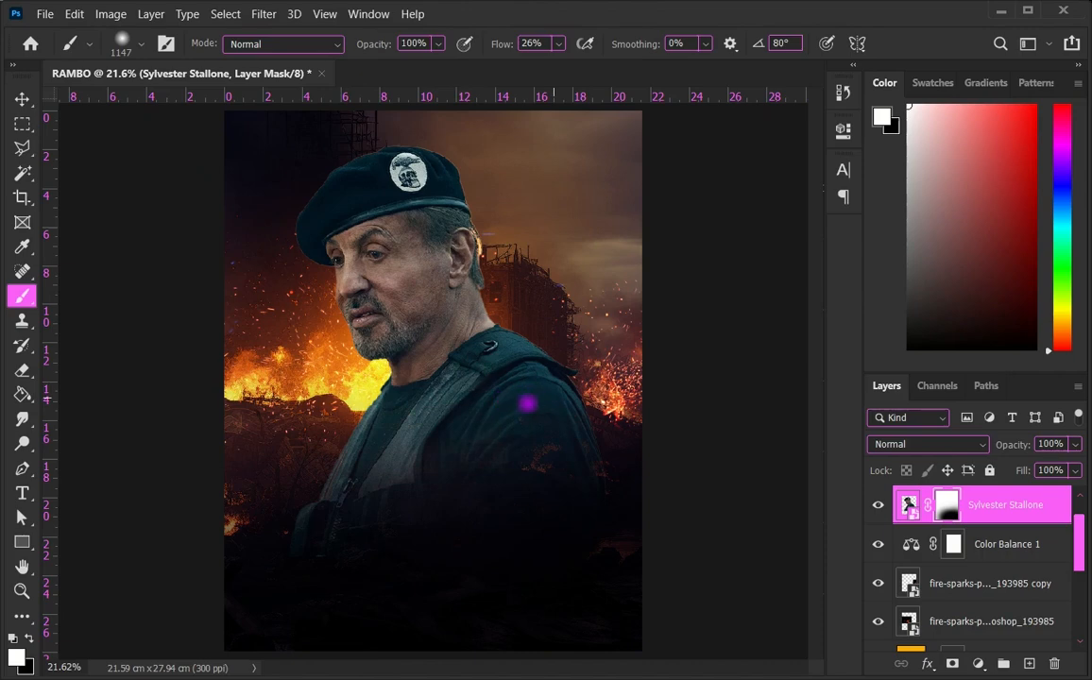
scroll(531, 425, "down", 2)
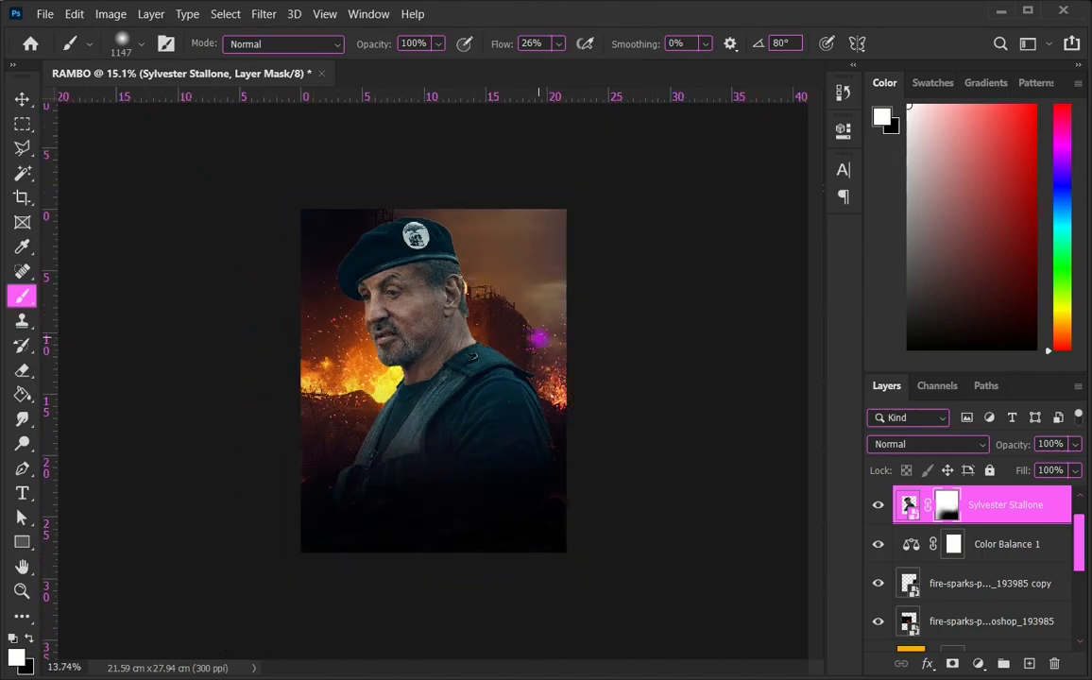
Step: Scale the masked Sylvester Stallone cutout to 95.71% and shift it slightly lower on the poster
scroll(540, 339, "up", 1)
left_click(23, 100)
left_click(581, 179)
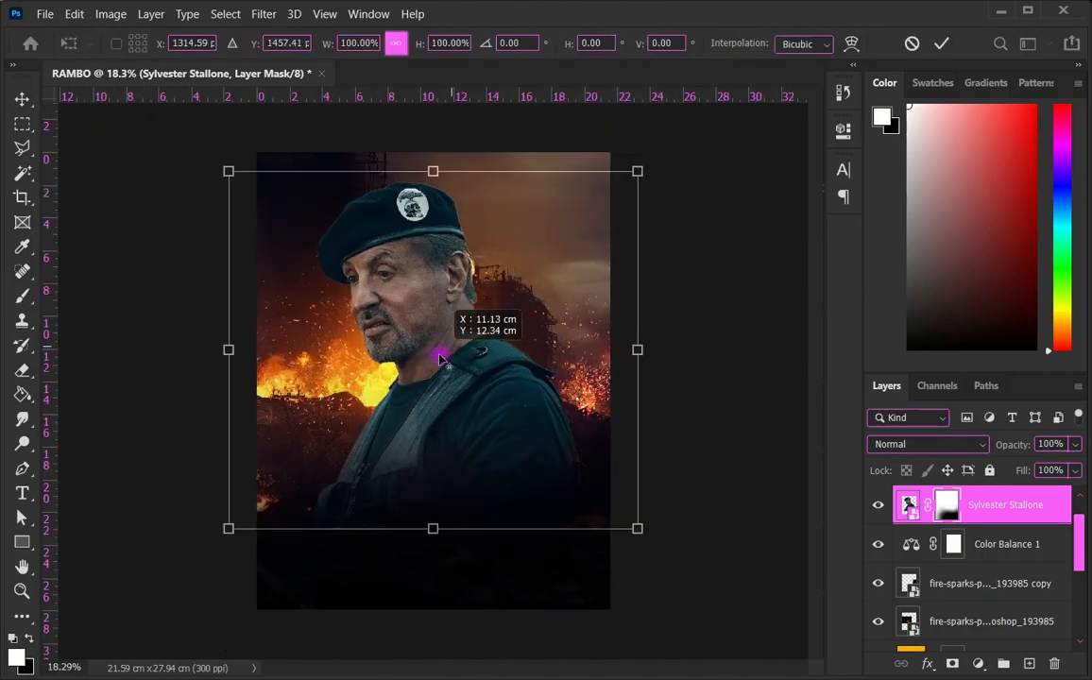
left_click_drag(636, 171, 629, 177)
left_click_drag(573, 285, 573, 293)
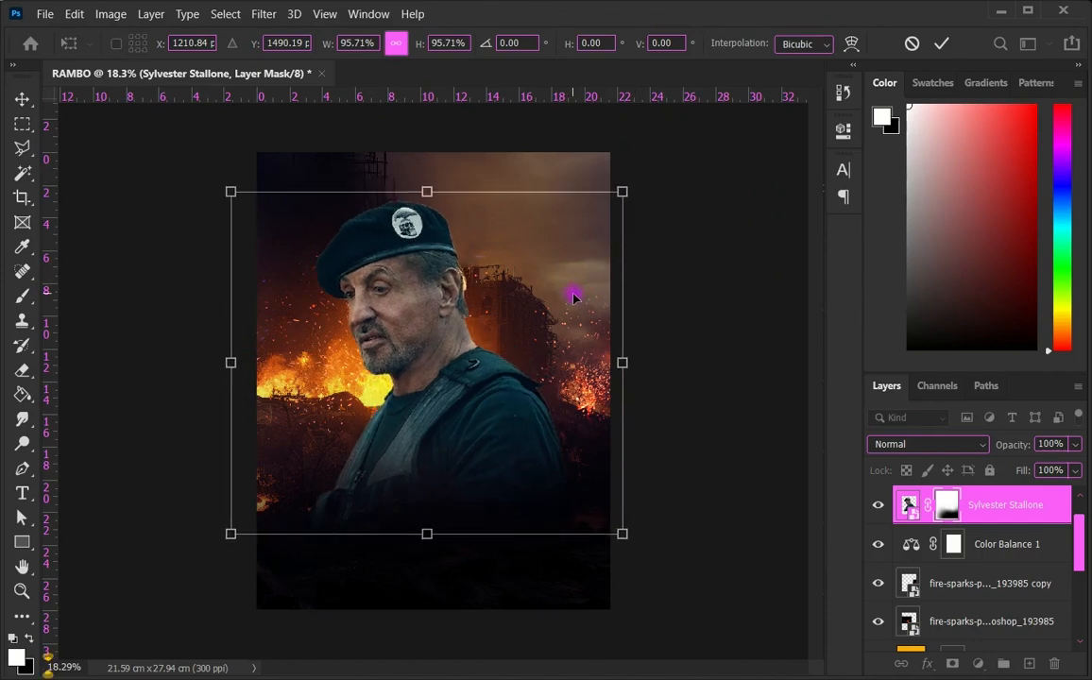
key("Return")
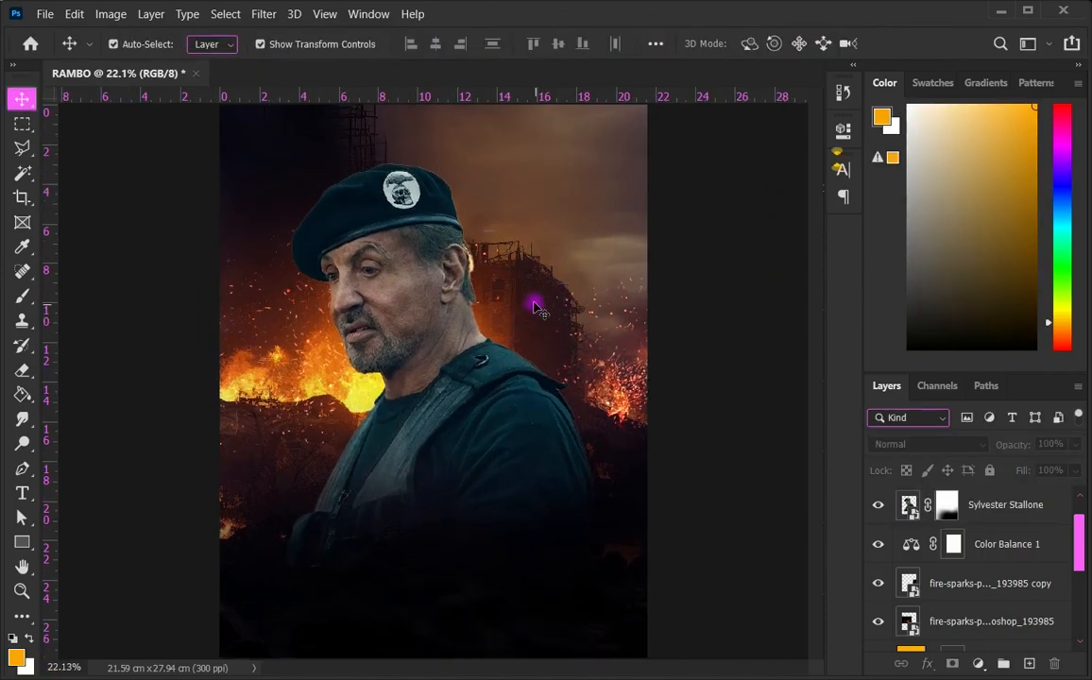
Step: Add an Exposure adjustment clipped to the Sylvester Stallone layer and set its exposure to +3.33
scroll(463, 244, "down", 1)
left_click(463, 243)
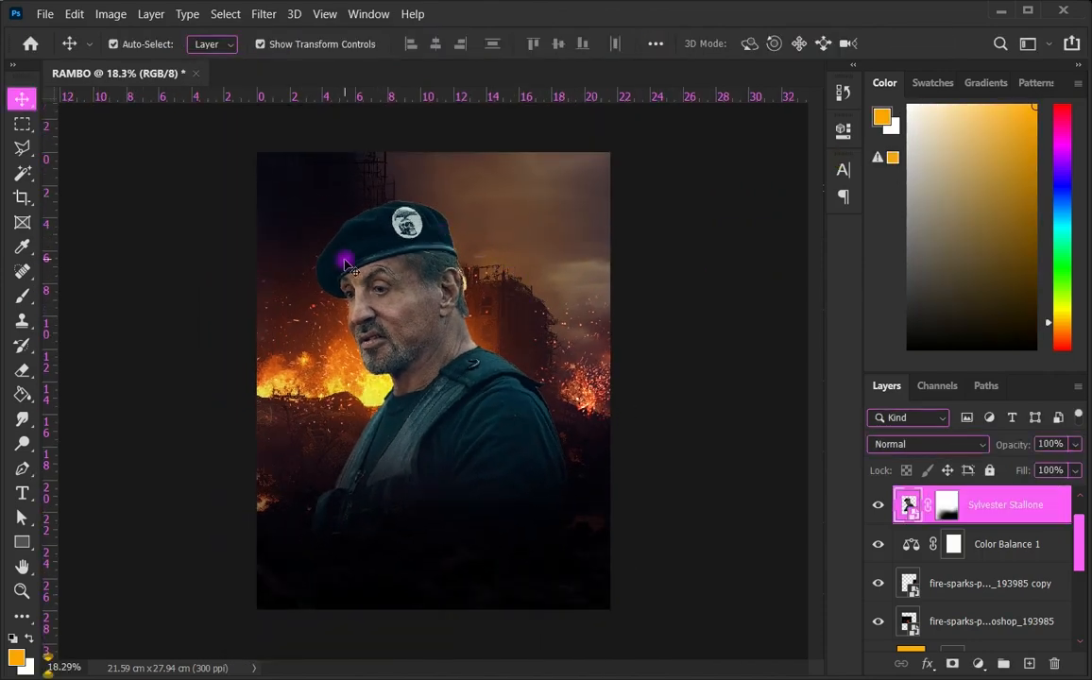
scroll(412, 382, "up", 1)
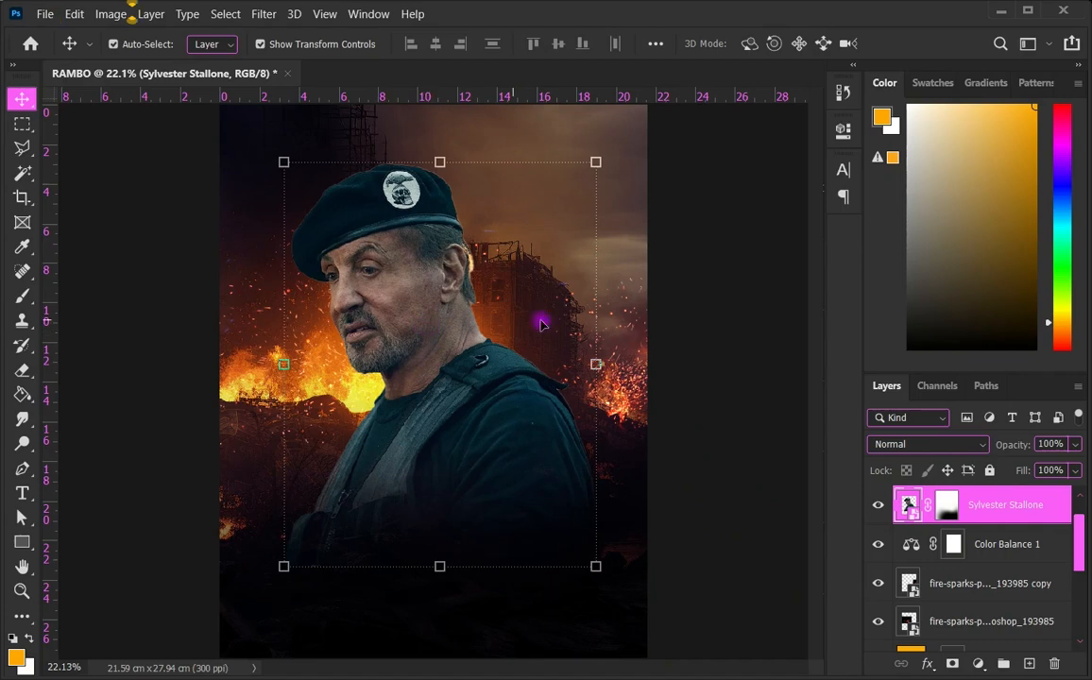
left_click(980, 668)
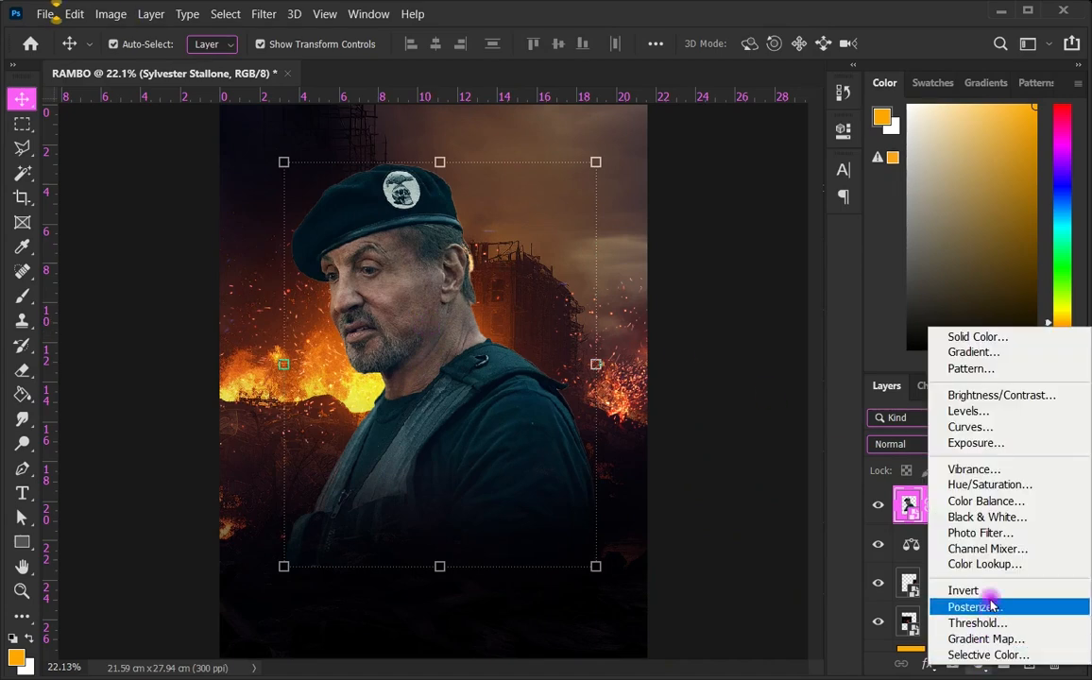
left_click(914, 508)
left_click(978, 663)
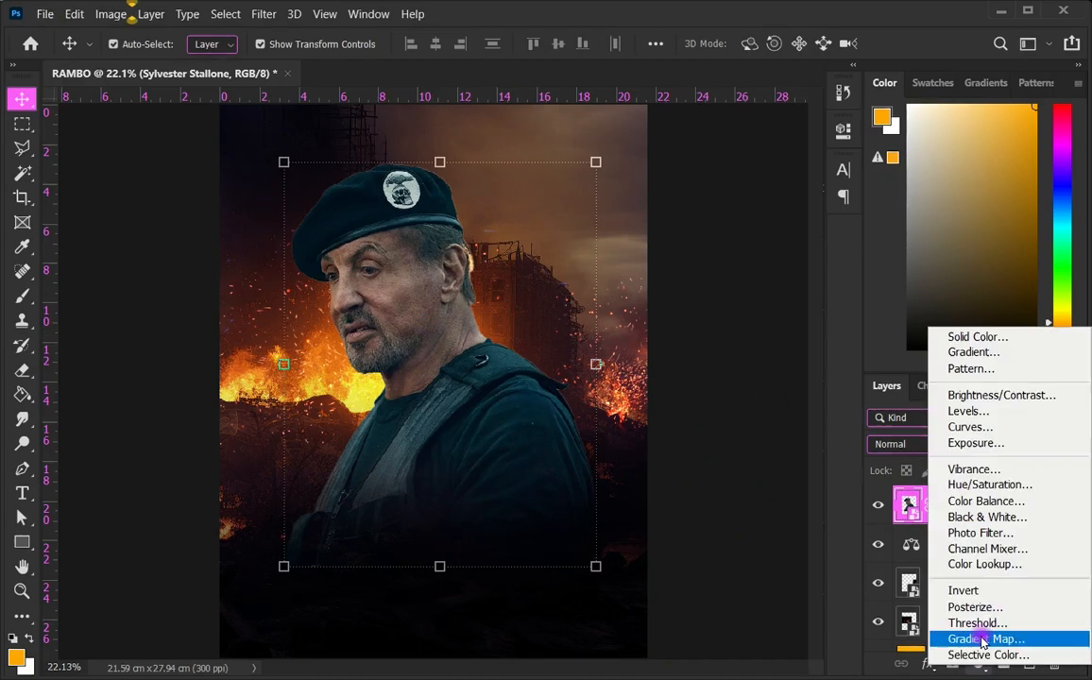
left_click(998, 443)
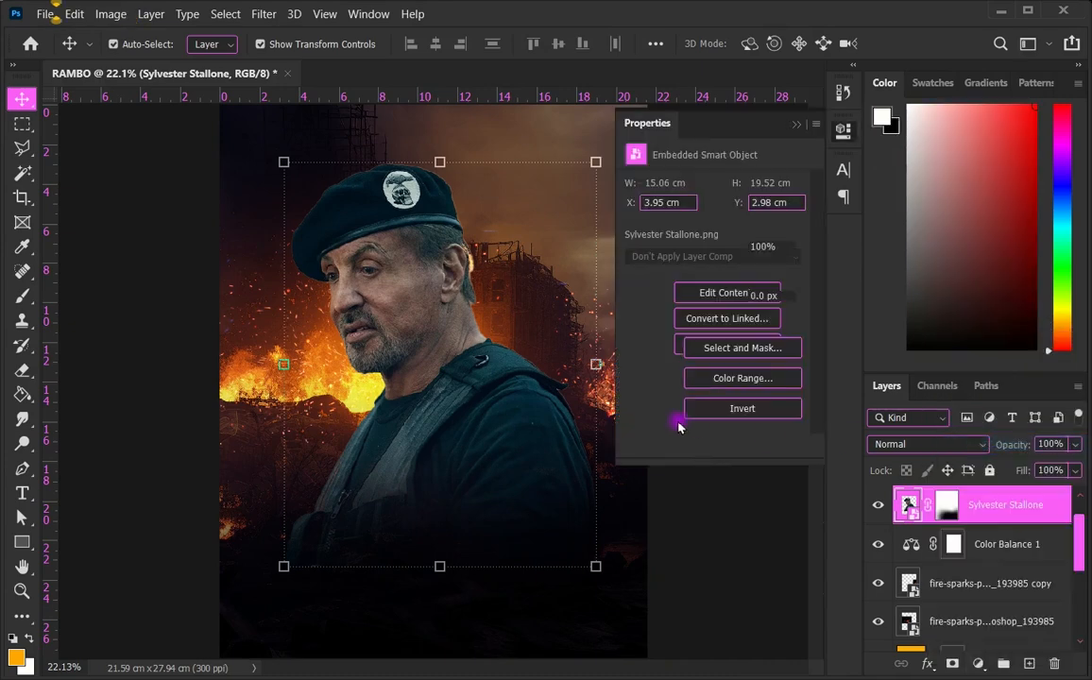
left_click(676, 446)
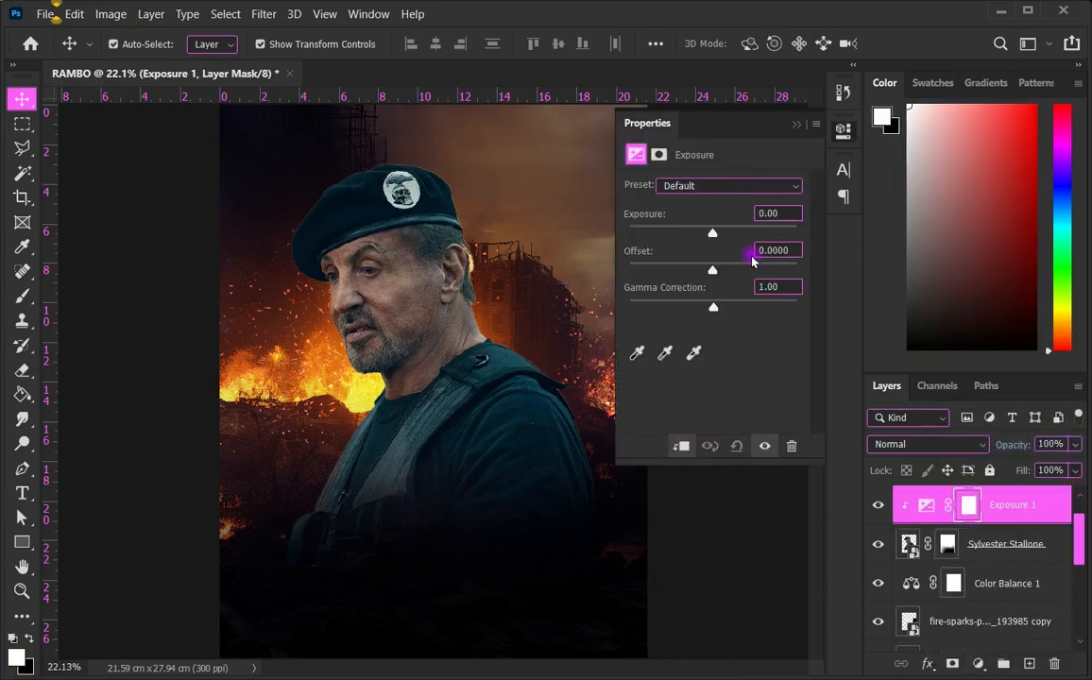
left_click_drag(738, 237, 756, 229)
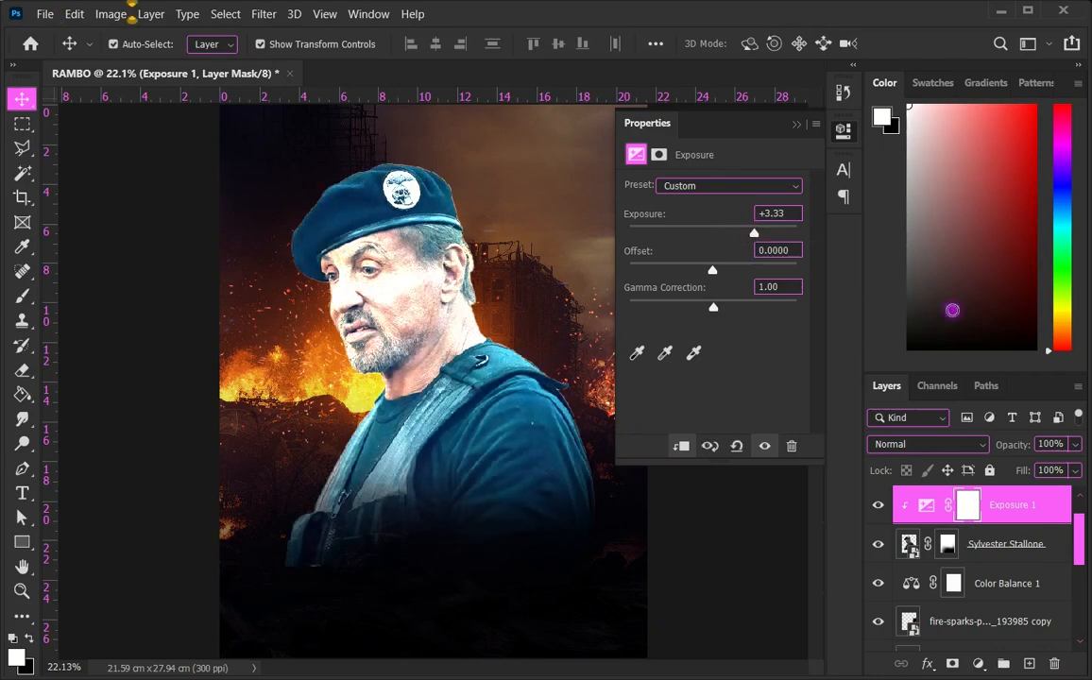
Step: Invert the Exposure mask to black and paint white along the back of his hair with a 164 px soft brush
key("ctrl+i")
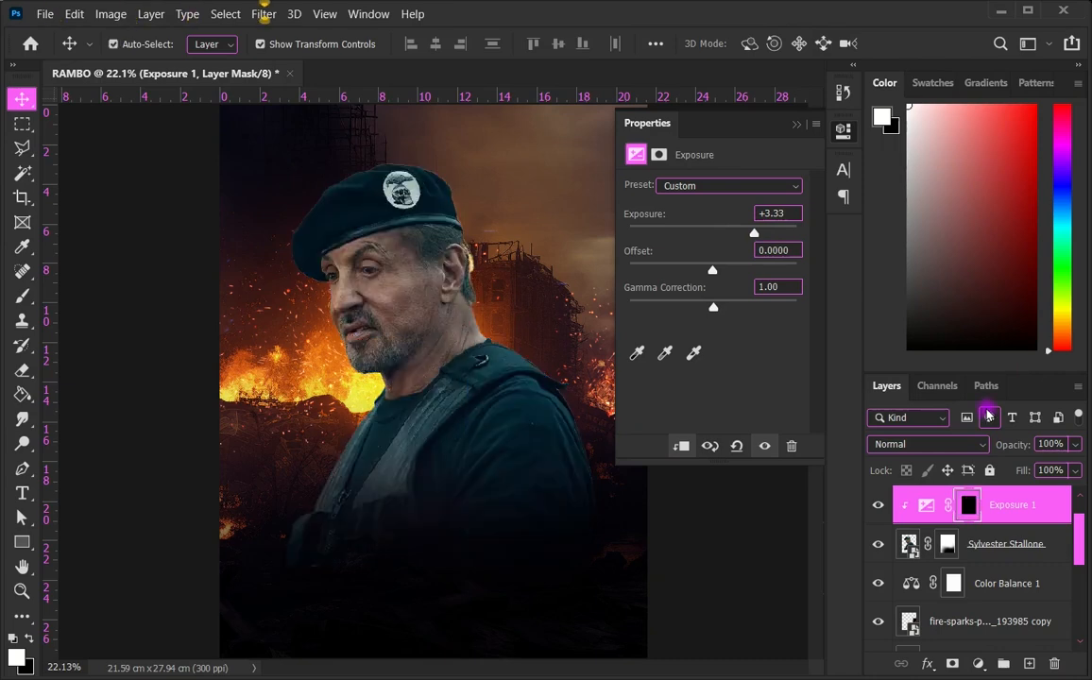
left_click(21, 295)
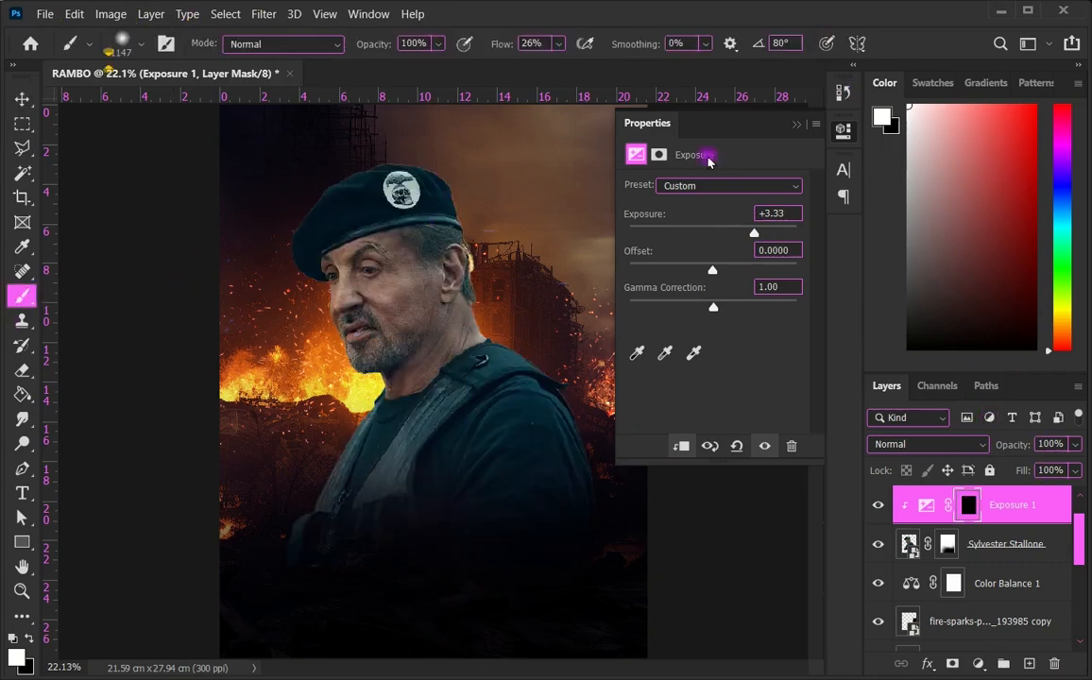
left_click(796, 127)
scroll(555, 188, "up", 5)
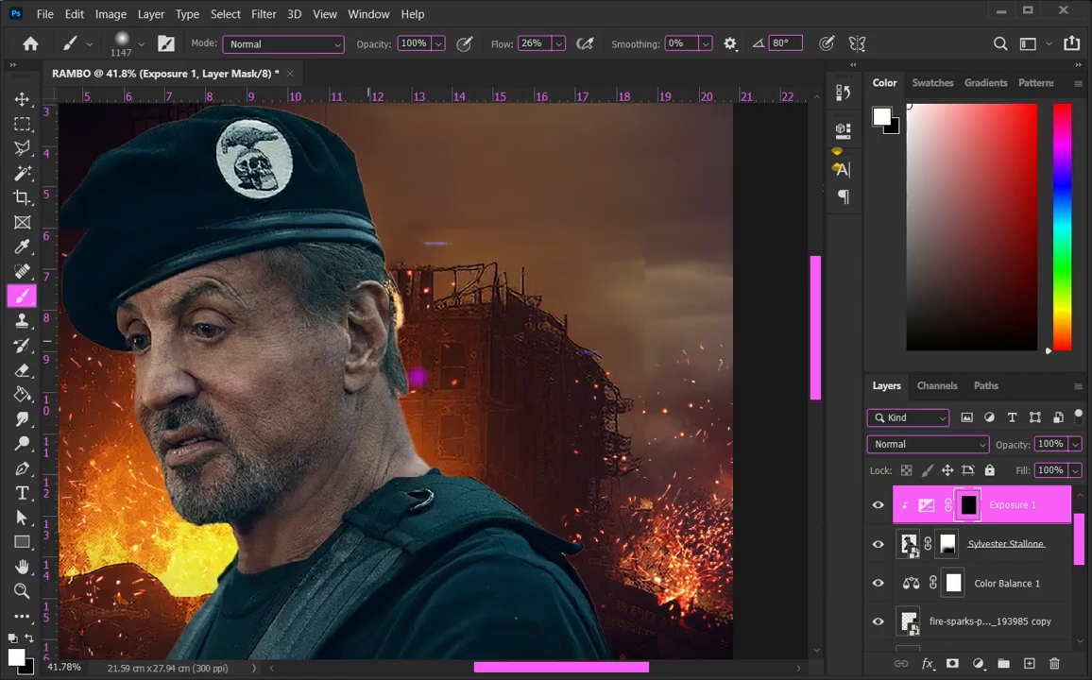
scroll(417, 376, "up", 3)
mouse_move(552, 283)
left_mouse_down()
mouse_move(385, 278)
mouse_move(293, 295)
left_mouse_up()
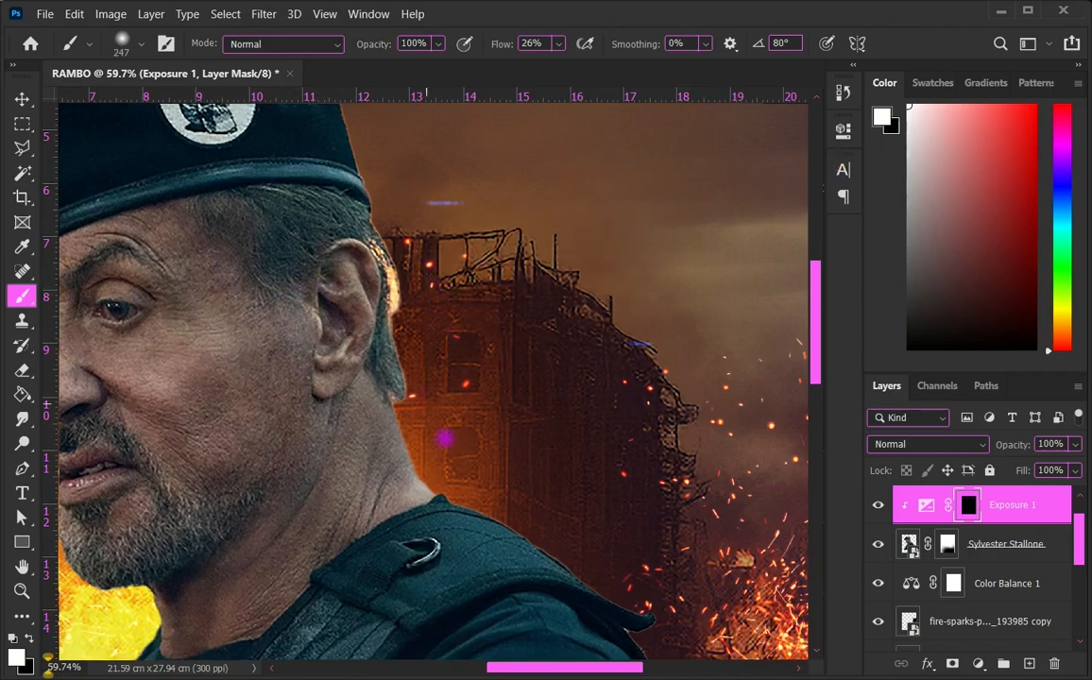
left_click_drag(496, 387, 437, 359)
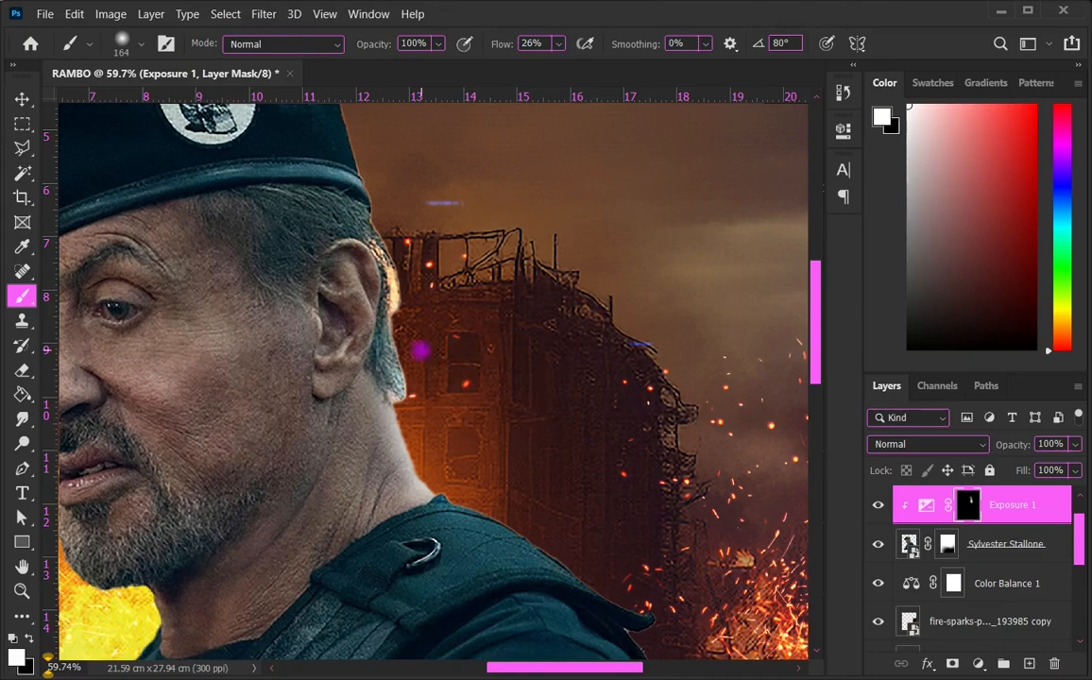
Step: Extend the exposure rim light along his neck, shoulder and upper arm by painting white on the mask
scroll(444, 387, "down", 2)
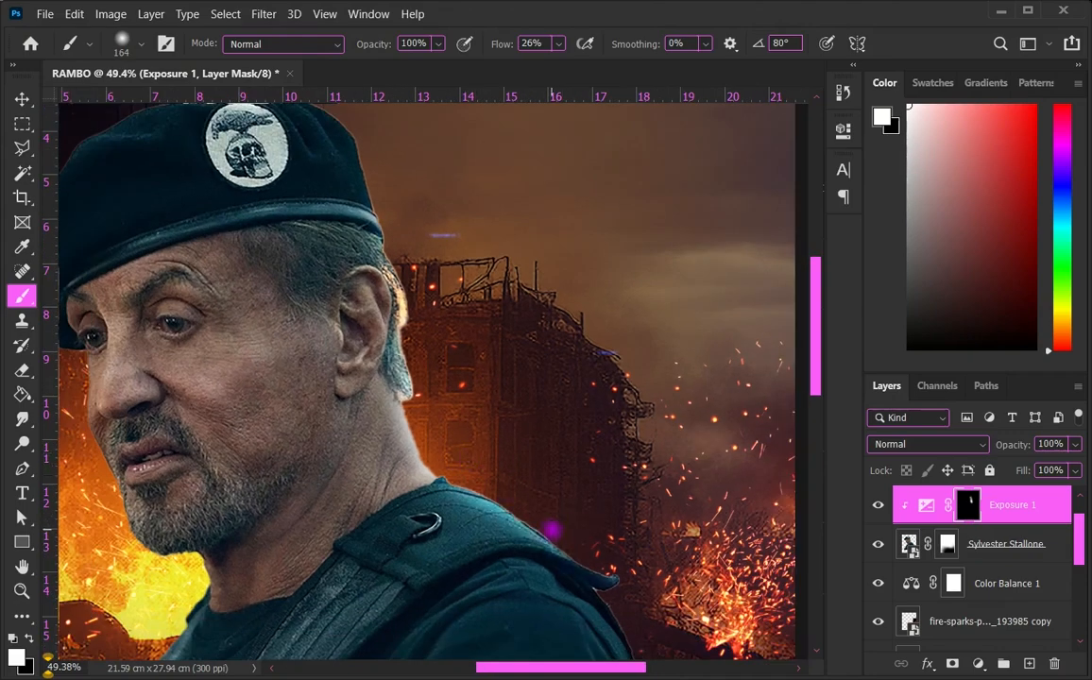
scroll(605, 576, "down", 2)
scroll(537, 502, "up", 2)
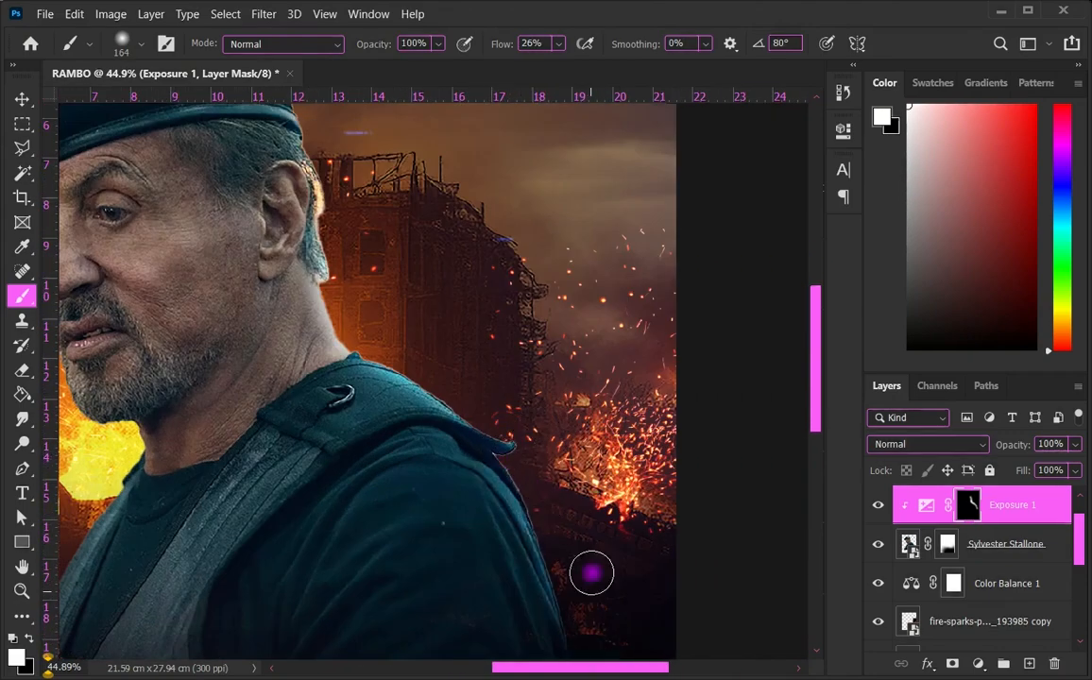
scroll(341, 165, "down", 3)
scroll(391, 173, "up", 3)
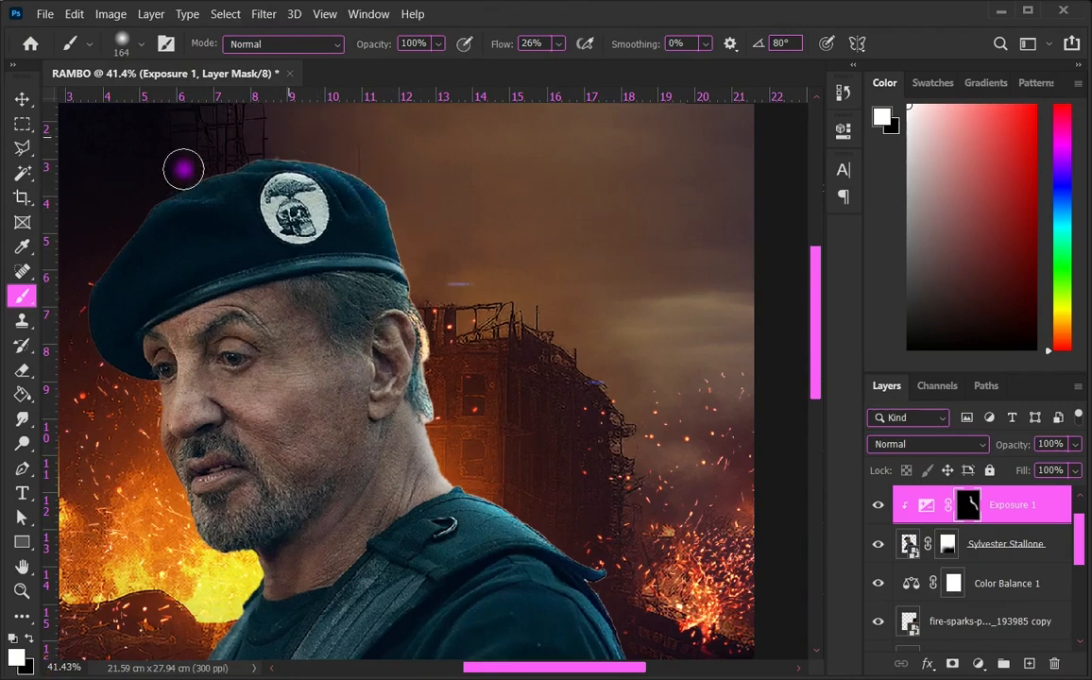
Step: Paint exposure rim light along the beret's outer edge and the front contour of his face, using a 76 px brush for the face
scroll(185, 412, "down", 1)
scroll(189, 396, "up", 2)
mouse_move(252, 271)
left_mouse_down()
mouse_move(319, 309)
mouse_move(351, 383)
mouse_move(327, 370)
left_mouse_up()
scroll(355, 369, "up", 2)
scroll(326, 364, "up", 2)
left_click_drag(319, 303, 341, 434)
left_click_drag(309, 378, 365, 512)
left_click_drag(310, 412, 378, 558)
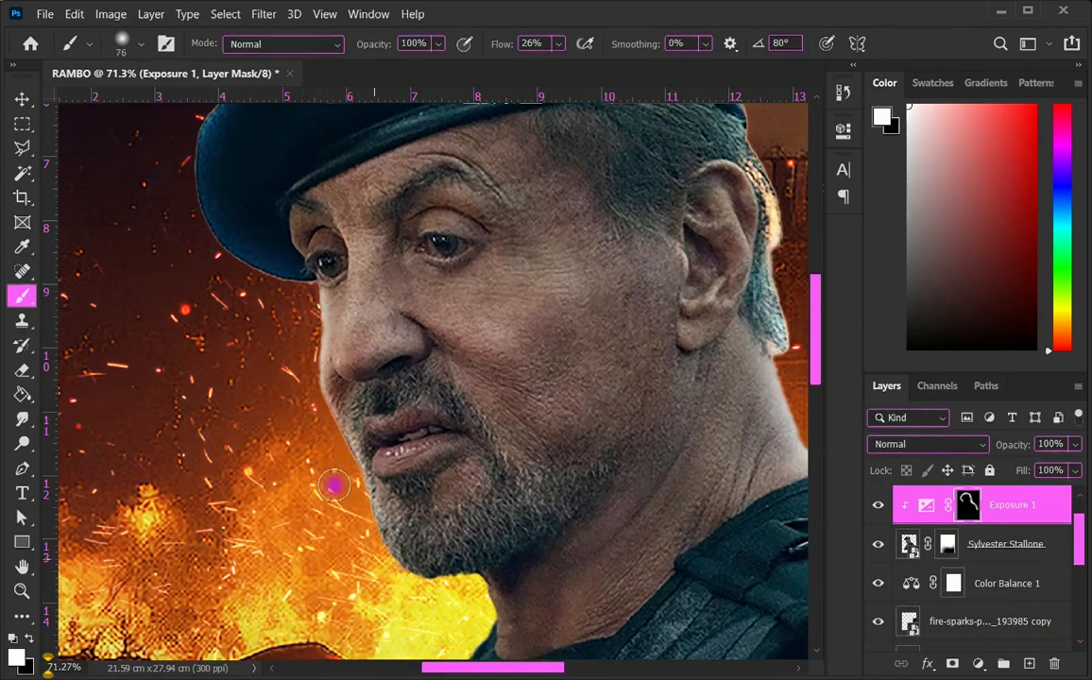
Step: Brighten the front edge of his vest with a 154 px brush, and widen the rim light with a 311 px brush
scroll(346, 510, "down", 2)
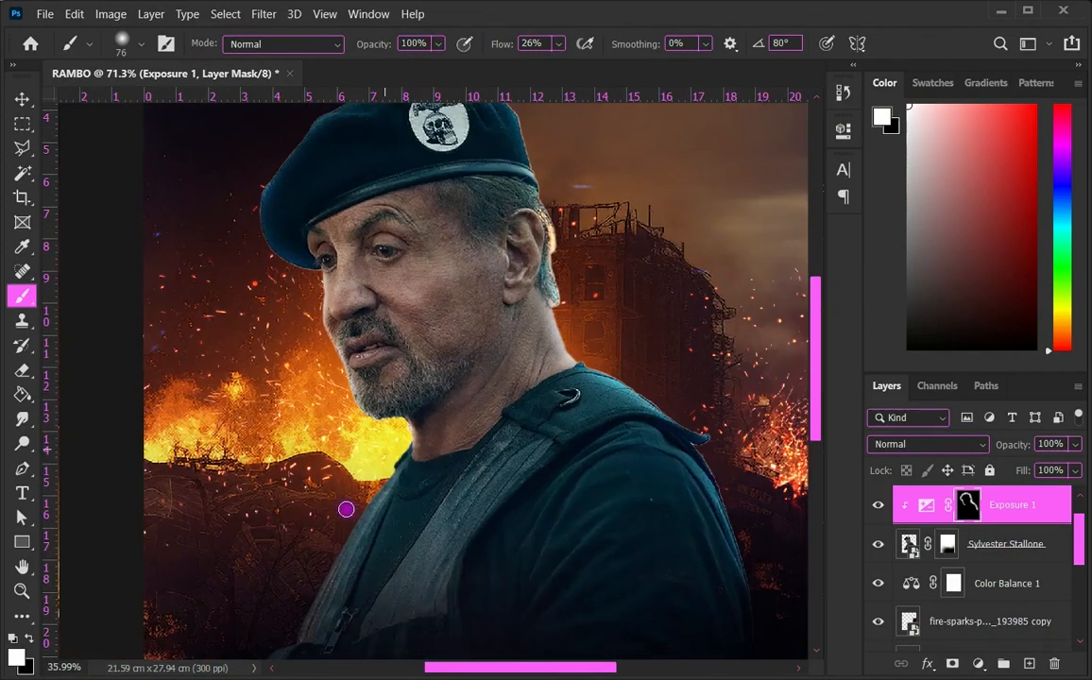
scroll(345, 510, "up", 1)
mouse_move(433, 397)
left_mouse_down()
mouse_move(447, 398)
mouse_move(385, 449)
mouse_move(300, 614)
left_mouse_up()
scroll(372, 520, "down", 2)
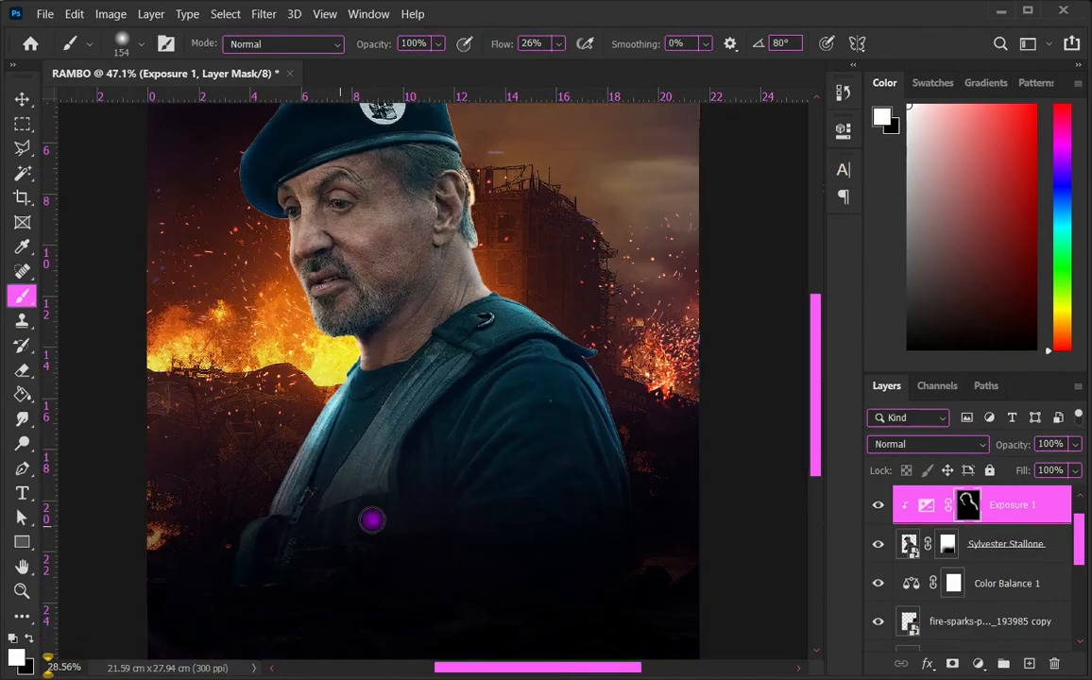
mouse_move(368, 348)
left_mouse_down()
mouse_move(407, 309)
mouse_move(380, 341)
mouse_move(300, 315)
mouse_move(288, 284)
mouse_move(283, 302)
left_mouse_up()
key("ctrl+z")
left_click_drag(312, 341, 260, 194)
left_click_drag(246, 236, 263, 217)
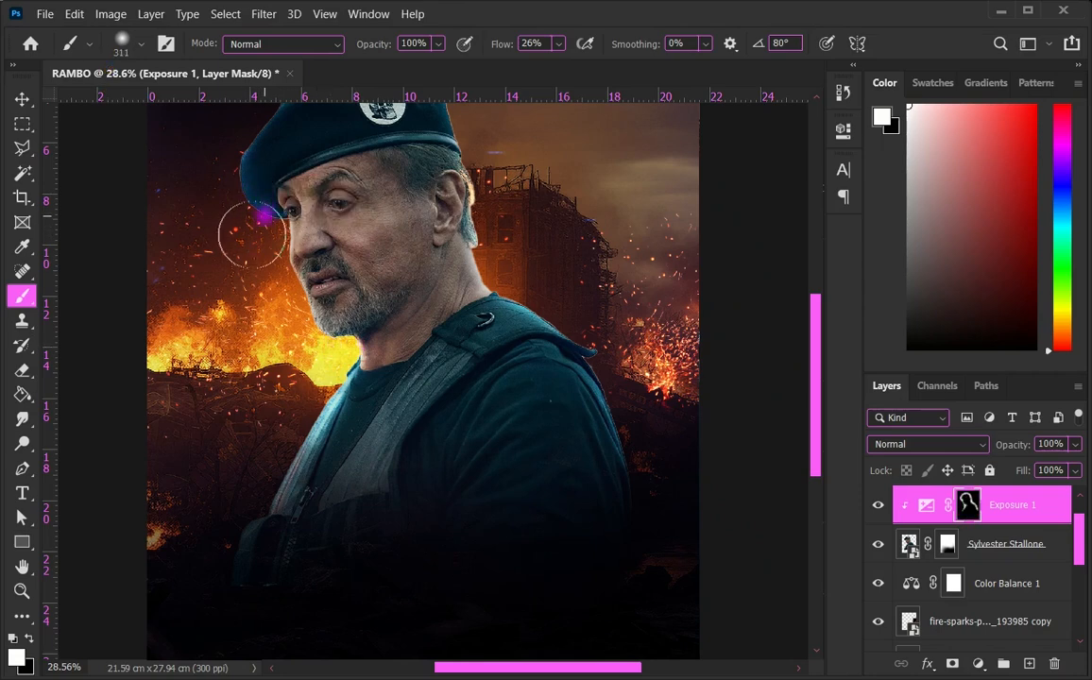
Step: Paint a broad, soft exposure glow around his head and shoulders on the mask with an 840 px brush
scroll(285, 398, "down", 3)
left_click_drag(271, 437, 329, 349)
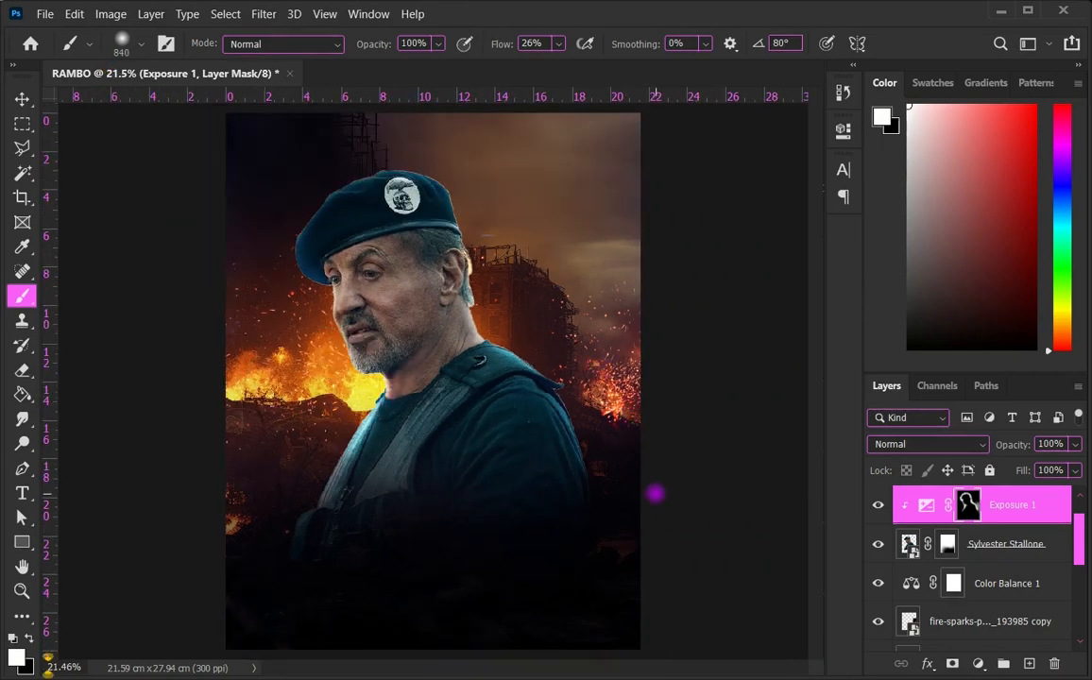
scroll(427, 247, "down", 1)
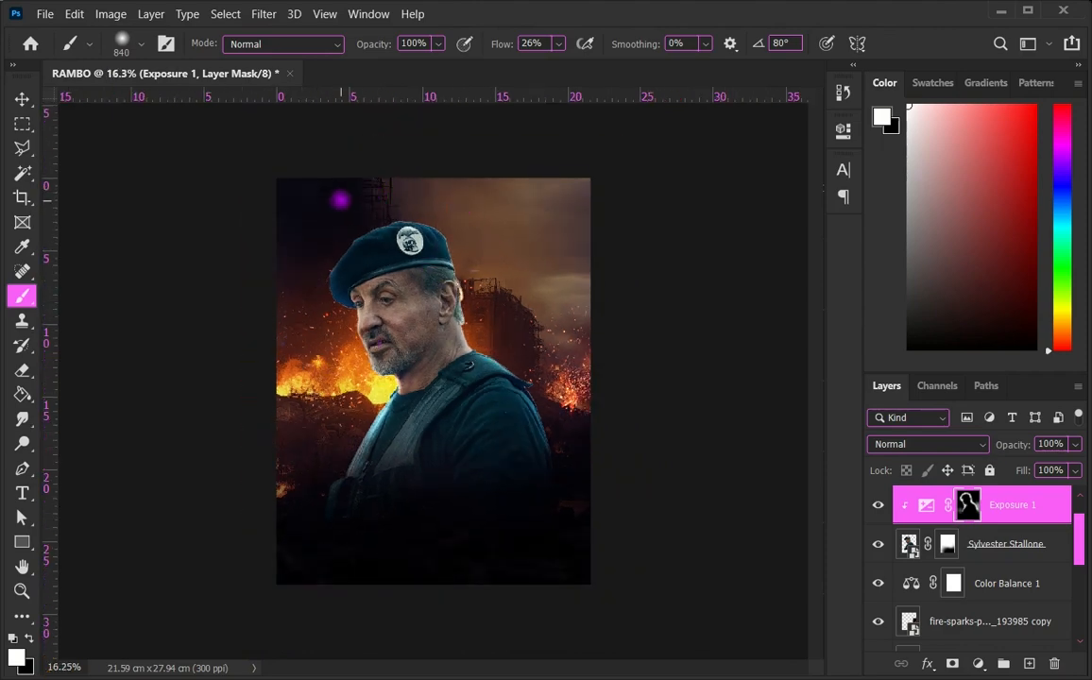
scroll(517, 302, "down", 2)
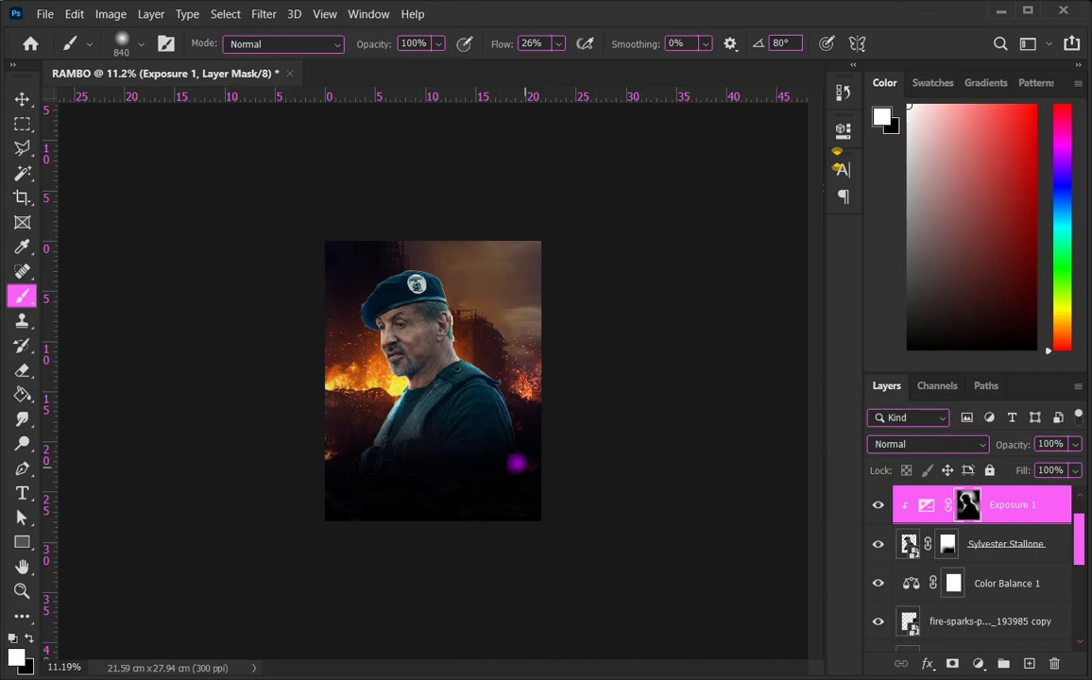
scroll(538, 475, "up", 2)
Step: Add an orange Solid Color fill layer above the Exposure adjustment and set its blend mode to Linear Light
left_click(979, 665)
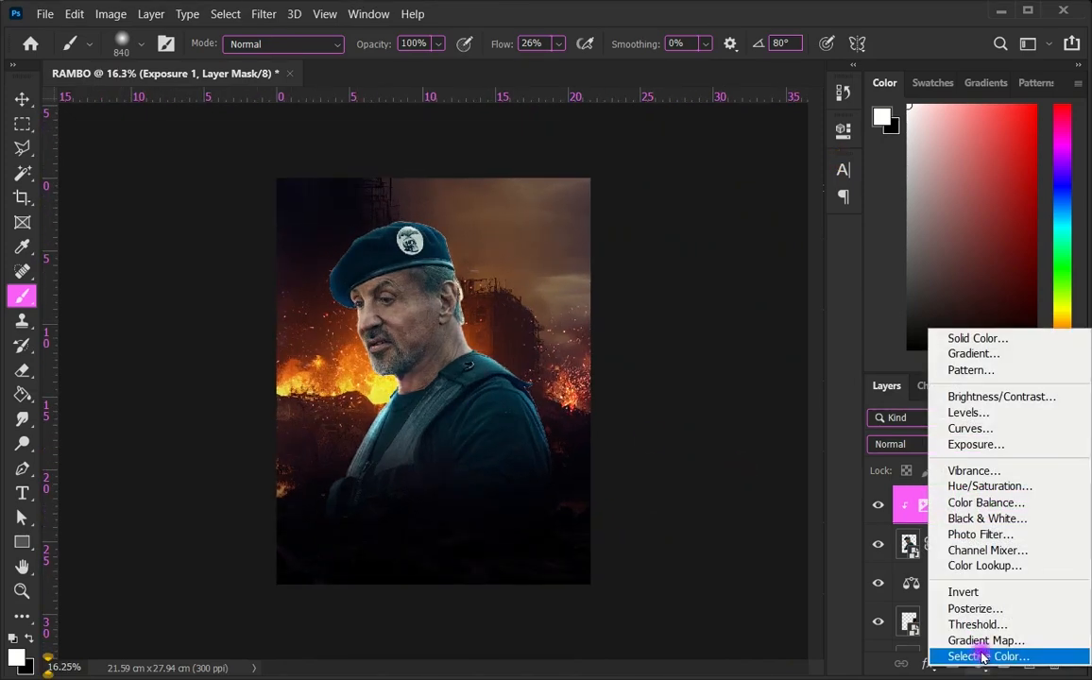
left_click(1006, 340)
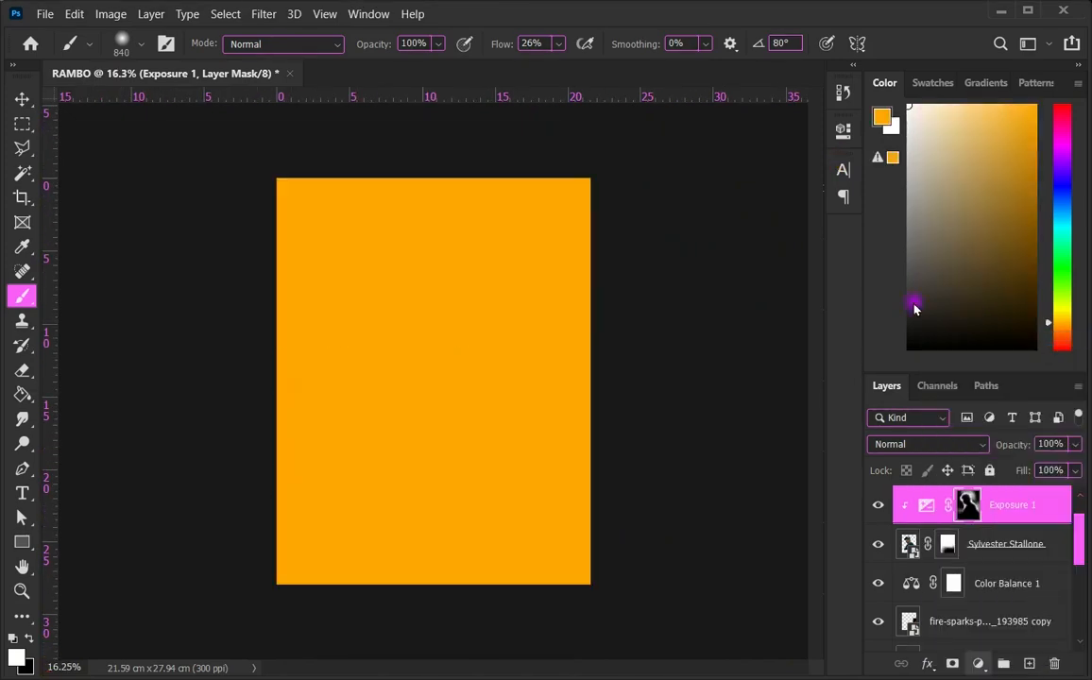
left_click(993, 209)
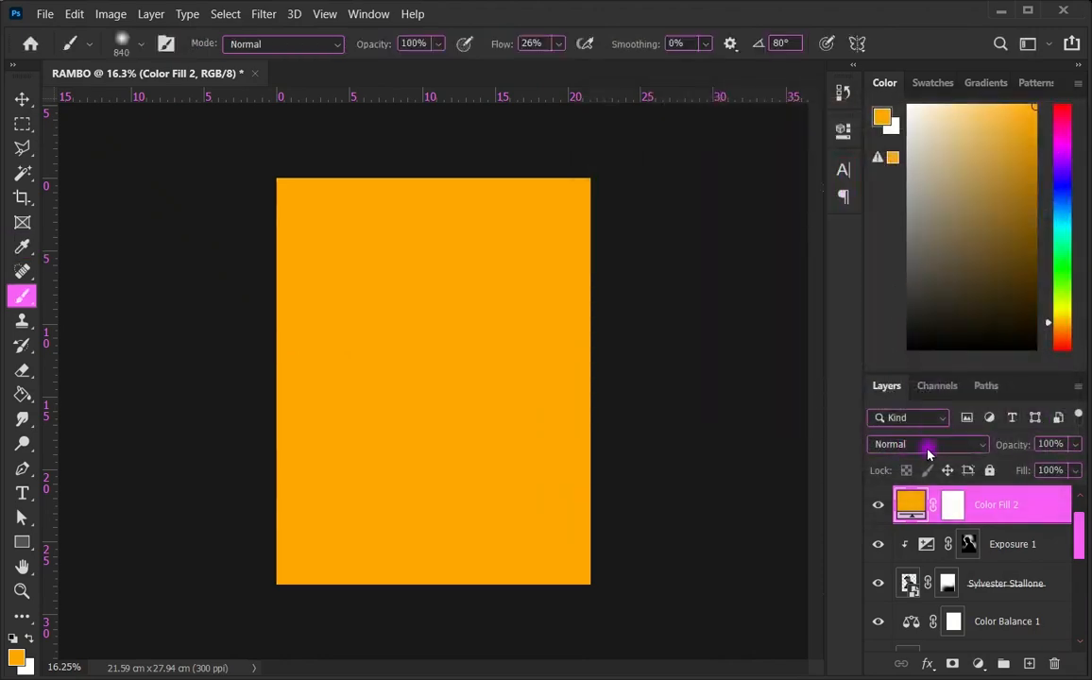
left_click(924, 444)
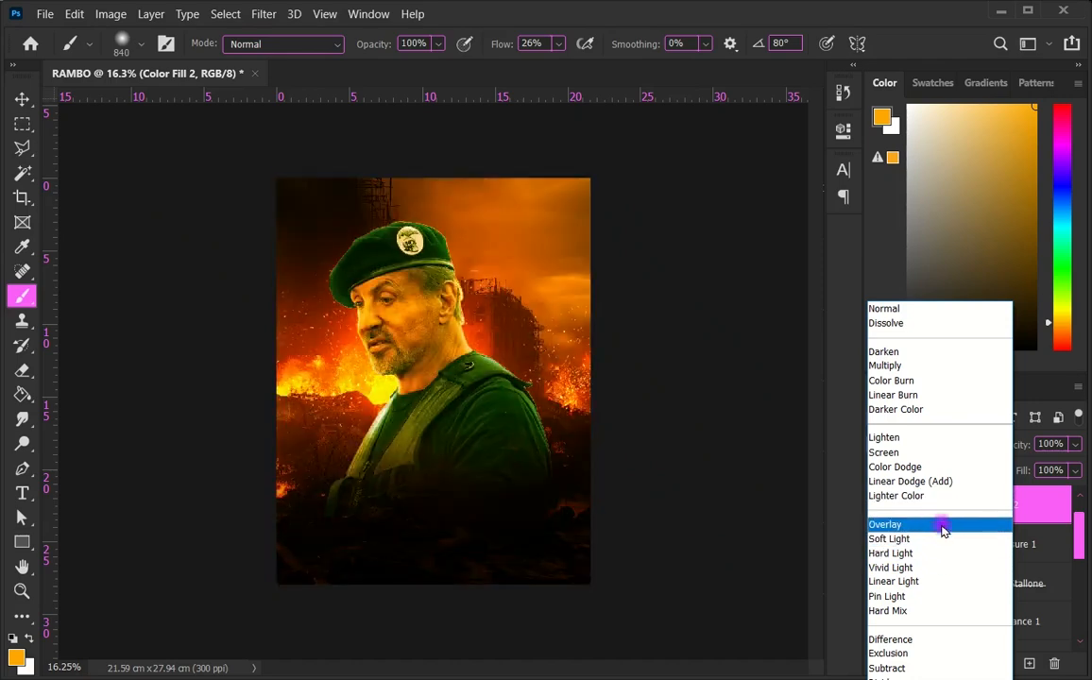
left_click(943, 583)
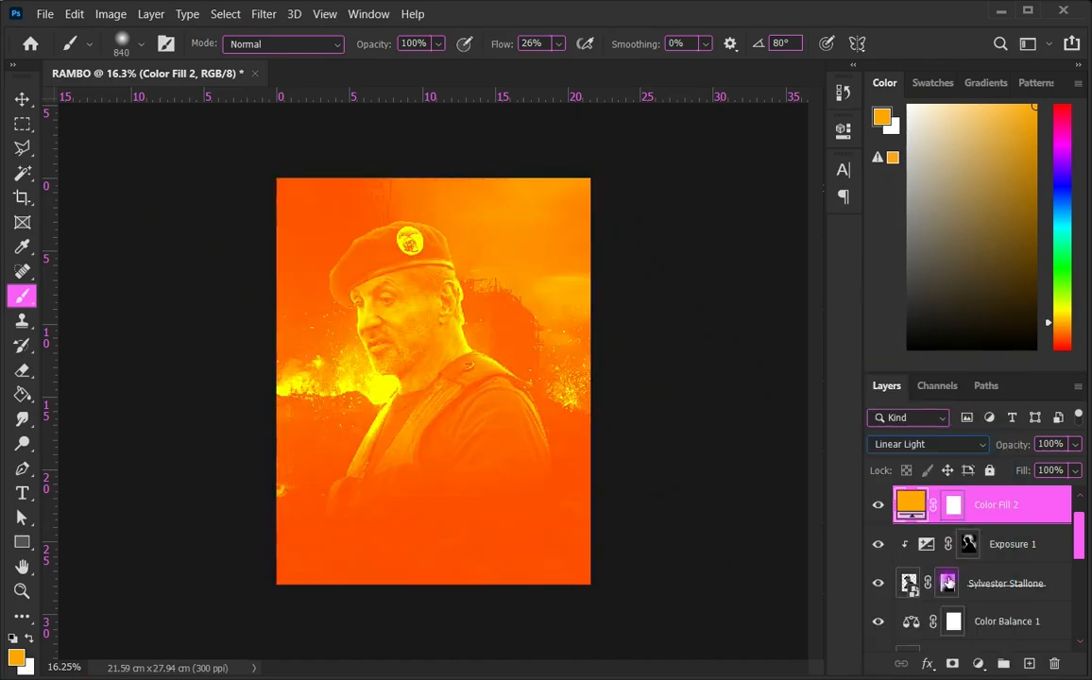
Step: Invert the orange Color Fill mask to black and reduce the soft white brush to 269 px
key("ctrl+backslash")
key("ctrl+i")
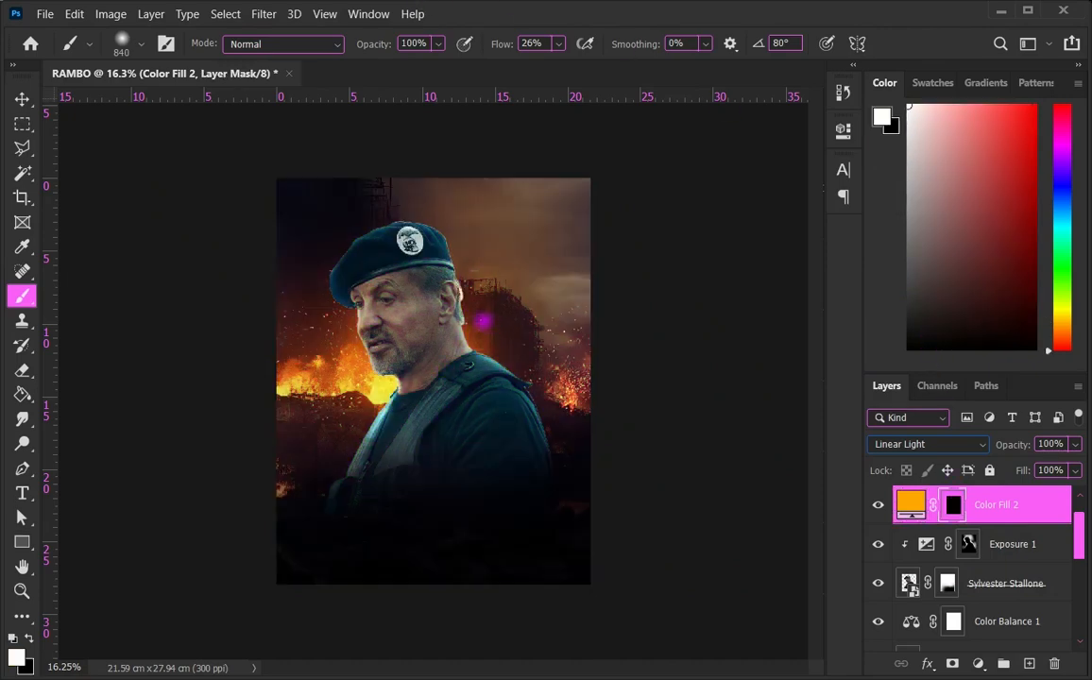
left_click_drag(495, 285, 406, 321)
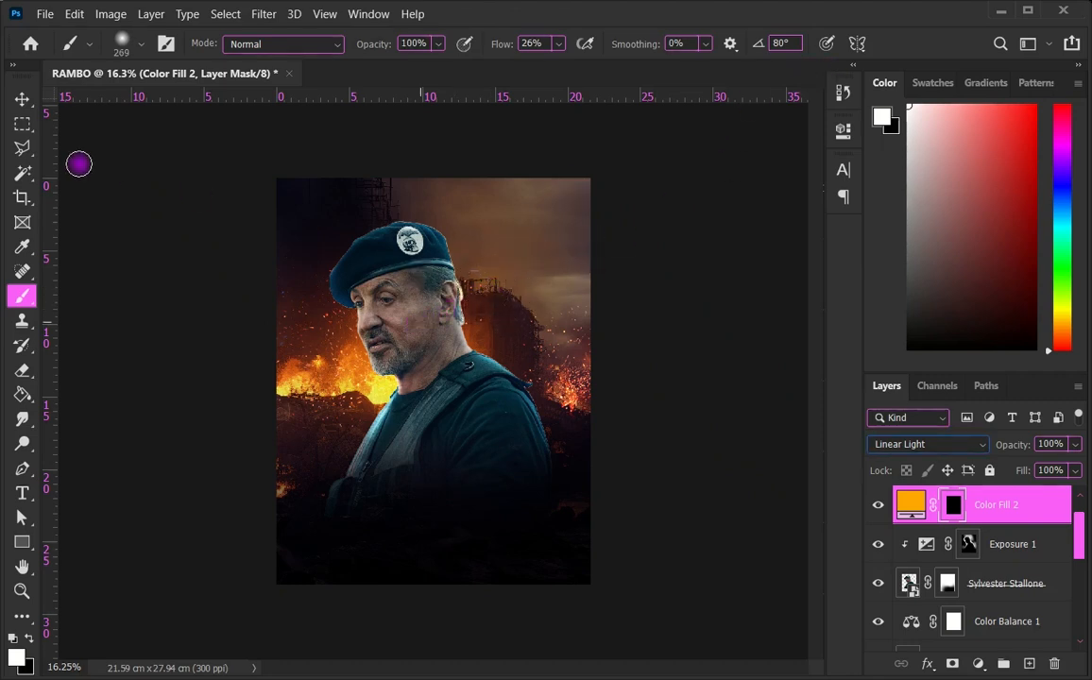
Step: Try to paint orange light beside the beret on the unclipped Color Fill mask
left_click(22, 98)
scroll(502, 250, "up", 3)
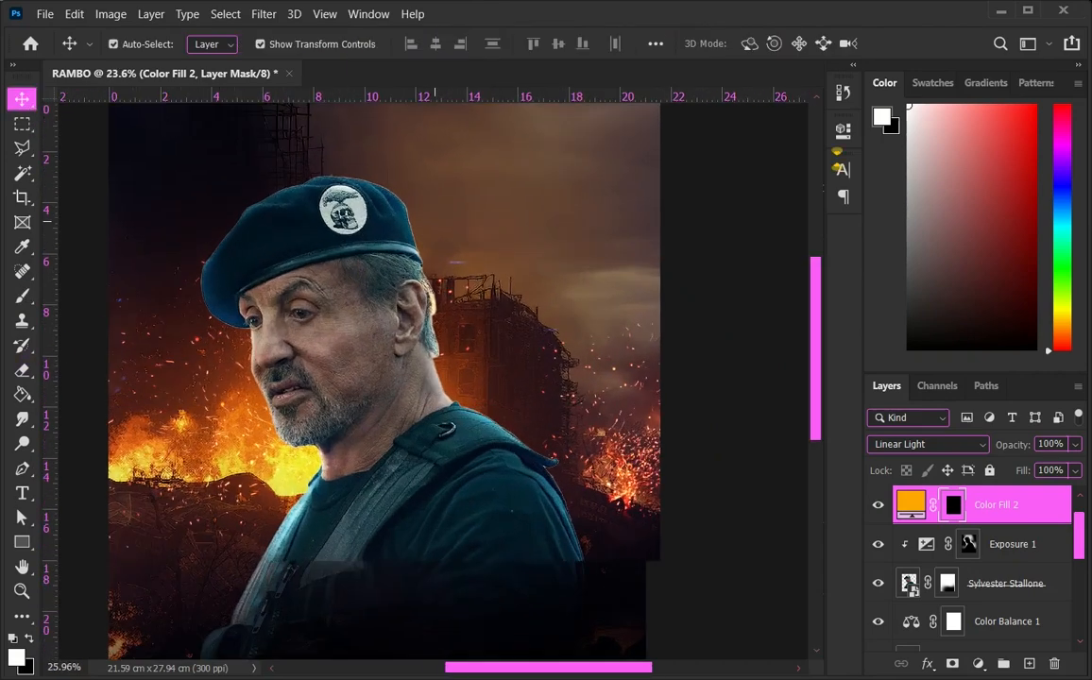
left_click(22, 295)
scroll(421, 188, "up", 2)
mouse_move(416, 178)
left_mouse_down()
mouse_move(449, 205)
mouse_move(441, 196)
left_mouse_up()
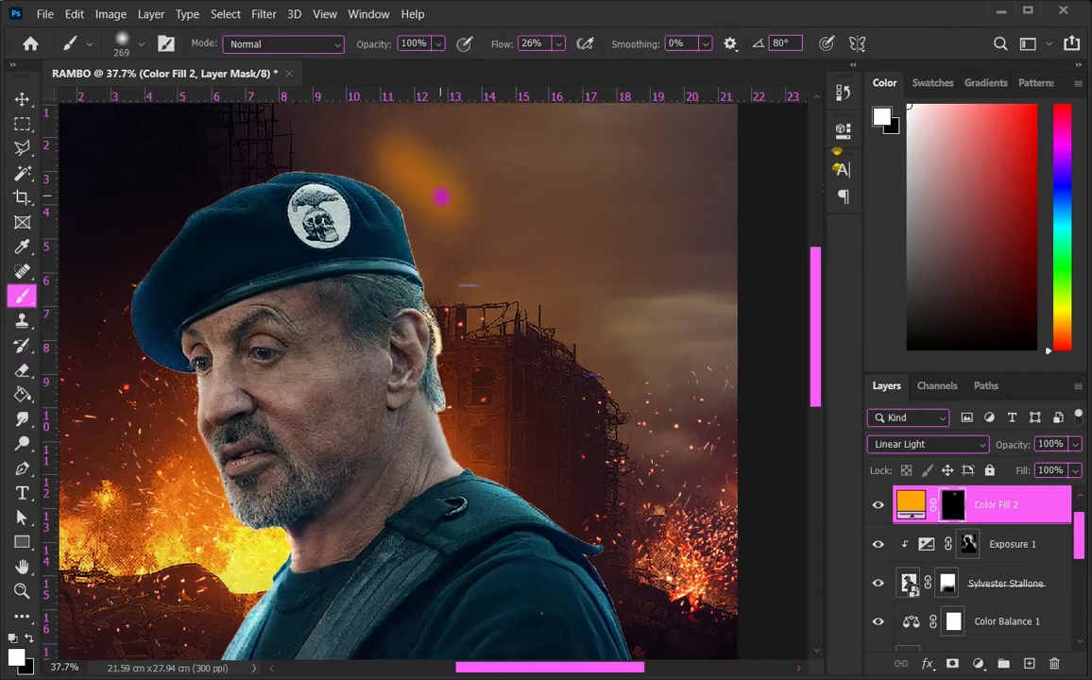
Step: Clip the orange Color Fill to the Stallone cutout and paint a warm rim along his beret, hair, neck and vest
left_click(1042, 518, "alt")
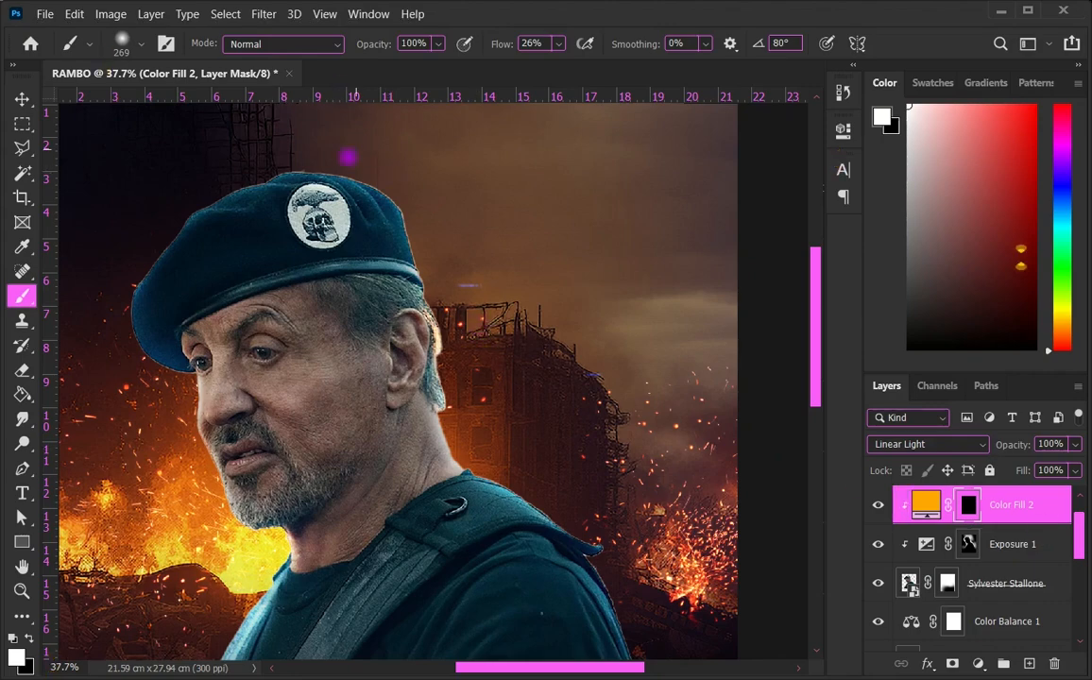
left_click_drag(459, 265, 463, 359)
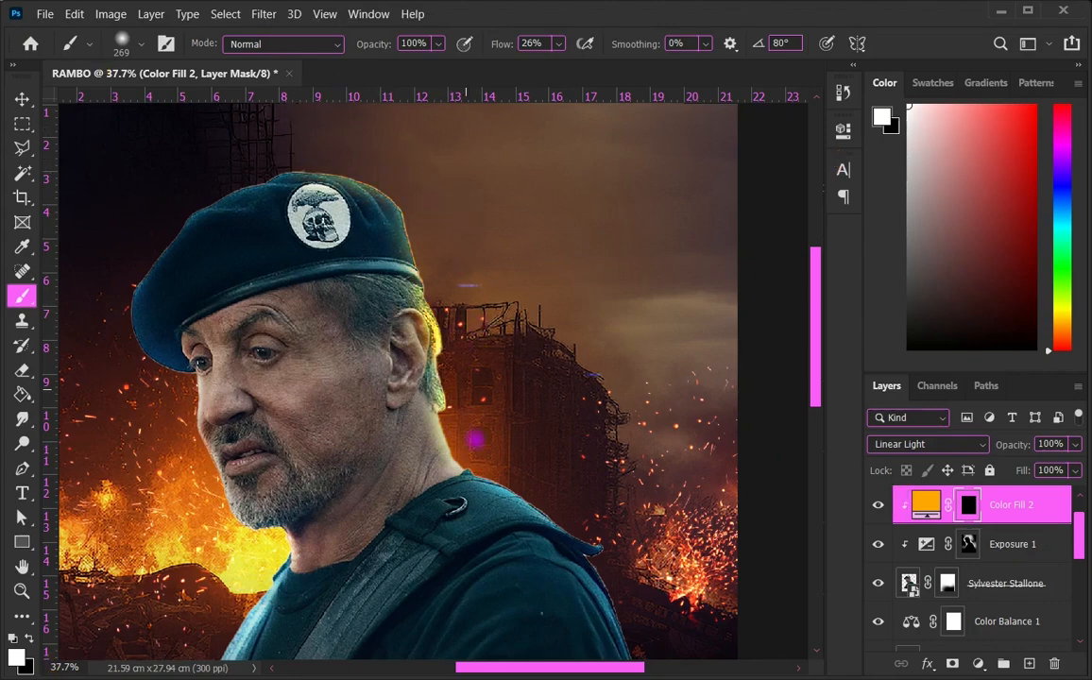
scroll(477, 441, "down", 3)
scroll(348, 429, "up", 3)
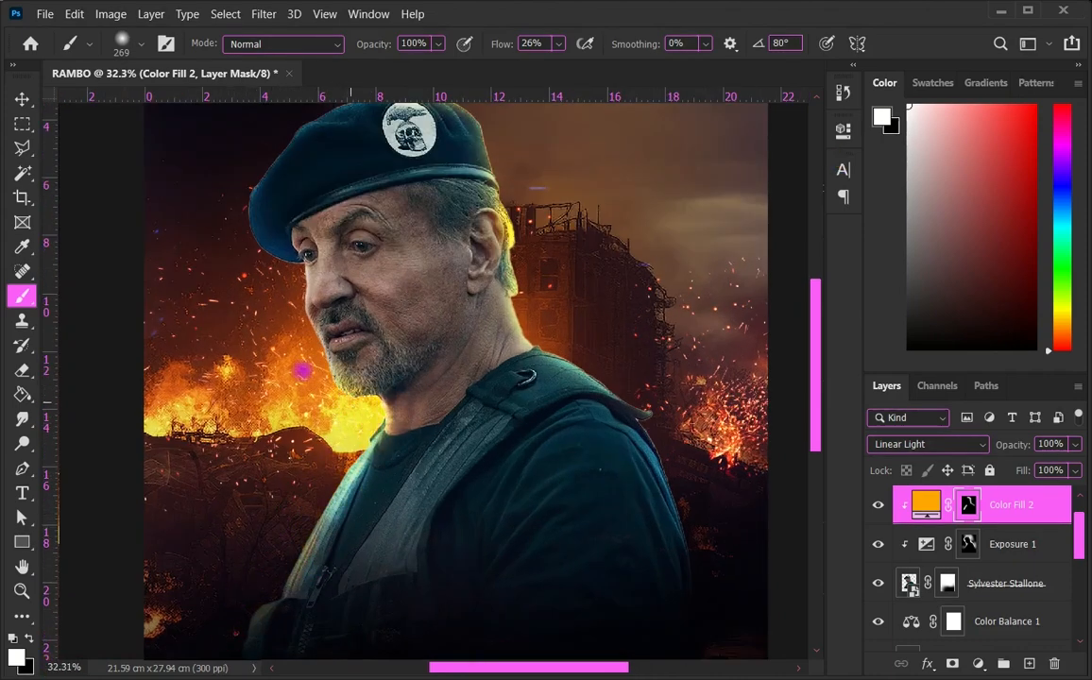
Step: Paint a wider orange glow onto the front edge of the beret with a 517 px soft brush
mouse_move(258, 293)
left_mouse_down()
mouse_move(222, 239)
mouse_move(227, 200)
mouse_move(207, 181)
left_mouse_up()
scroll(316, 404, "down", 3)
scroll(312, 317, "up", 2)
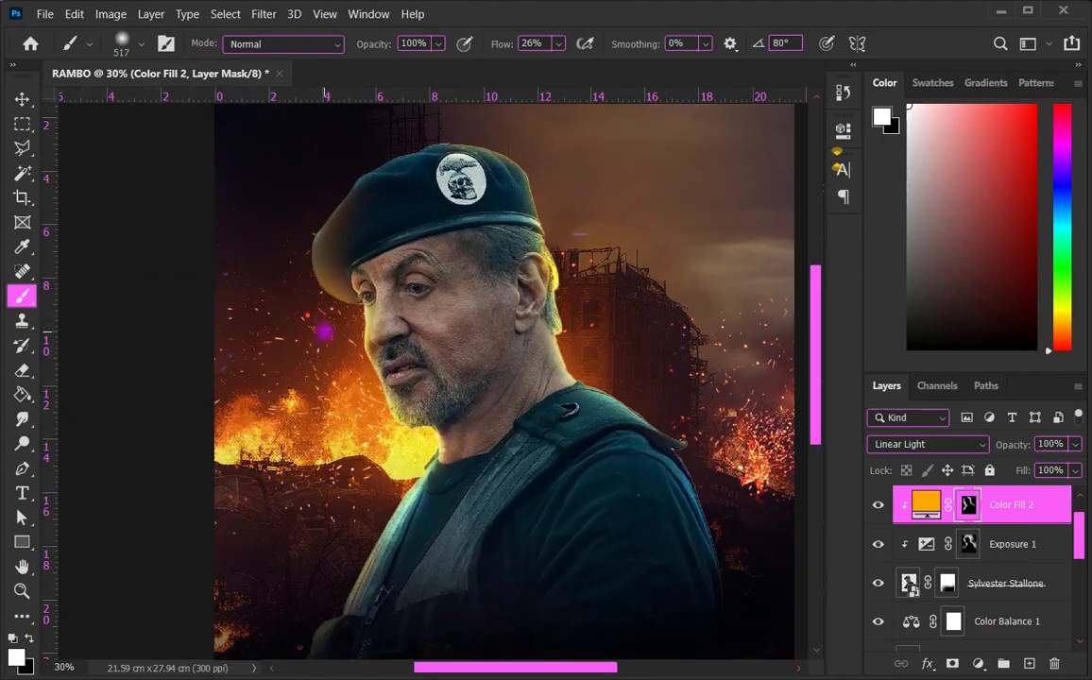
Step: Paint orange rim light along the upper edge and rear of the beret on the Color Fill 2 mask with a soft brush
left_click_drag(267, 217, 282, 183)
scroll(431, 129, "up", 2)
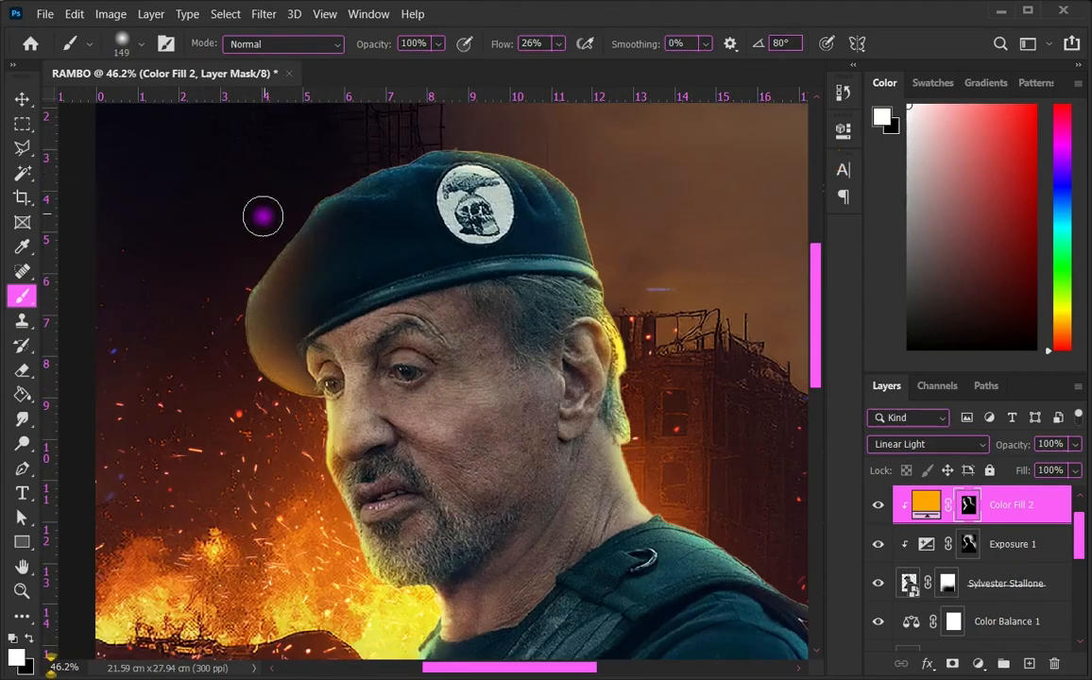
left_click_drag(609, 206, 640, 267)
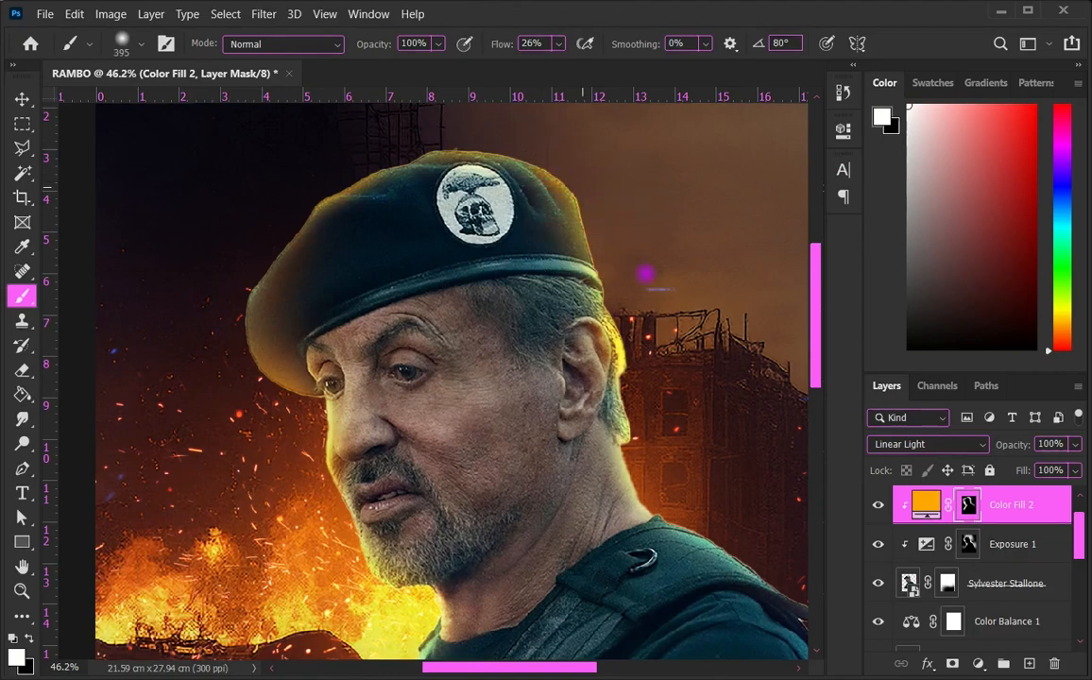
left_click_drag(558, 166, 584, 202)
scroll(585, 202, "down", 2)
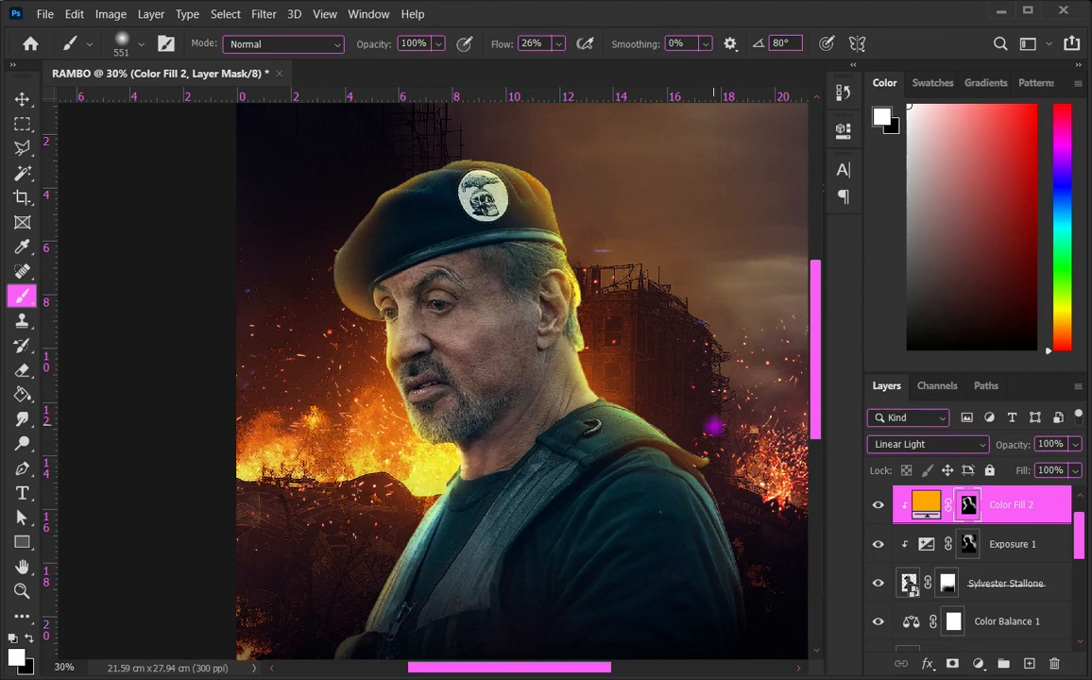
Step: Change the Color Fill 2 layer's blend mode to Pin Light
scroll(540, 312, "down", 2)
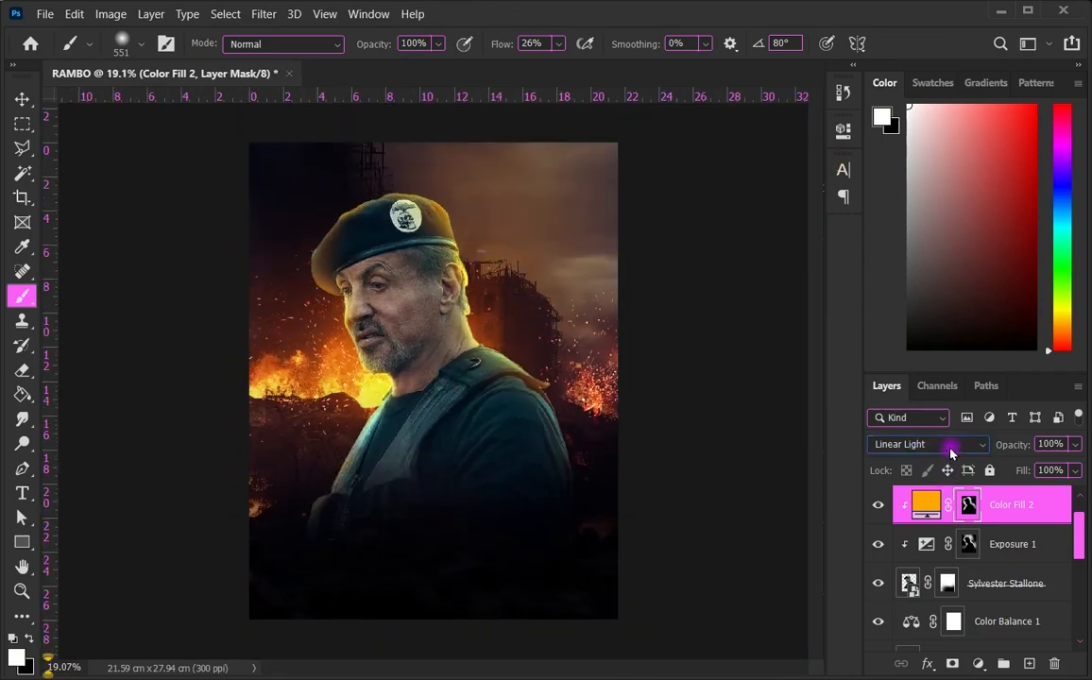
left_click(948, 444)
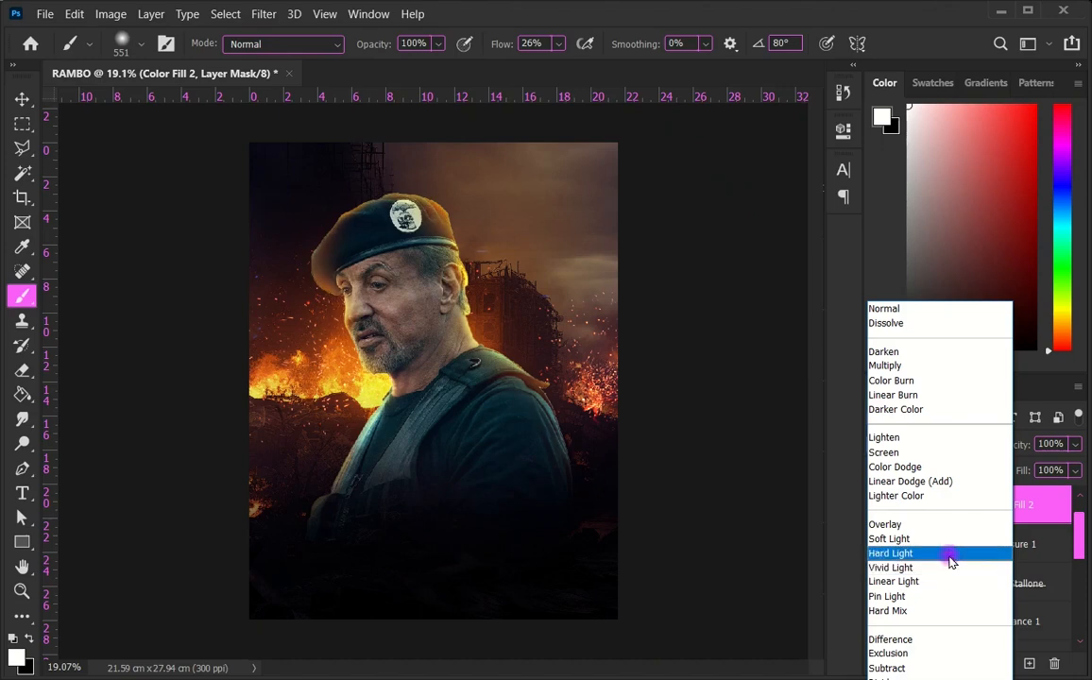
left_click(960, 609)
Step: Add a Color Balance adjustment clipped to the Stallone layer, with midtones at red +10, magenta -6 and blue +23
left_click(23, 98)
left_click(219, 214)
scroll(650, 365, "up", 4)
left_click(369, 463)
scroll(634, 507, "down", 3)
left_click(982, 666)
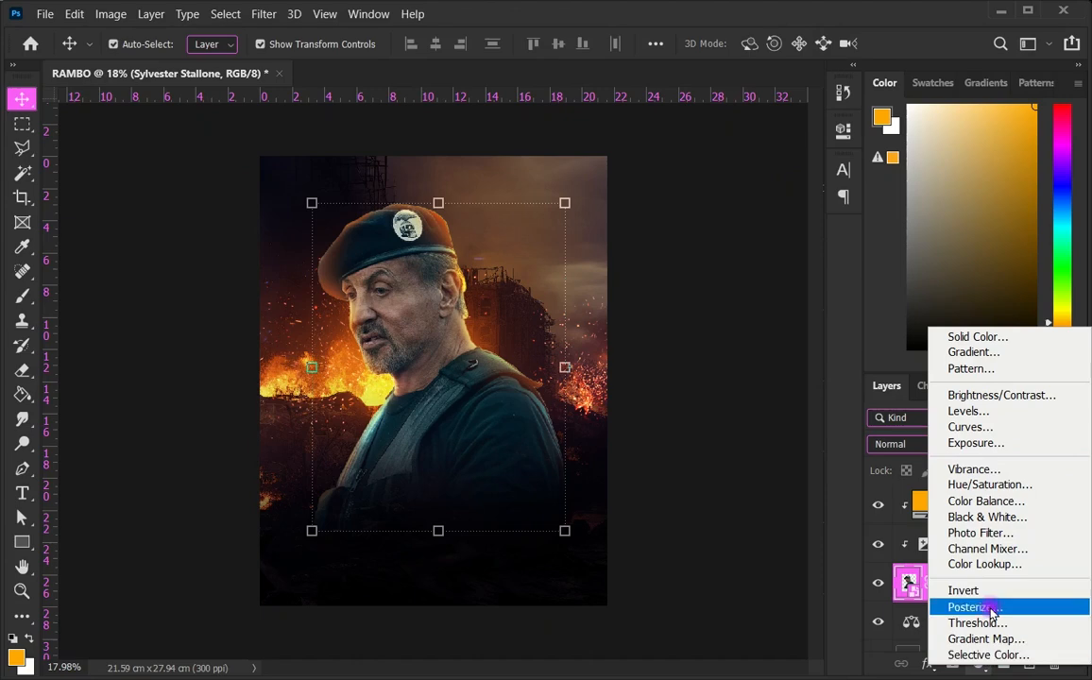
left_click(996, 500)
scroll(452, 360, "up", 1)
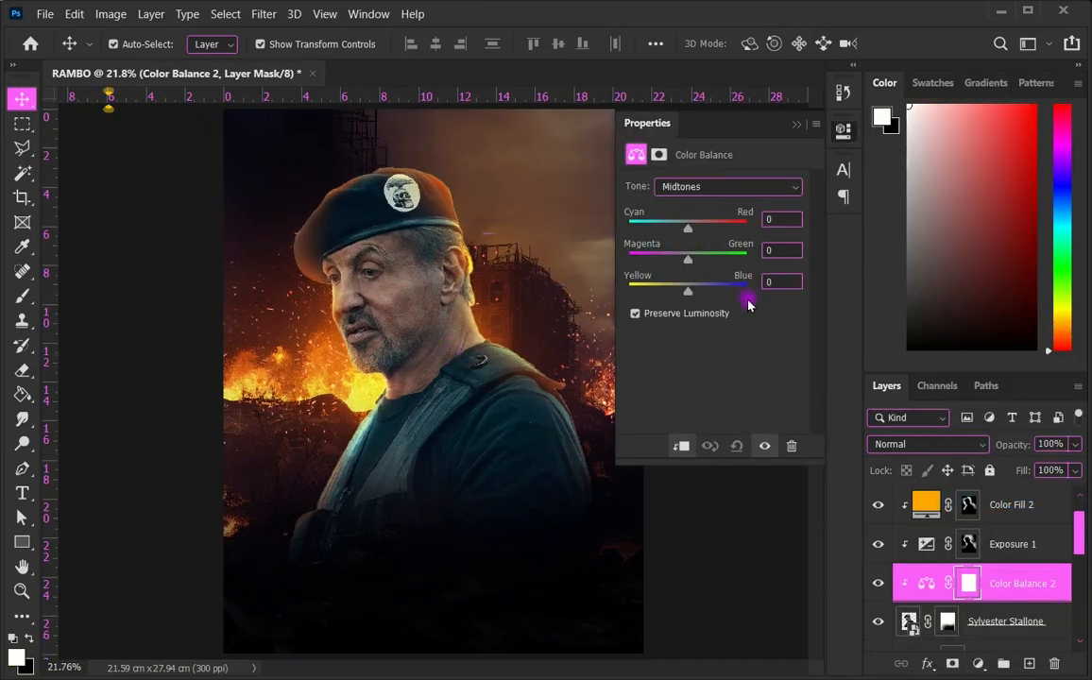
left_click_drag(704, 294, 699, 296)
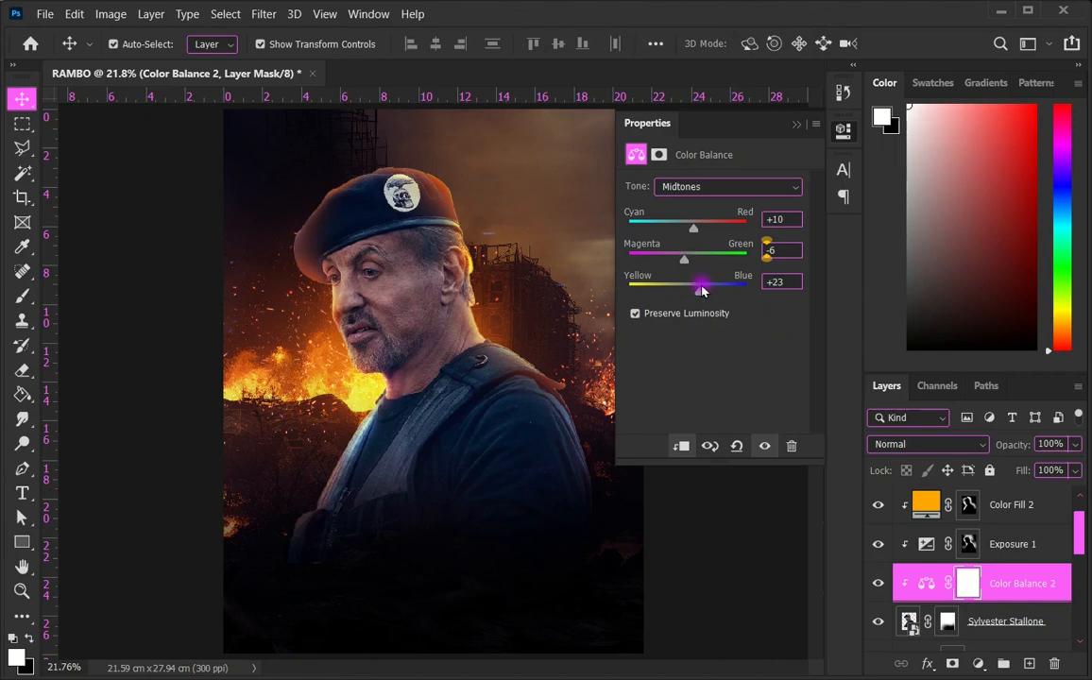
scroll(519, 321, "down", 2)
scroll(507, 390, "up", 1)
scroll(639, 516, "down", 1)
scroll(633, 580, "up", 1)
scroll(672, 576, "down", 2)
scroll(673, 576, "up", 1)
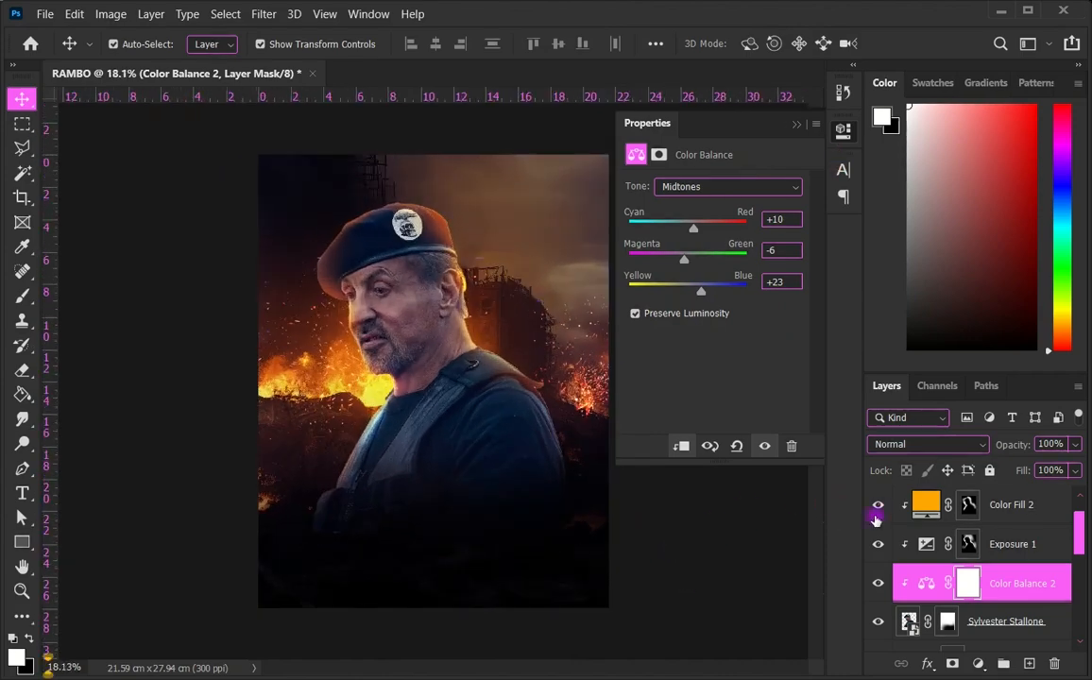
Step: Paint a broad orange glow over the figure's rear side on the Color Fill 2 mask with a 1258 px soft brush
left_click(969, 508)
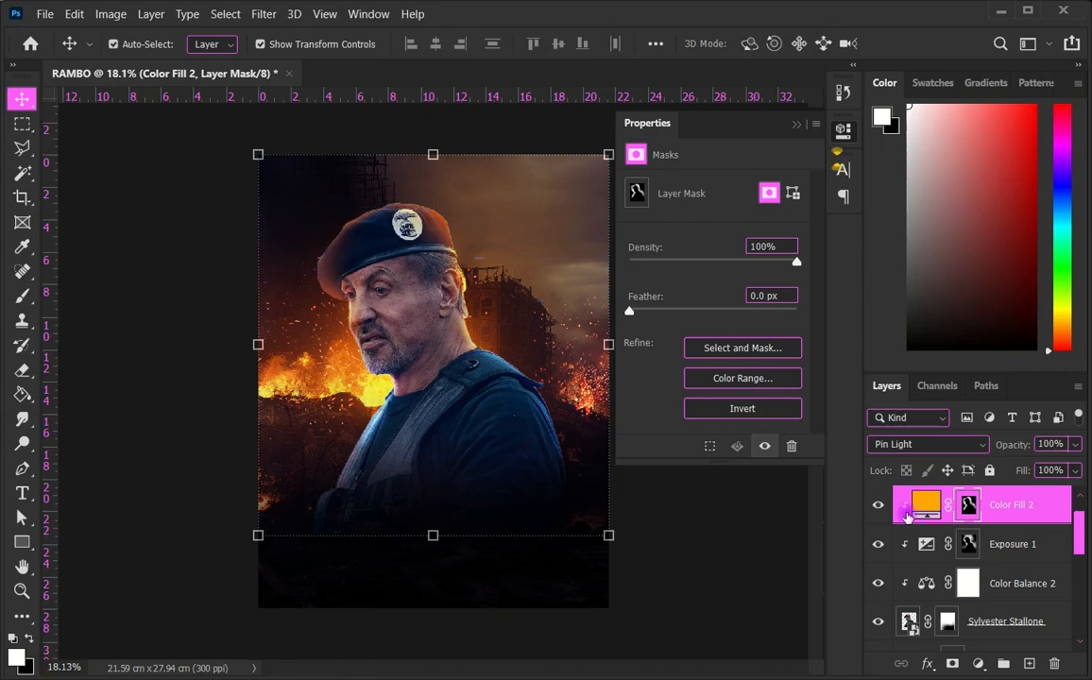
scroll(482, 360, "up", 1)
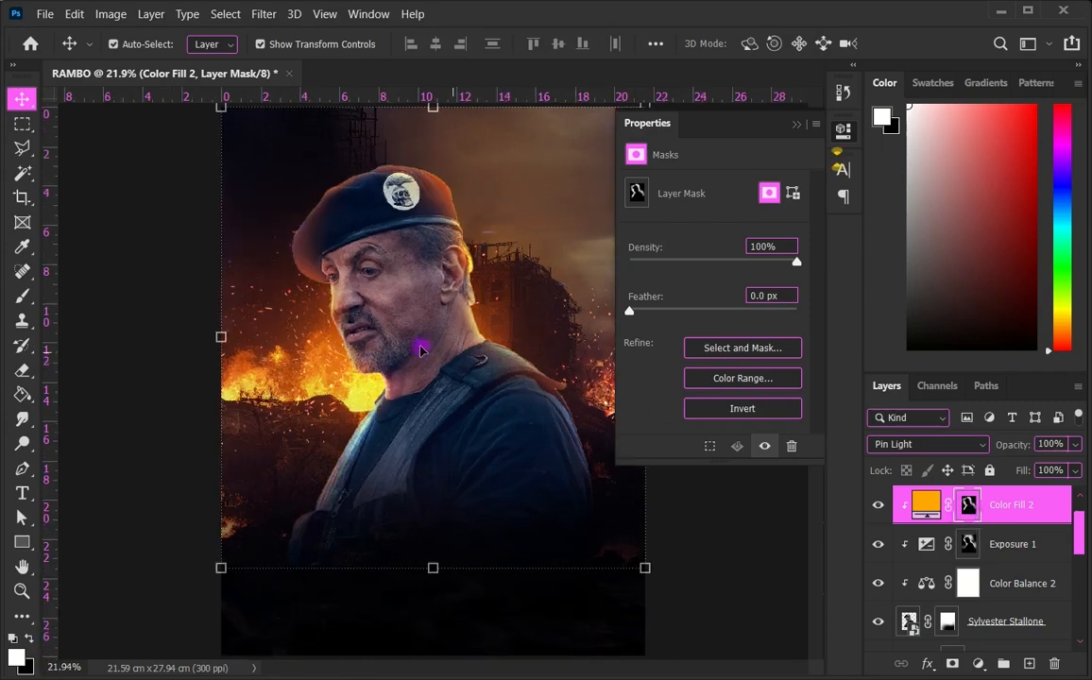
left_click(22, 296)
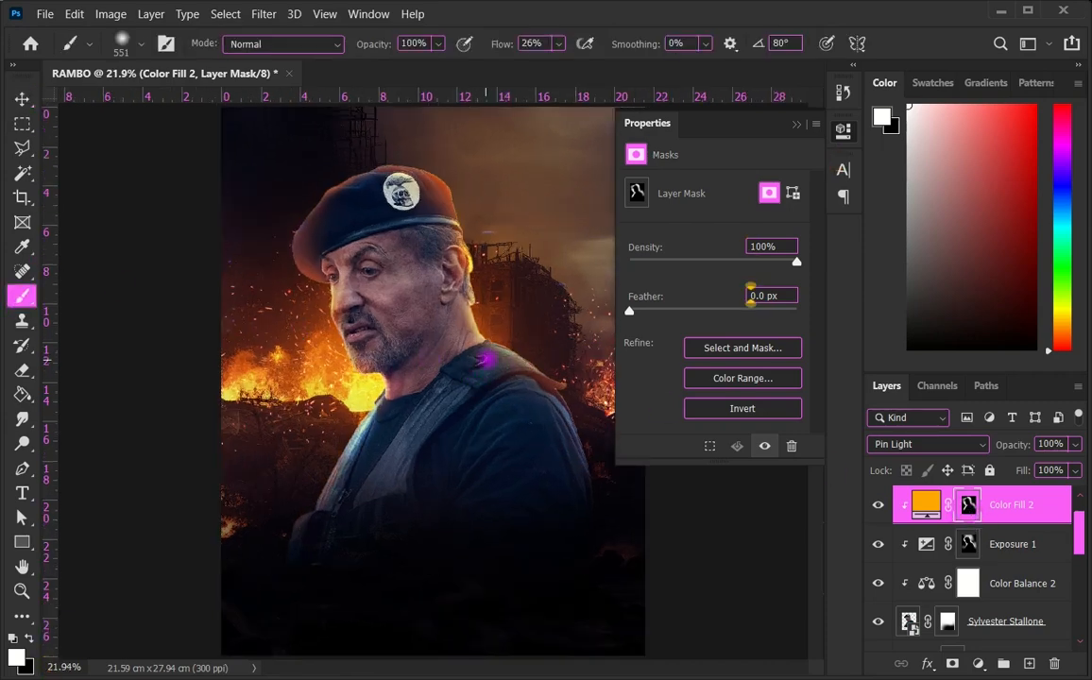
left_click_drag(486, 359, 566, 383)
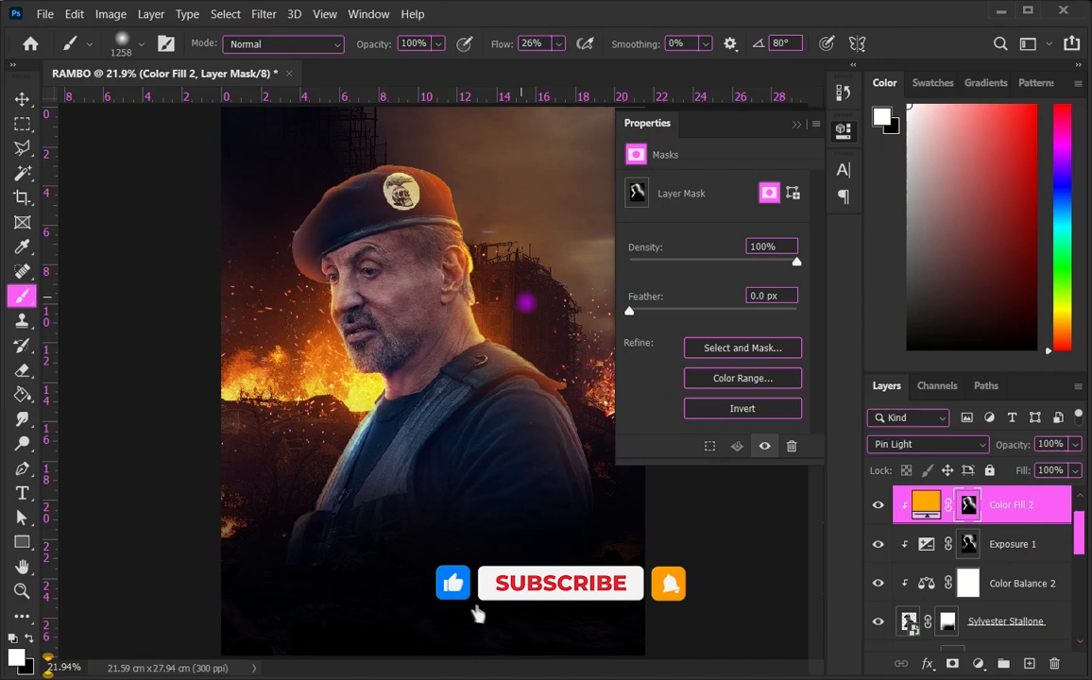
scroll(571, 463, "down", 2)
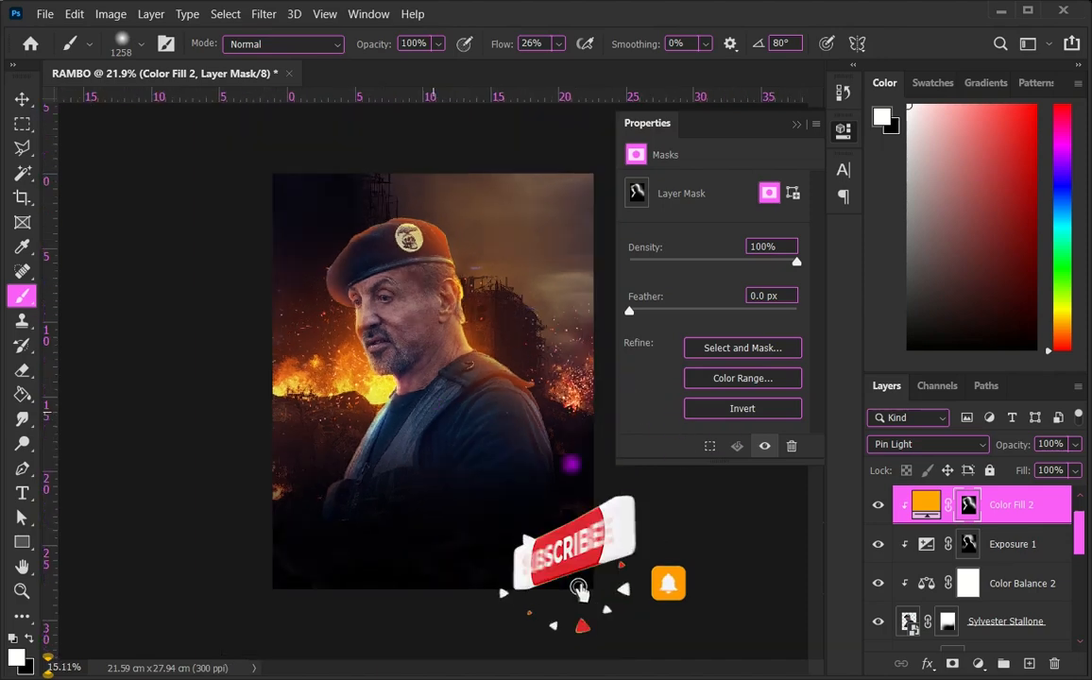
Step: Split the black Underlying Layer slider in Color Fill 2's Blend If options to 0 / 96 and apply it
right_click(1010, 504)
left_click(821, 11)
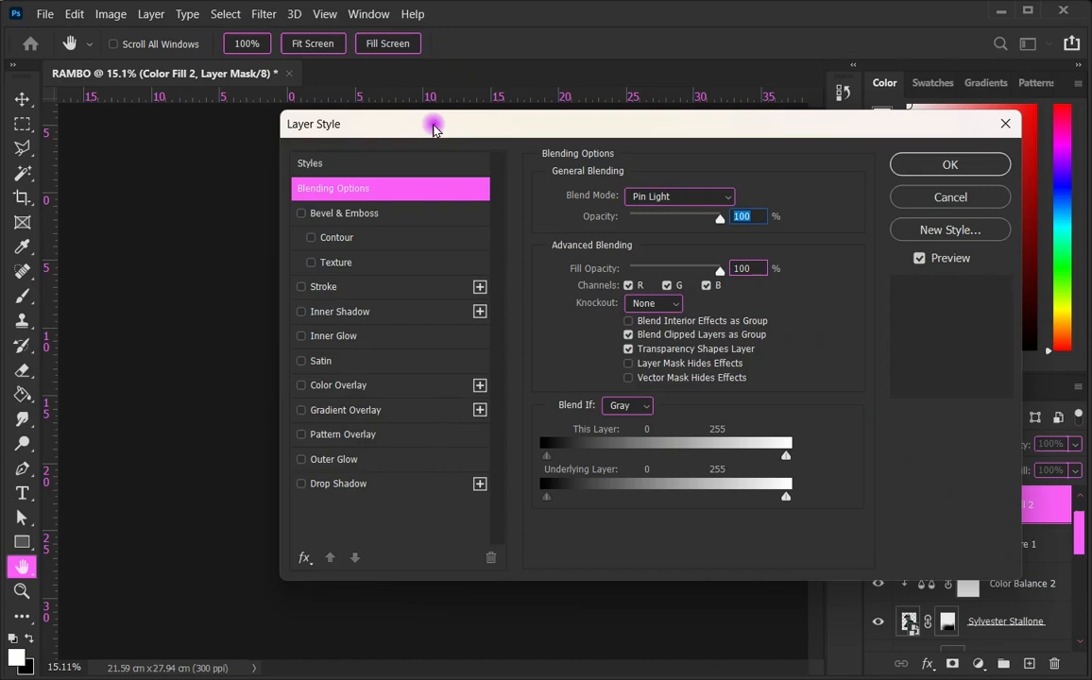
left_click_drag(432, 128, 634, 83)
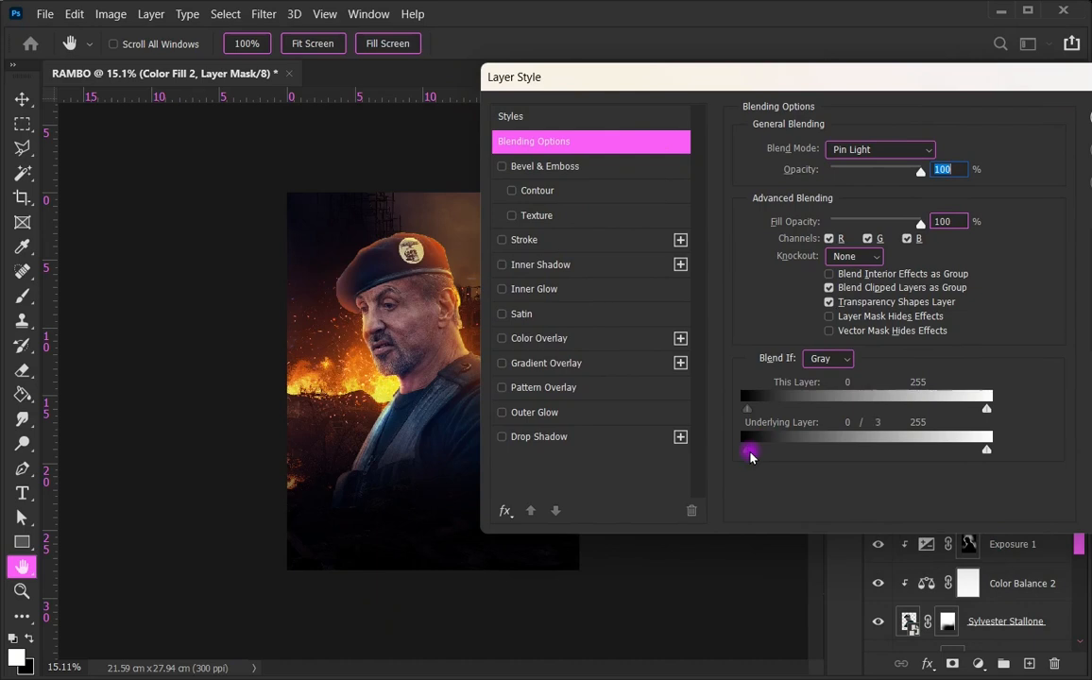
left_click_drag(793, 455, 797, 455)
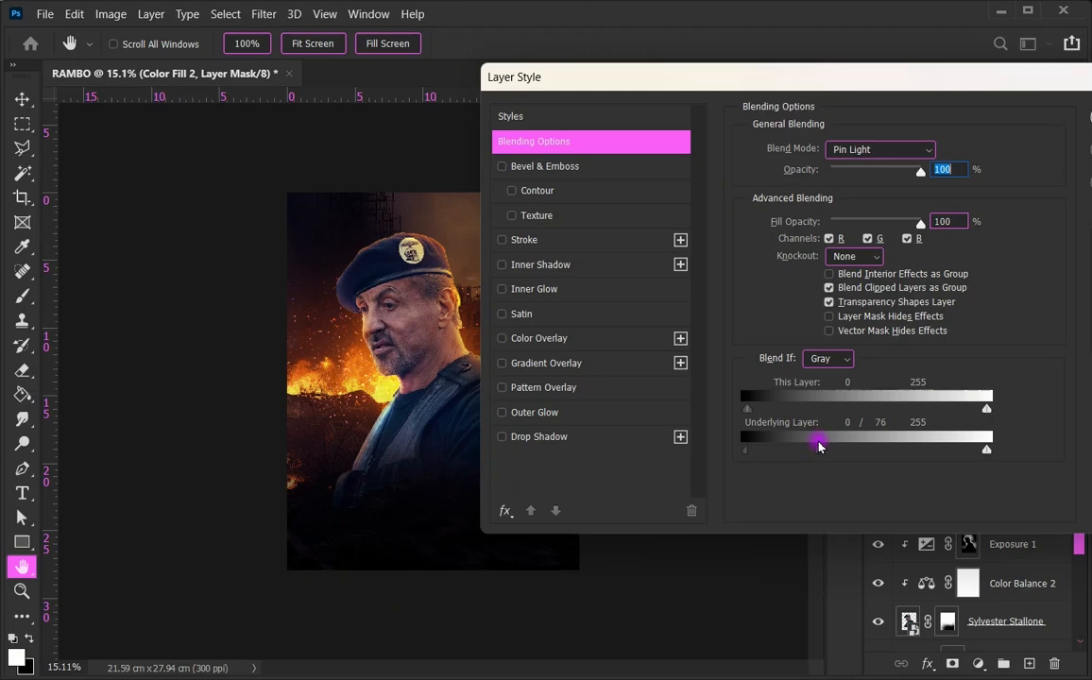
left_click_drag(809, 78, 868, 126)
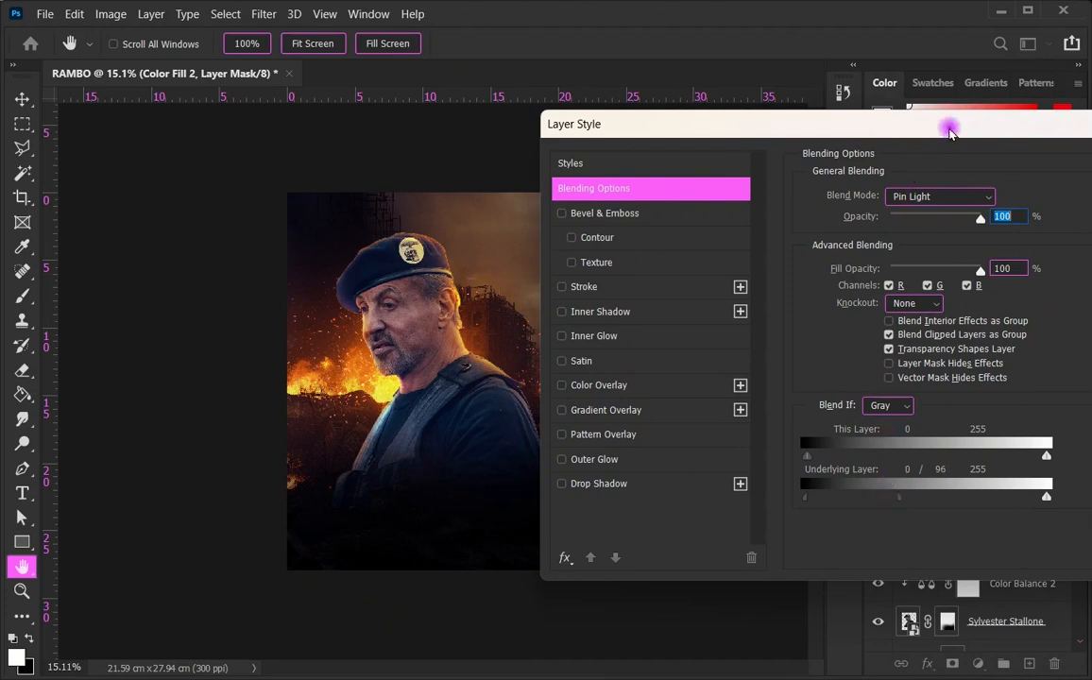
left_click_drag(949, 131, 762, 165)
left_click(1006, 208)
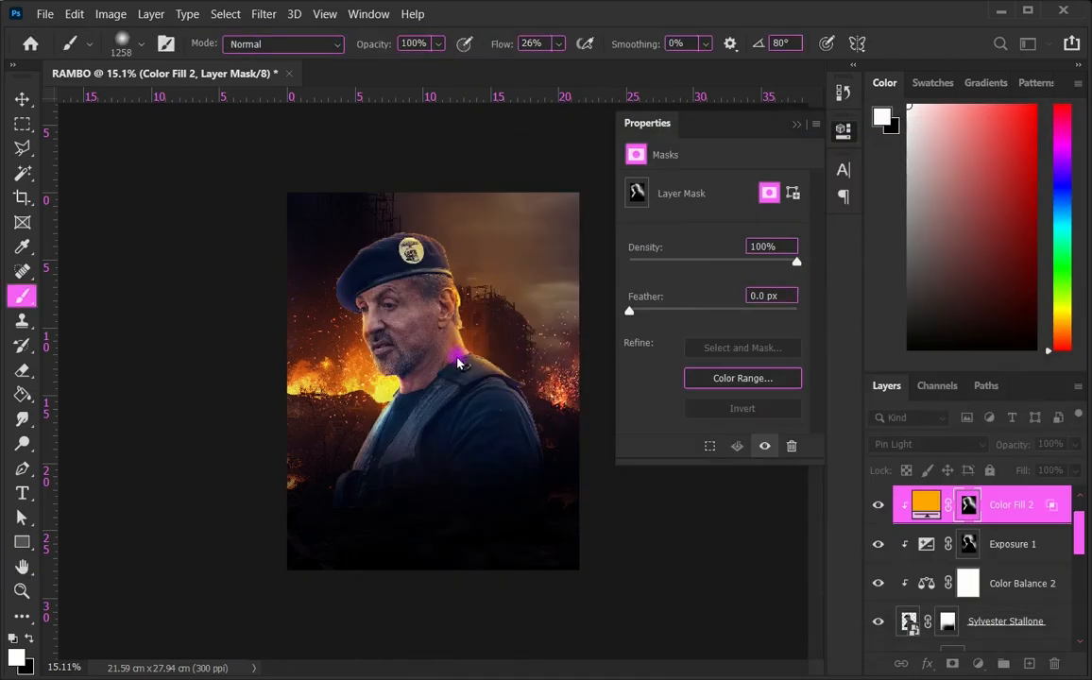
Step: Paint orange light onto the shoulder and front vest edge on the Color Fill 2 mask with a 730 px soft brush
scroll(516, 269, "up", 5)
scroll(478, 388, "down", 2)
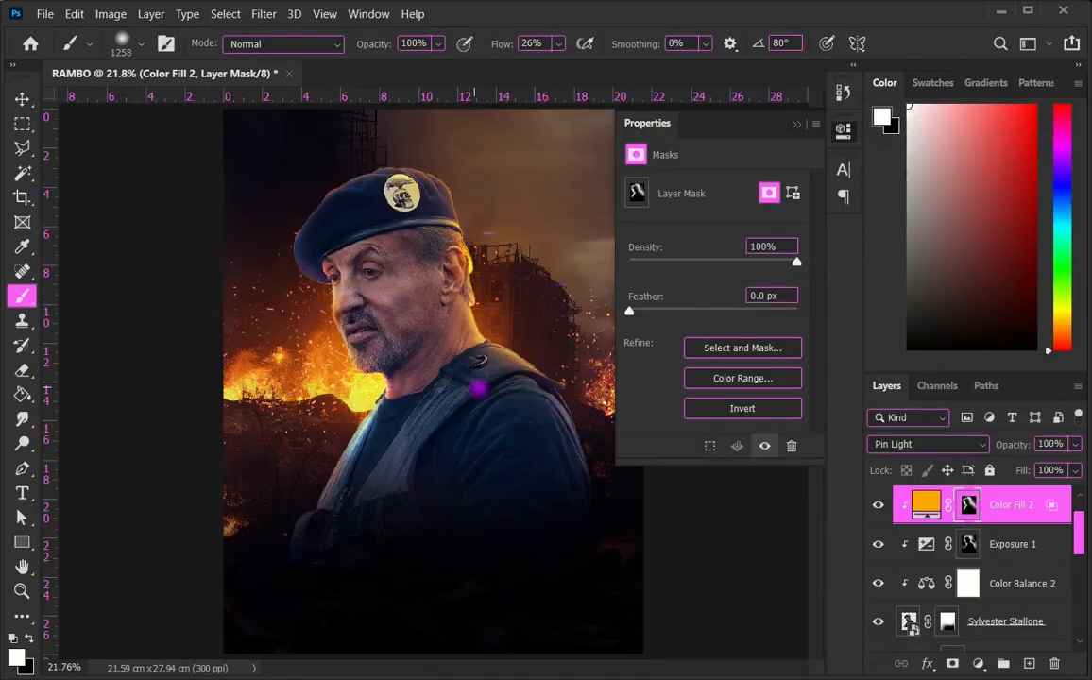
scroll(519, 410, "down", 1)
scroll(528, 409, "up", 2)
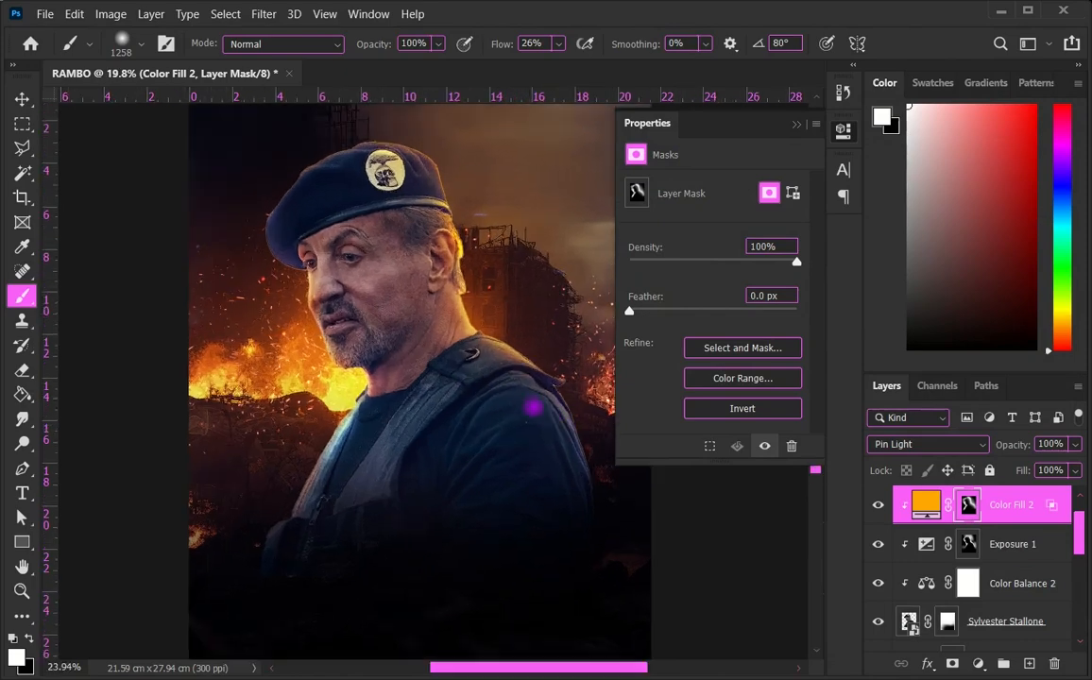
left_click_drag(528, 394, 469, 398)
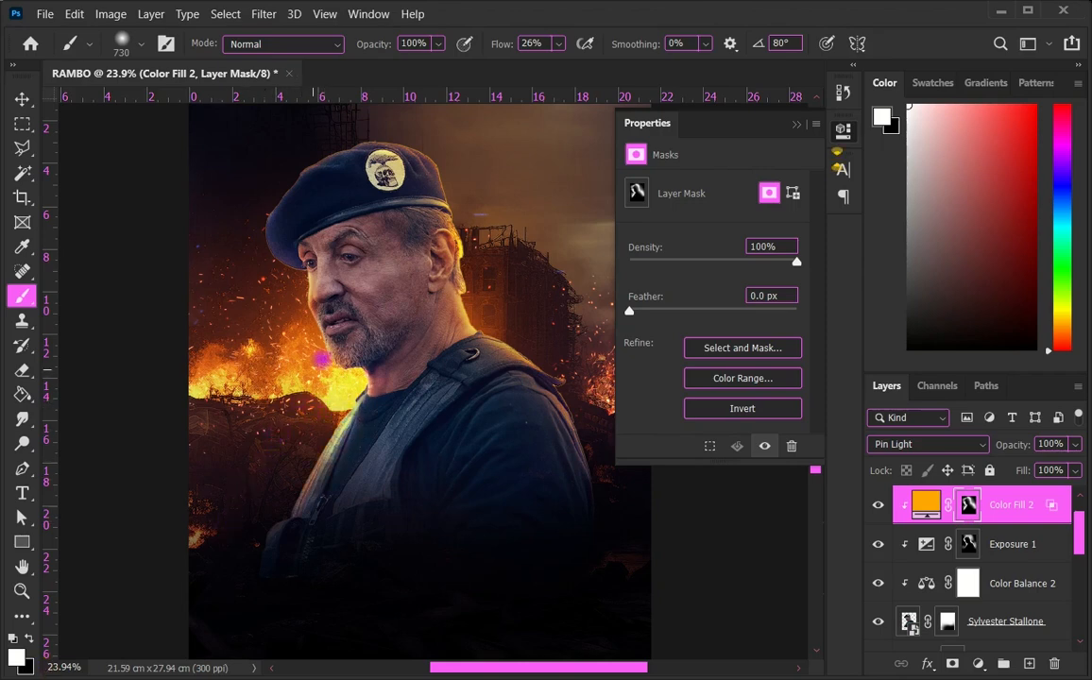
Step: Add orange light along the front of the face and the beret on the Color Fill 2 mask, using 131 px and 922 px brushes
scroll(310, 280, "up", 5)
left_click_drag(355, 355, 257, 374)
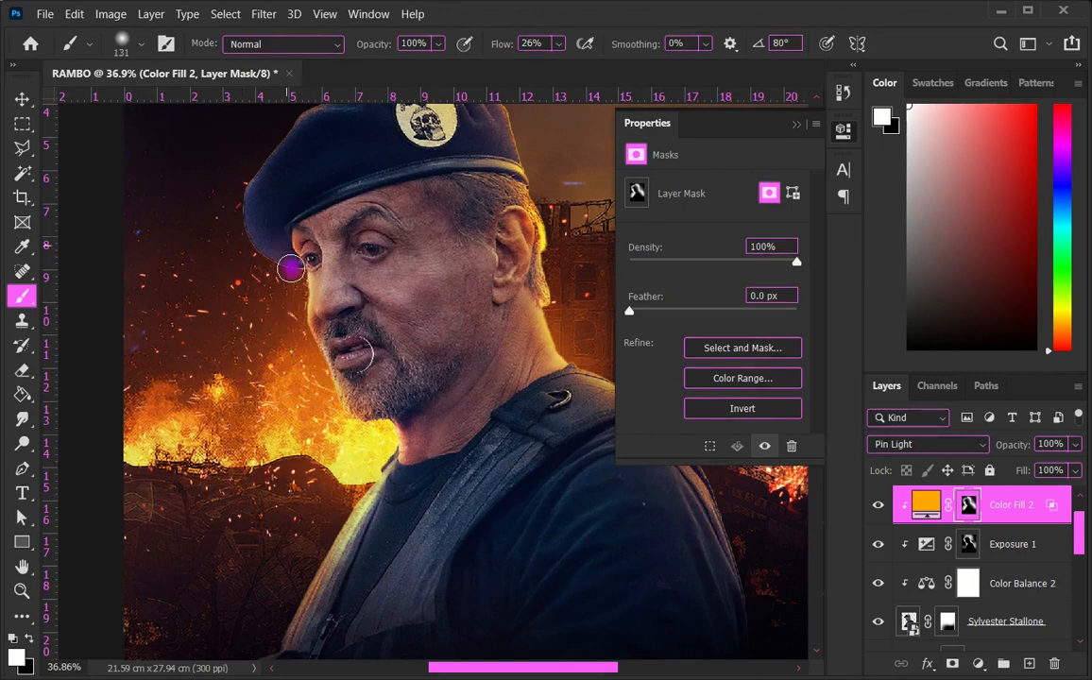
scroll(260, 414, "down", 3)
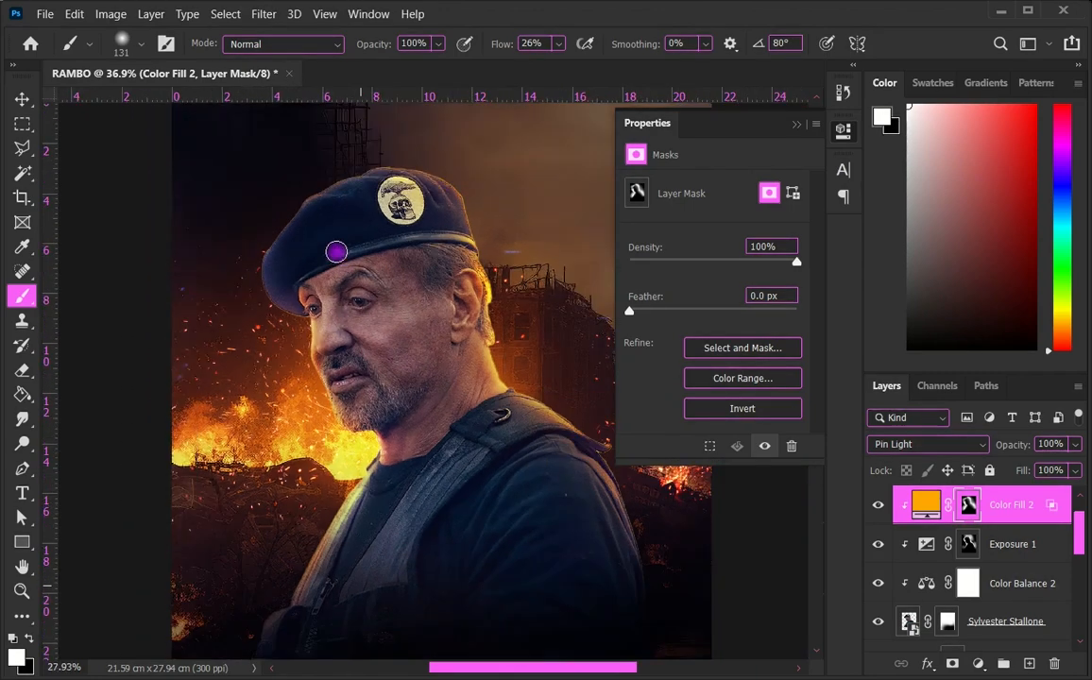
left_click_drag(380, 191, 467, 206)
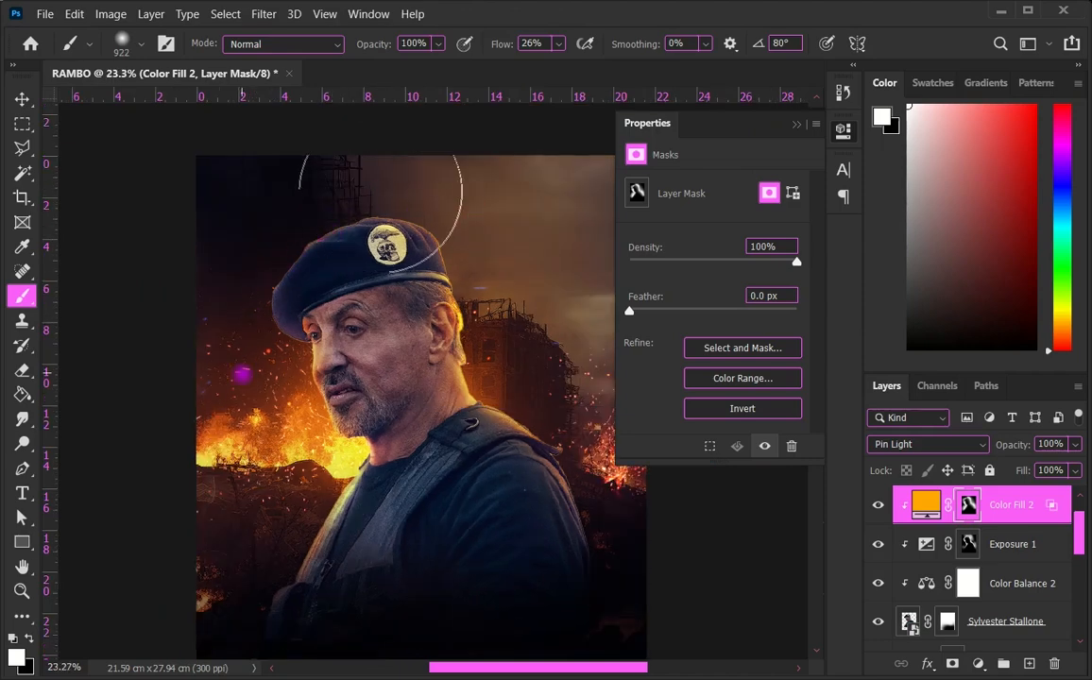
scroll(251, 365, "down", 3)
scroll(410, 446, "up", 3)
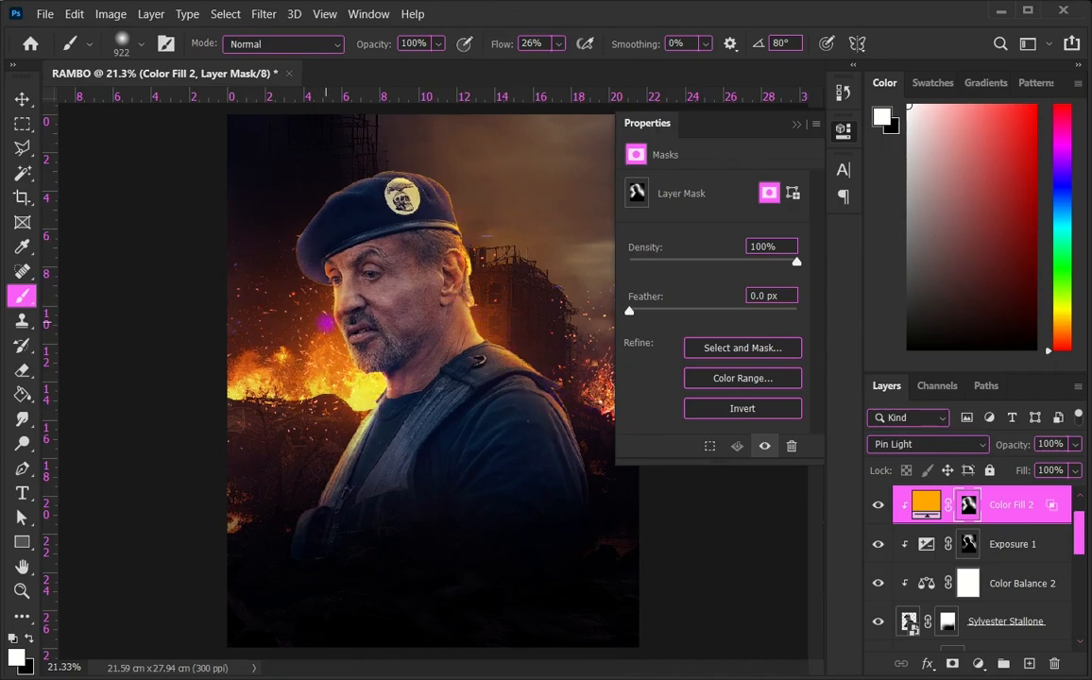
scroll(354, 297, "up", 5)
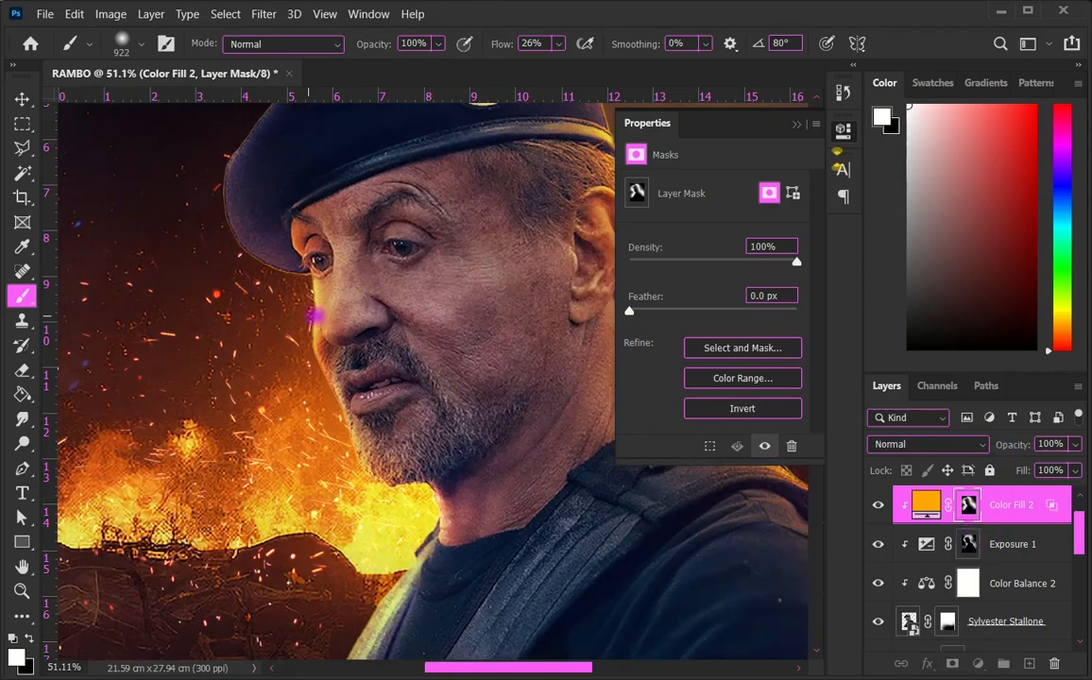
Step: Paint a bright highlight down the nose bridge on the Exposure 1 mask with a 32 px soft brush
key("alt+bracketleft")
mouse_move(388, 323)
left_mouse_down()
mouse_move(272, 312)
mouse_move(237, 316)
mouse_move(217, 340)
mouse_move(198, 331)
mouse_move(147, 349)
left_mouse_up()
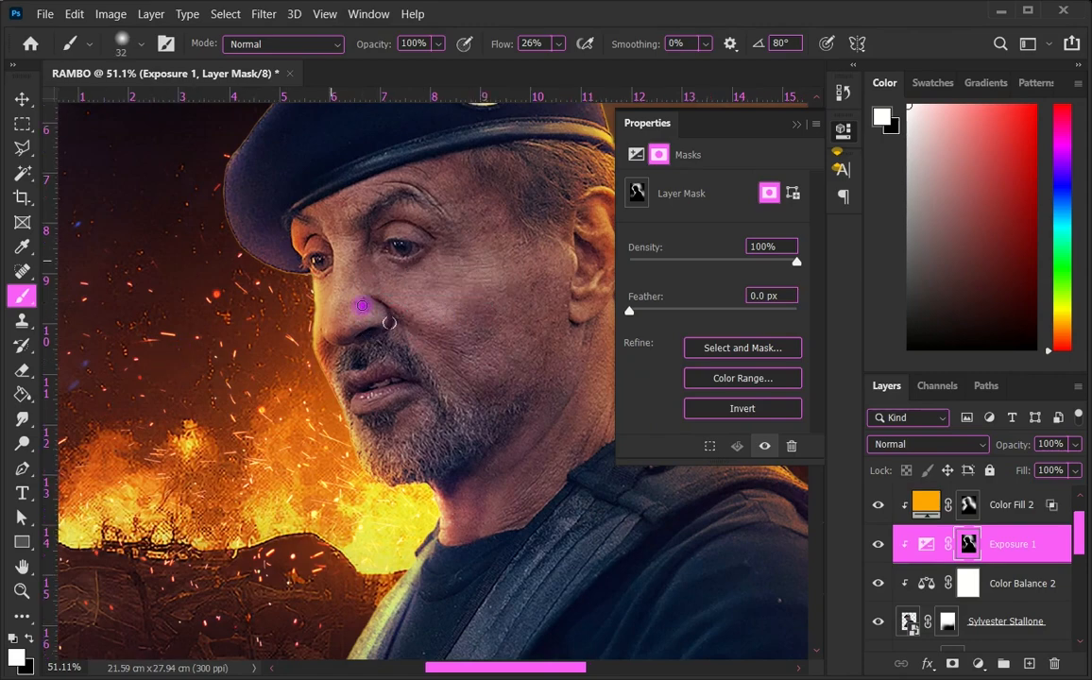
scroll(362, 305, "up", 4)
mouse_move(317, 218)
left_mouse_down()
mouse_move(302, 319)
mouse_move(307, 356)
mouse_move(327, 366)
mouse_move(312, 362)
mouse_move(304, 319)
mouse_move(320, 222)
mouse_move(294, 160)
left_mouse_up()
scroll(406, 312, "down", 2)
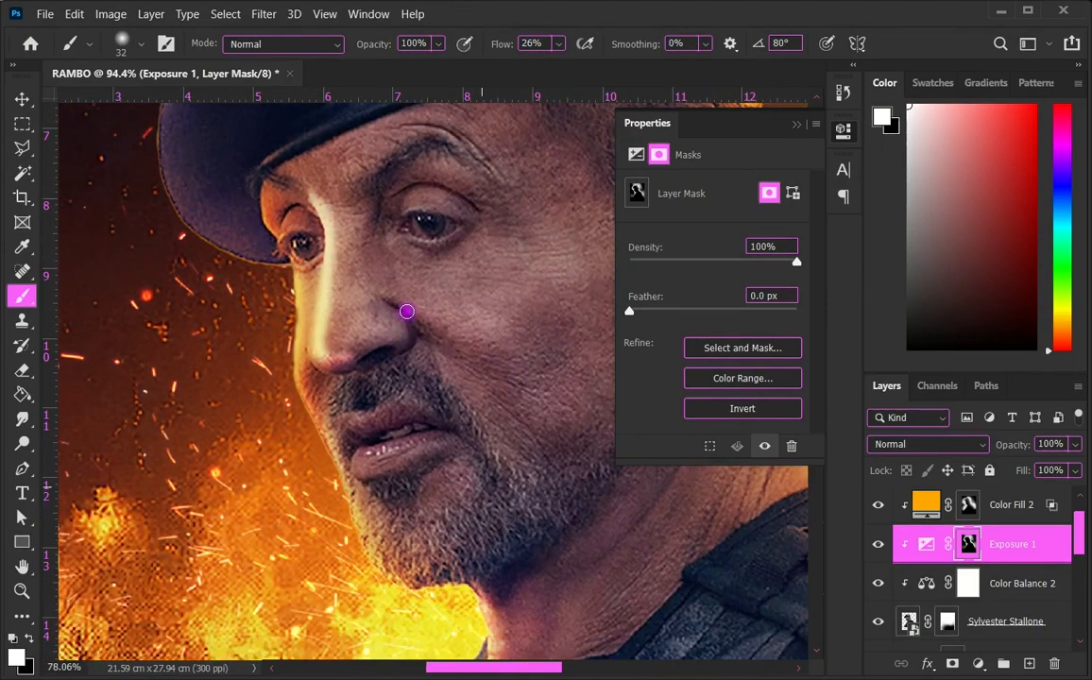
Step: Try to brighten the cheek beside the nose on the Exposure 1 mask with an 80 px brush, and undo the stroke
scroll(407, 312, "down", 1)
mouse_move(408, 312)
left_mouse_down()
mouse_move(465, 343)
mouse_move(502, 415)
left_mouse_up()
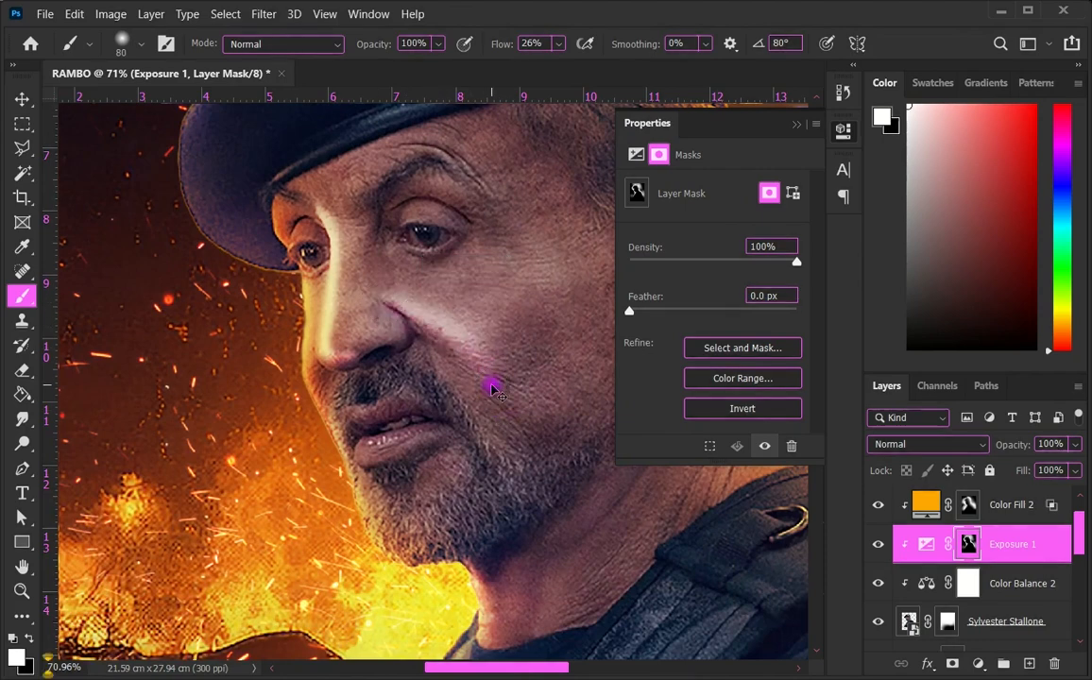
key("ctrl+z")
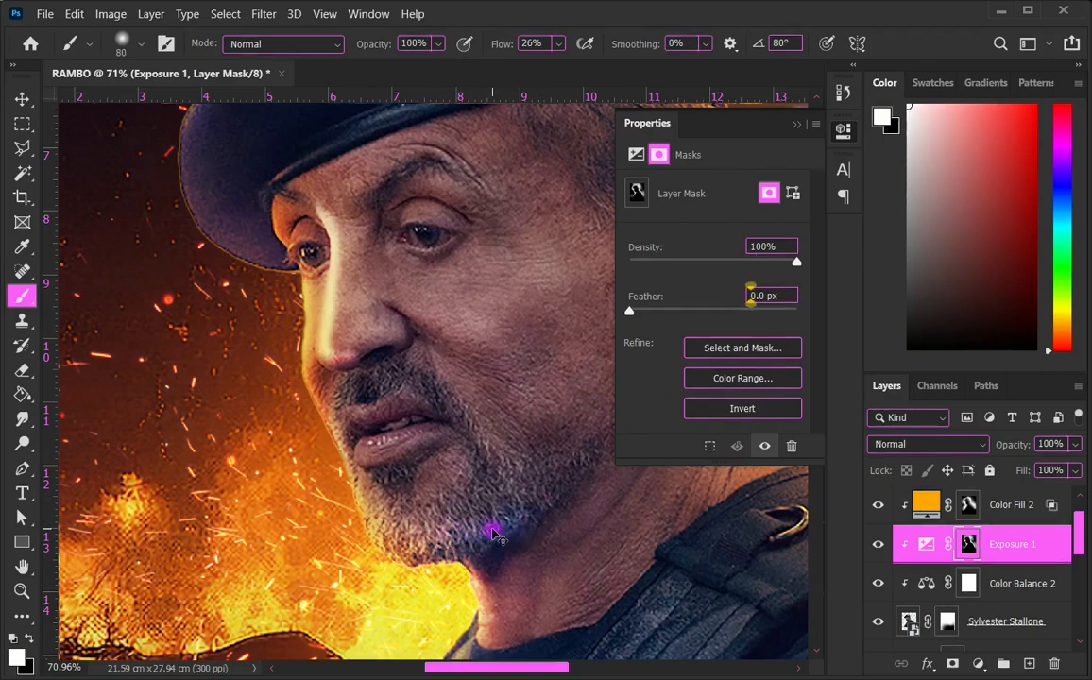
Step: Brighten the lips on the Exposure 1 mask with a 55 px soft brush
scroll(316, 244, "up", 1)
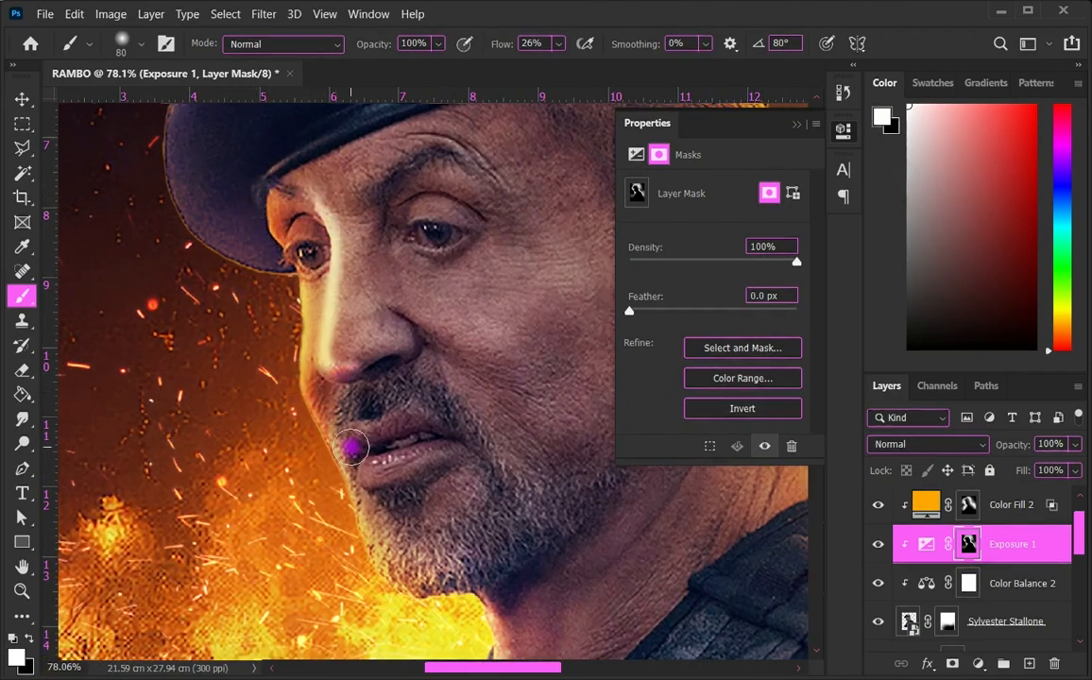
mouse_move(366, 430)
left_mouse_down()
mouse_move(366, 470)
mouse_move(409, 475)
mouse_move(312, 479)
left_mouse_up()
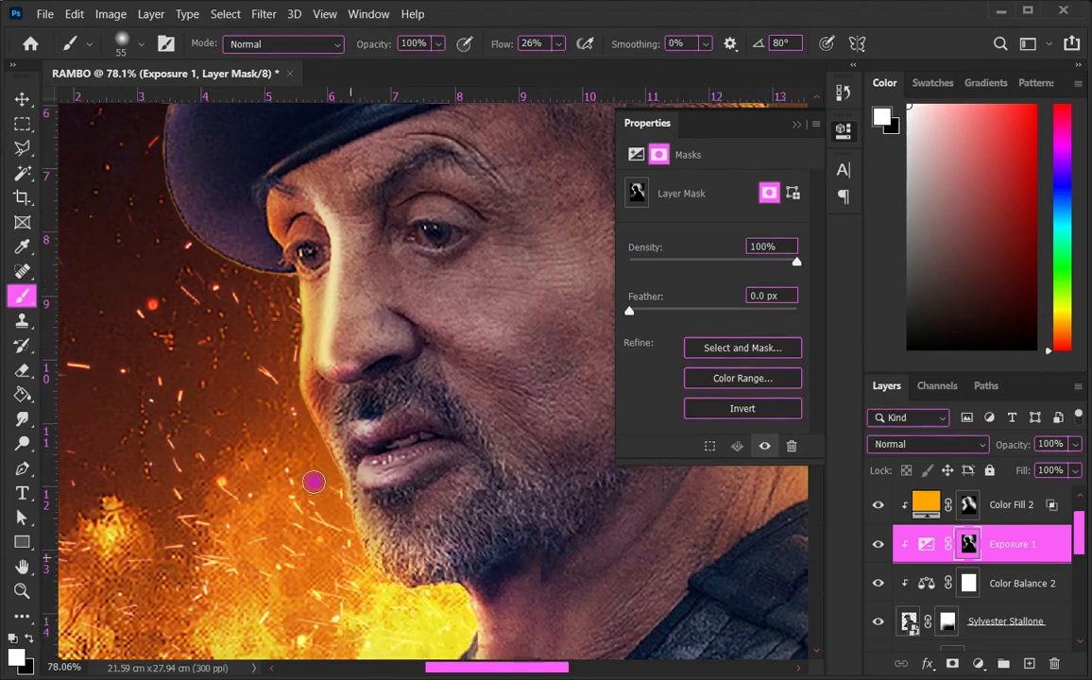
scroll(349, 370, "down", 3)
scroll(351, 402, "up", 3)
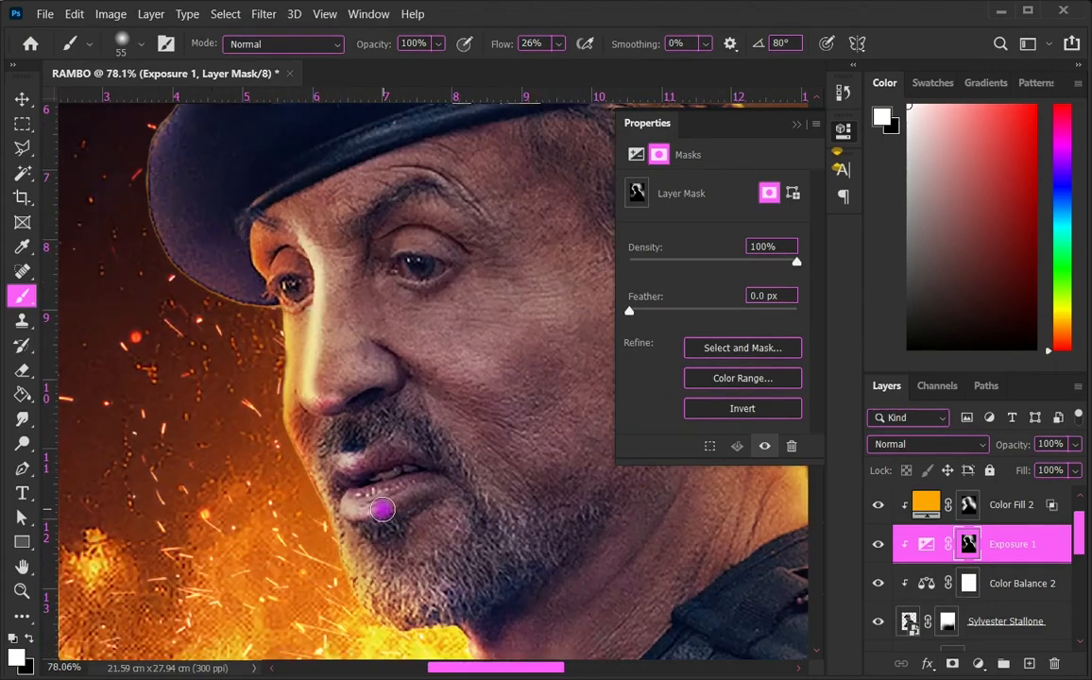
scroll(339, 493, "down", 3)
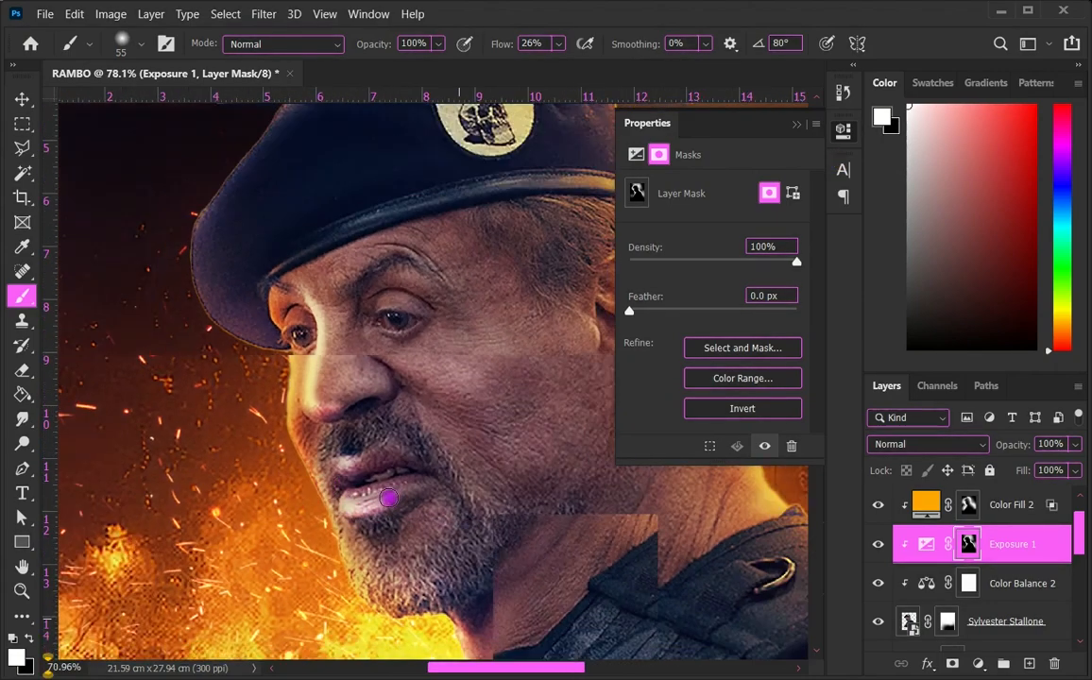
Step: Tone down the bright nose bridge highlight on the Exposure 1 mask with a 91 px soft black brush
scroll(256, 467, "up", 4)
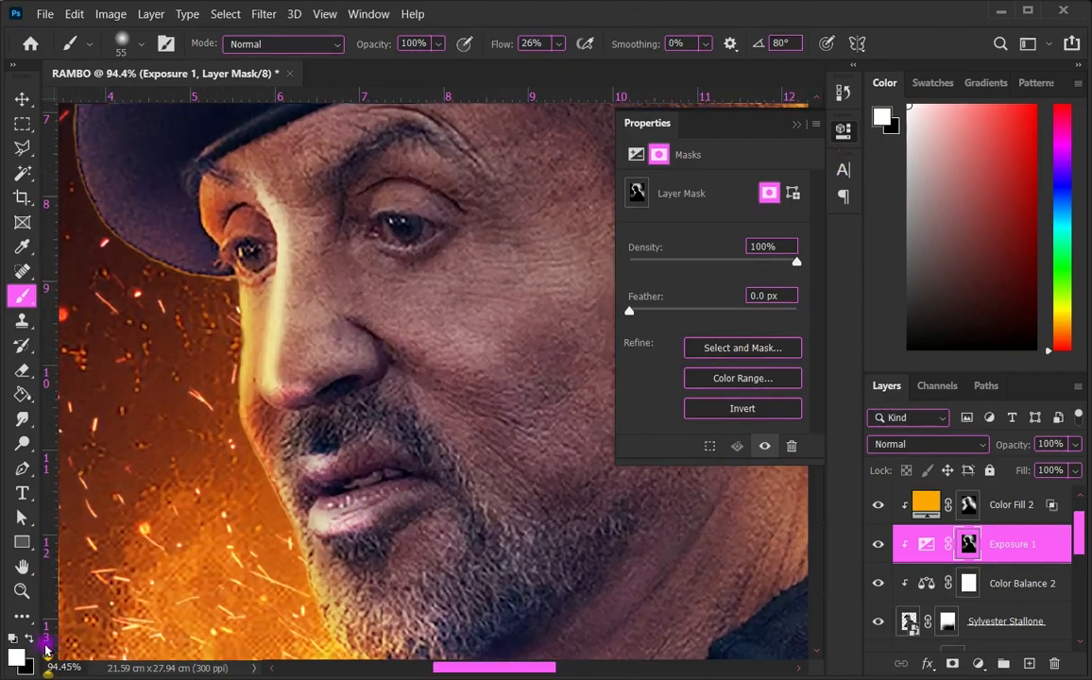
left_click(31, 643)
left_click_drag(366, 304, 386, 309)
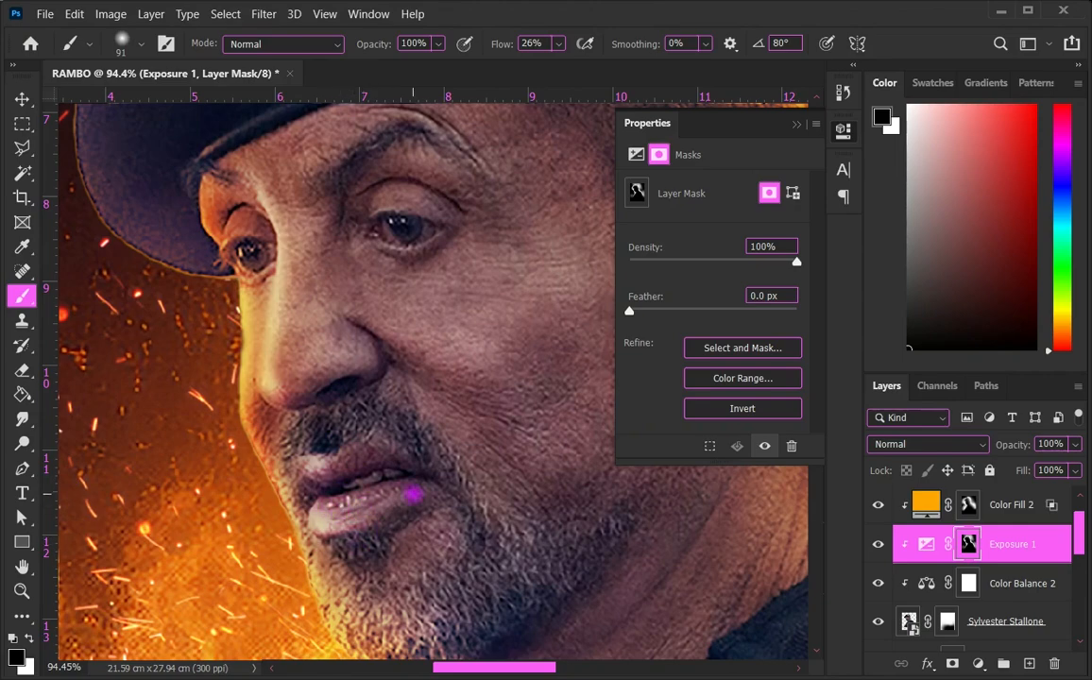
scroll(413, 492, "down", 5)
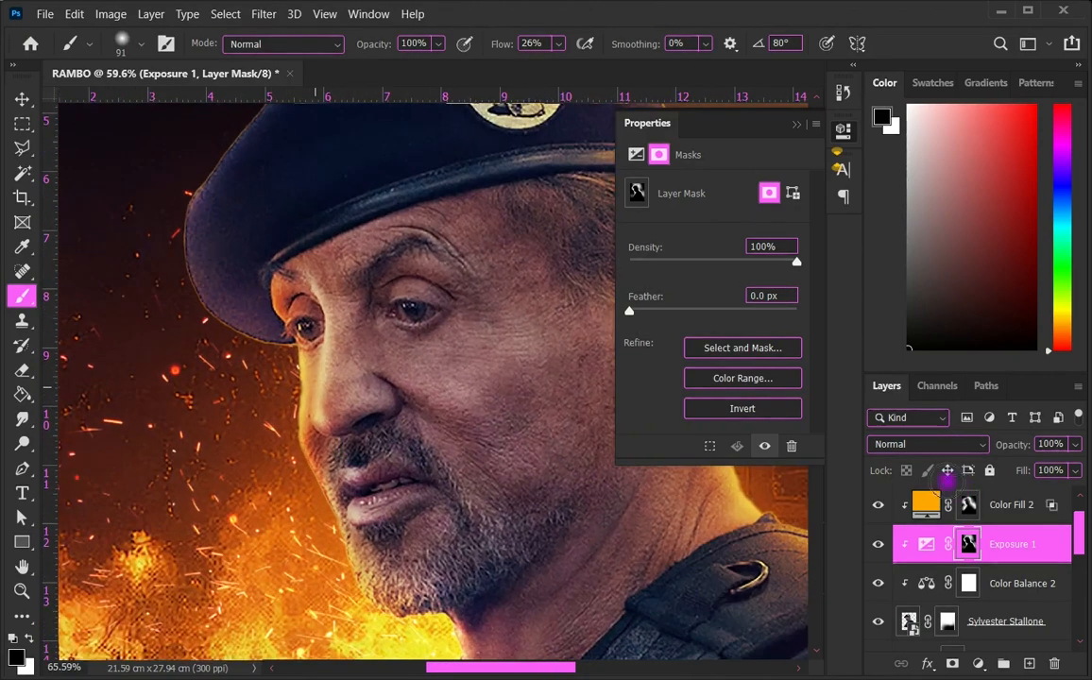
Step: Refine the orange light around the nose and inner eye on the Color Fill 2 mask, using 91 px and 175 px soft brushes
left_click(969, 506)
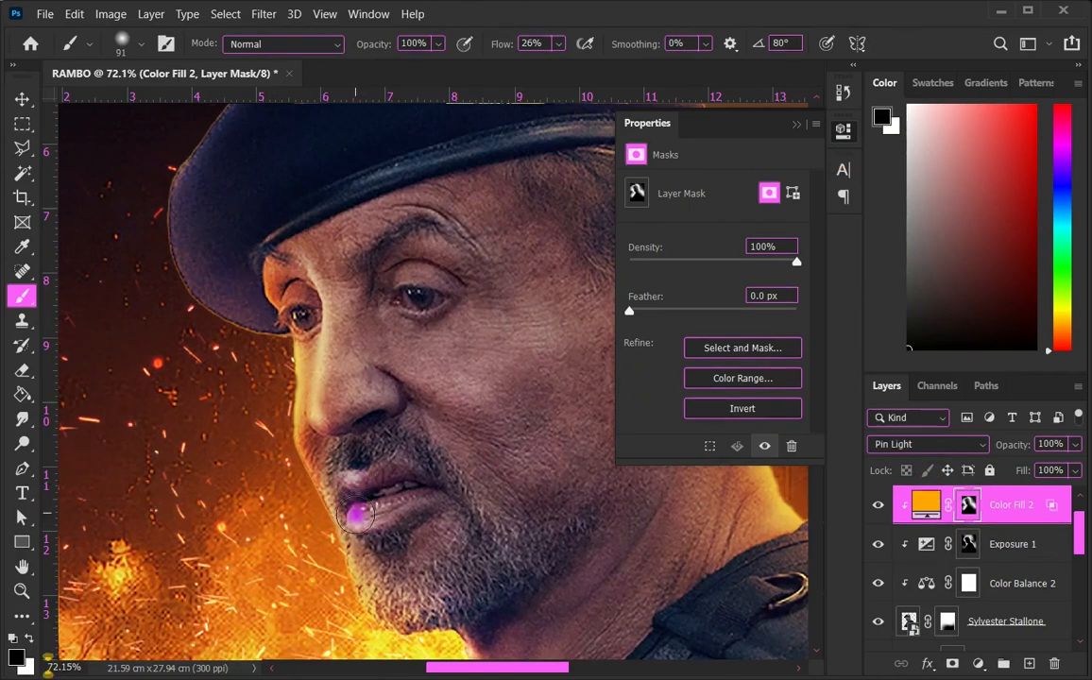
left_click(29, 638)
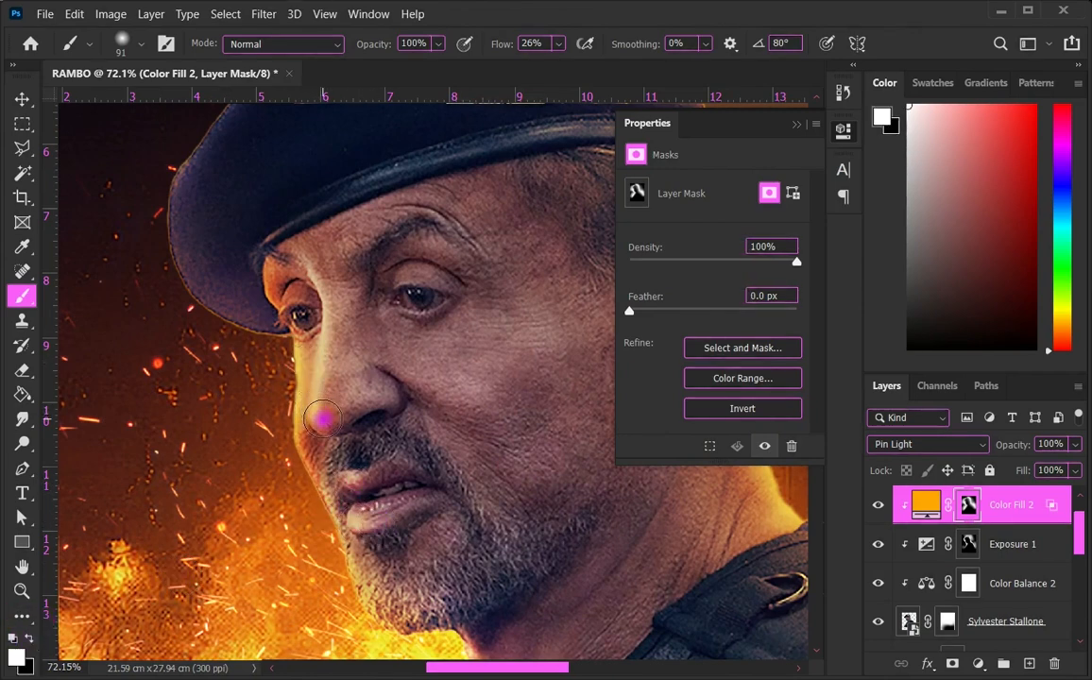
left_click_drag(305, 259, 341, 267)
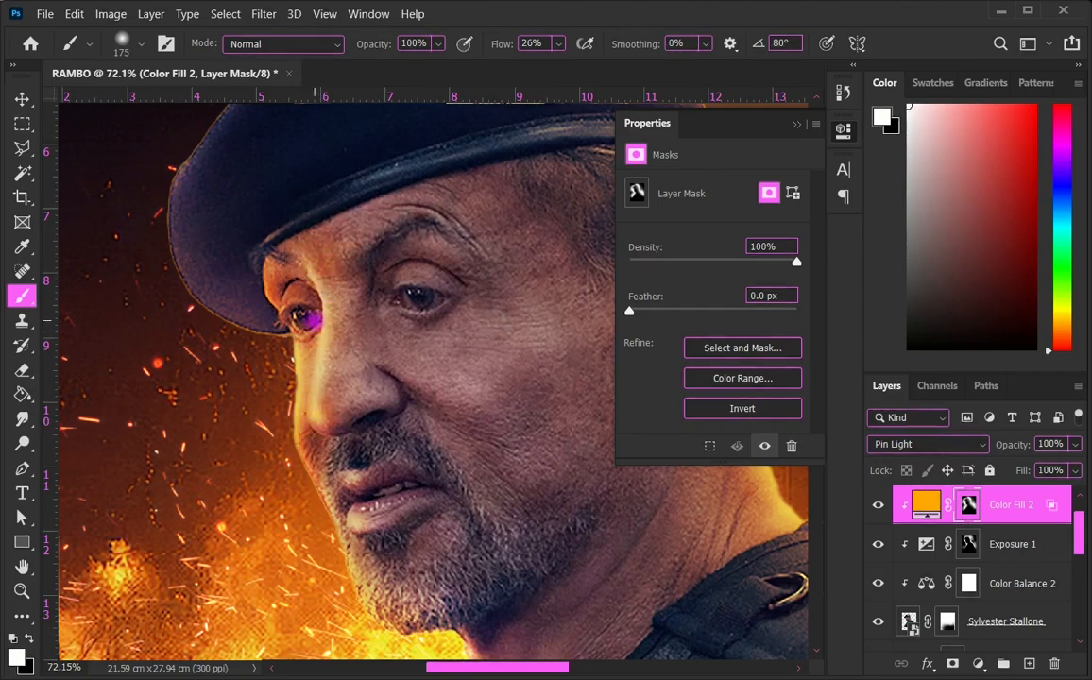
left_click(30, 640)
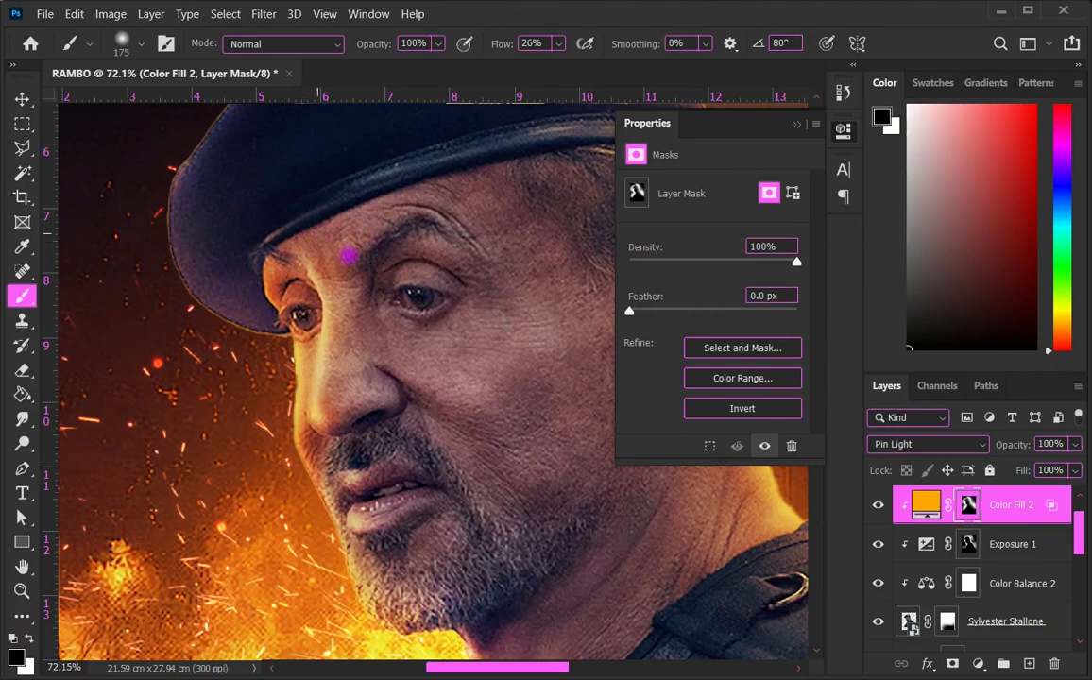
scroll(295, 355, "down", 5)
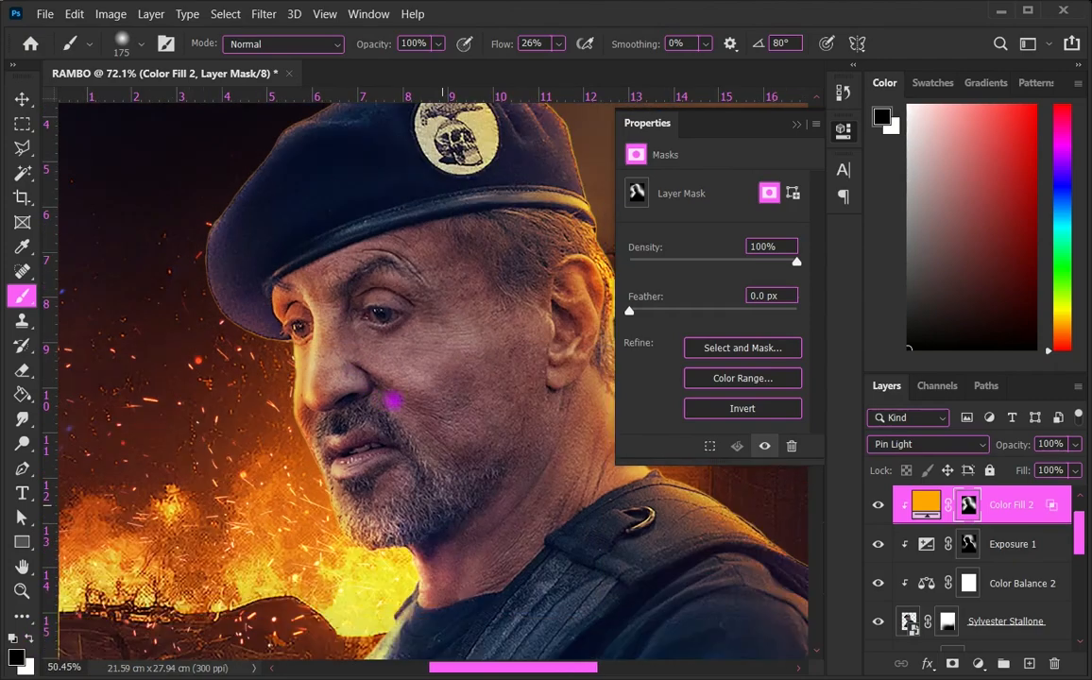
scroll(352, 397, "up", 4)
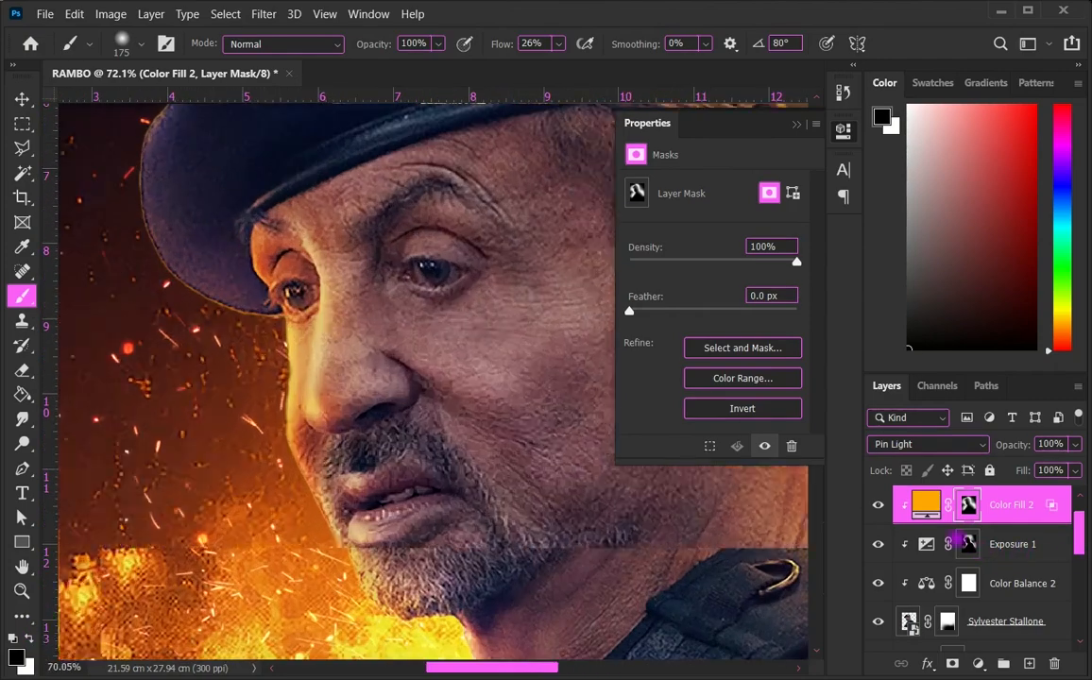
Step: Soften the remaining highlight along the nose on the Exposure 1 mask with a 175 px black brush
key("alt+bracketleft")
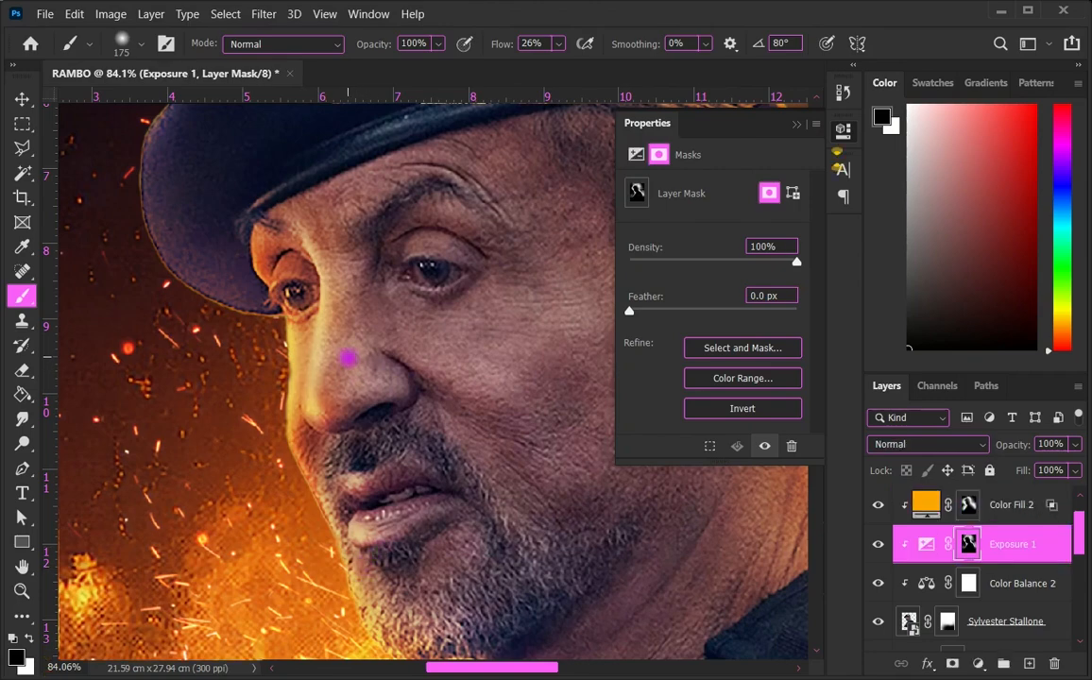
scroll(364, 406, "down", 5)
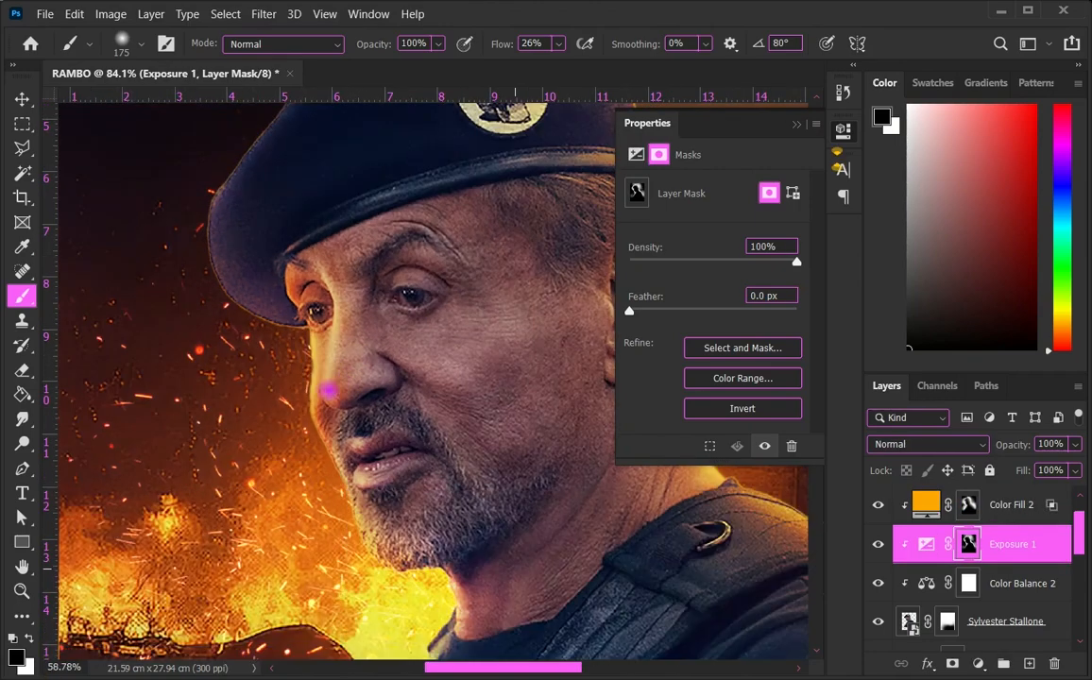
scroll(543, 453, "up", 2)
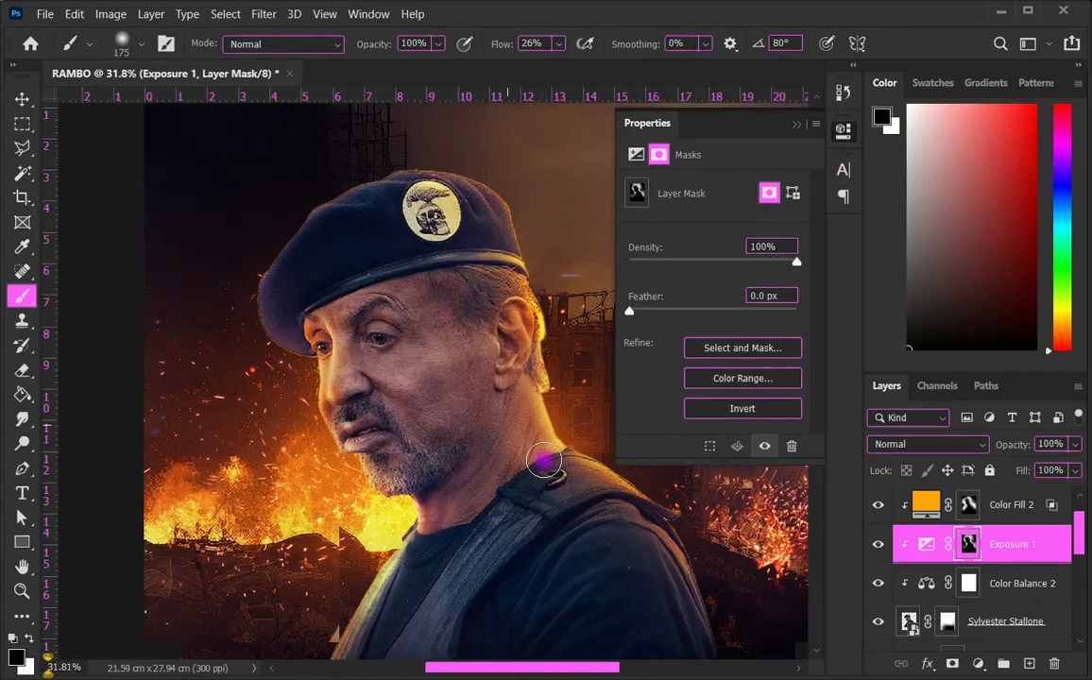
Step: Adjust the orange glow over the face and beret on the Color Fill 2 mask with a 549 px soft brush, alternating white and black
key("alt+bracketright")
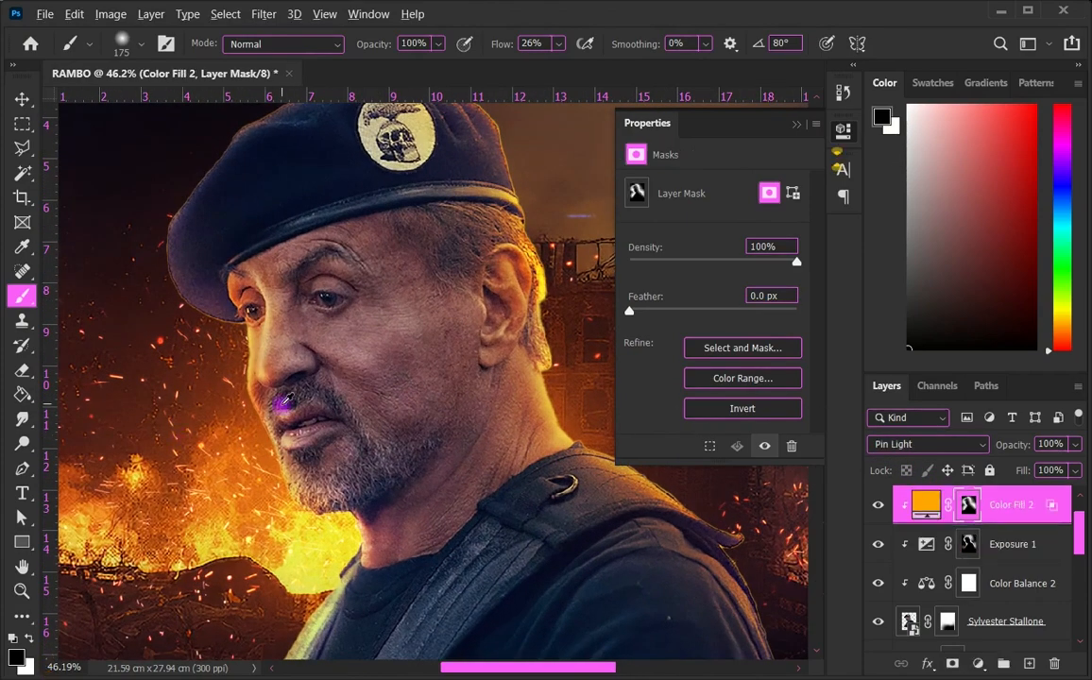
left_click(33, 640)
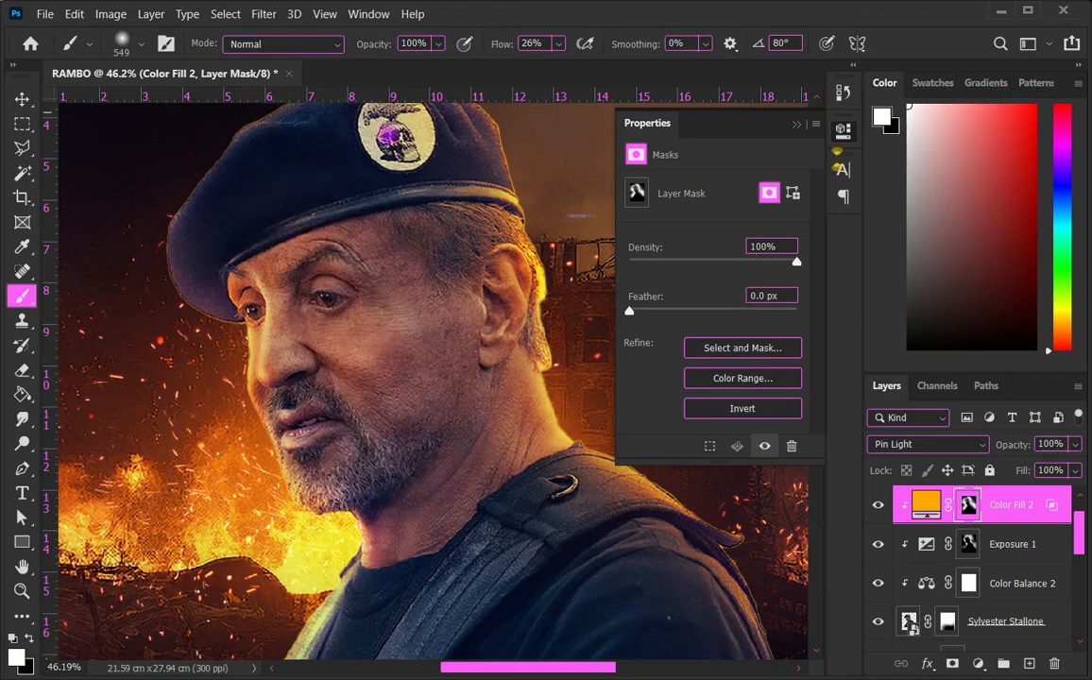
left_click(31, 646)
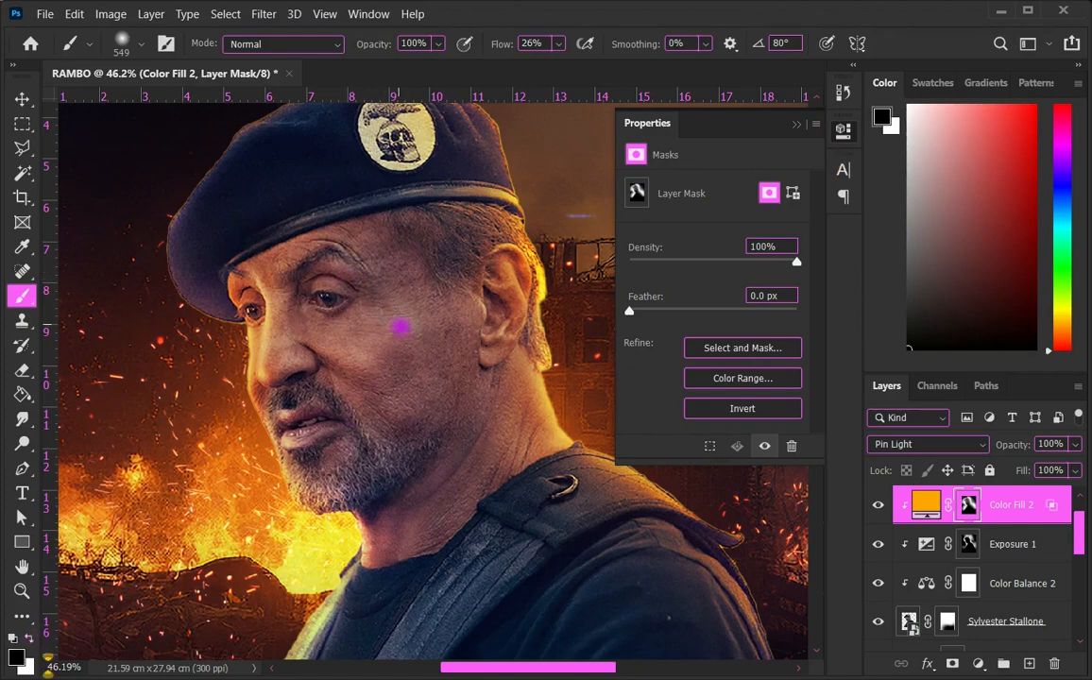
Step: Examine the whole poster and the lit edges around the face, ear and neck up close
scroll(344, 271, "down", 5)
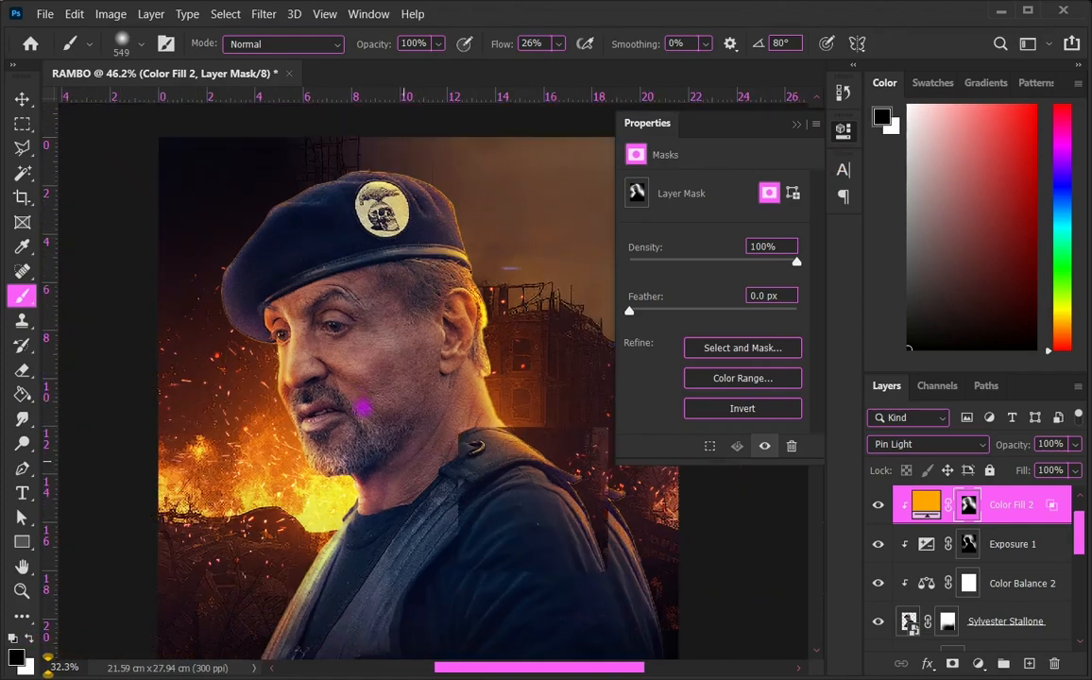
scroll(397, 247, "up", 5)
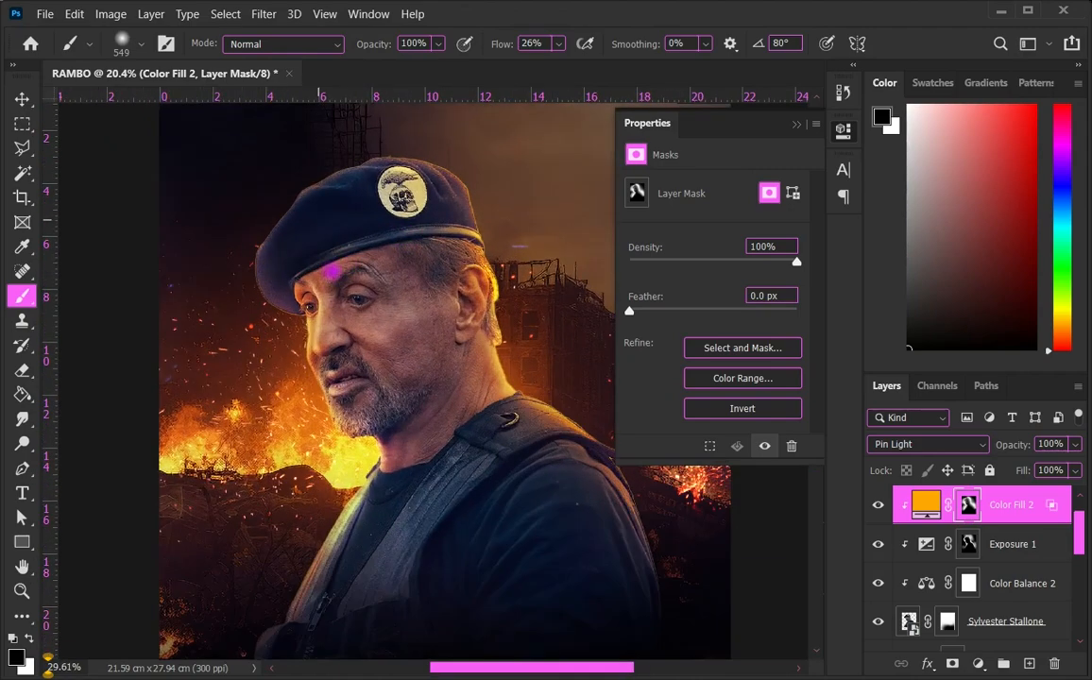
scroll(413, 284, "down", 5)
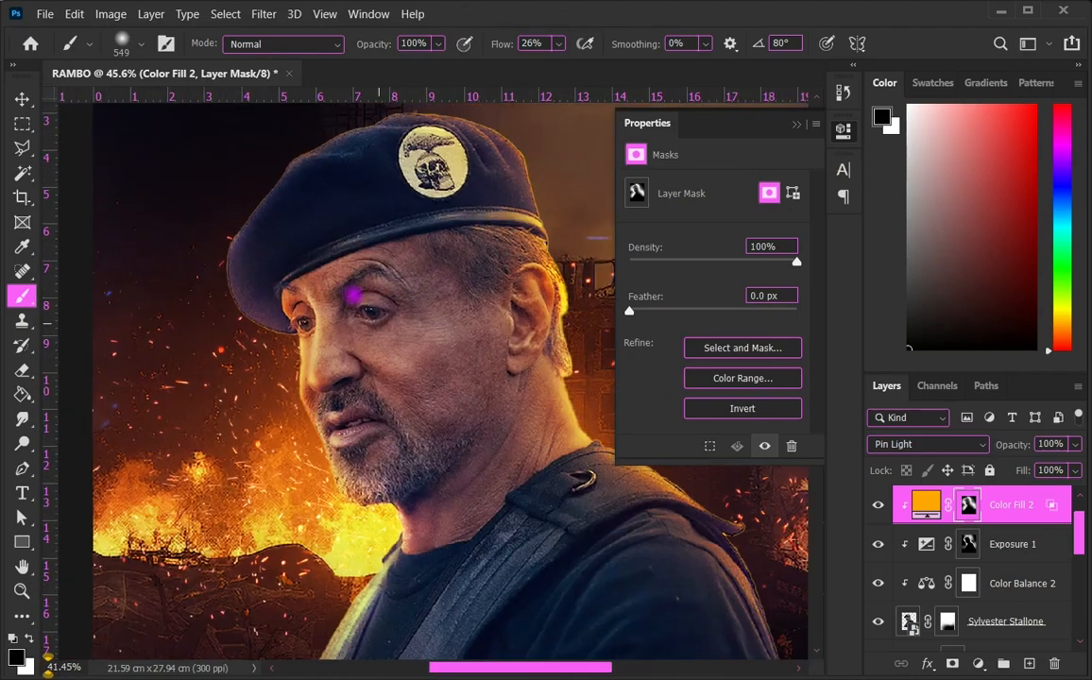
scroll(428, 381, "up", 3)
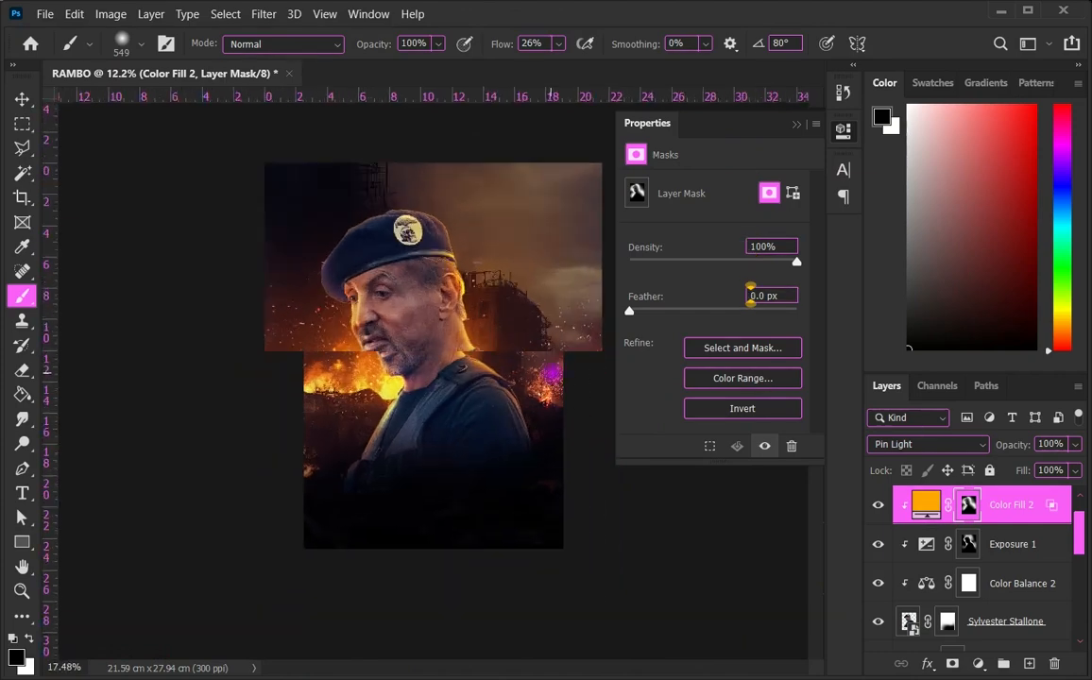
scroll(526, 296, "up", 3)
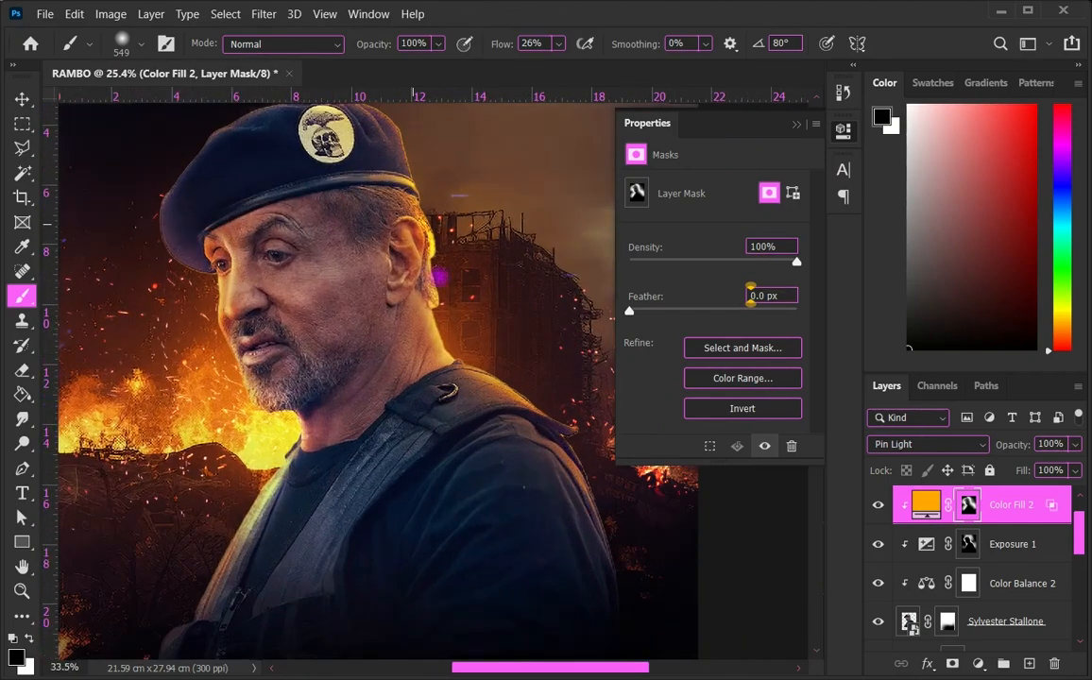
scroll(387, 251, "up", 3)
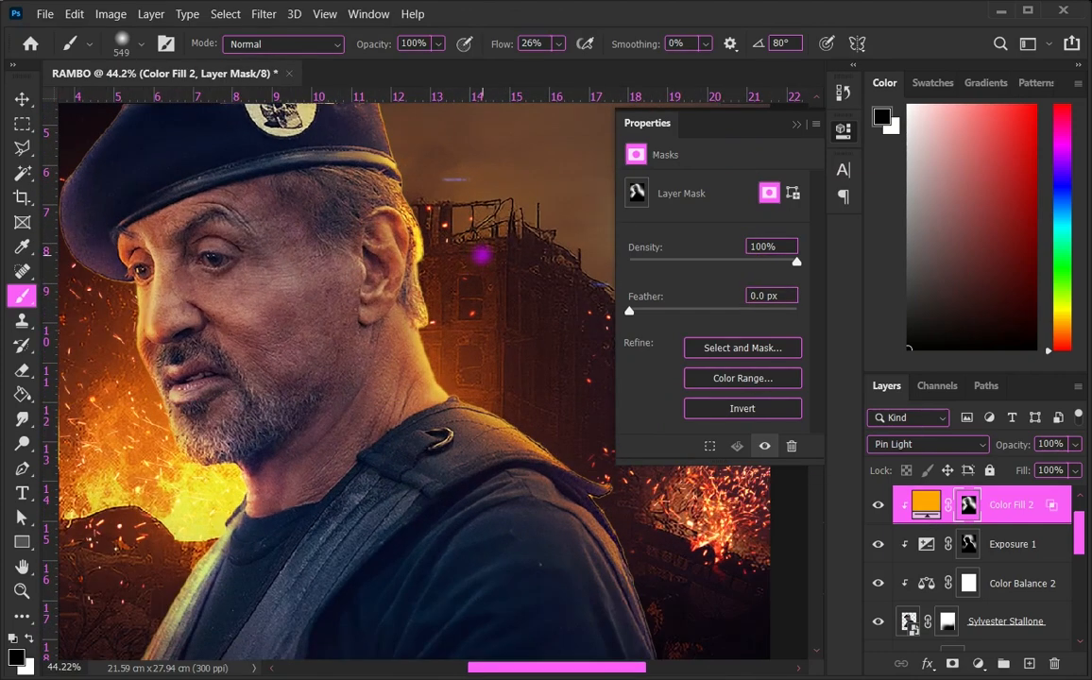
scroll(467, 258, "up", 2)
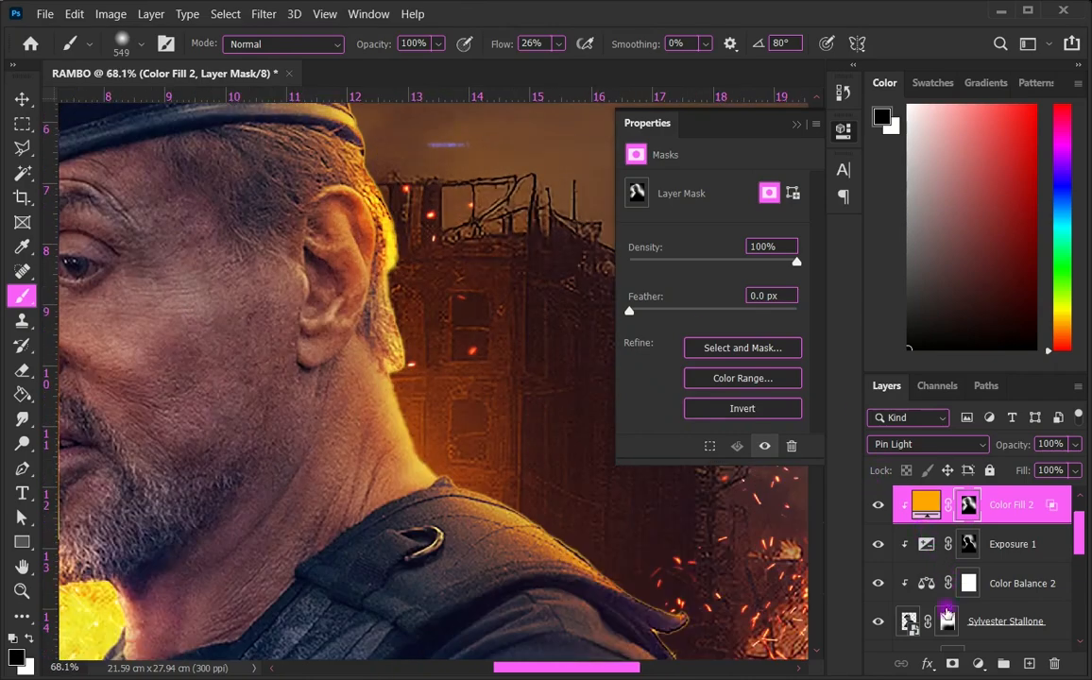
Step: Paint out the yellow fringe along the hair behind the ear on the Sylvester Stallone mask with a 53 px soft black brush
left_click(945, 614)
scroll(425, 243, "up", 2)
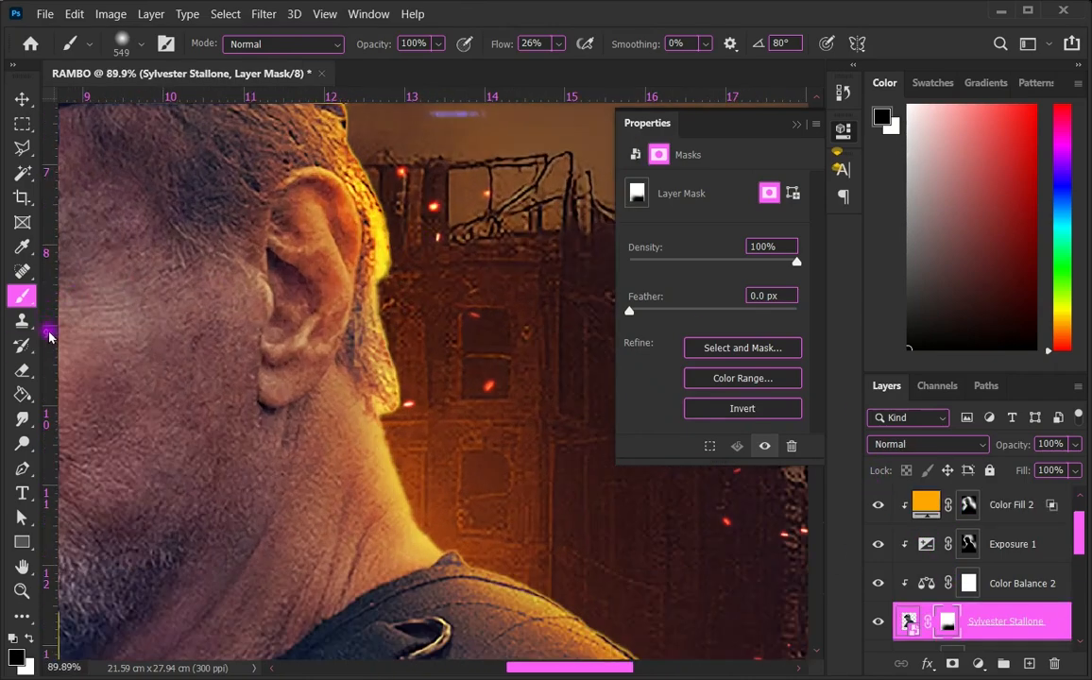
mouse_move(500, 355)
left_mouse_down()
mouse_move(281, 388)
mouse_move(262, 373)
left_mouse_up()
scroll(382, 191, "up", 1)
scroll(381, 192, "up", 1)
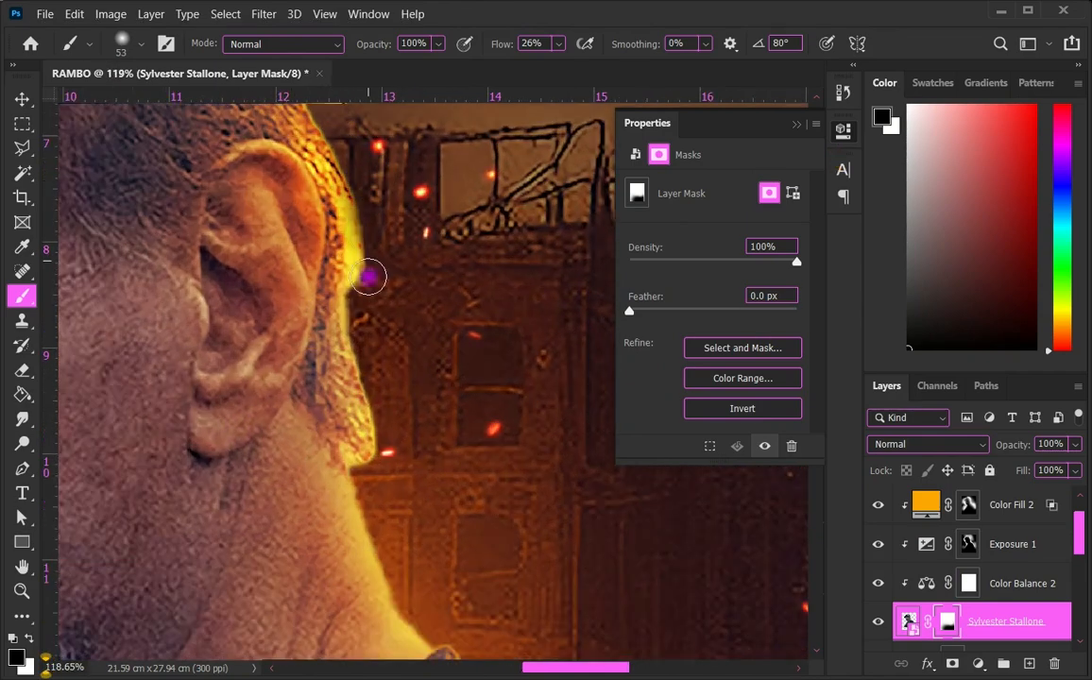
mouse_move(368, 184)
left_mouse_down()
mouse_move(367, 341)
mouse_move(361, 207)
mouse_move(357, 305)
mouse_move(392, 439)
mouse_move(332, 115)
mouse_move(369, 337)
mouse_move(354, 151)
mouse_move(332, 142)
mouse_move(390, 469)
mouse_move(362, 320)
mouse_move(394, 433)
mouse_move(382, 375)
left_mouse_up()
scroll(385, 339, "down", 4)
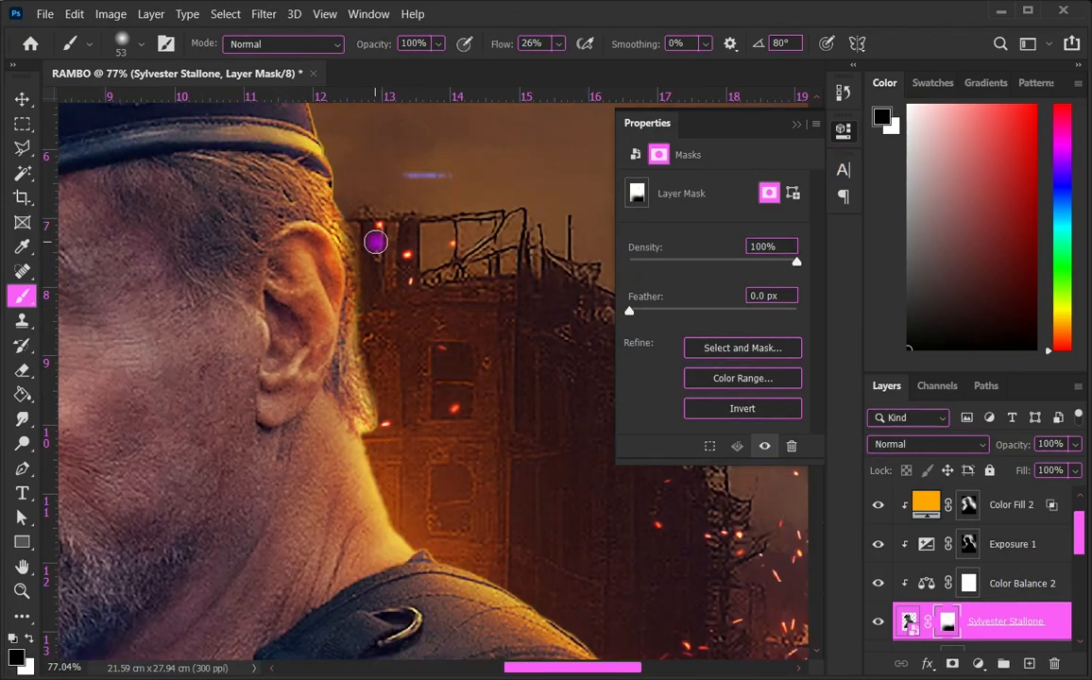
mouse_move(364, 235)
left_mouse_down()
mouse_move(390, 446)
mouse_move(376, 424)
left_mouse_up()
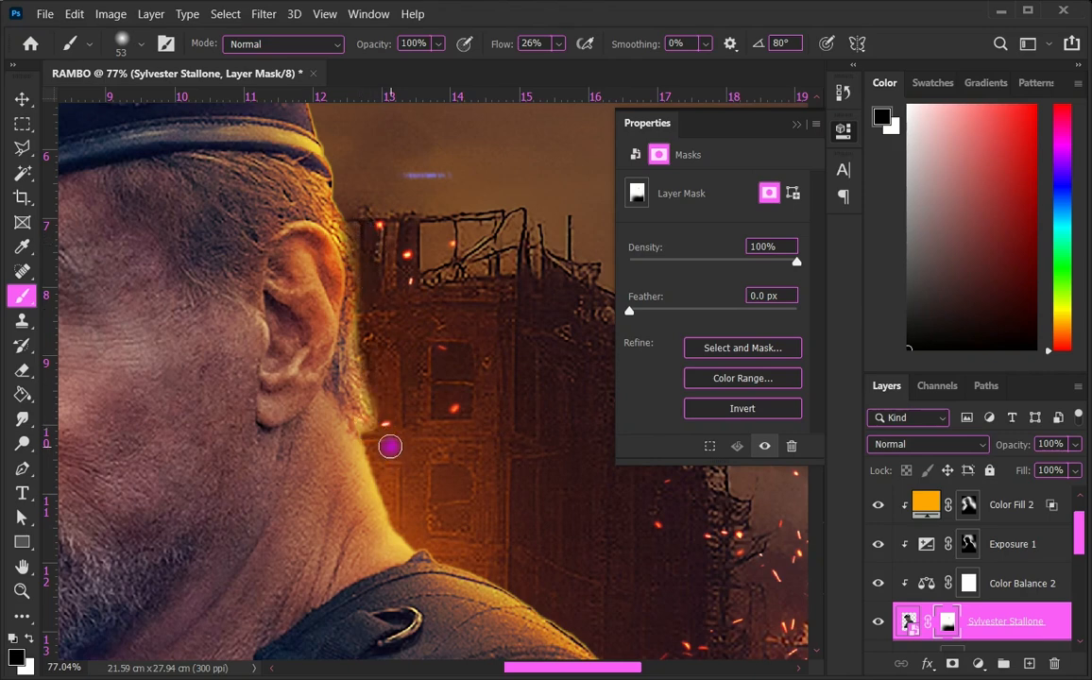
Step: Soften the hair edge behind the ear on the Sylvester Stallone mask with a 179 px black brush at 0% hardness
left_click_drag(385, 406, 422, 407)
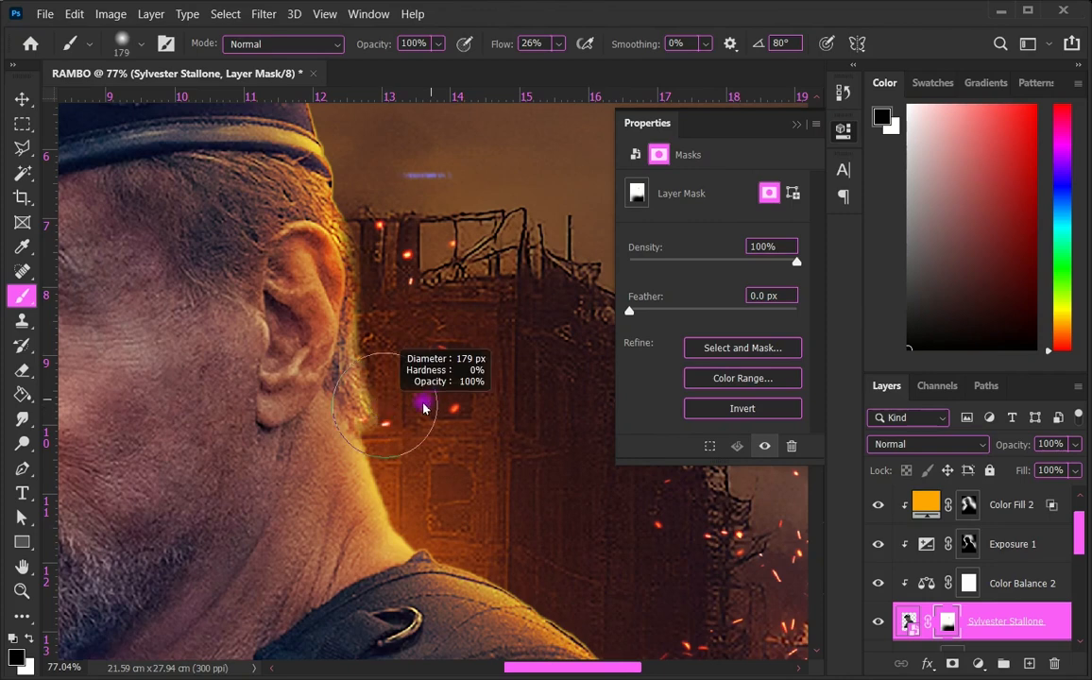
left_click_drag(381, 357, 393, 313)
key("ctrl+minus")
key("ctrl+minus")
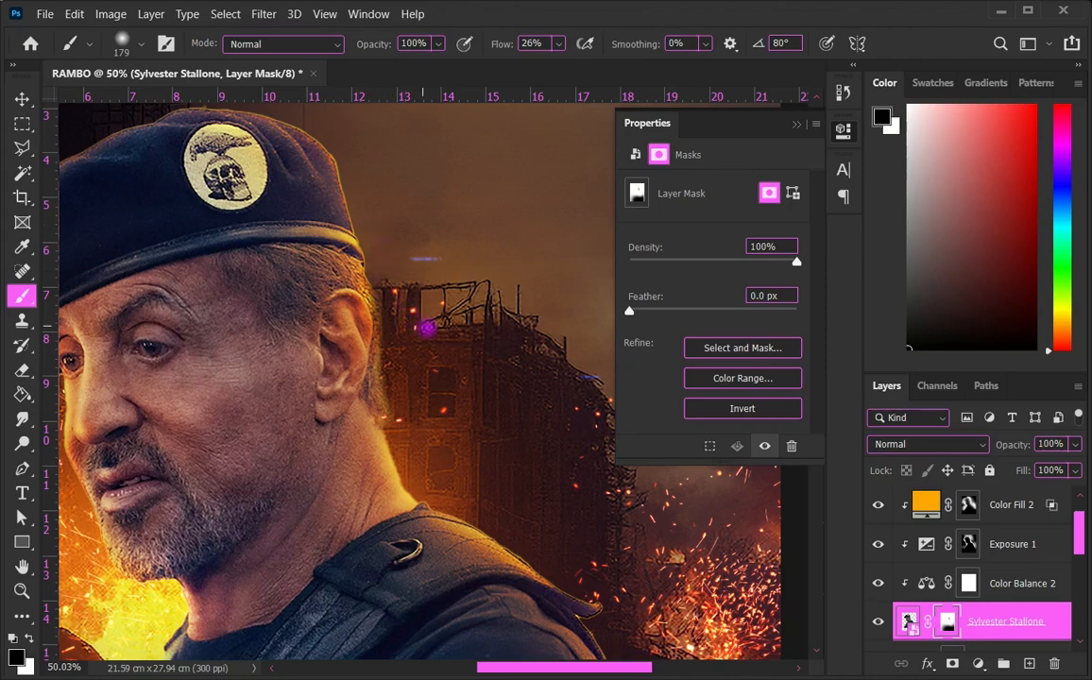
scroll(430, 327, "down", 5)
scroll(434, 390, "up", 4)
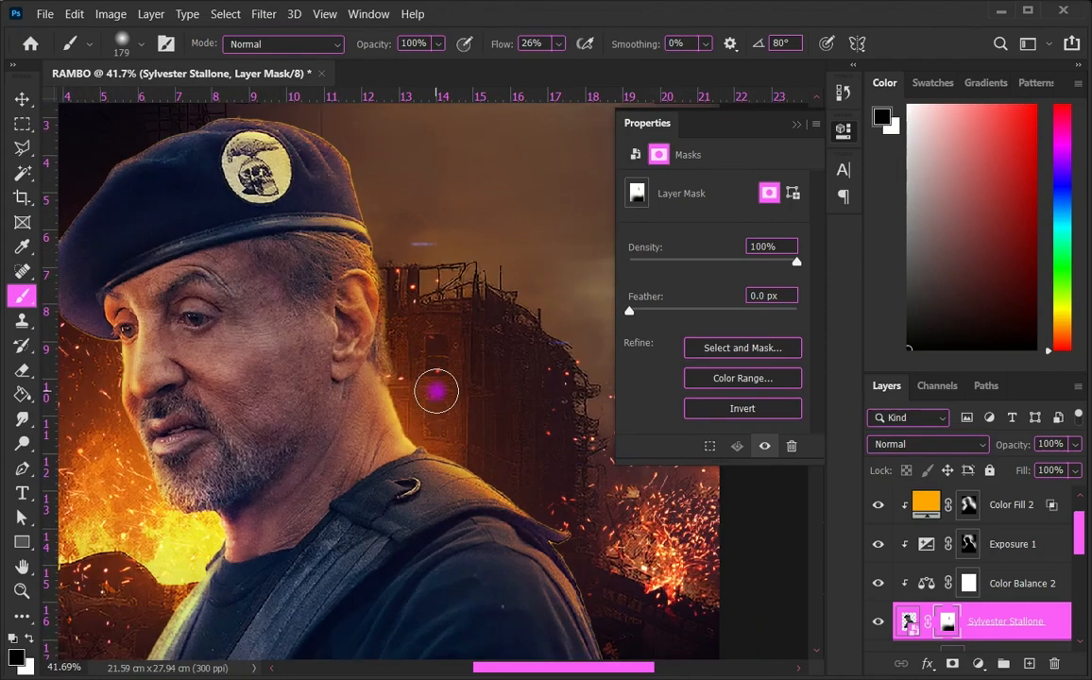
Step: Restore the hair and neck edge behind the ear on the Sylvester Stallone mask with a 91 px soft white brush
scroll(387, 325, "up", 9)
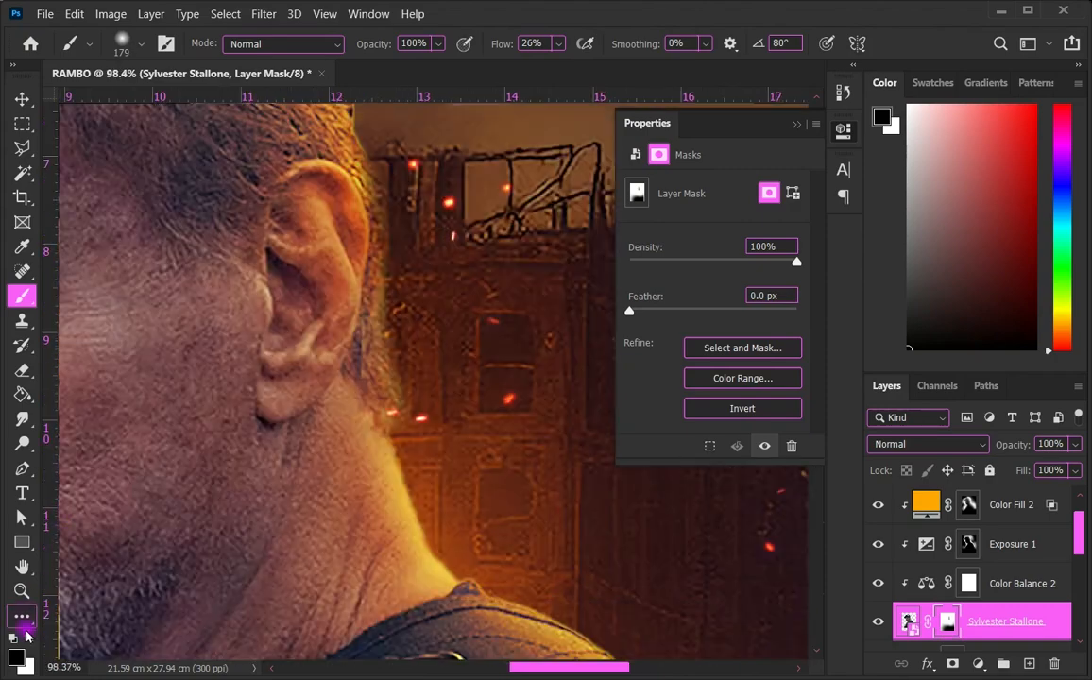
left_click(32, 640)
left_click_drag(528, 344, 477, 361)
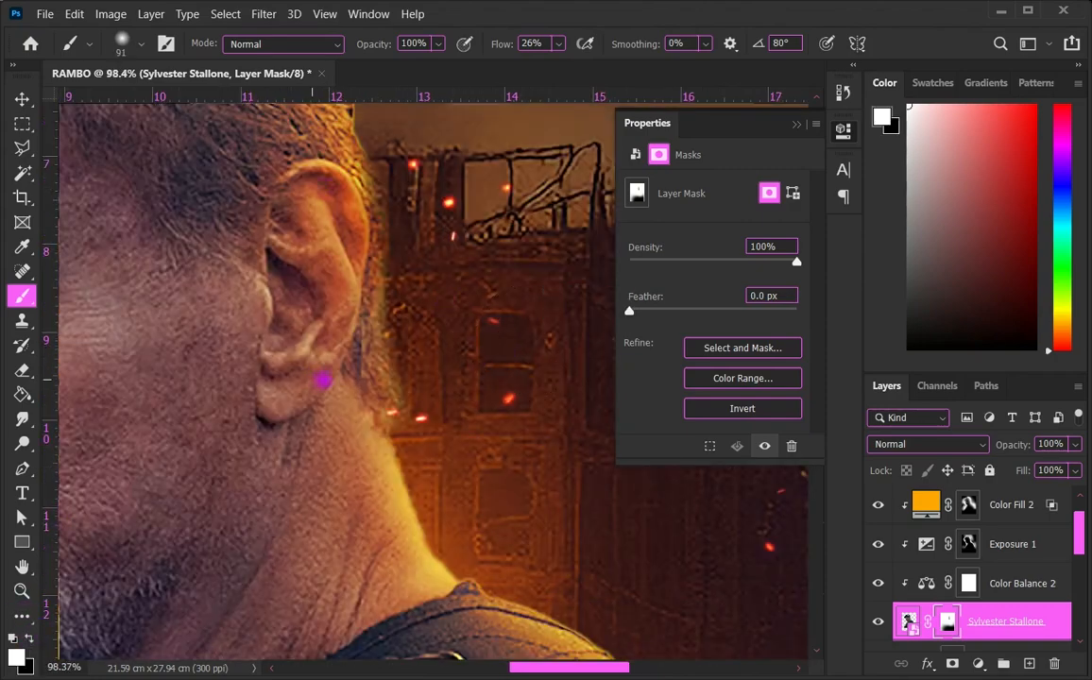
scroll(508, 377, "down", 8)
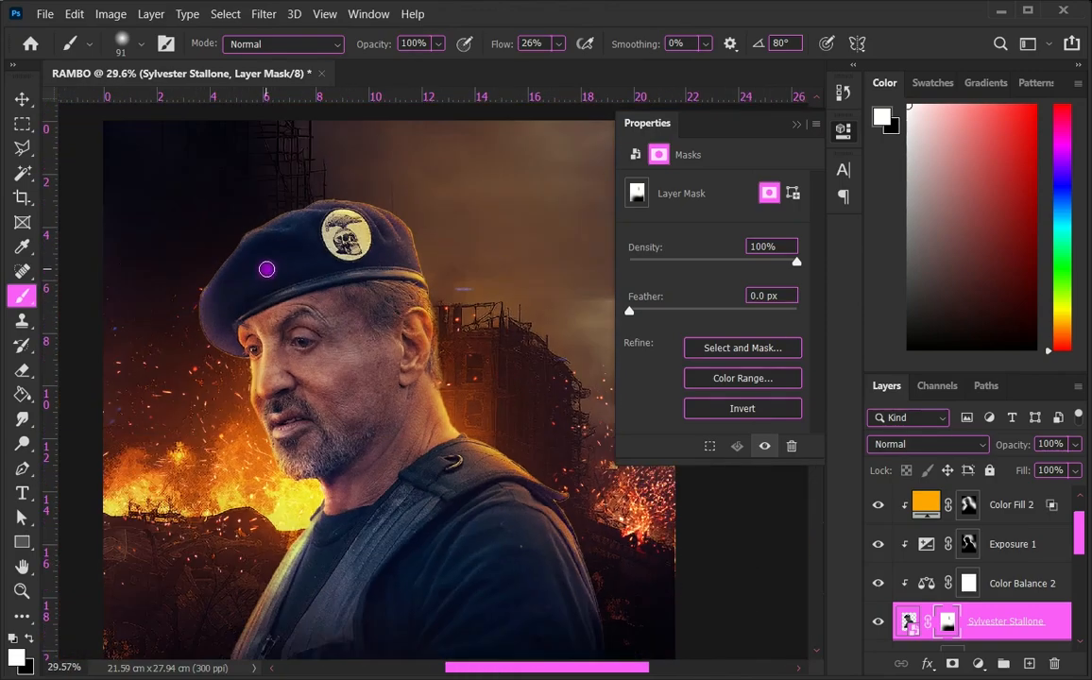
scroll(265, 271, "down", 3)
Step: Switch to the Move tool, deselect all layers, collapse the document properties and select the Color Balance 1 layer
left_click(21, 98)
left_click(139, 178)
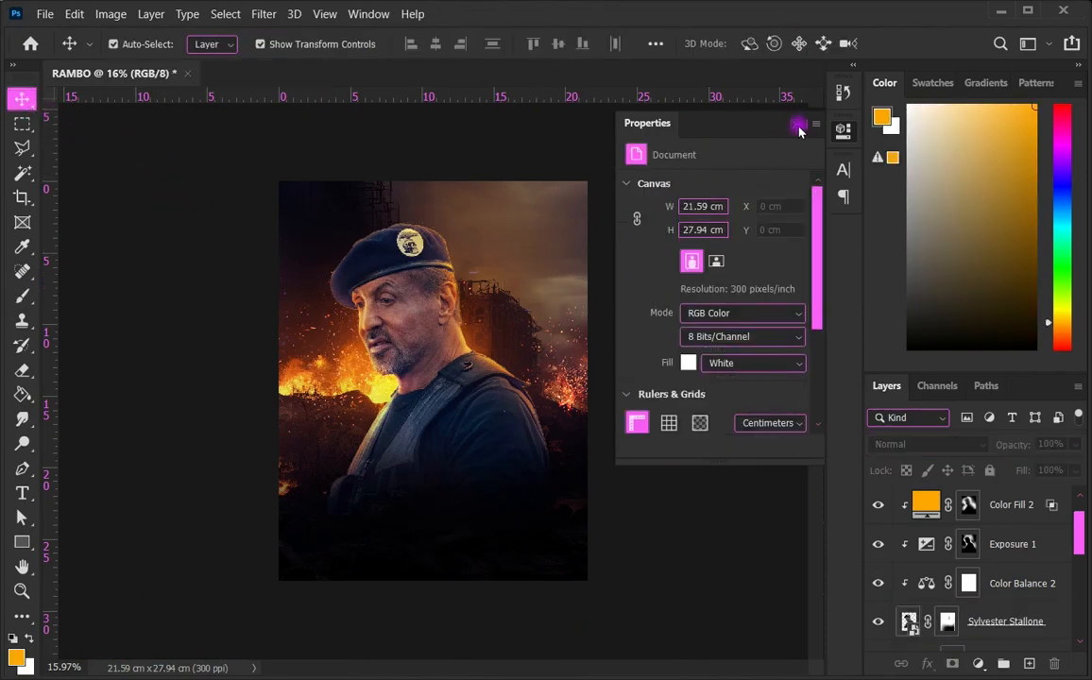
left_click(798, 125)
scroll(987, 555, "down", 4)
scroll(1006, 558, "up", 2)
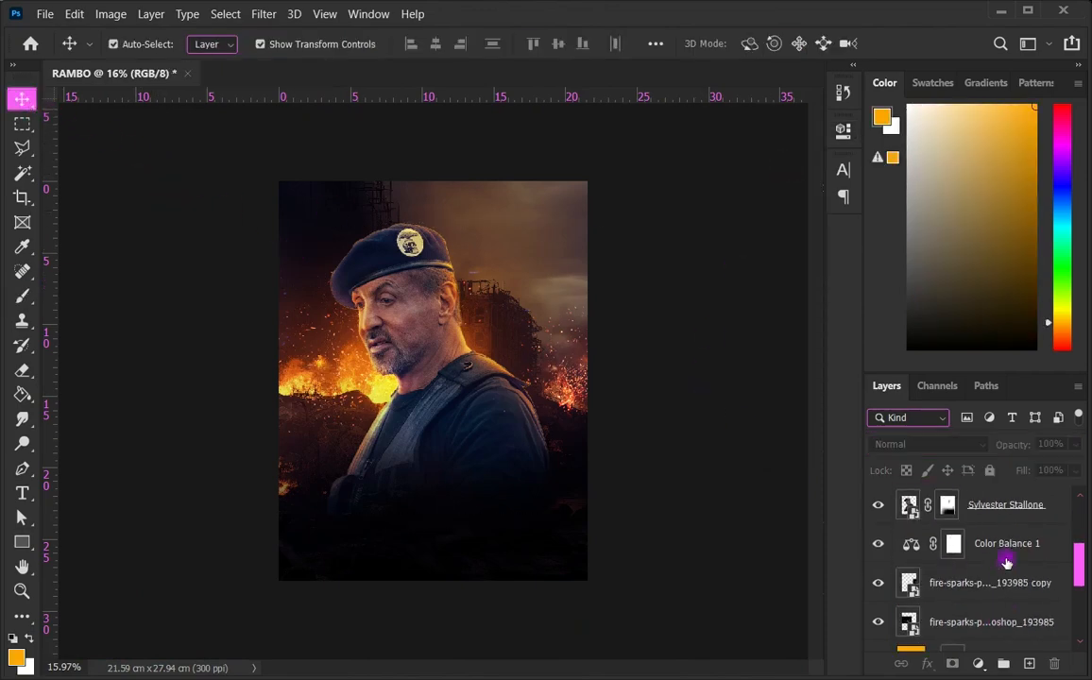
left_click(1012, 585)
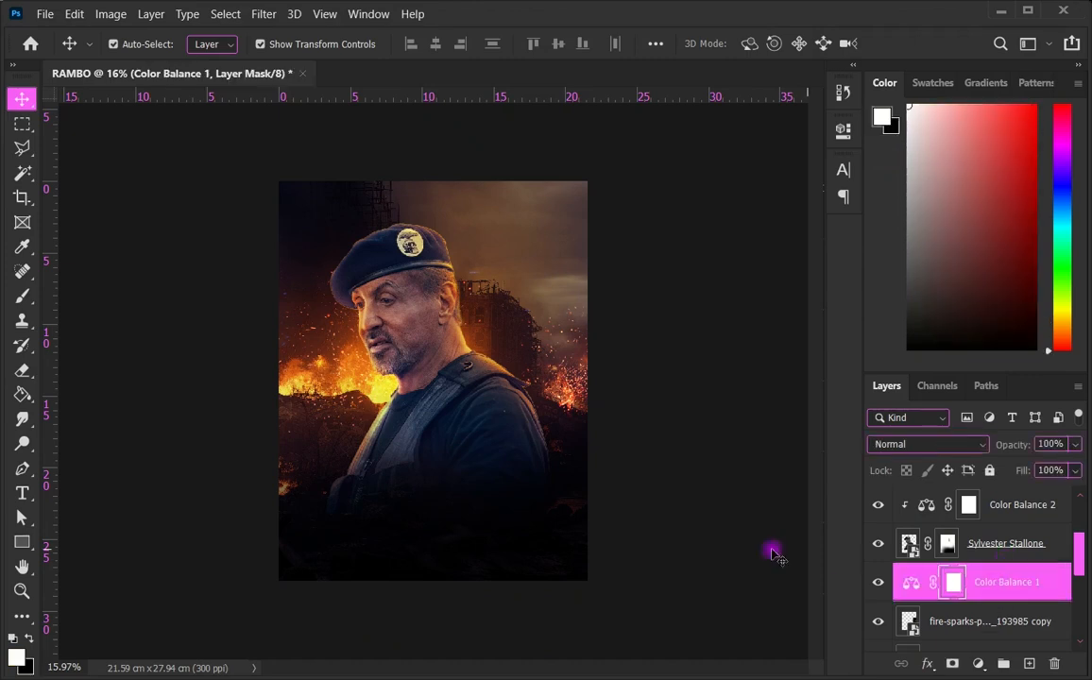
Step: Show the hidden GlowLight layer and move it beneath the Sylvester Stallone layer, directly above Color Balance 1
scroll(1000, 567, "up", 3)
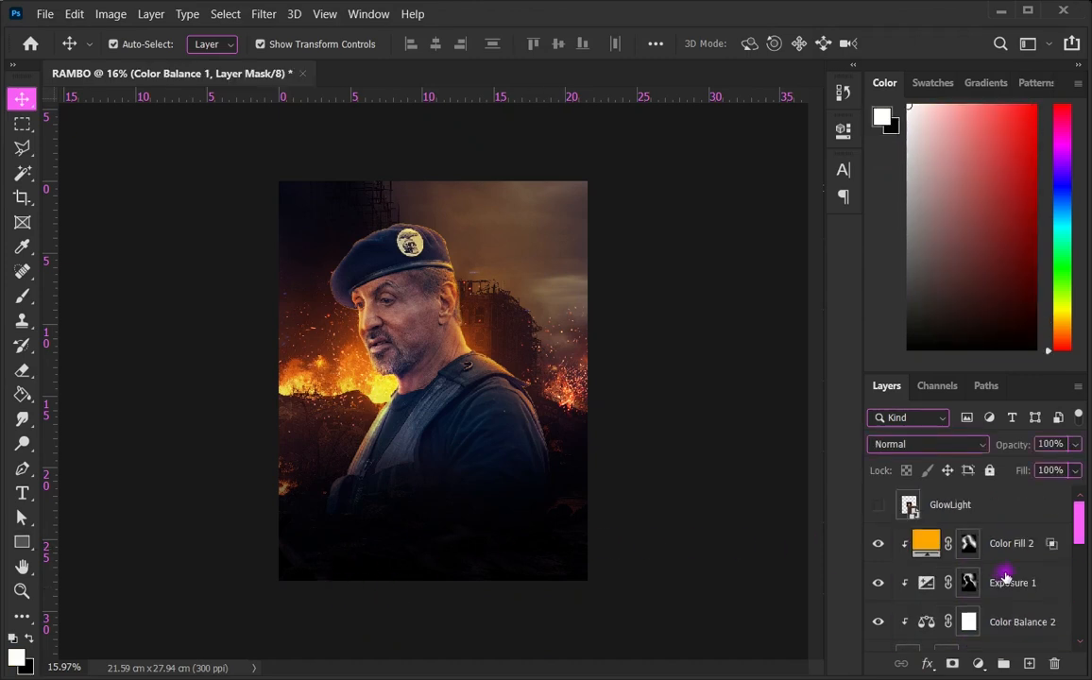
left_click(986, 503)
left_click(877, 504)
scroll(985, 510, "down", 3)
scroll(985, 503, "up", 2)
scroll(1003, 515, "up", 1)
left_click_drag(1002, 514, 987, 535)
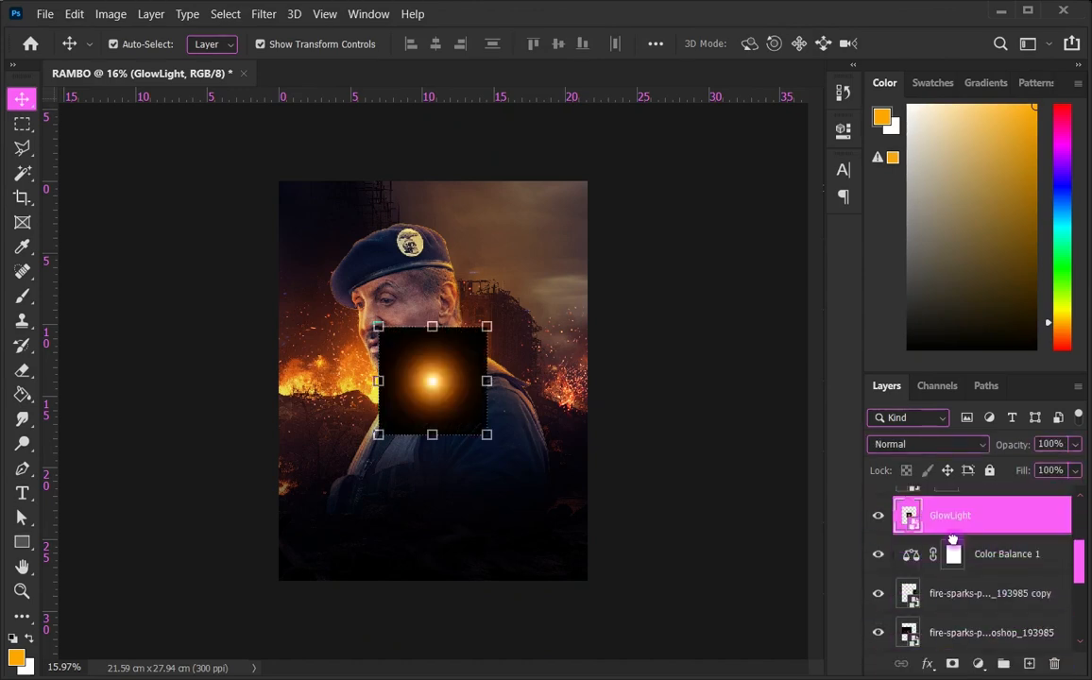
Step: Enlarge the GlowLight from its center to slightly wider than the canvas and set its blend mode to Screen
left_click(488, 434)
left_click_drag(495, 436, 599, 532)
key("Return")
left_click(954, 449)
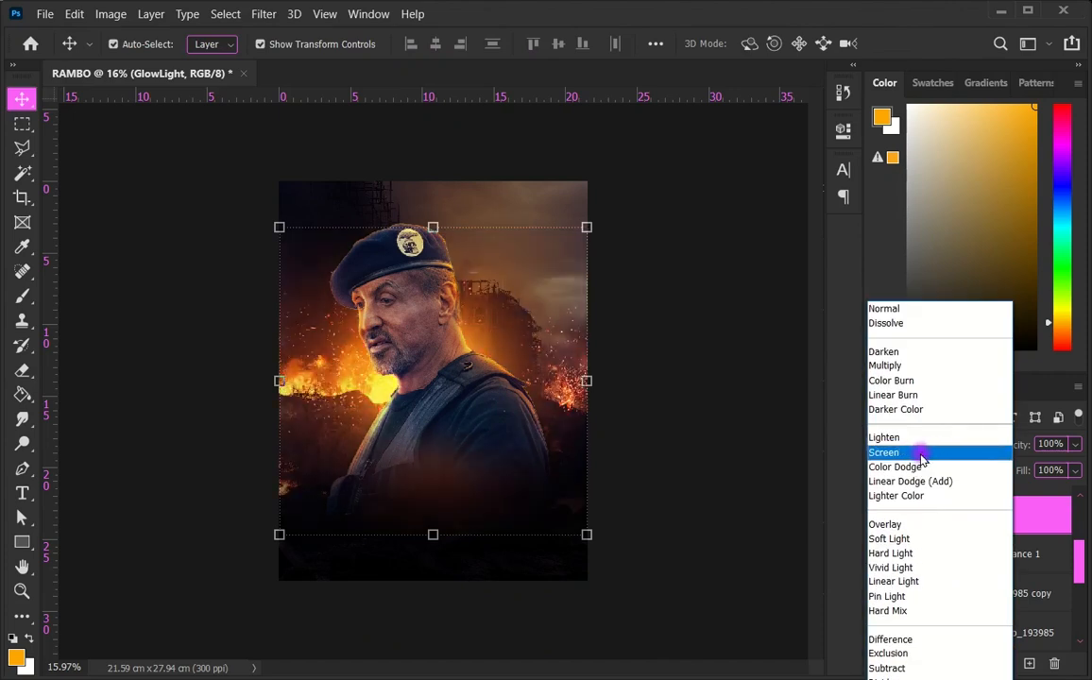
left_click(921, 457)
left_click_drag(595, 543, 620, 568)
key("Return")
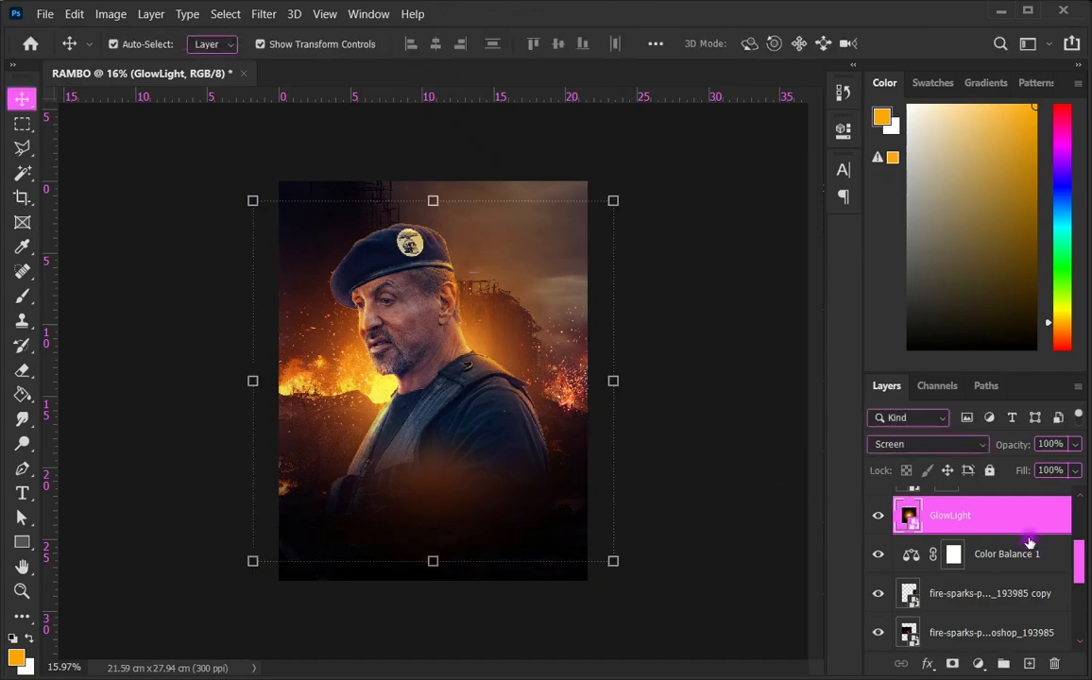
Step: Add a black mask to GlowLight and paint the glow in behind the head and shoulders with an 1854 px soft white brush
left_click(954, 668, "alt")
key("d")
left_click(23, 296)
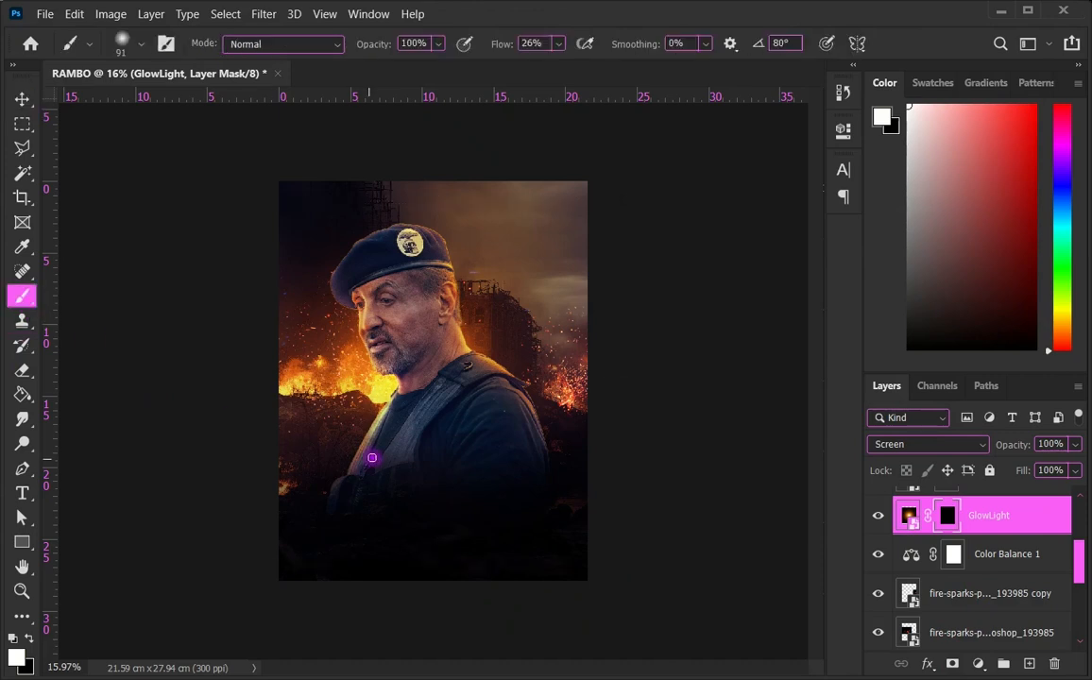
left_click_drag(413, 421, 566, 407)
left_click_drag(415, 325, 505, 373)
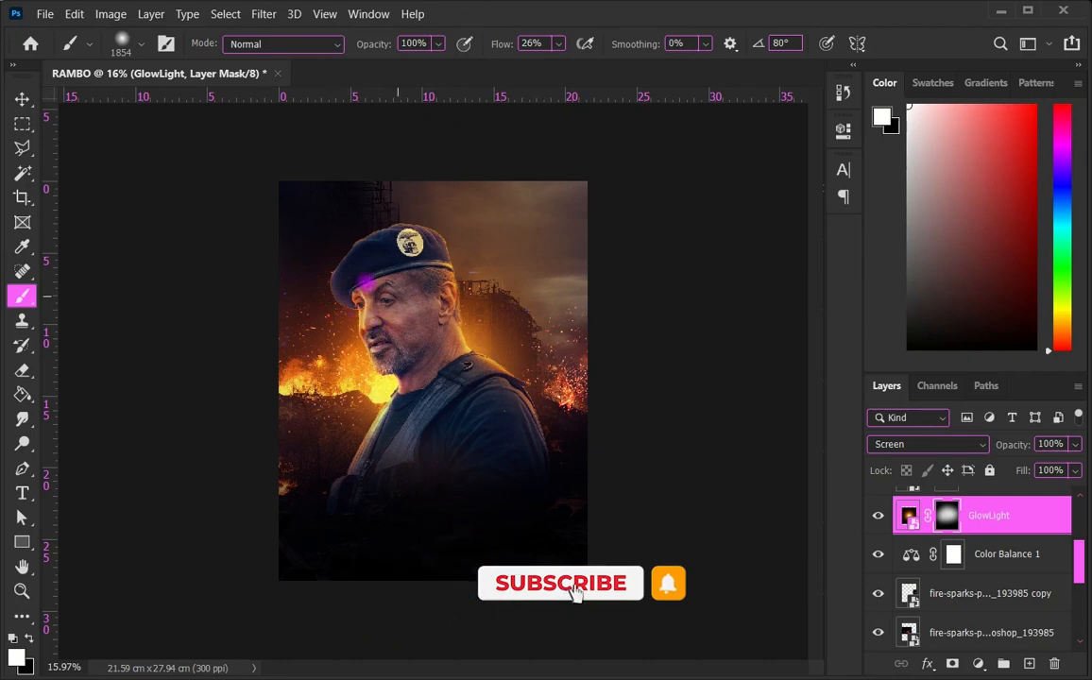
left_click(22, 99)
left_click(133, 228)
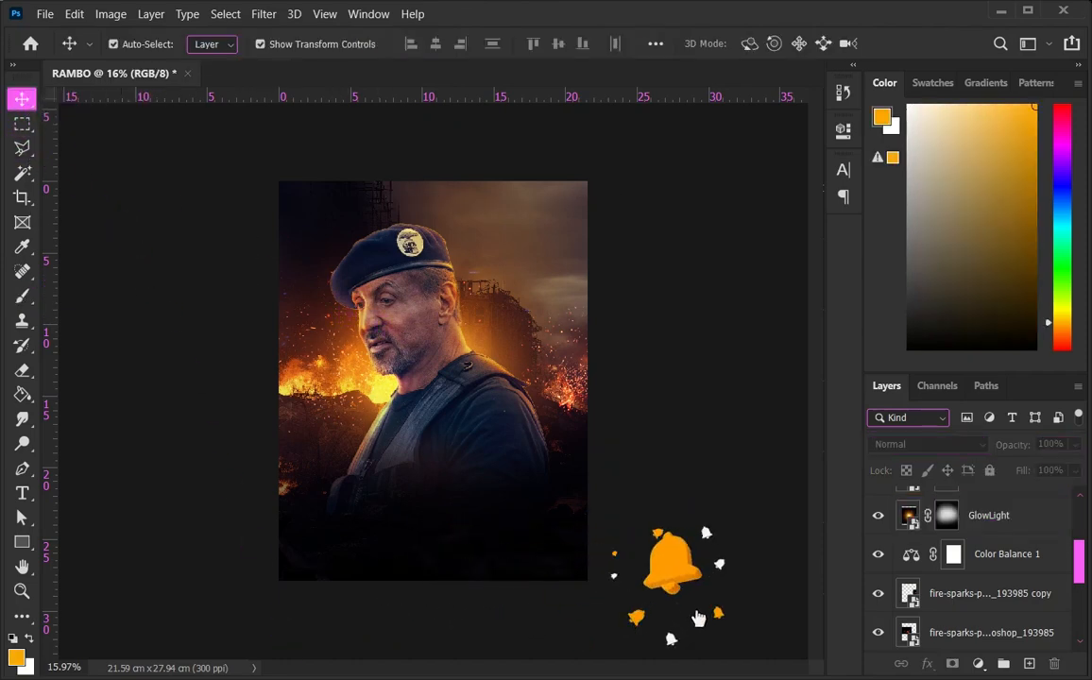
Step: Place the Particle image from the RAMBO folder into the poster and set its blend mode to Screen
left_click(325, 656)
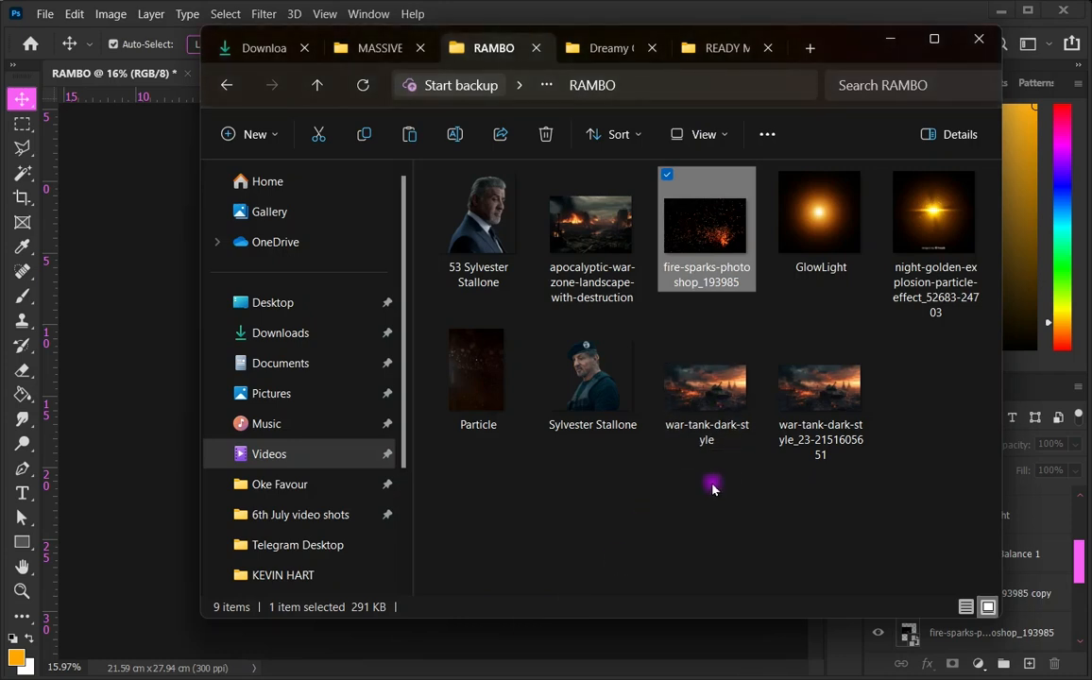
left_click(451, 369)
left_click(142, 303)
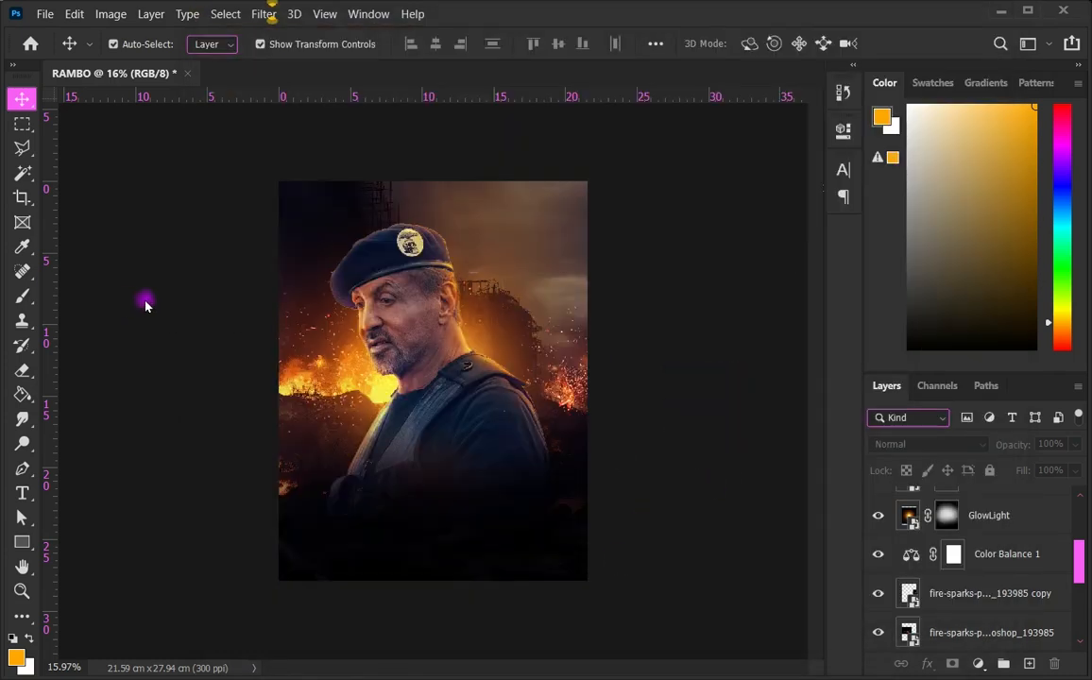
left_click_drag(384, 324, 387, 321)
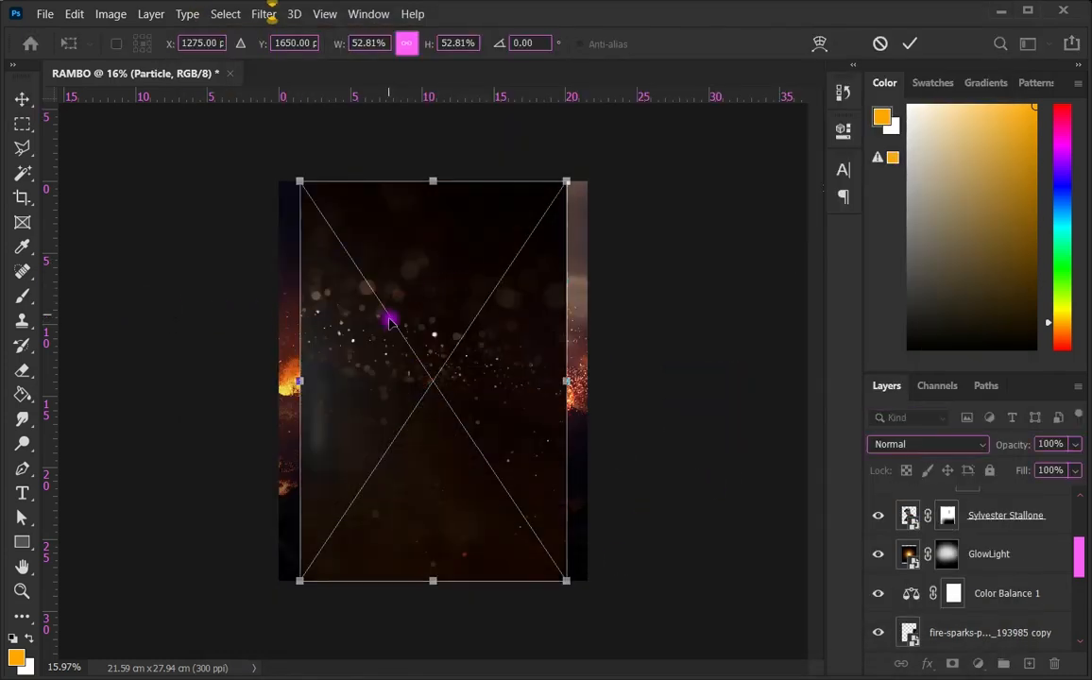
left_click(952, 451)
left_click(952, 452)
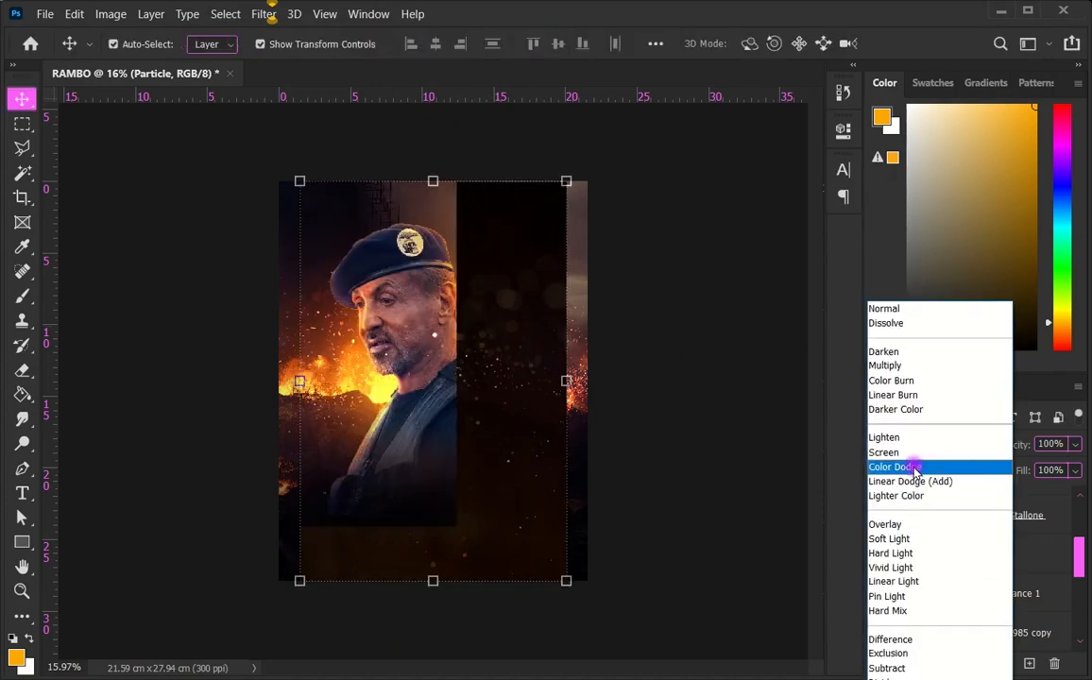
left_click(914, 455)
Step: Put the Particle layer in front of the man, enlarging and rotating it diagonally so it extends past the canvas sides
left_click_drag(487, 467, 454, 425)
left_click_drag(556, 603, 680, 476)
left_click_drag(480, 432, 489, 435)
key("Return")
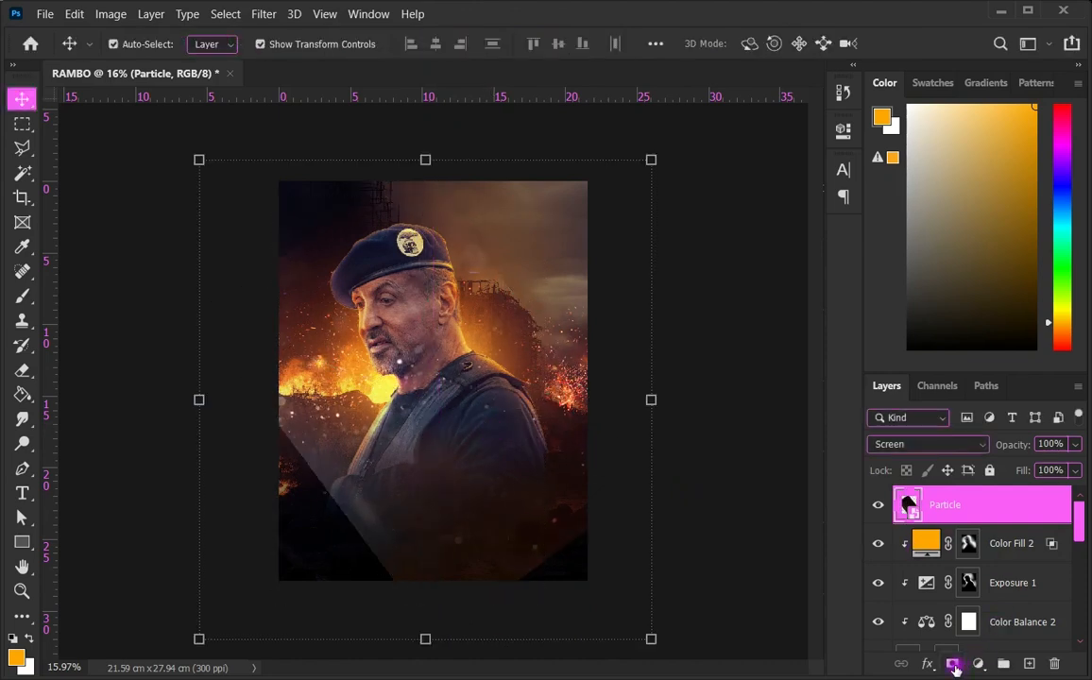
Step: Add a black mask to the Particle layer and paint particles in around the neck and shoulders with a soft white brush
left_click(953, 666, "alt")
left_click(22, 296)
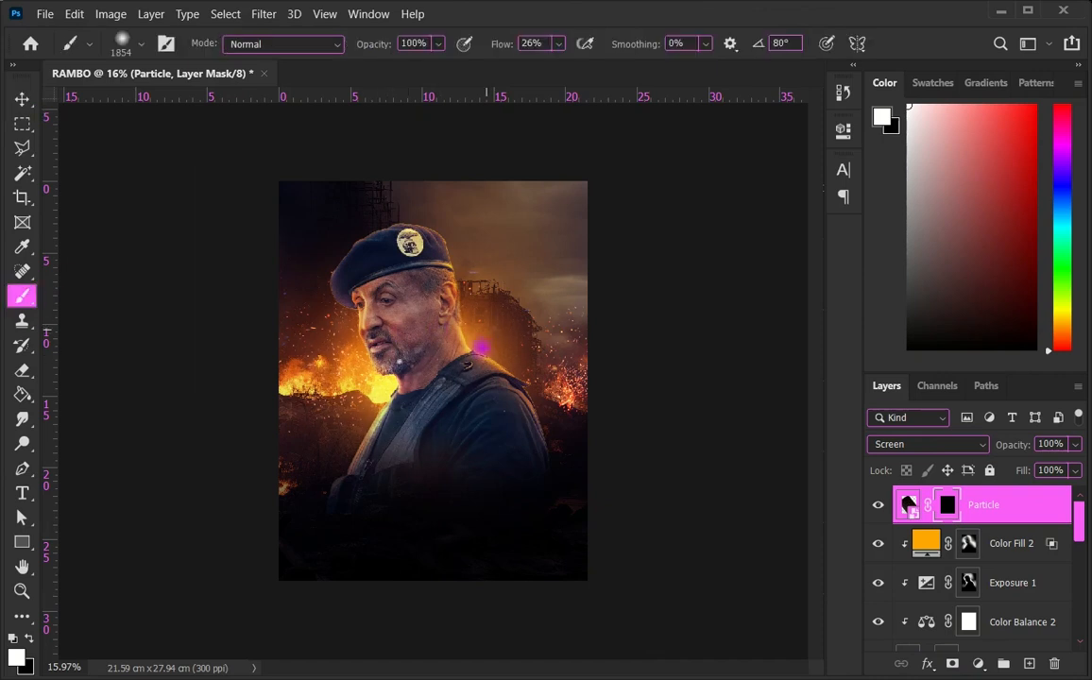
left_click(486, 342)
left_click_drag(504, 330, 457, 344)
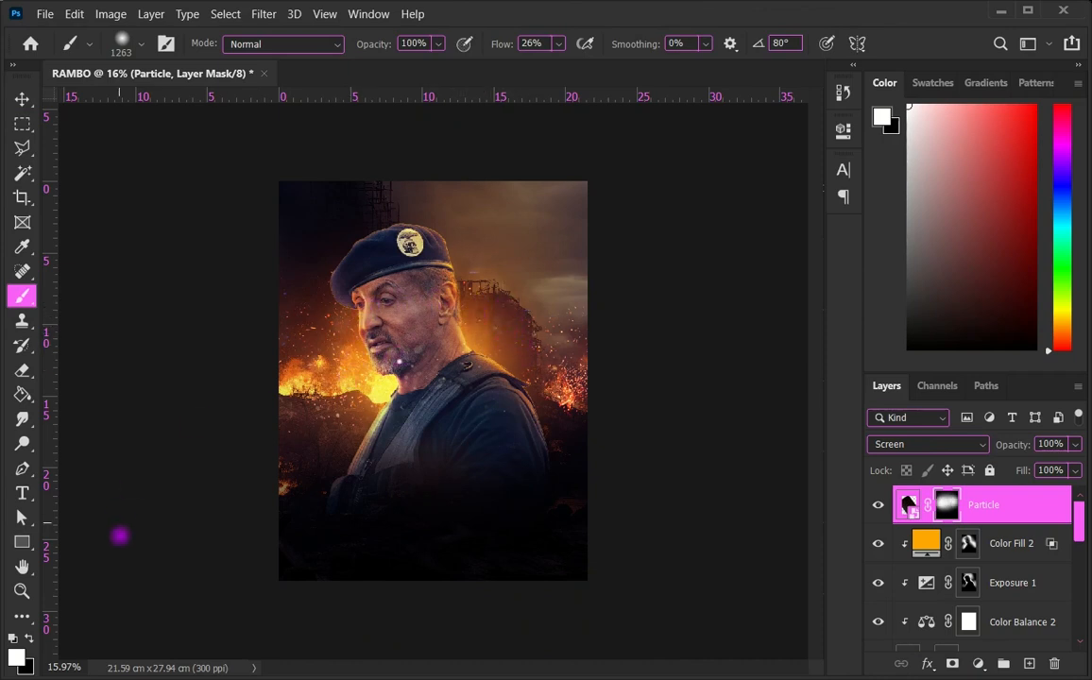
Step: Trim the visible particles on the Particle mask with a 1263 px soft black brush and compare the layer on and off
left_click(28, 640)
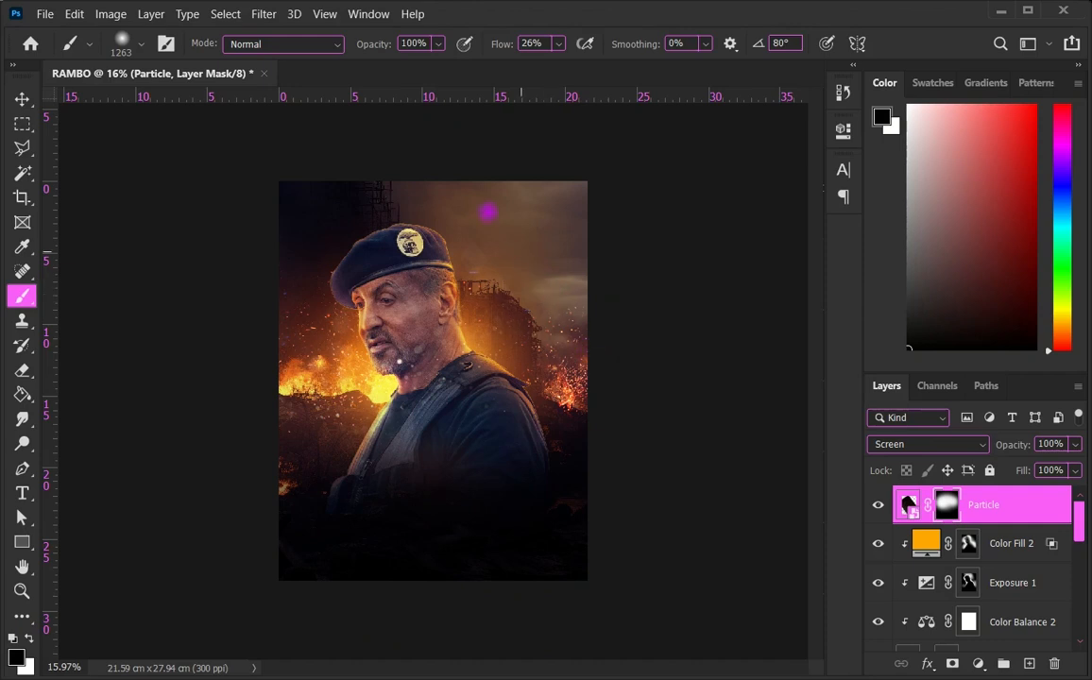
left_click(878, 506)
left_click(876, 506)
scroll(375, 328, "up", 3)
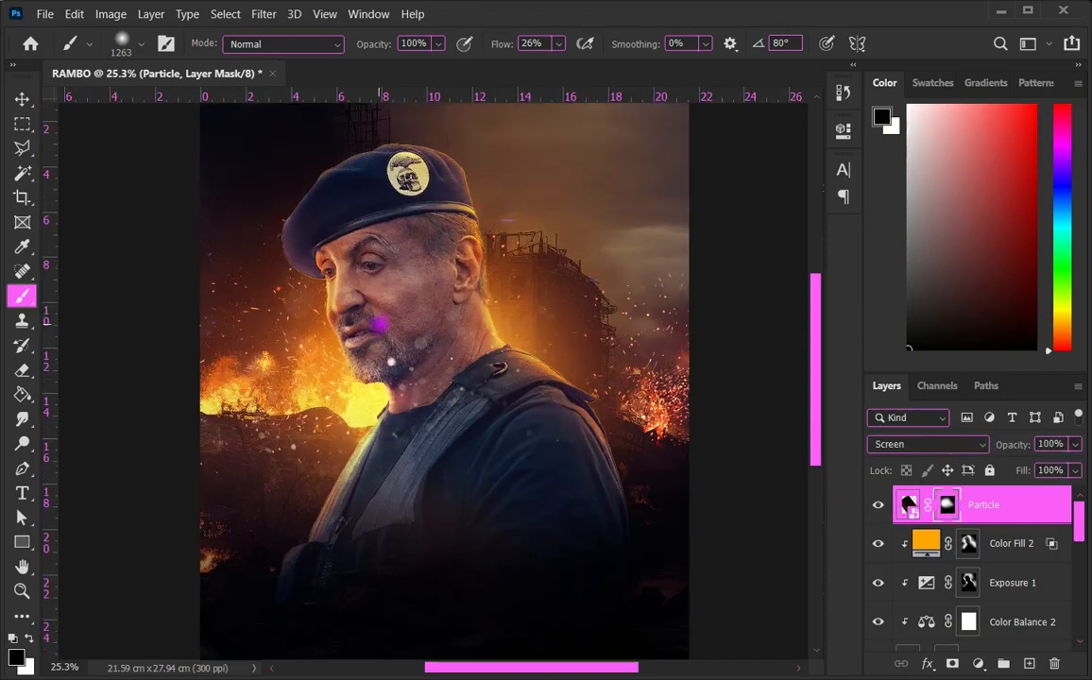
scroll(375, 327, "down", 2)
Step: Reposition the Particle layer so its large bright spot moves off the chin, and deselect the layer
key("v")
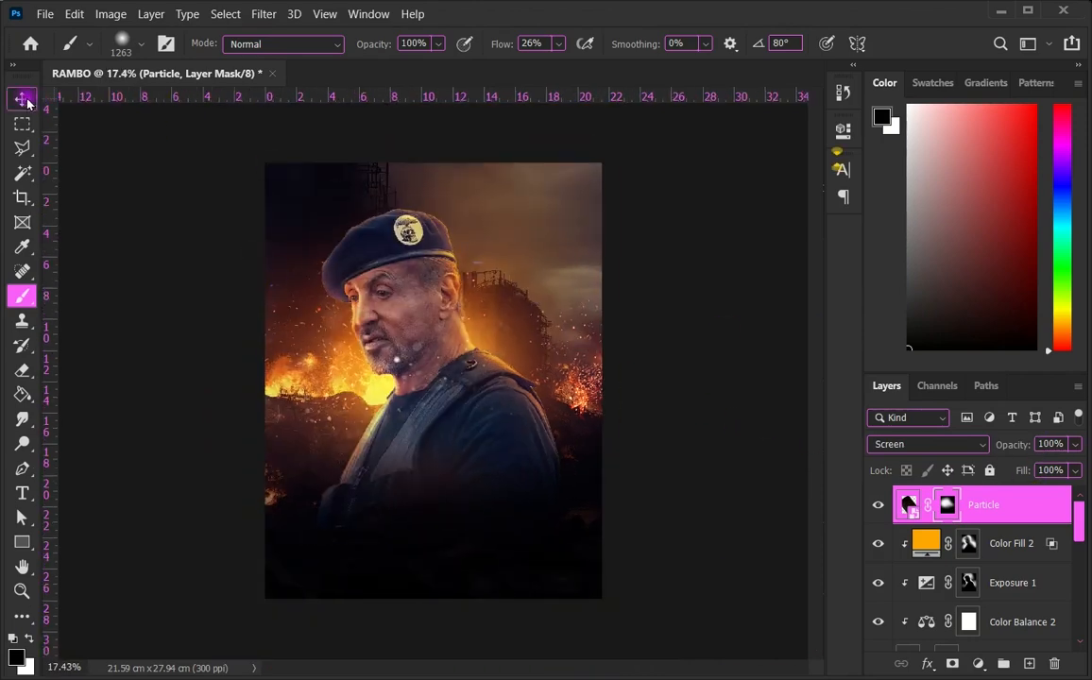
left_click_drag(362, 395, 359, 408)
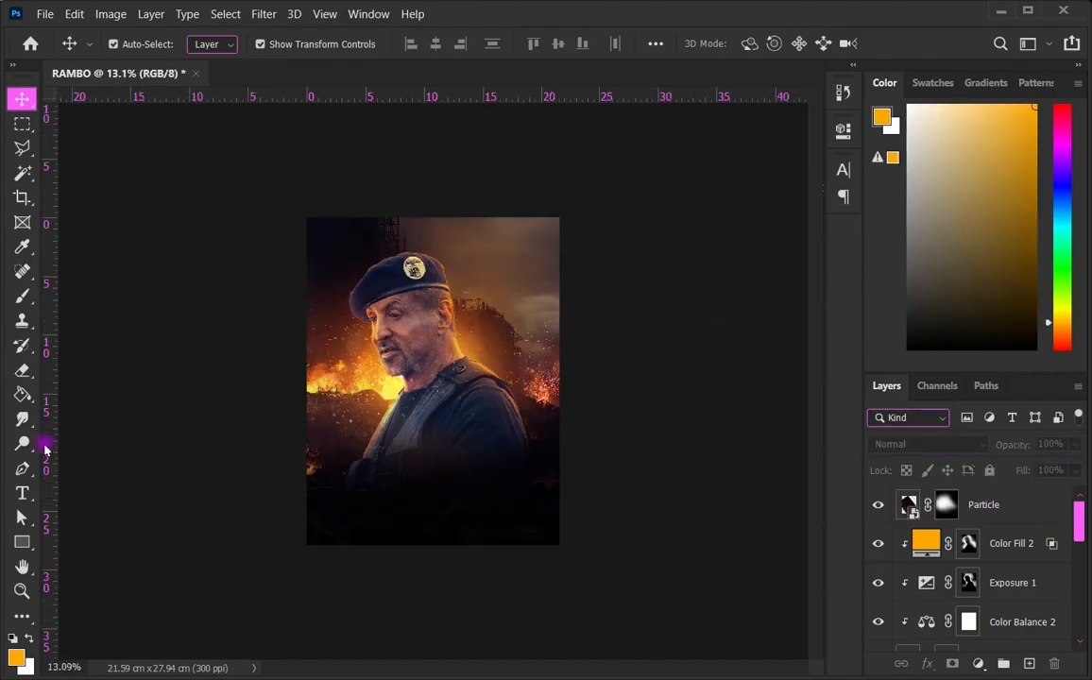
scroll(432, 381, "up", 4)
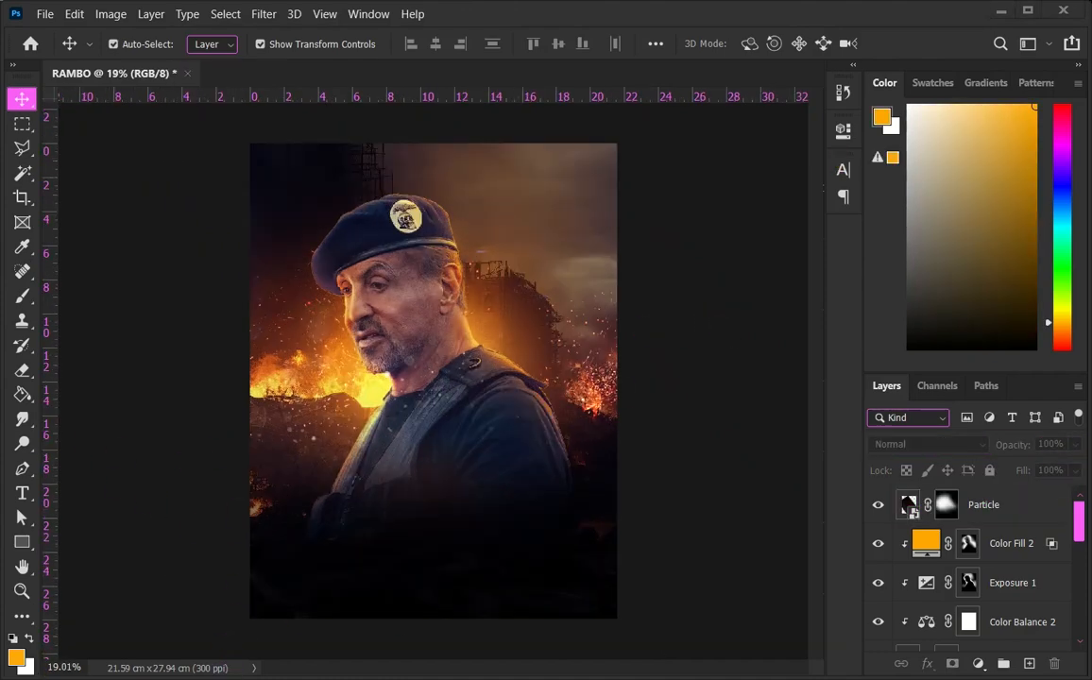
left_click(326, 668)
left_click(720, 495)
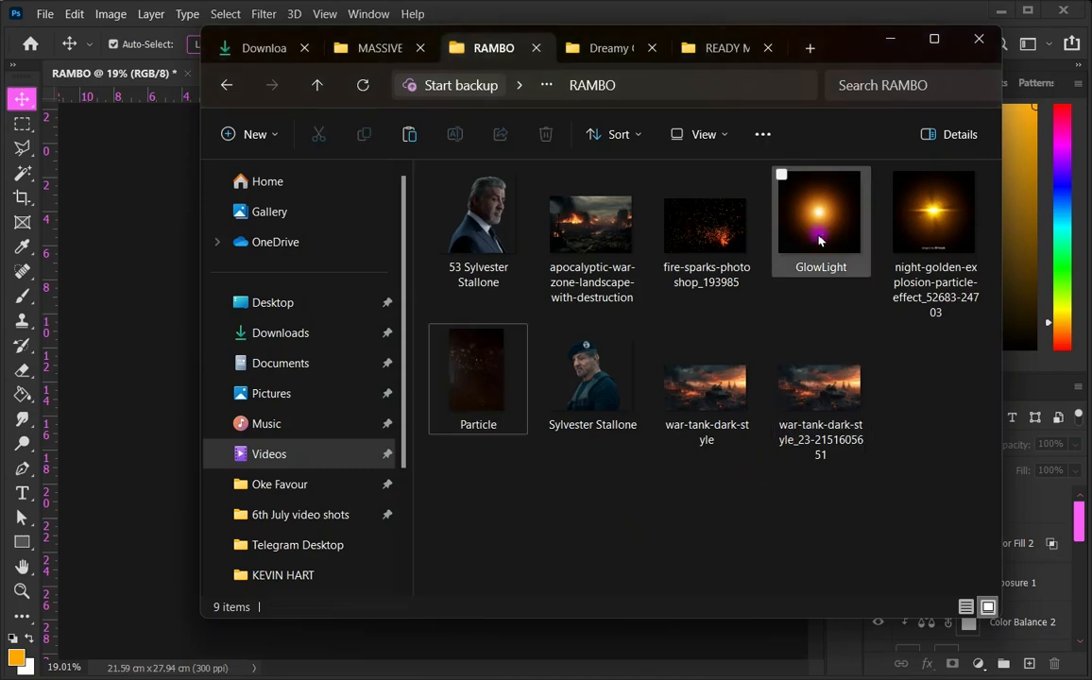
left_click_drag(920, 220, 150, 328)
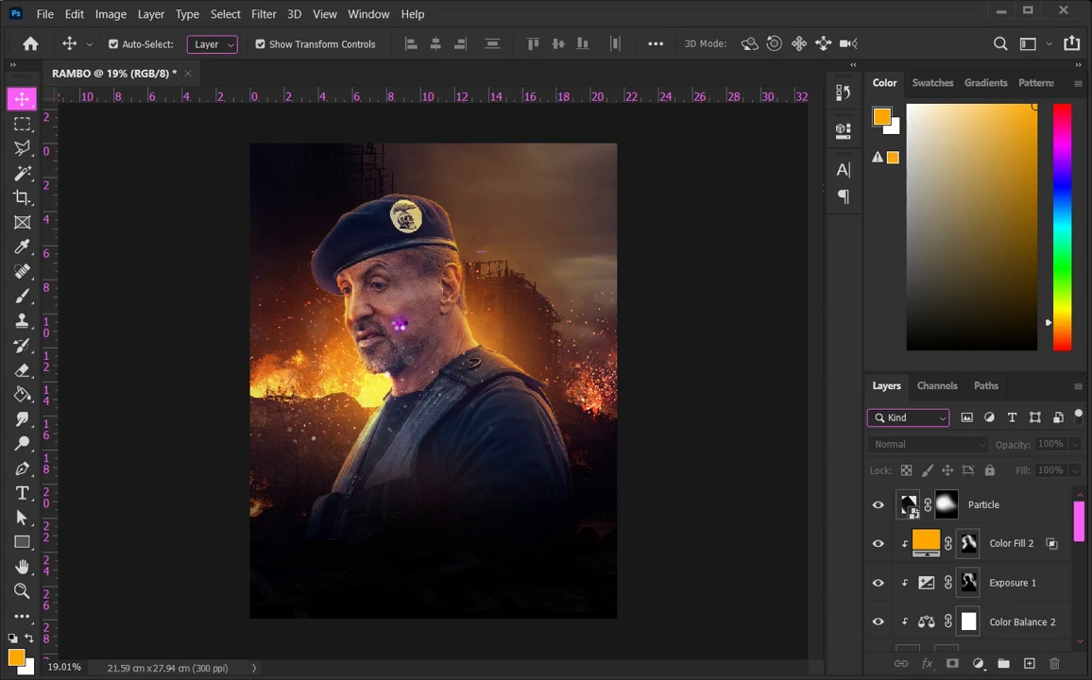
key("Return")
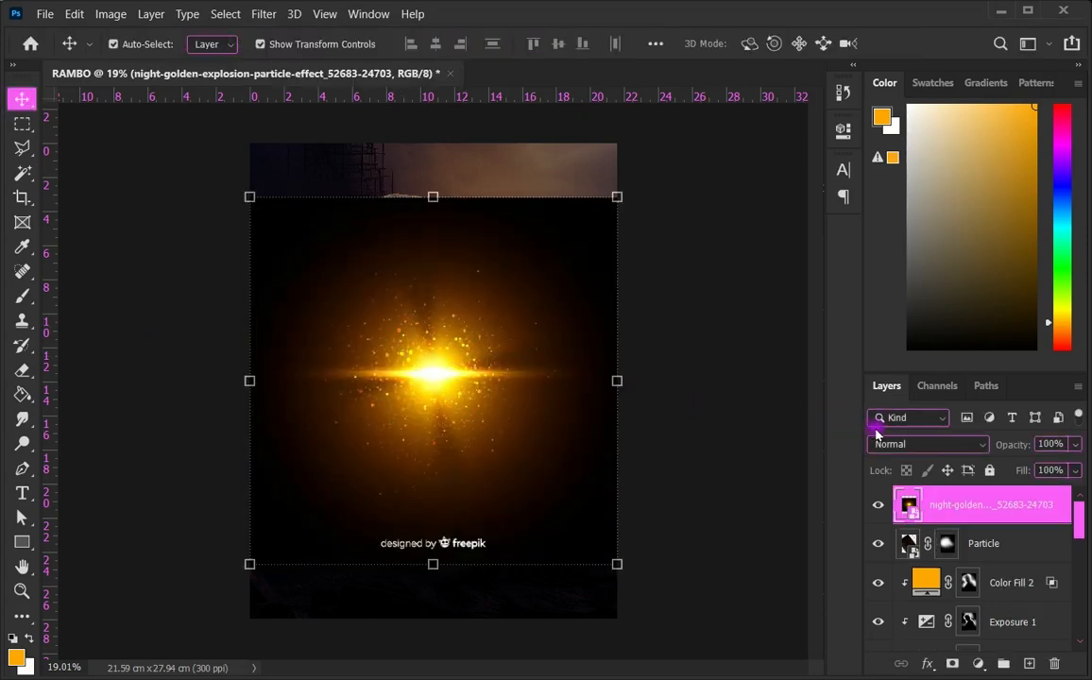
left_click(896, 445)
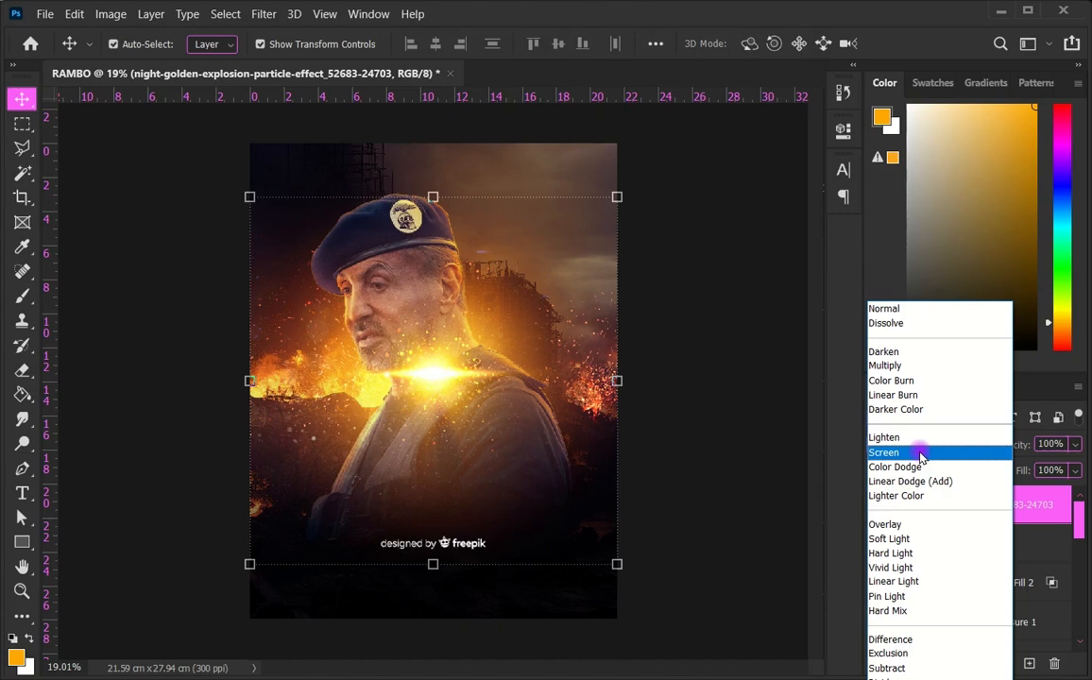
left_click(921, 456)
Step: Rotate the golden explosion layer to about -49.56° and position its bright core at the collar beside the fire
key("ctrl+t")
left_click_drag(631, 579, 700, 332)
mouse_move(402, 411)
left_mouse_down()
mouse_move(380, 413)
mouse_move(398, 408)
left_mouse_up()
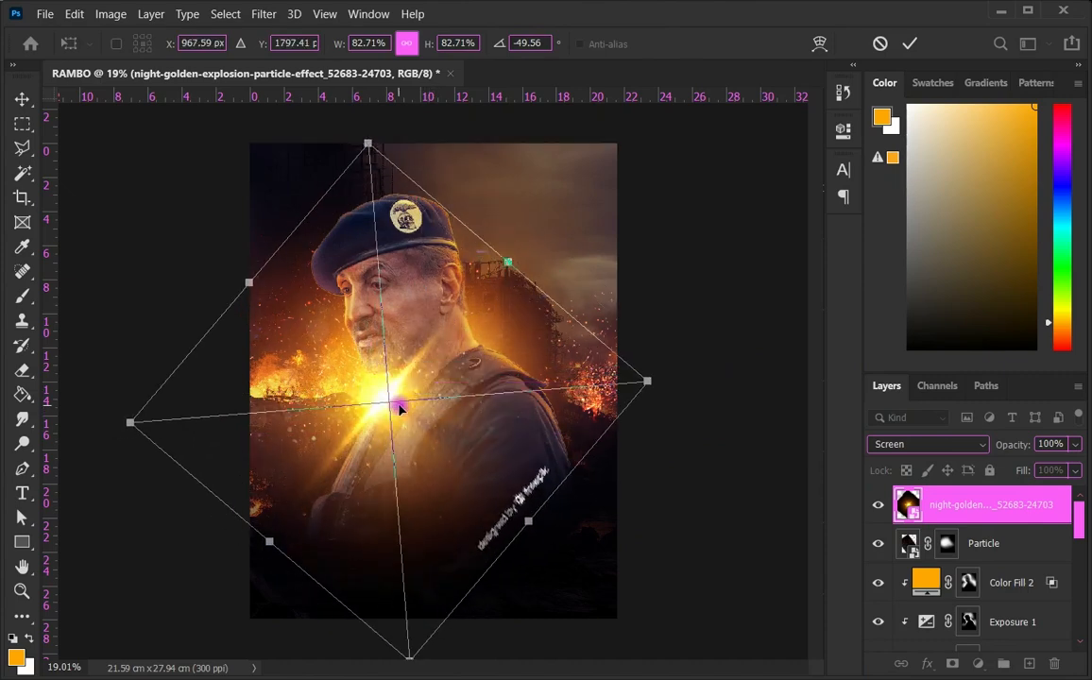
key("Return")
Step: Move the golden explosion layer between Sylvester Stallone and GlowLight, shift it slightly down and rotate it to -52.30°
left_click_drag(982, 504, 937, 536)
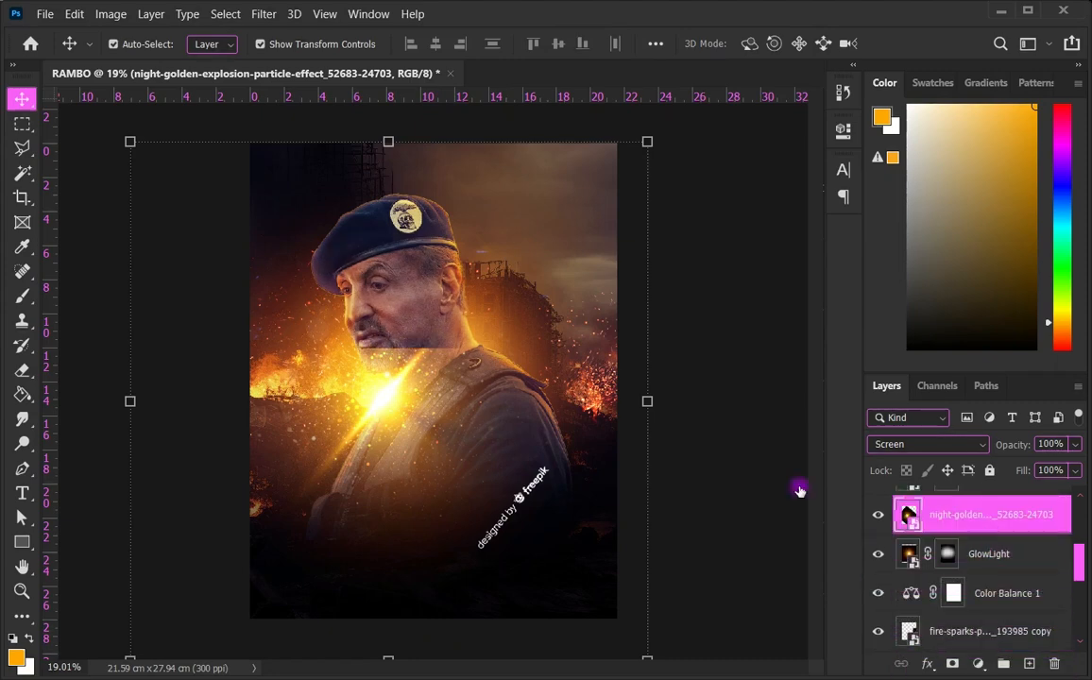
left_click(657, 490)
left_click_drag(401, 408, 411, 419)
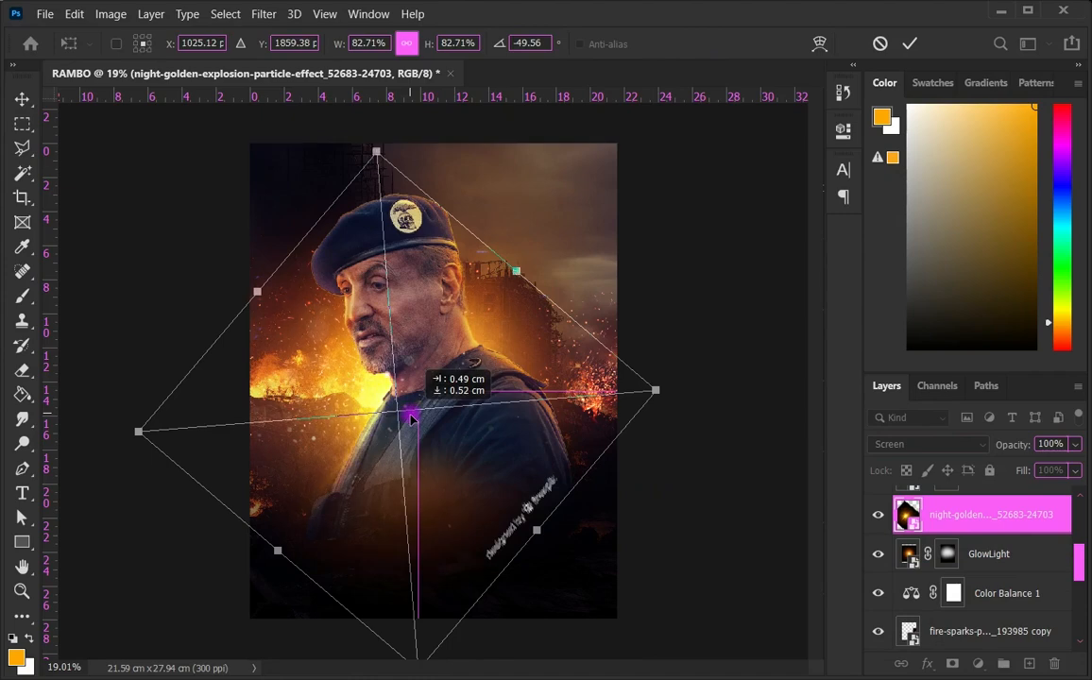
left_click_drag(714, 419, 717, 412)
double_click(470, 363)
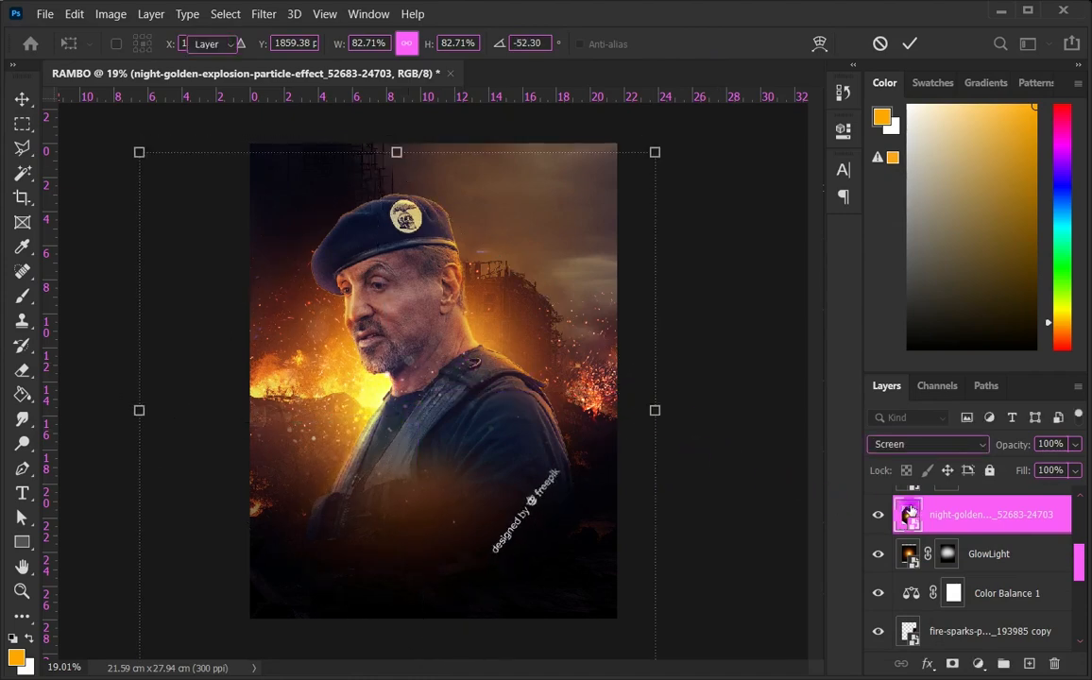
left_click(876, 513)
left_click(874, 514)
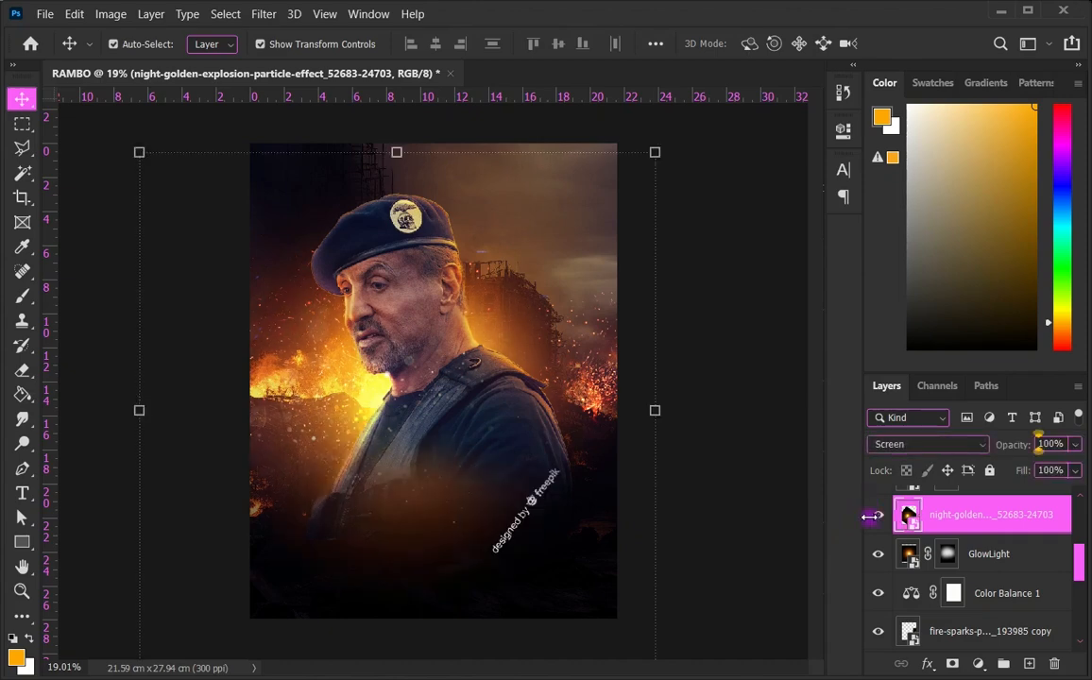
Step: Add a black mask to the golden explosion layer and paint the glow in around the face with a 1263 px soft white brush
left_click(952, 666, "alt")
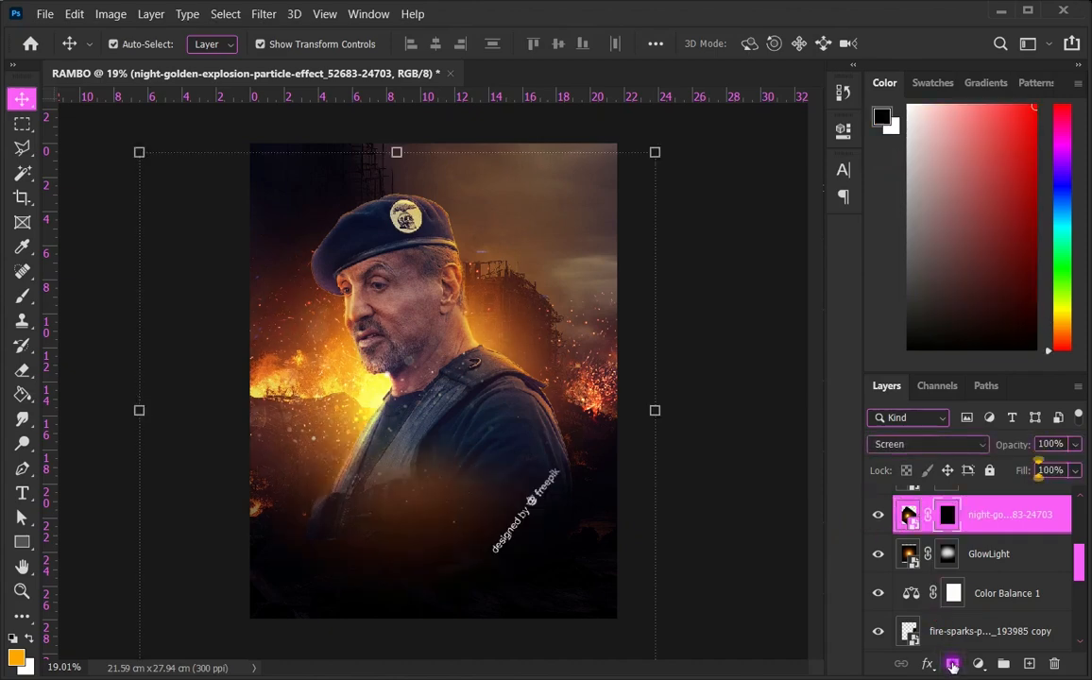
left_click(26, 298)
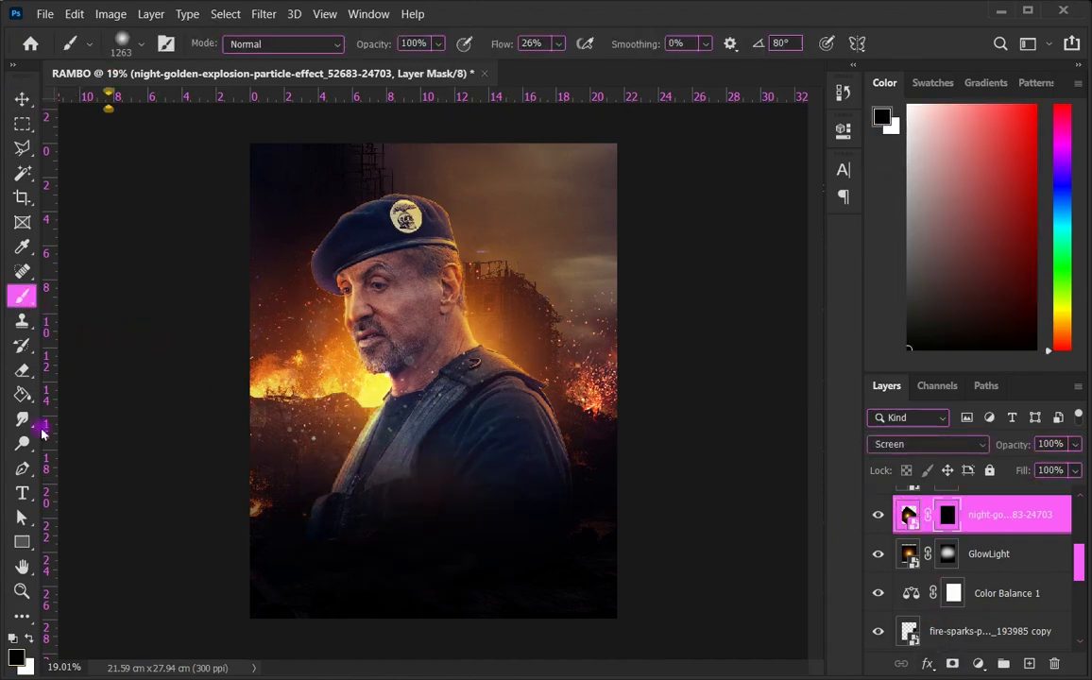
left_click(29, 645)
mouse_move(386, 375)
left_mouse_down()
mouse_move(356, 370)
mouse_move(373, 358)
left_mouse_up()
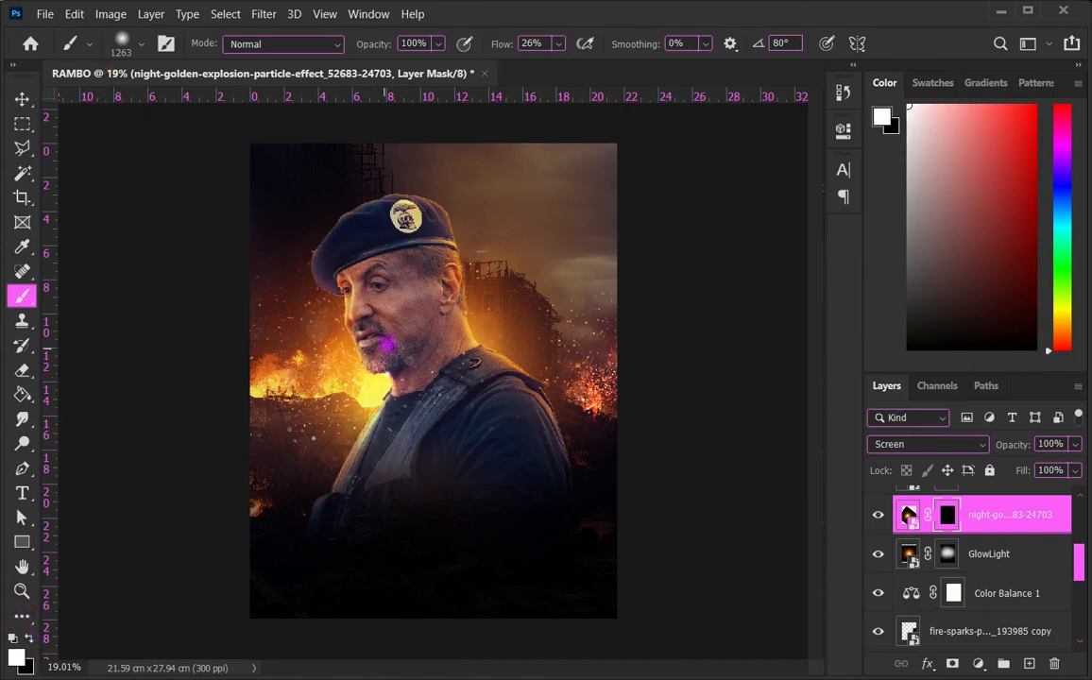
left_click_drag(457, 327, 345, 353)
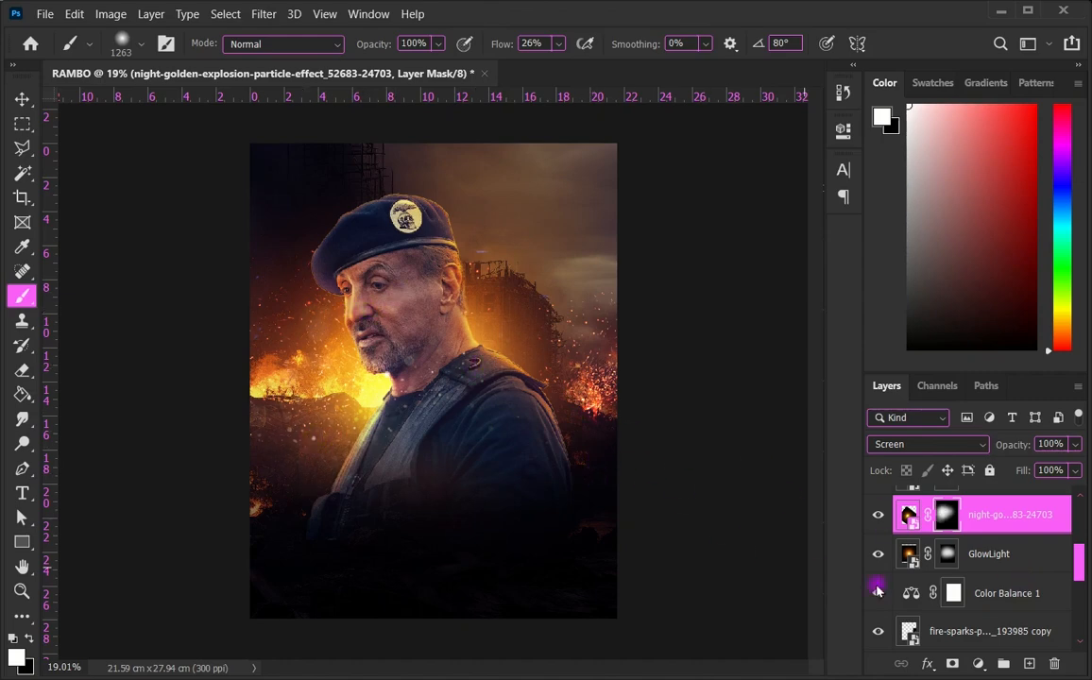
Step: Compare the poster with the Color Fill 1 layer hidden and shown to check the orange background glow
scroll(966, 555, "down", 3)
left_click(954, 555)
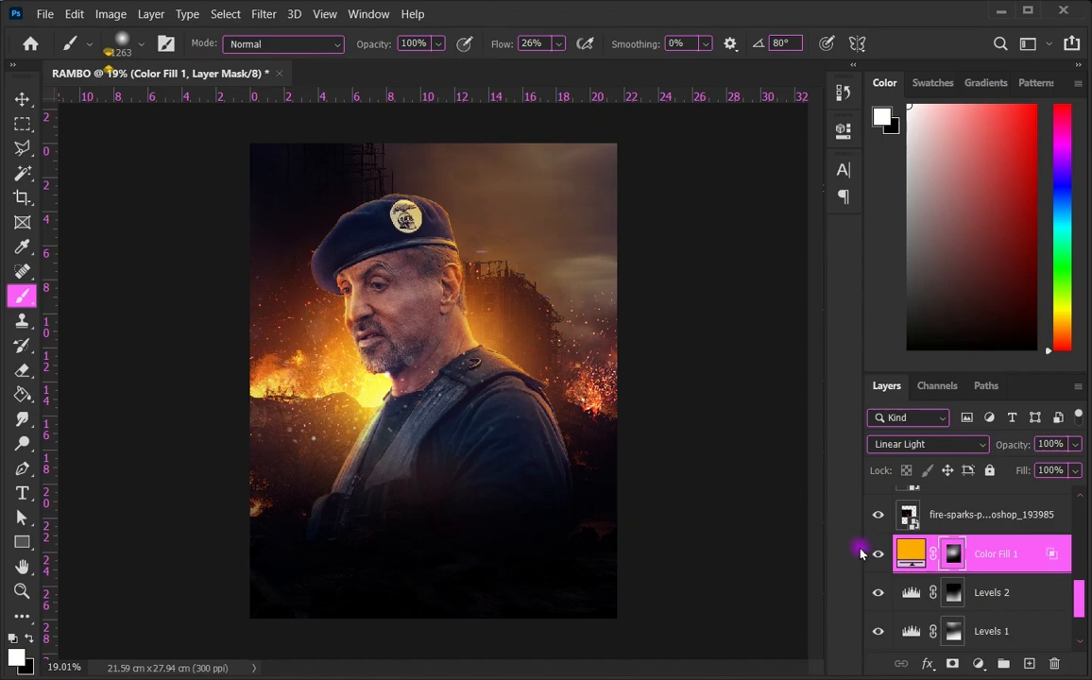
left_click(875, 555)
left_click(874, 555)
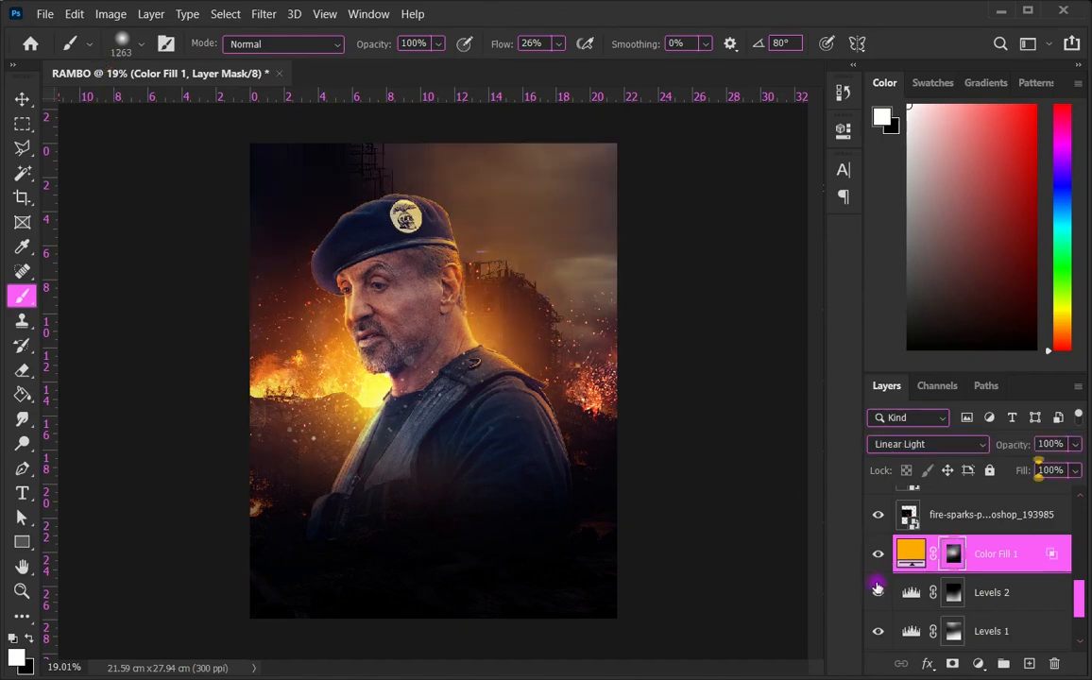
scroll(928, 561, "up", 5)
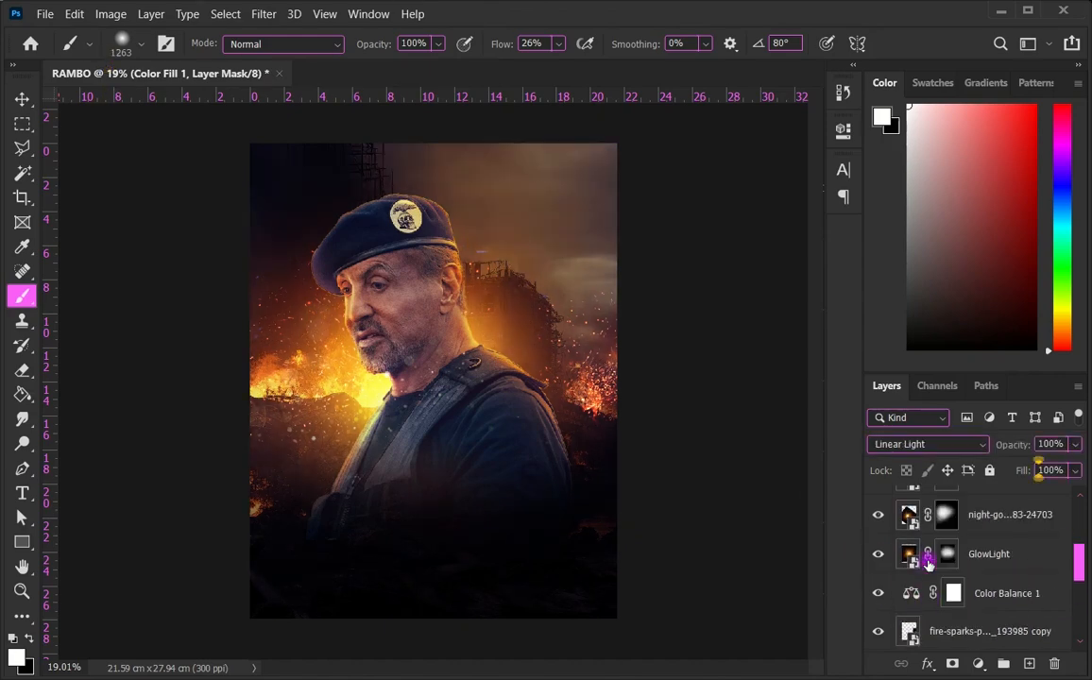
Step: Paint on the GlowLight mask with a 1263 px soft black brush to remove the glow over the lower torso
left_click(878, 555)
left_click(878, 556)
left_click(945, 555)
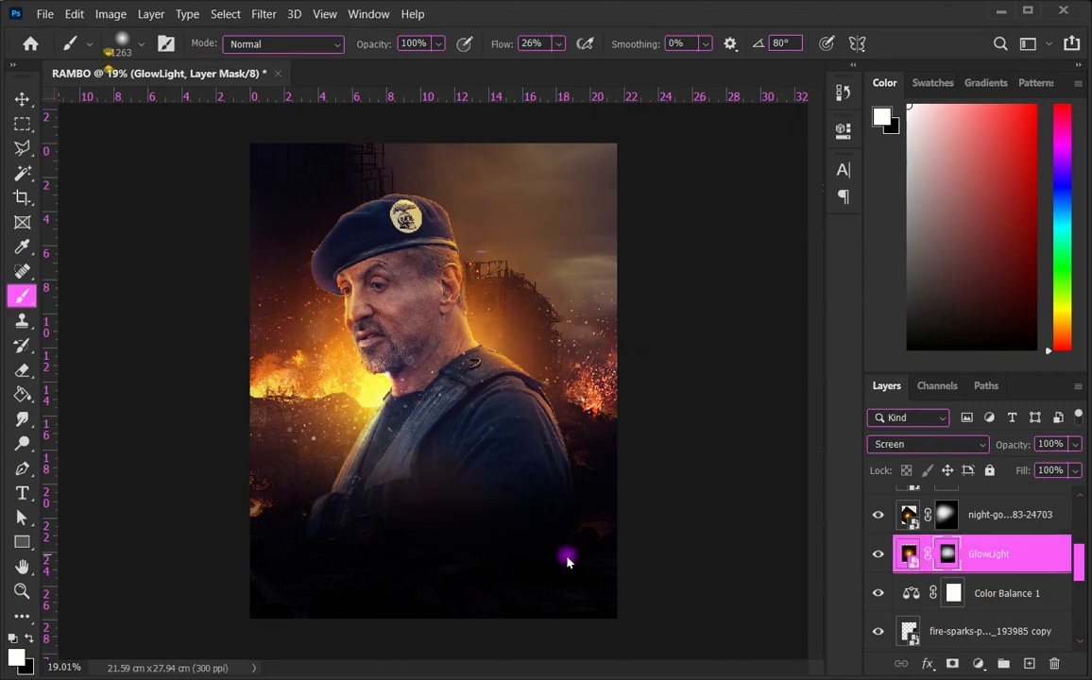
left_click(29, 640)
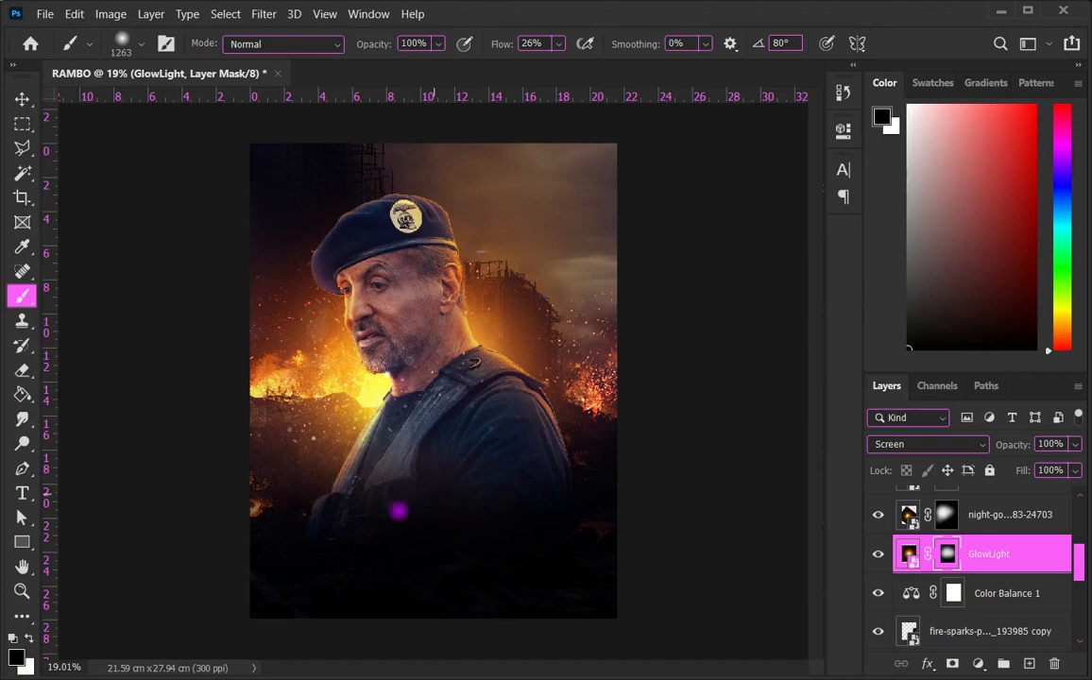
left_click_drag(450, 499, 409, 514)
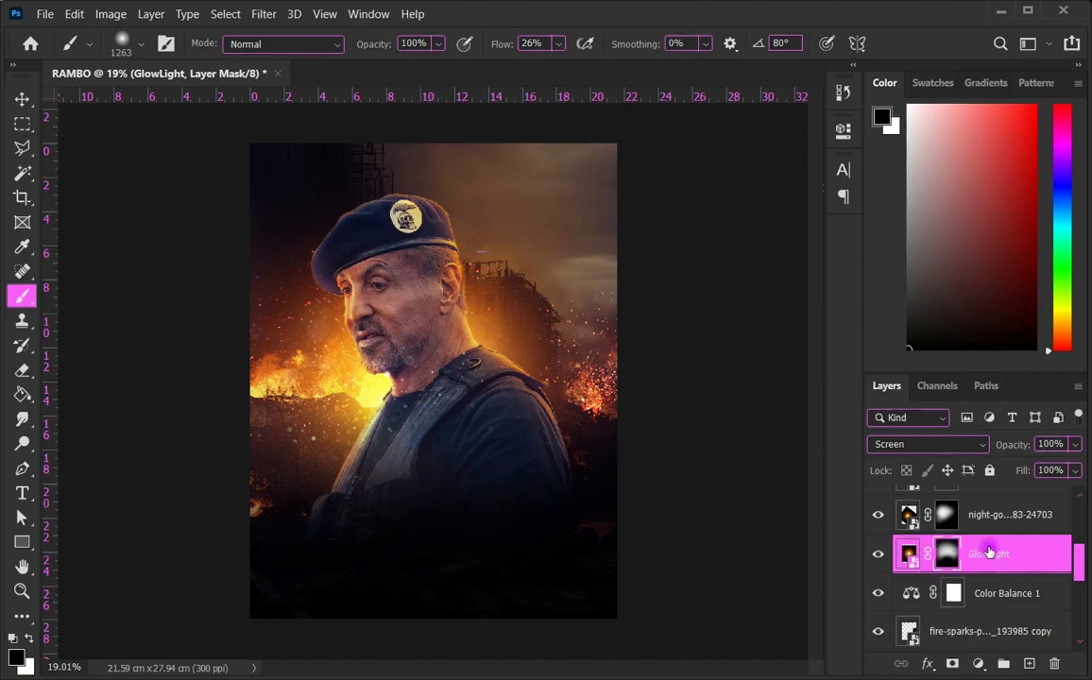
left_click(874, 517)
left_click(874, 517)
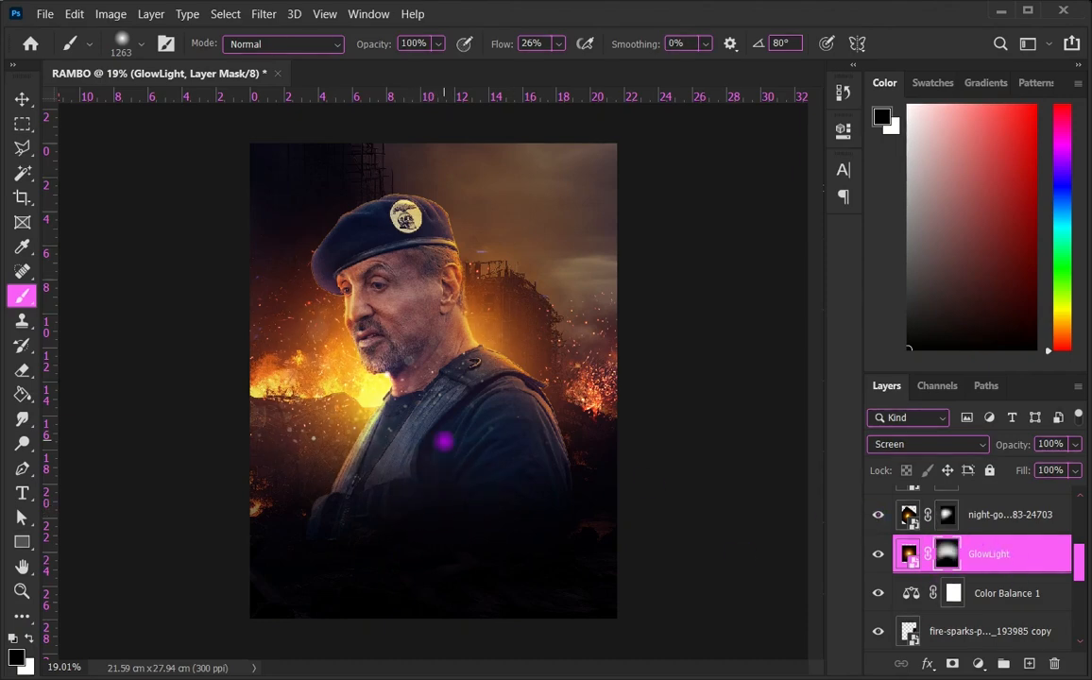
scroll(444, 440, "up", 2)
scroll(445, 441, "down", 3)
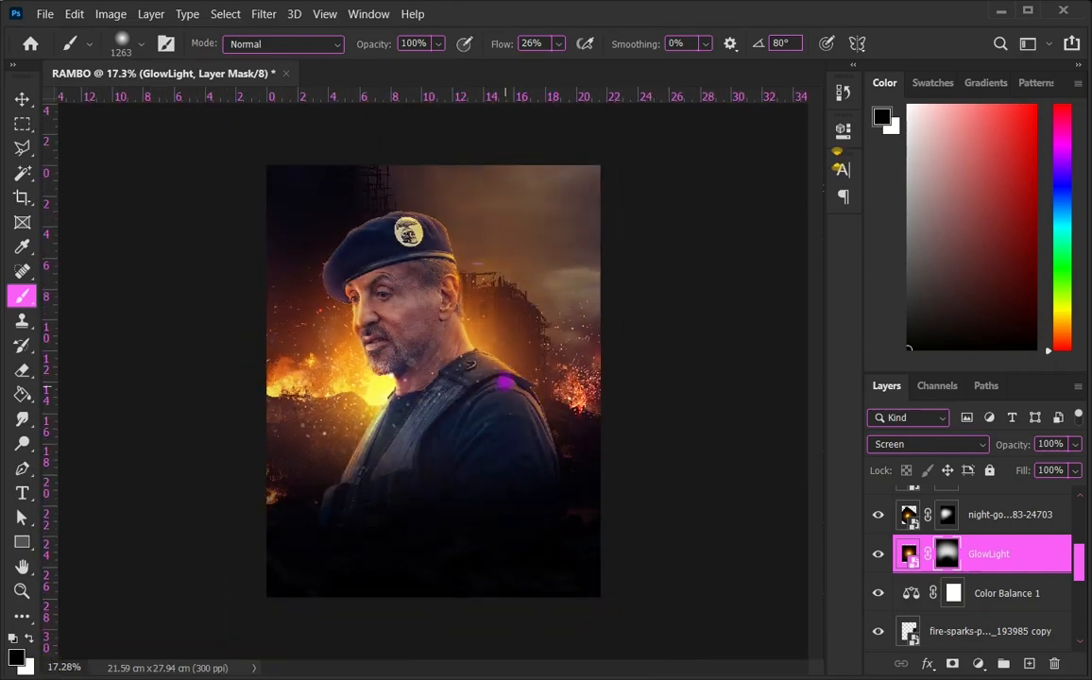
Step: Add a Color Balance adjustment above the Particle layer with midtones Cyan-Red +15, Magenta-Green -13 and Yellow-Blue 0
scroll(982, 595, "up", 3)
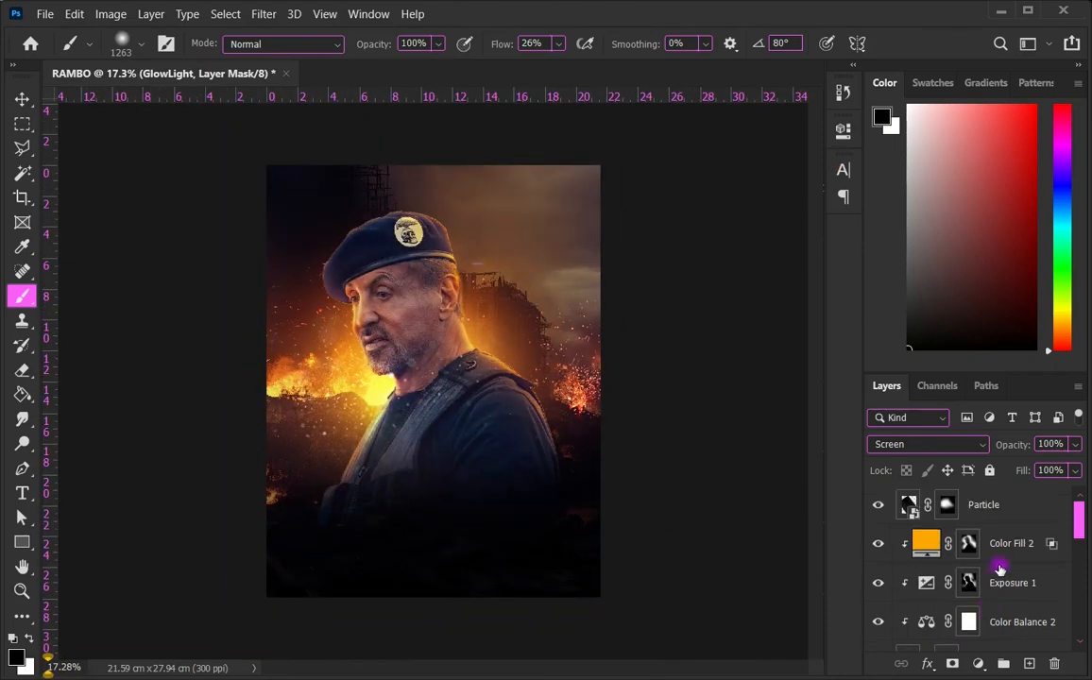
left_click(1004, 517)
left_click(879, 507)
left_click(880, 507)
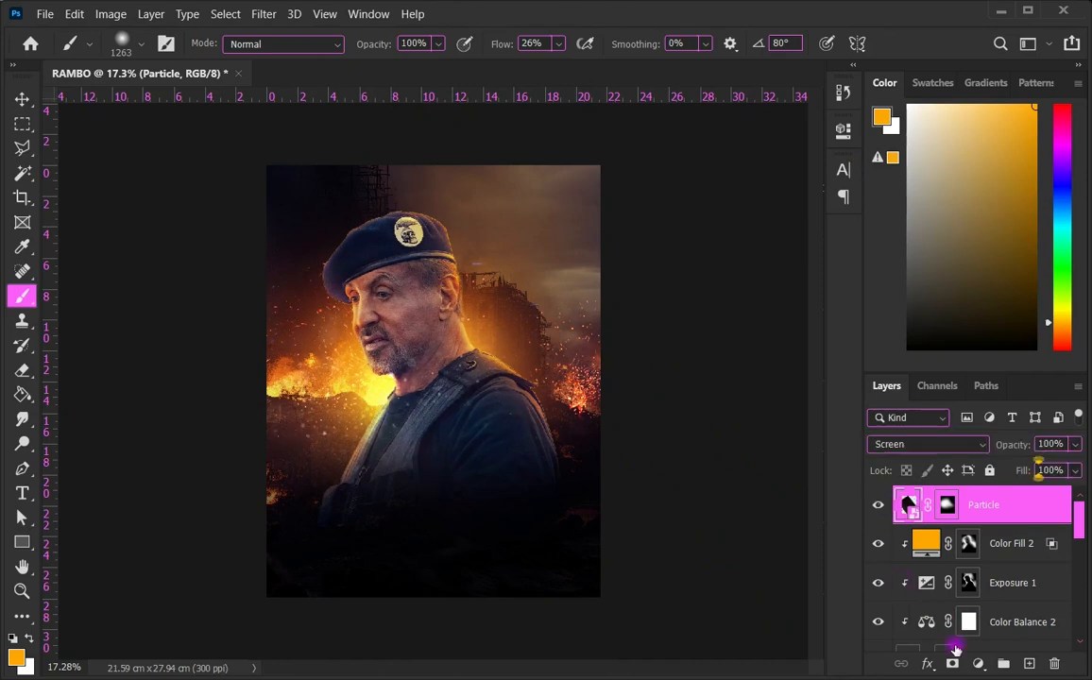
left_click(980, 664)
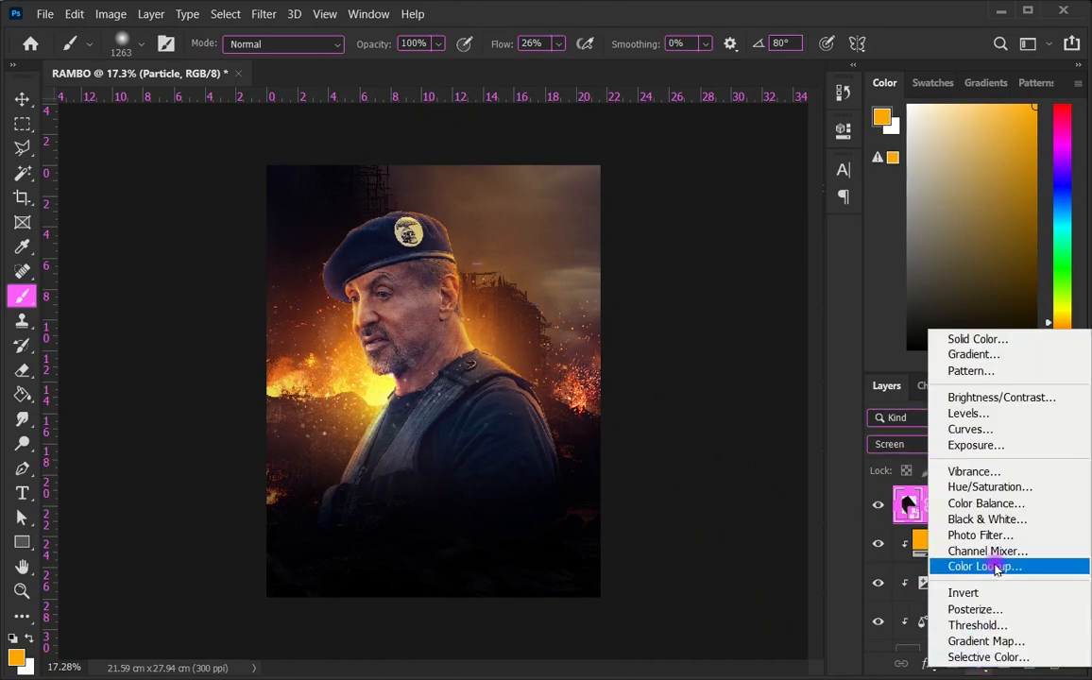
left_click(1001, 502)
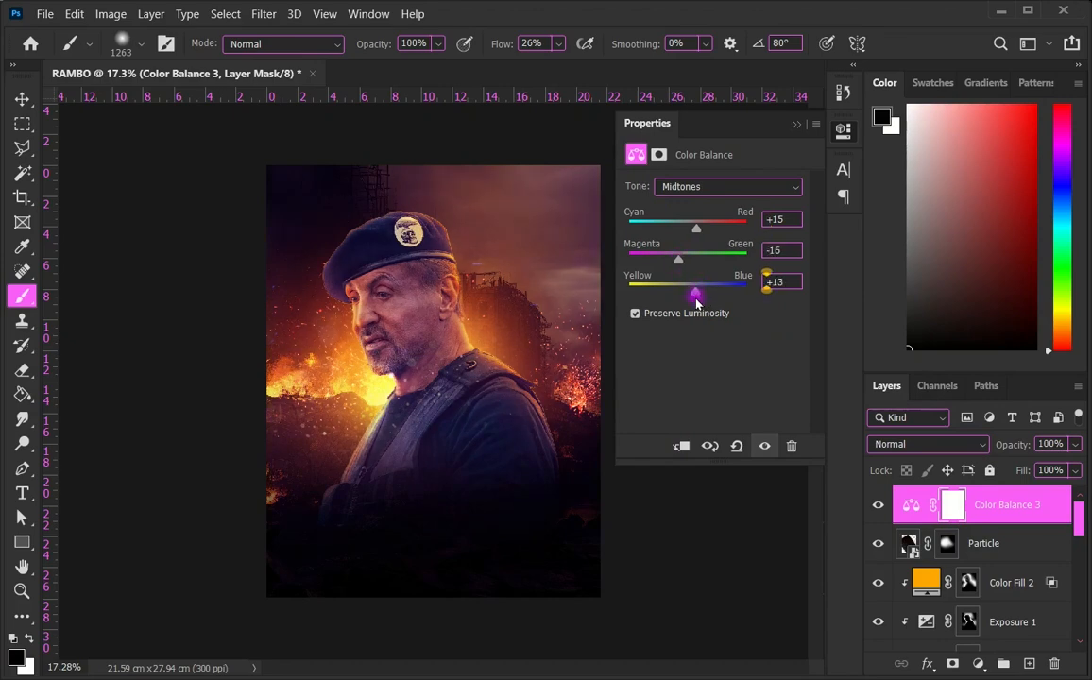
scroll(575, 345, "up", 3)
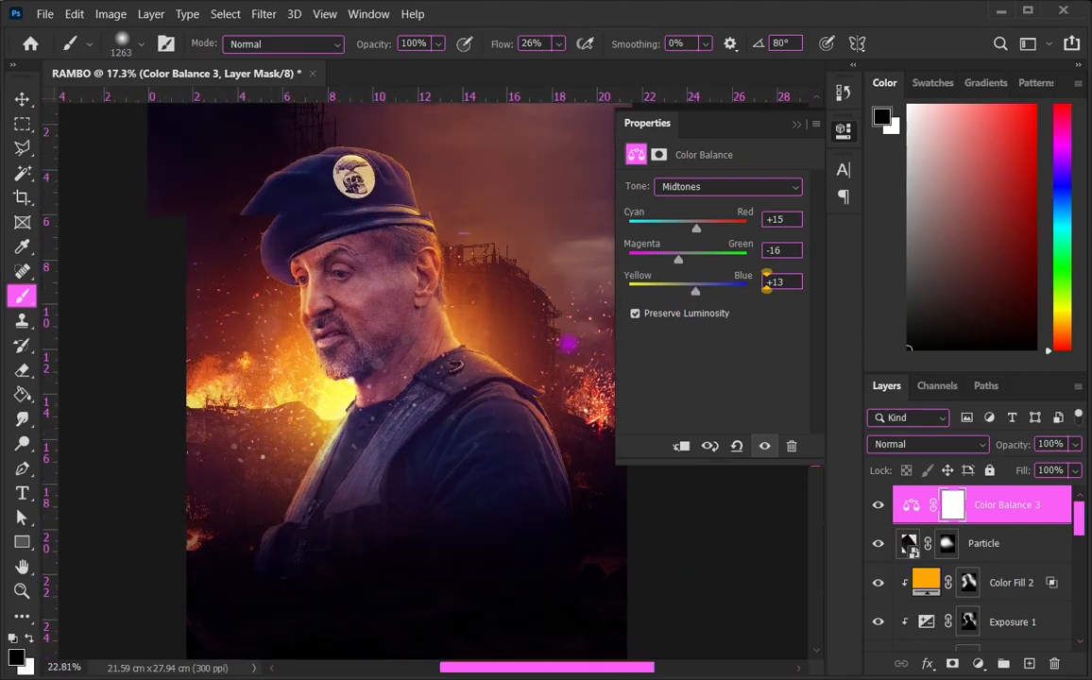
scroll(576, 340, "down", 2)
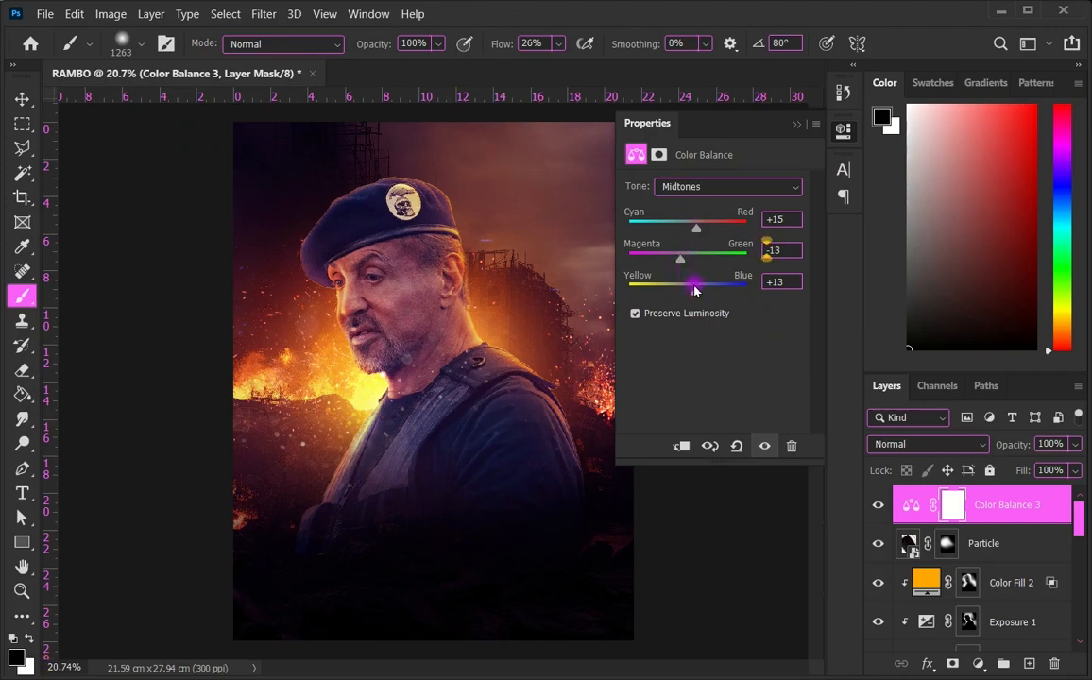
left_click(876, 506)
left_click(877, 507)
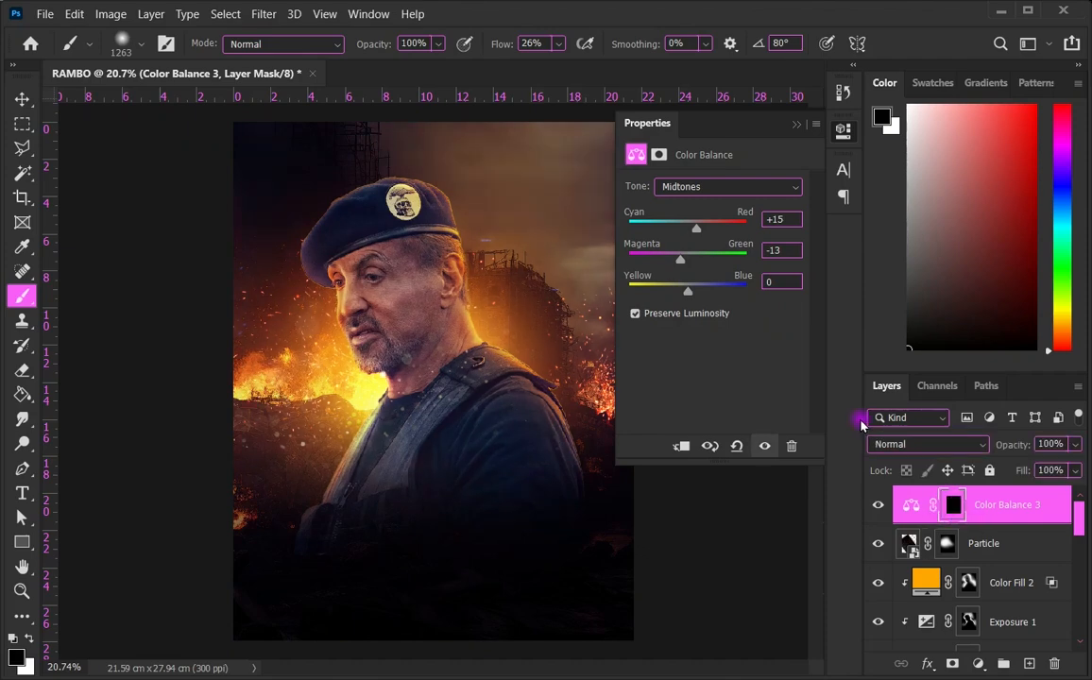
Step: Invert the new Color Balance mask to black and paint the tint back in with a 2104 px soft white brush
left_click(787, 126)
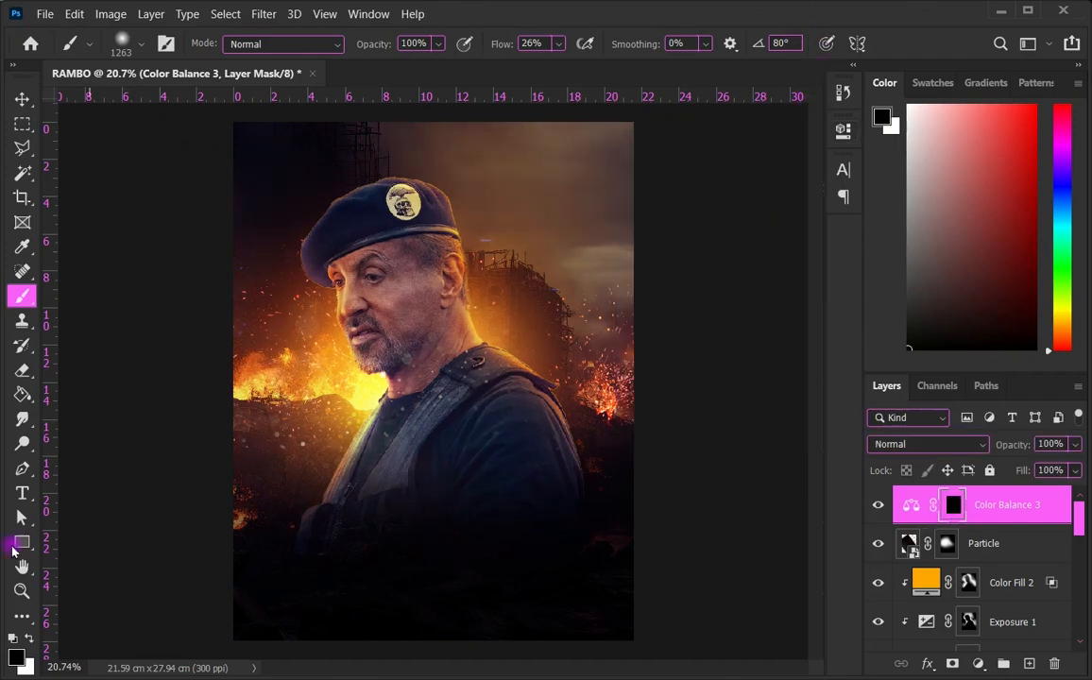
left_click(28, 640)
left_click_drag(351, 472, 438, 464)
mouse_move(327, 499)
left_mouse_down()
mouse_move(564, 489)
mouse_move(381, 521)
left_mouse_up()
scroll(381, 520, "down", 3)
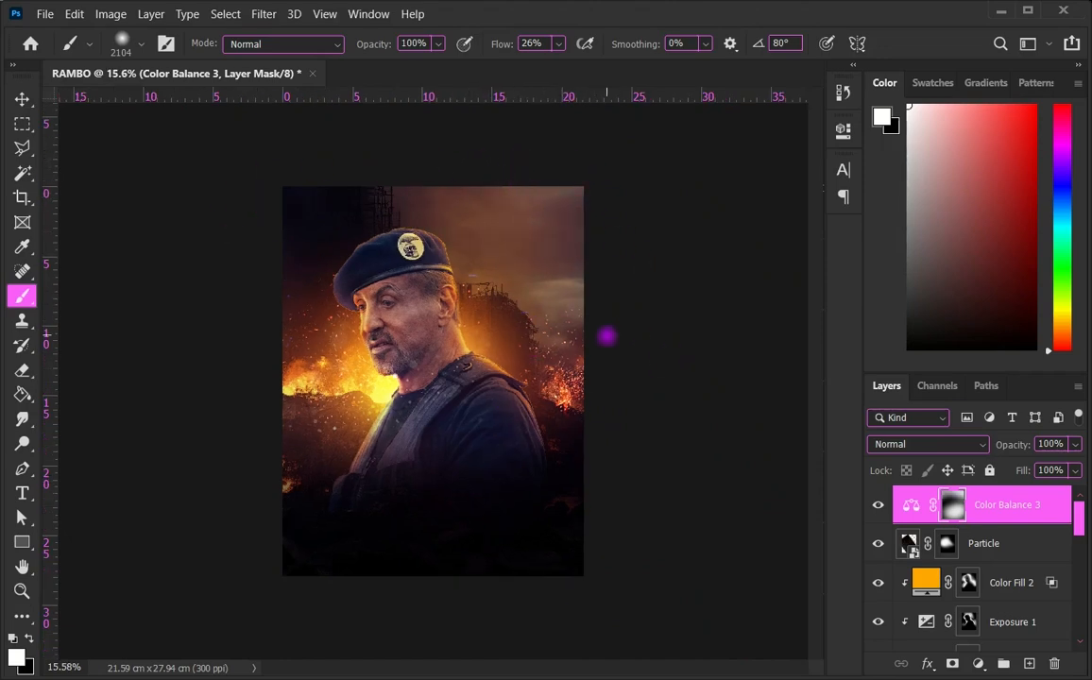
scroll(661, 430, "up", 3)
scroll(675, 401, "down", 1)
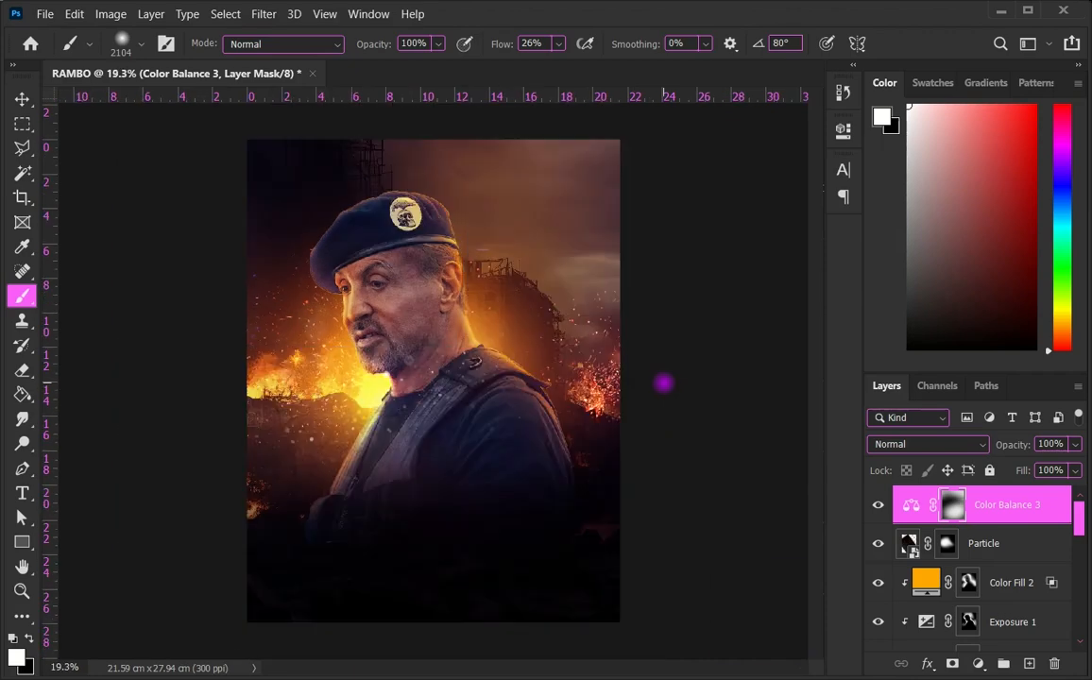
scroll(408, 447, "up", 2)
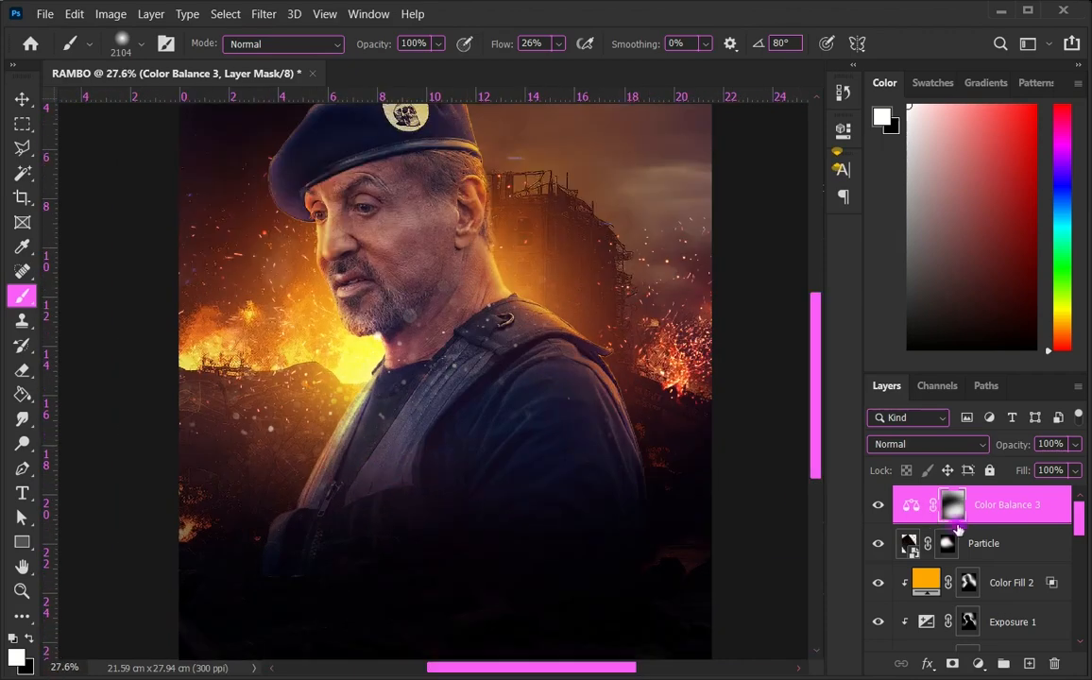
Step: Paint on the Exposure 1 mask with a 233 px soft black brush to lift the darkening over the chest and vest strap
scroll(973, 555, "down", 2)
left_click(970, 546)
mouse_move(402, 438)
left_mouse_down()
mouse_move(432, 441)
mouse_move(246, 495)
mouse_move(189, 552)
left_mouse_up()
left_click(29, 638)
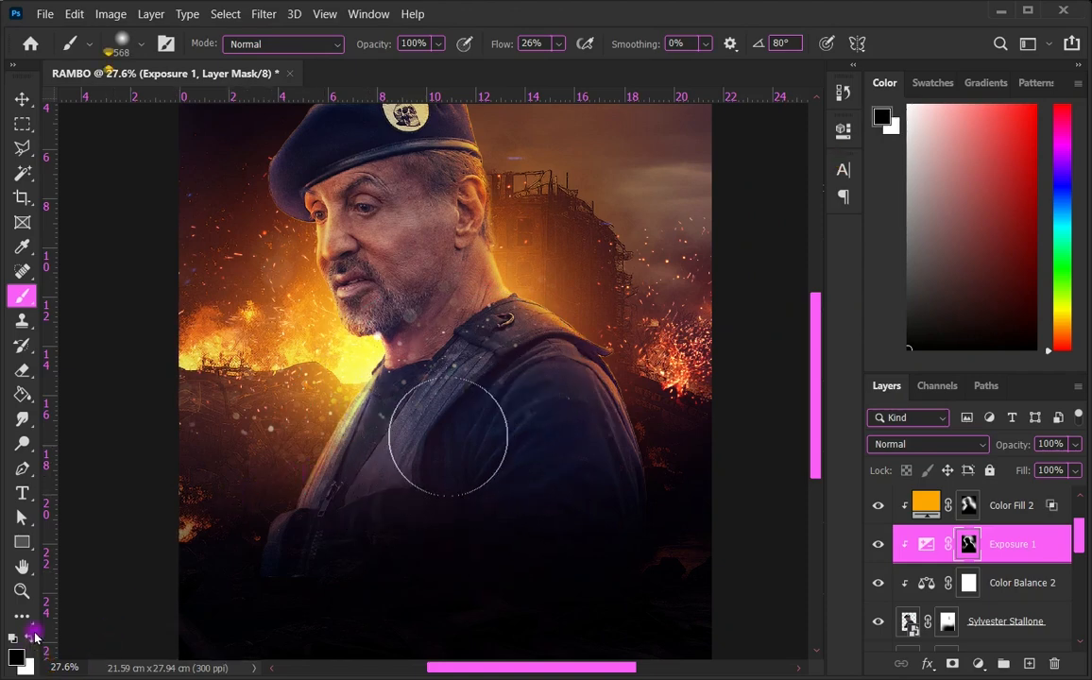
scroll(347, 478, "up", 2)
mouse_move(408, 408)
left_mouse_down()
mouse_move(349, 439)
mouse_move(327, 521)
mouse_move(390, 421)
mouse_move(333, 551)
left_mouse_up()
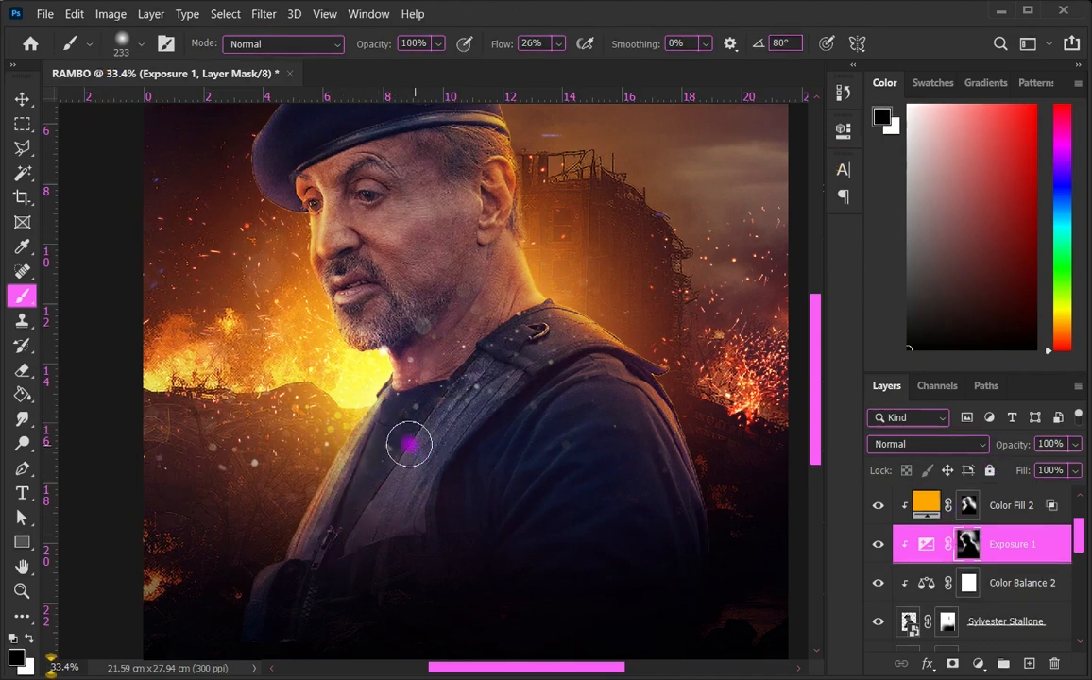
Step: Restore the shading near the vest's front edge by painting the Exposure 1 mask with a 213 px soft white brush
scroll(280, 626, "up", 1)
left_click(29, 639)
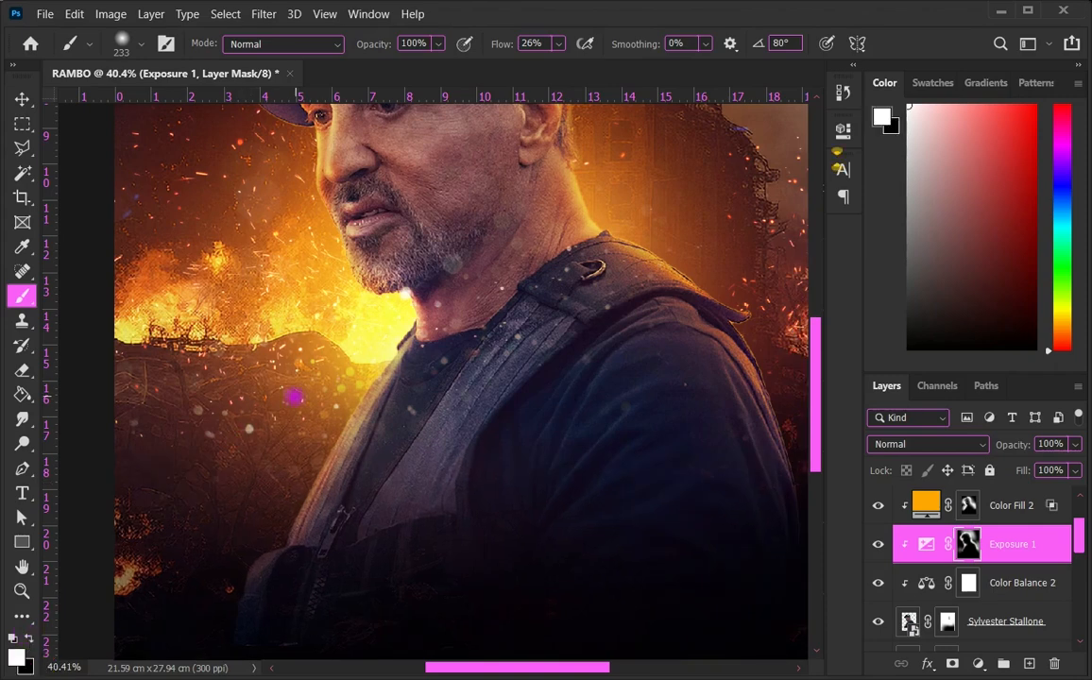
left_click_drag(355, 447, 338, 458)
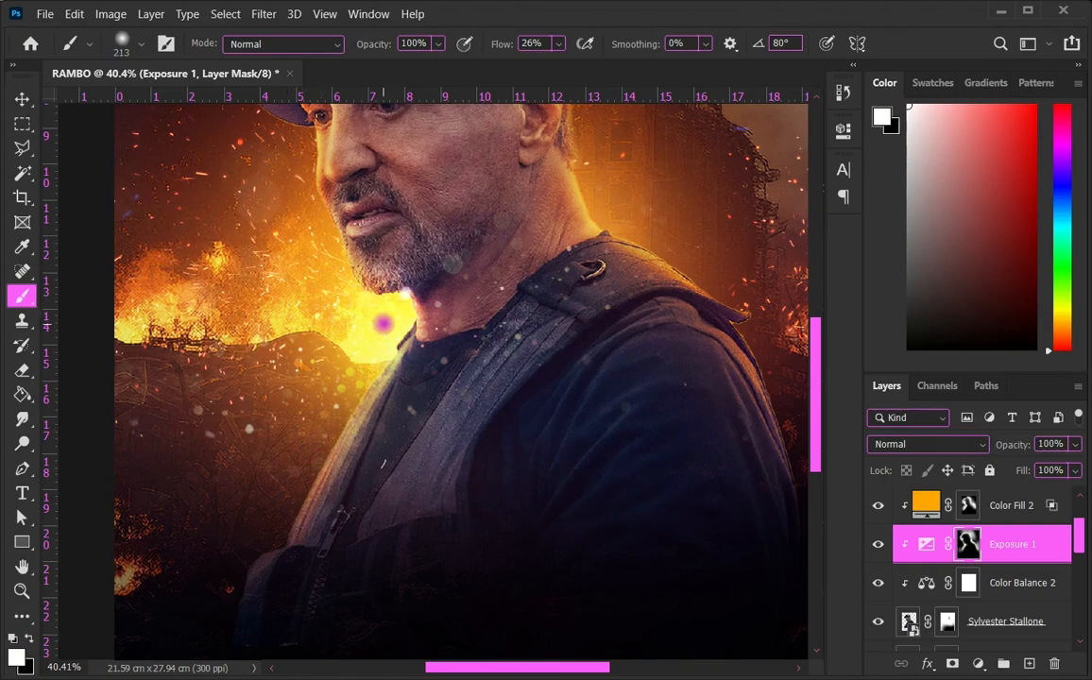
scroll(402, 305, "down", 4)
scroll(570, 249, "down", 5)
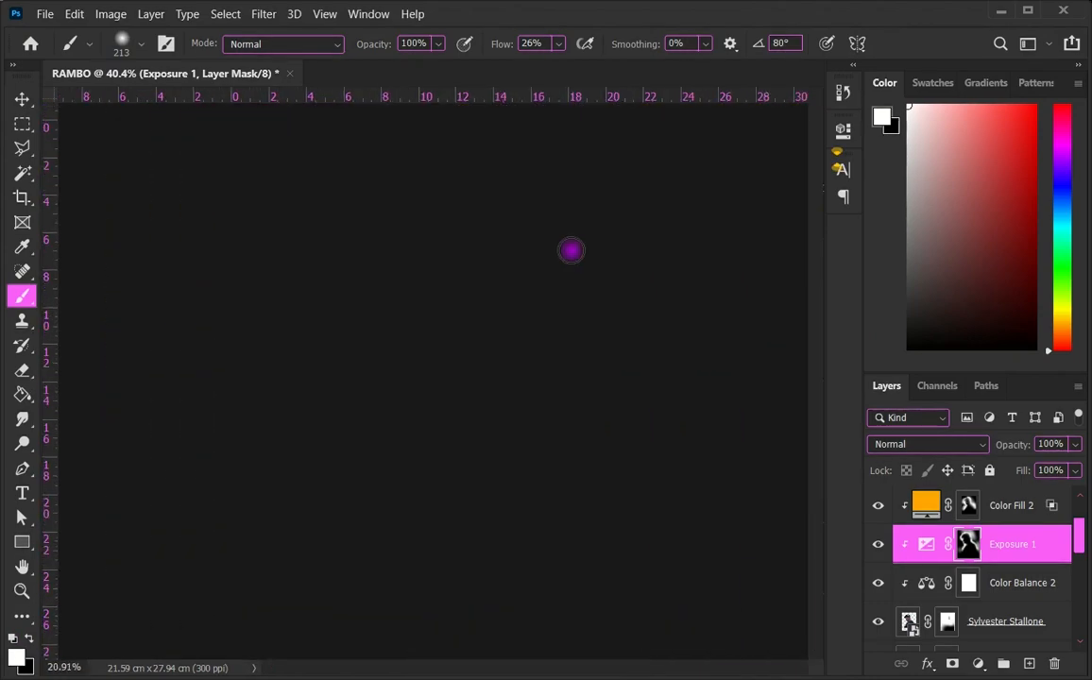
scroll(649, 405, "up", 1)
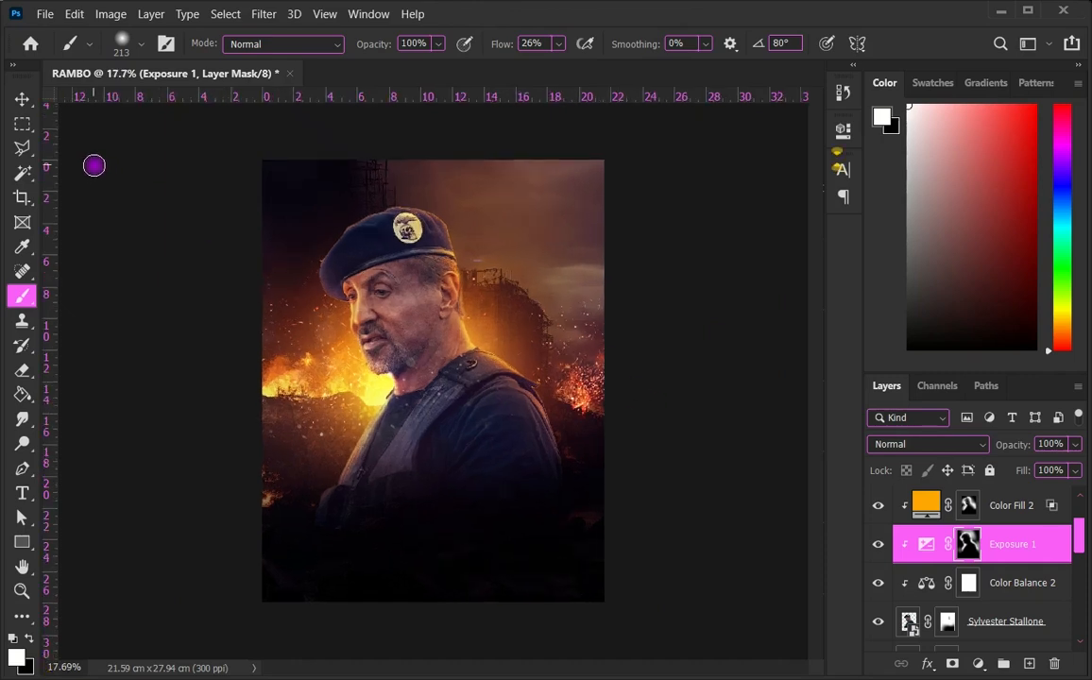
Step: Clear the layer selection and activate the Horizontal Type tool for the poster's title text
left_click(23, 98)
left_click(670, 392)
scroll(604, 380, "up", 1)
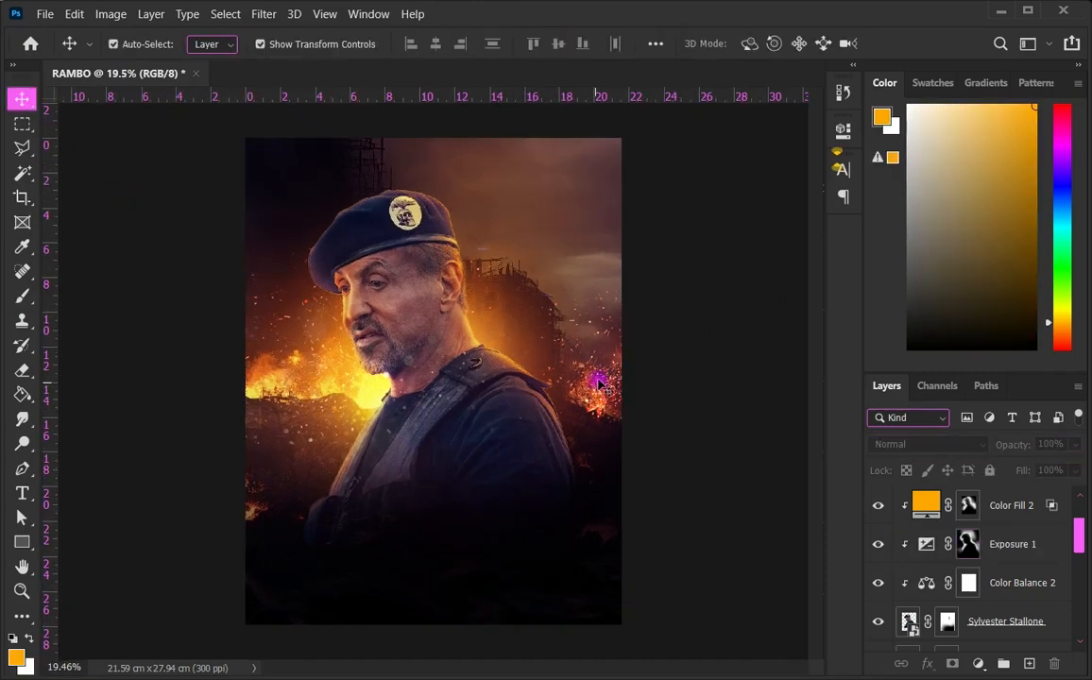
scroll(373, 288, "down", 2)
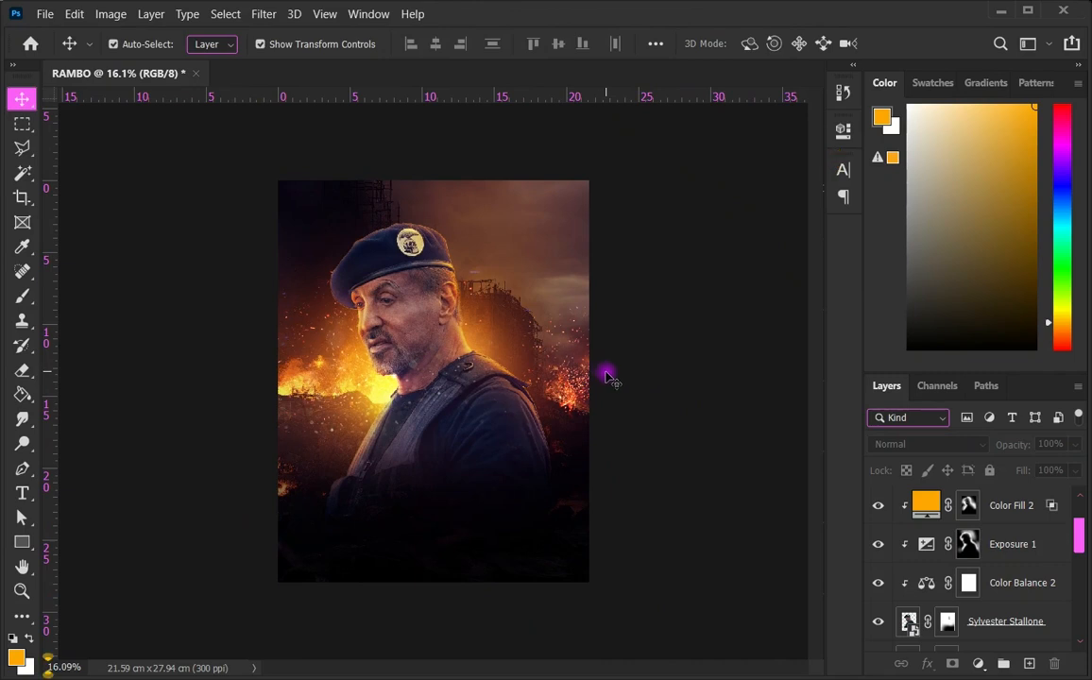
scroll(605, 373, "up", 1)
scroll(431, 382, "up", 1)
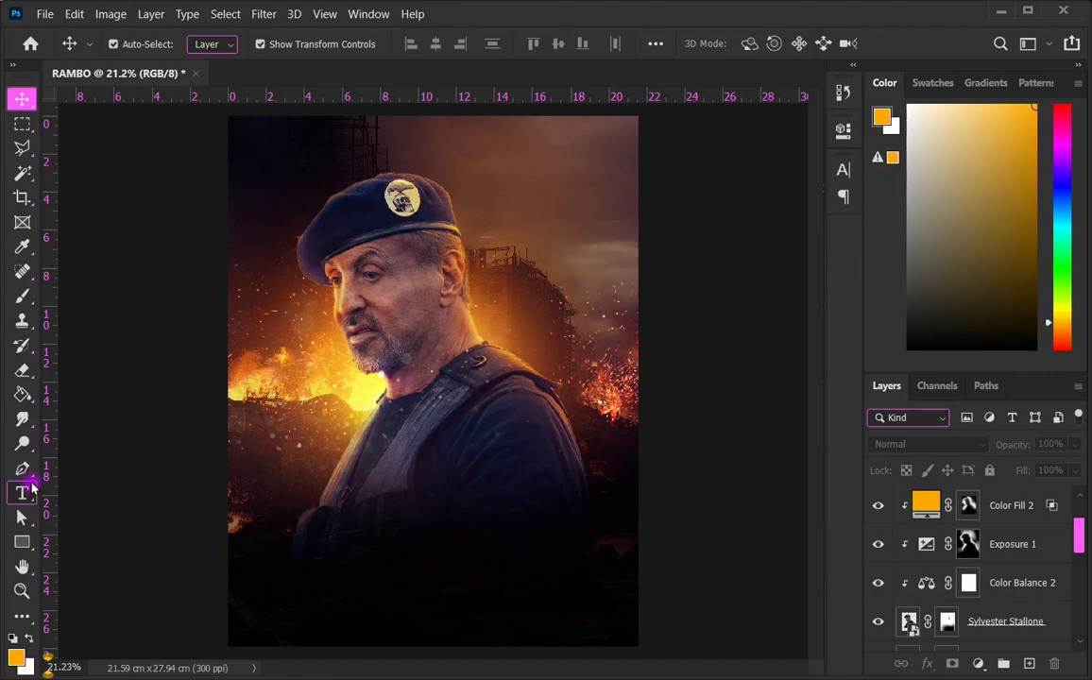
left_click(29, 488)
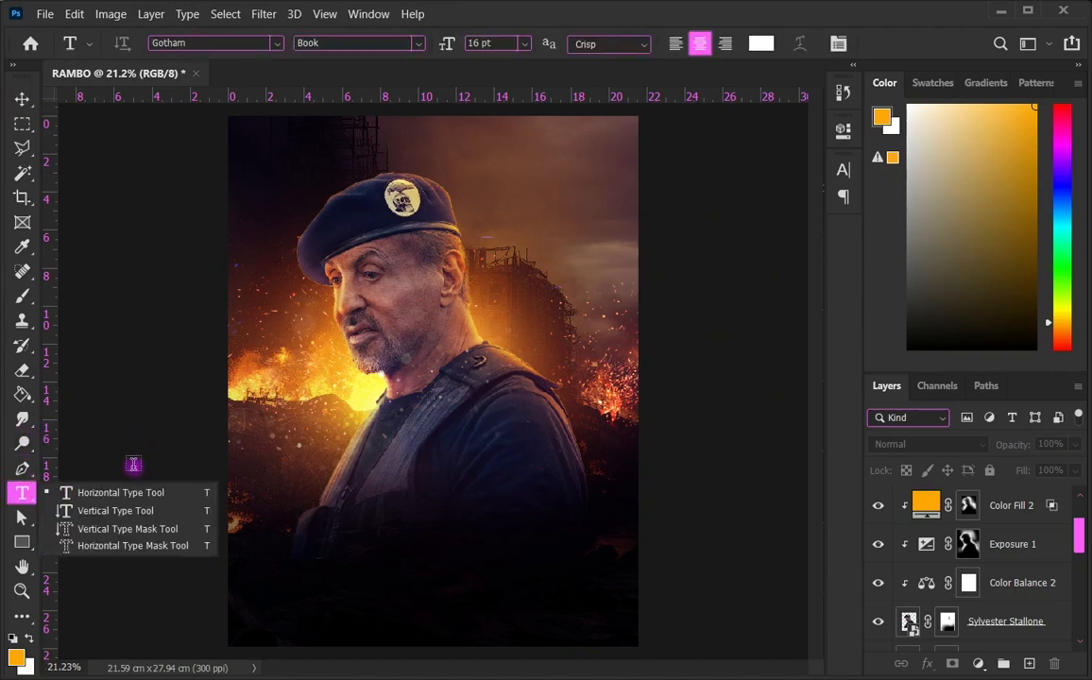
left_click(122, 492)
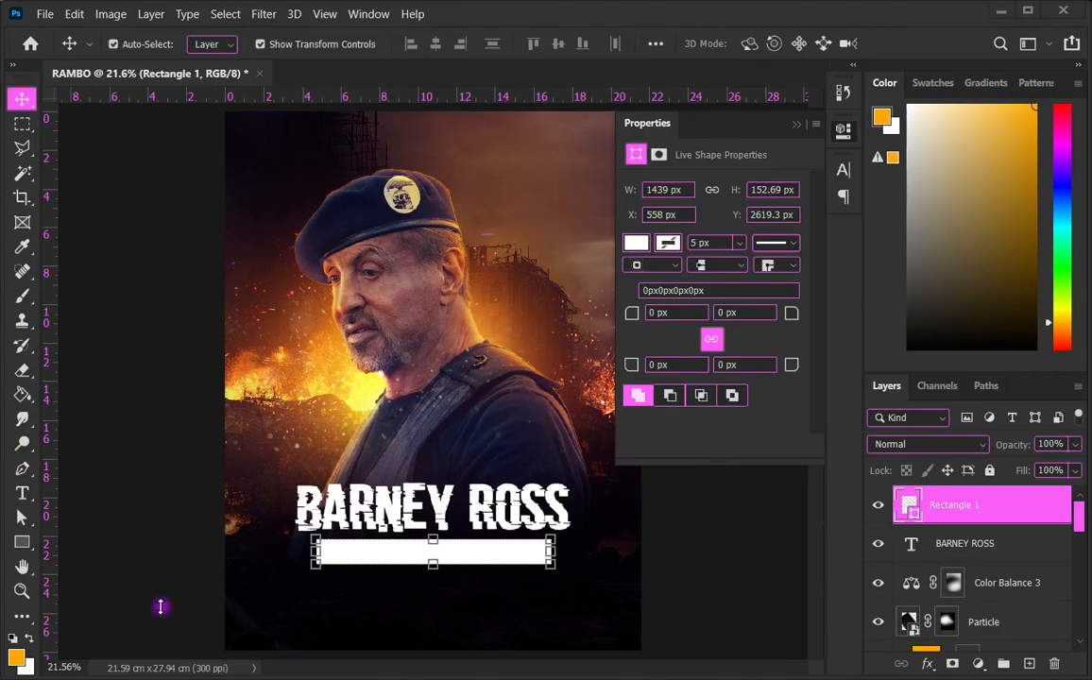
scroll(477, 519, "down", 3)
scroll(500, 518, "up", 3)
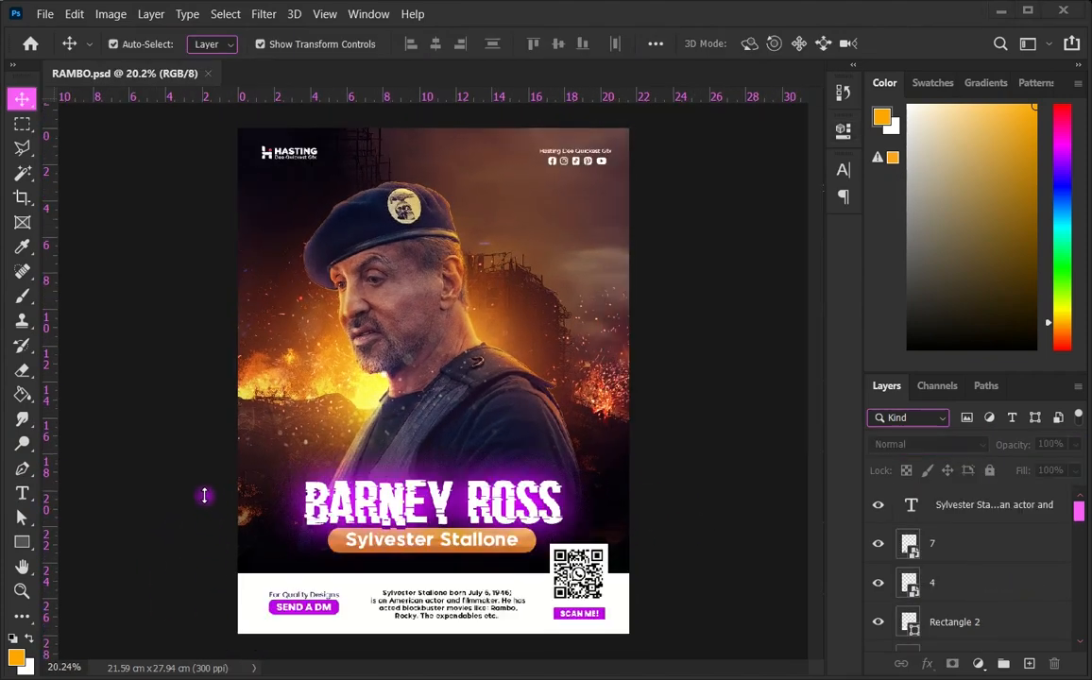
scroll(189, 507, "down", 2)
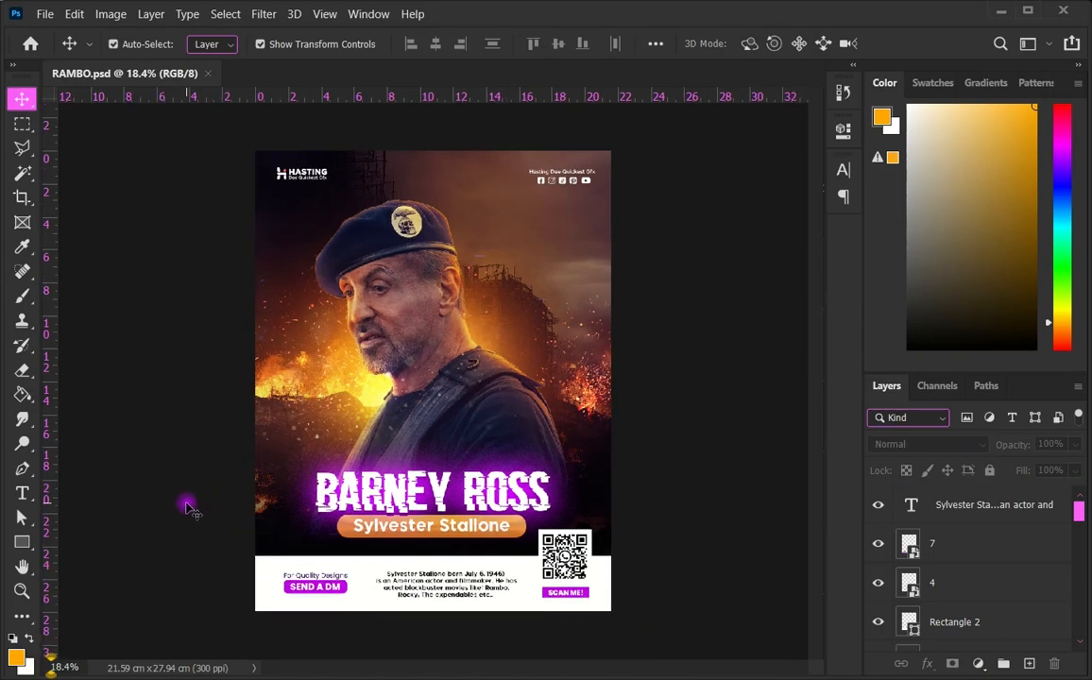
scroll(189, 507, "up", 2)
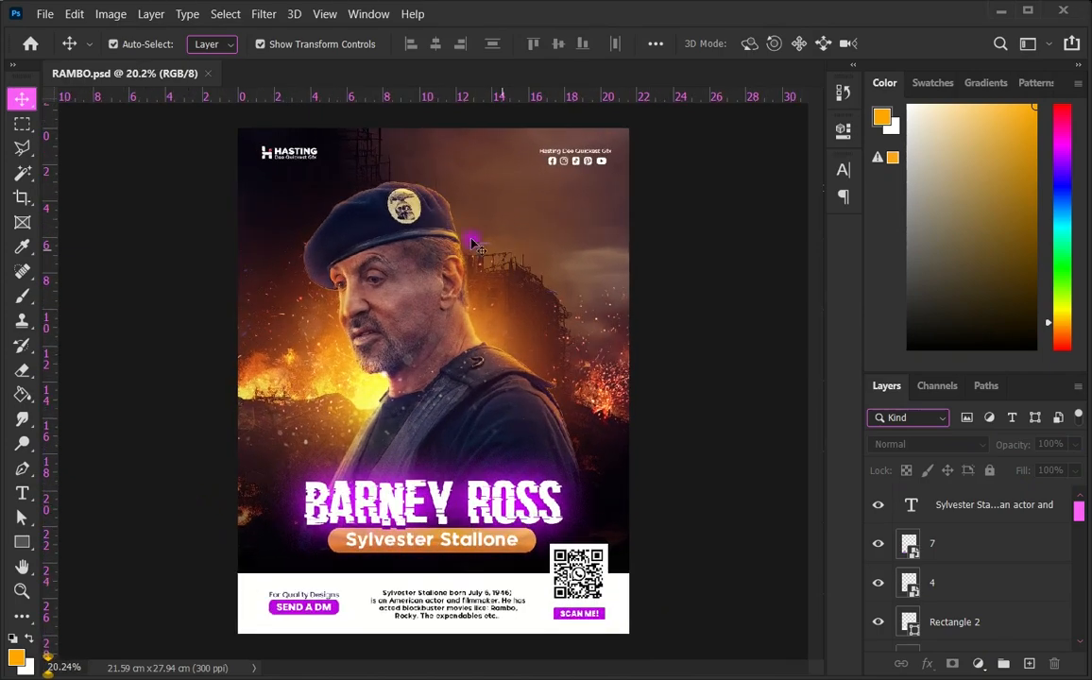